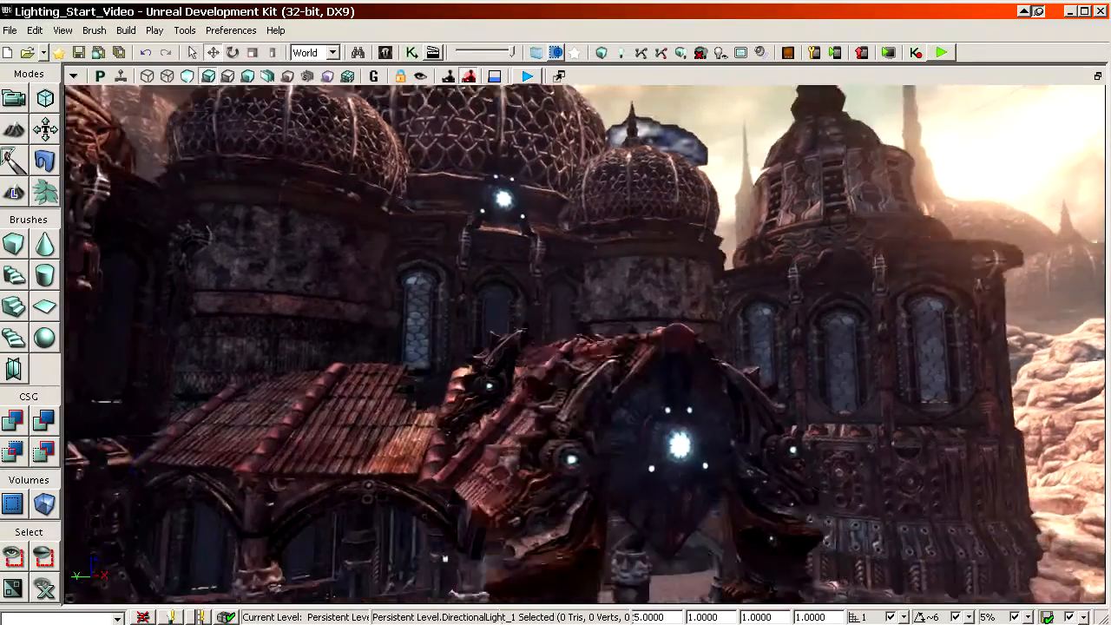
Step: Select the dominant directional light in the sky above the domes and examine the courtyard buildings it lights
right_click(648, 220)
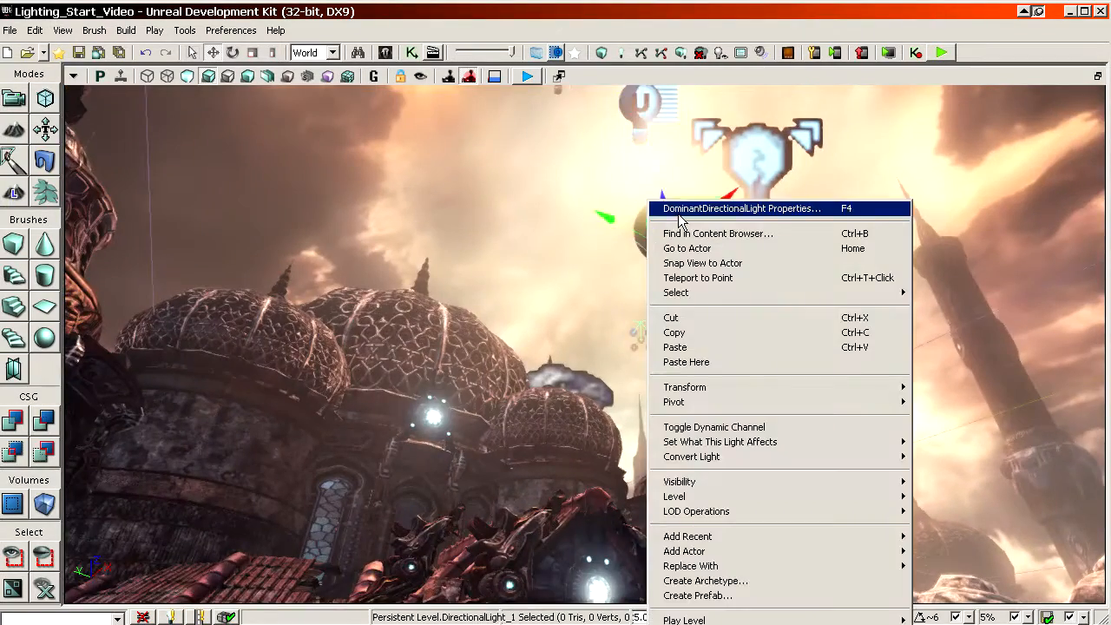
right_click_drag(610, 208, 608, 174)
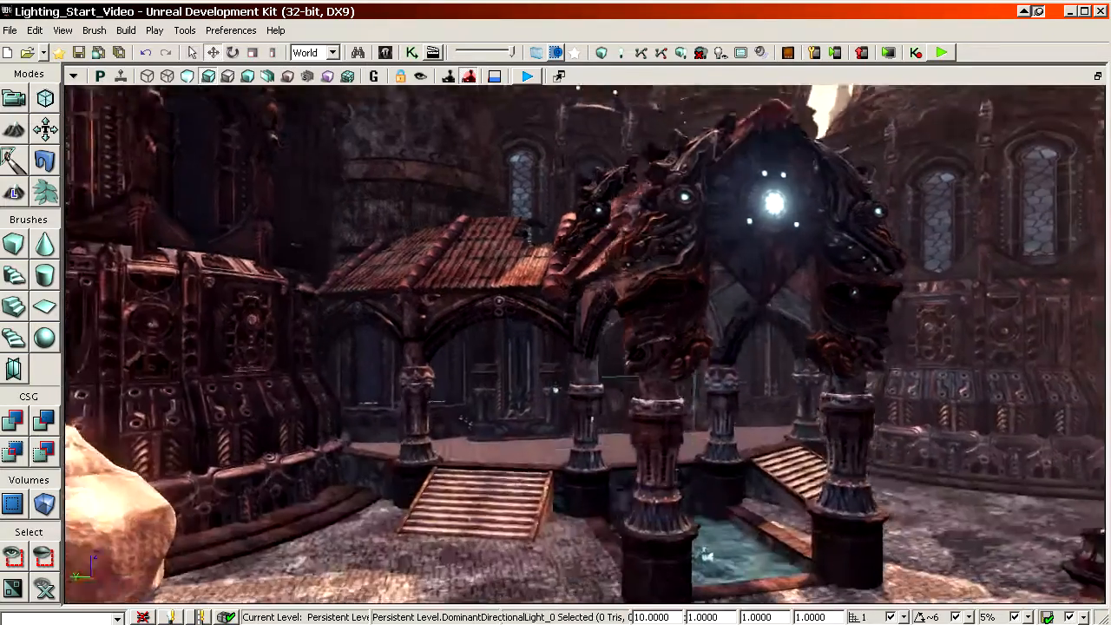
mouse_move(546, 215)
right_mouse_down()
mouse_move(564, 204)
mouse_move(546, 214)
right_mouse_up()
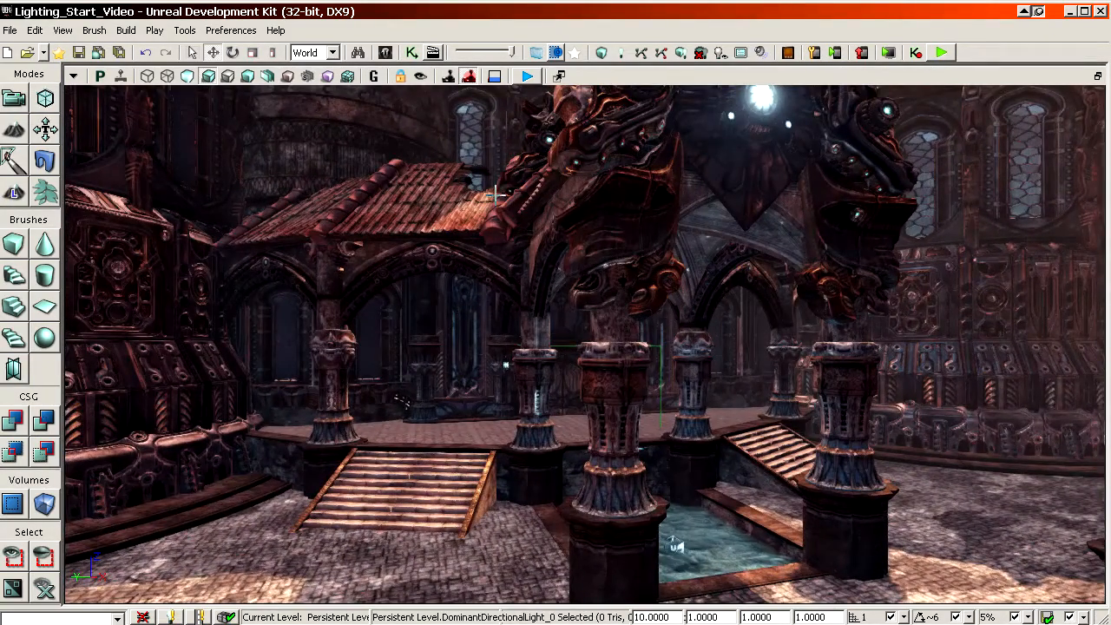
left_click_drag(535, 198, 608, 228)
right_click_drag(535, 198, 492, 199)
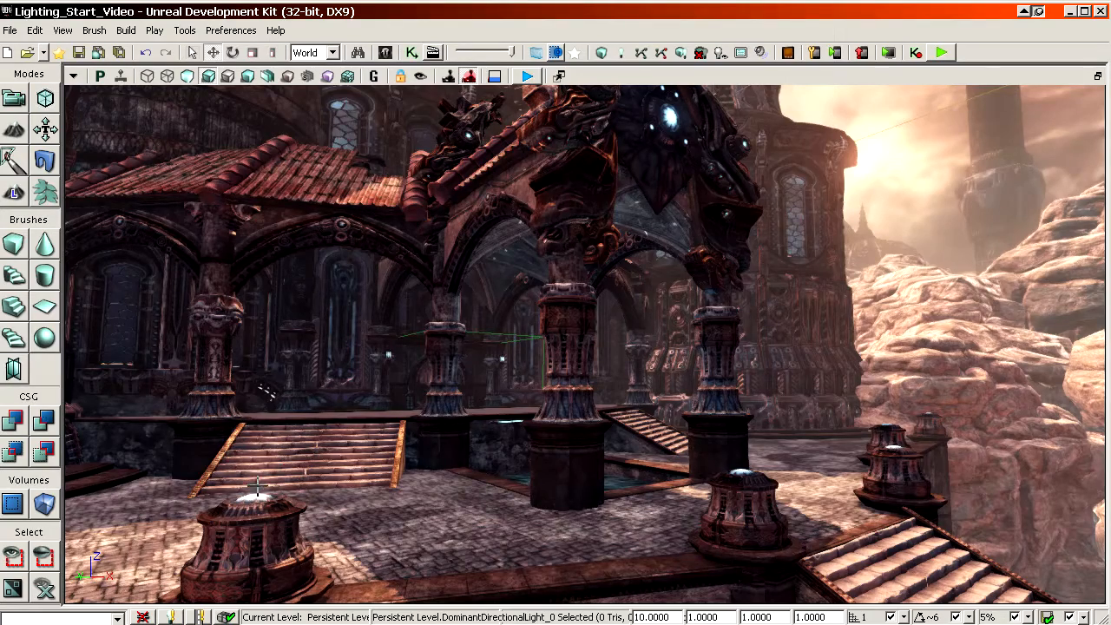
Step: Examine the lit courtyard around the pillars, stairs, pool and ledge for the colour and contrast of its lighting
mouse_move(775, 450)
left_mouse_down()
mouse_move(775, 395)
mouse_move(776, 451)
left_mouse_up()
right_click_drag(775, 450, 775, 399)
right_click_drag(754, 449, 691, 508)
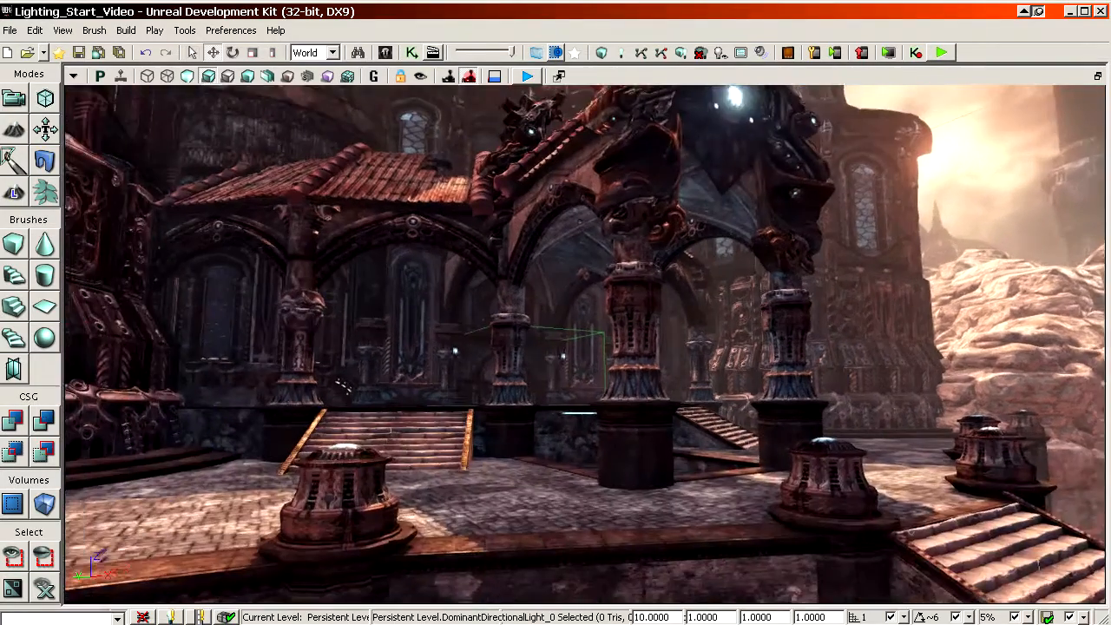
left_click_drag(697, 460, 699, 408)
mouse_move(697, 460)
right_mouse_down()
mouse_move(738, 503)
mouse_move(713, 473)
right_mouse_up()
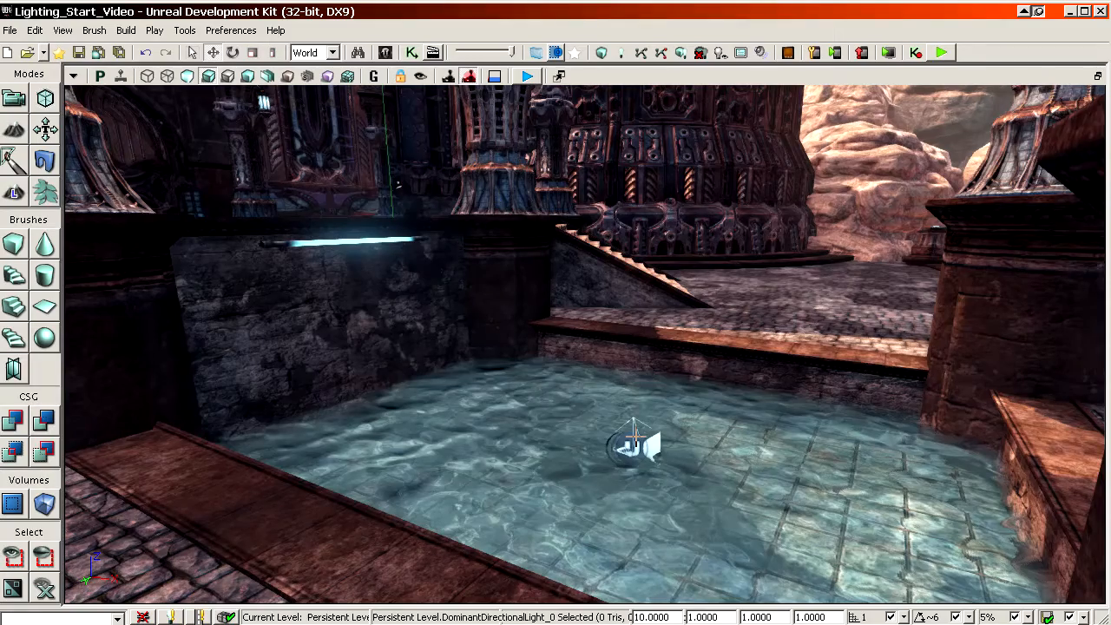
left_click_drag(612, 414, 577, 530)
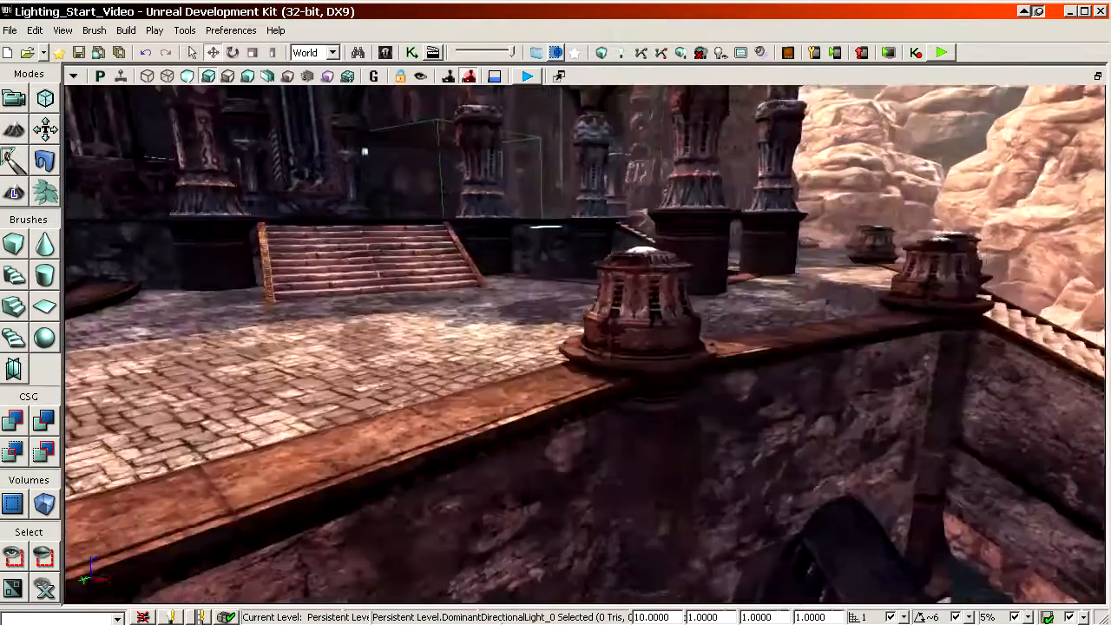
right_click_drag(610, 414, 664, 347)
left_click_drag(610, 413, 583, 300)
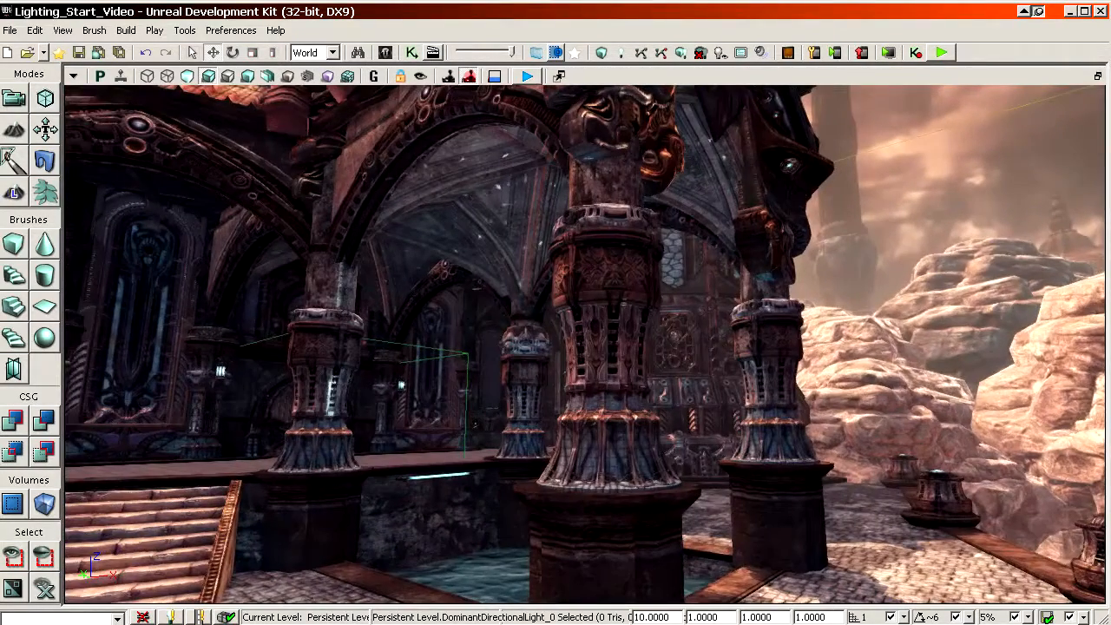
left_click_drag(610, 413, 613, 529)
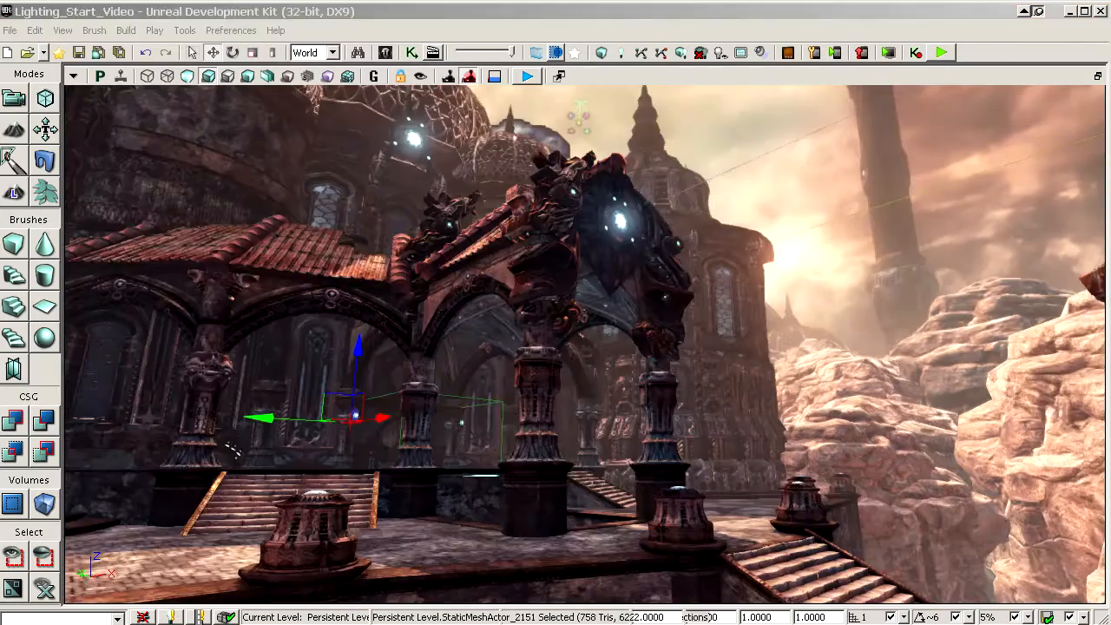
left_click_drag(631, 514, 603, 469)
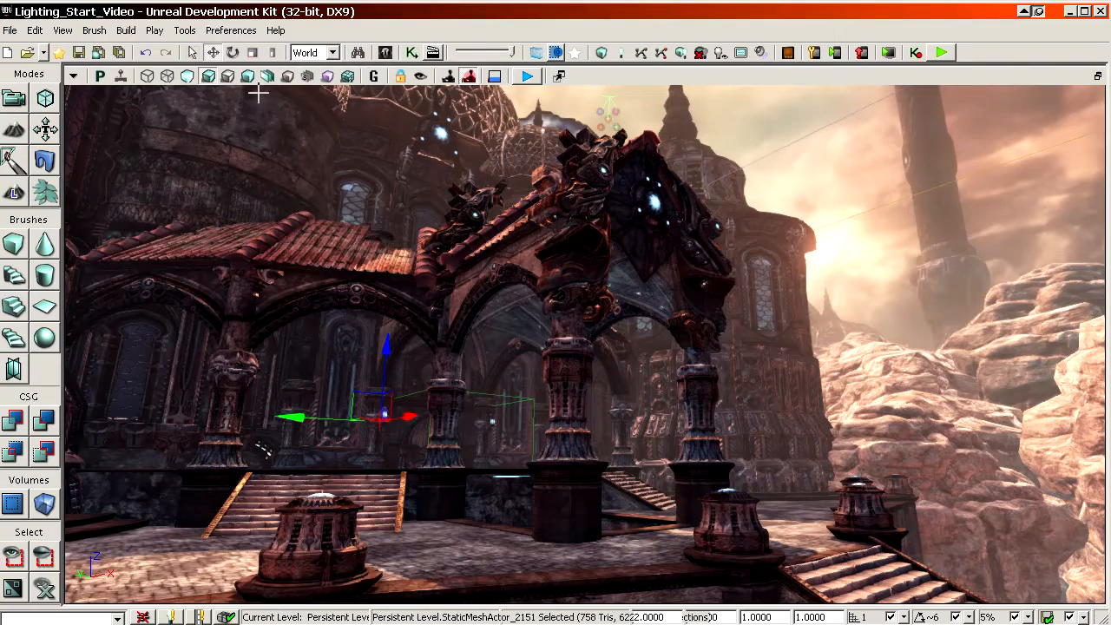
Step: Switch the viewport to unlit shading and examine the temple, the glowing tube by the pool and the courtyard without lighting
left_click(189, 77)
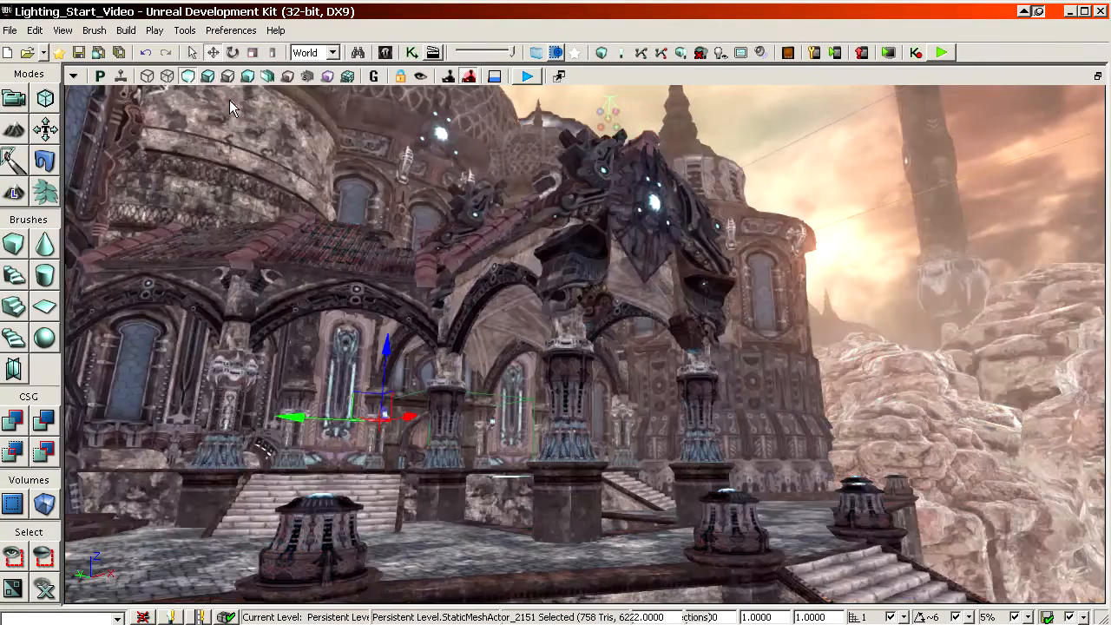
left_click_drag(495, 193, 514, 224)
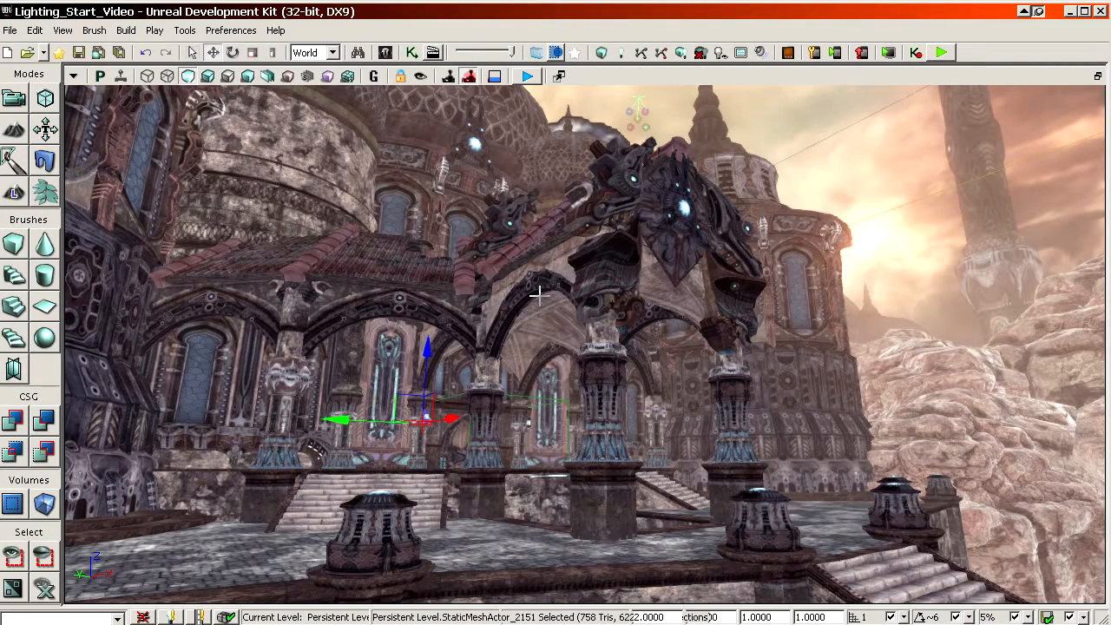
right_click_drag(586, 291, 645, 251)
right_click_drag(617, 391, 587, 455)
key("w")
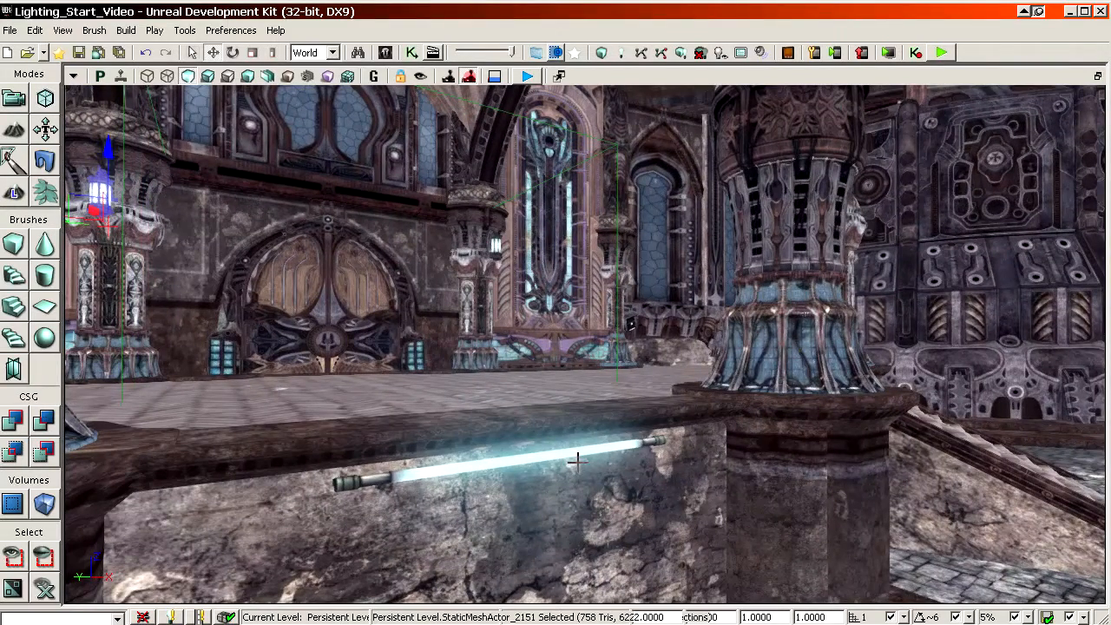
right_click_drag(571, 468, 528, 443)
key("s")
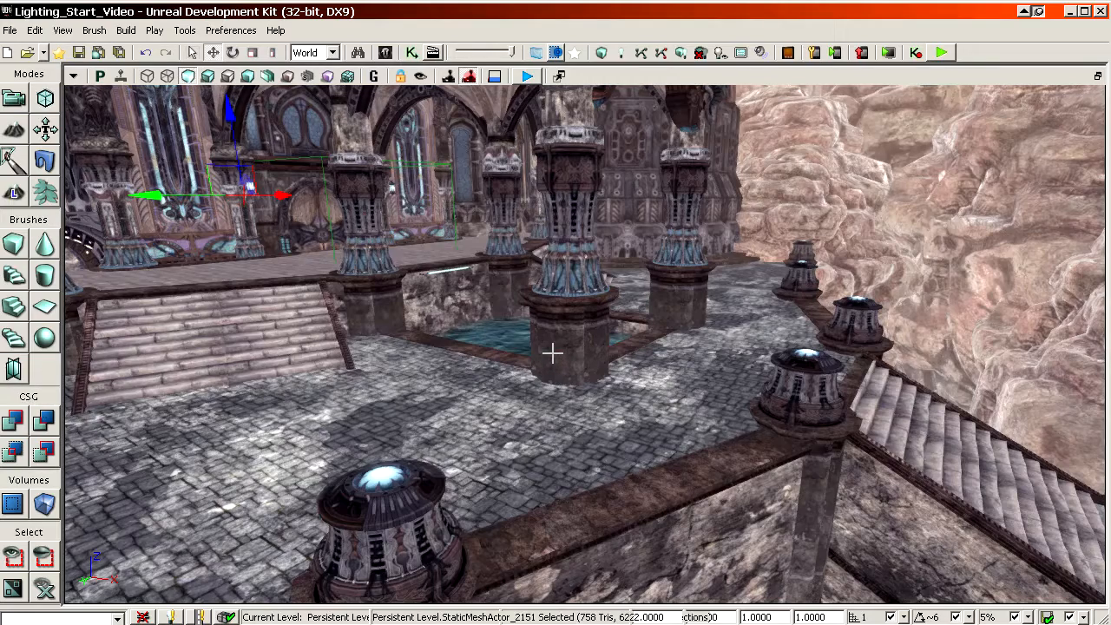
right_click_drag(552, 353, 583, 400)
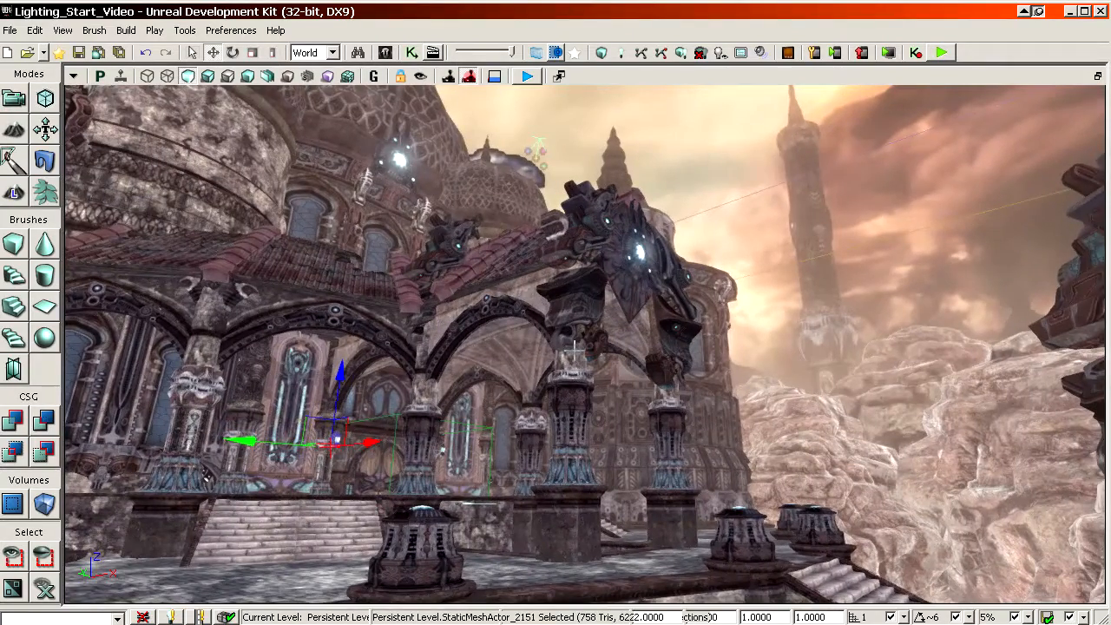
right_click_drag(575, 347, 569, 368)
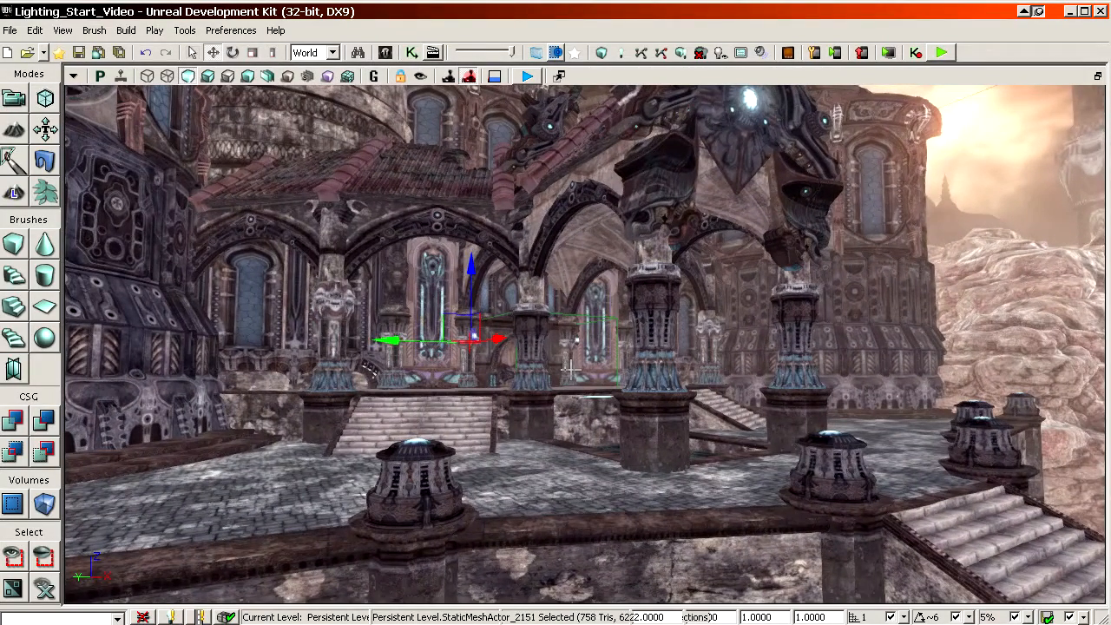
Step: Compare the courtyard's pillars, cliffs and stairs in lit shading and in unlit shading
left_click(209, 76)
right_click_drag(445, 460, 738, 382)
left_click(433, 483)
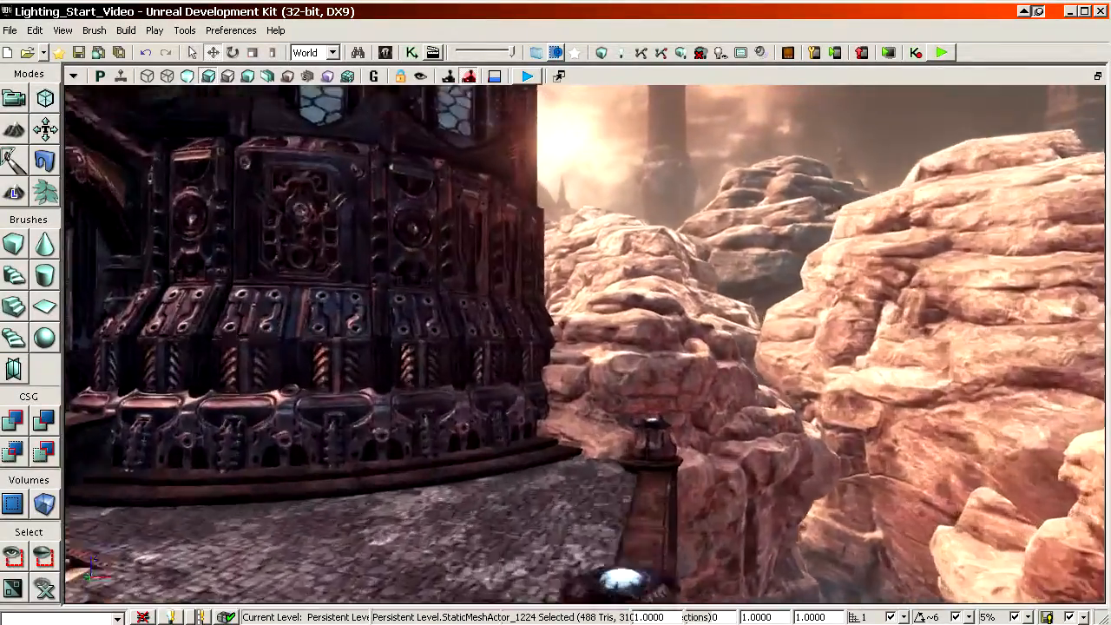
right_click_drag(738, 278, 556, 230)
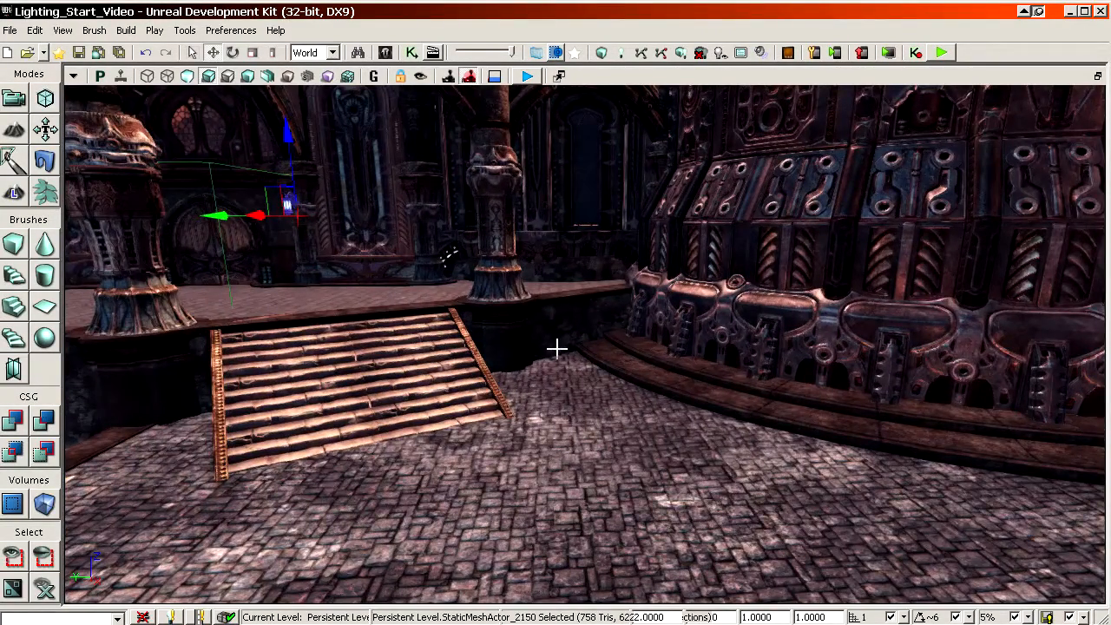
right_click_drag(556, 349, 503, 298)
left_click(188, 76)
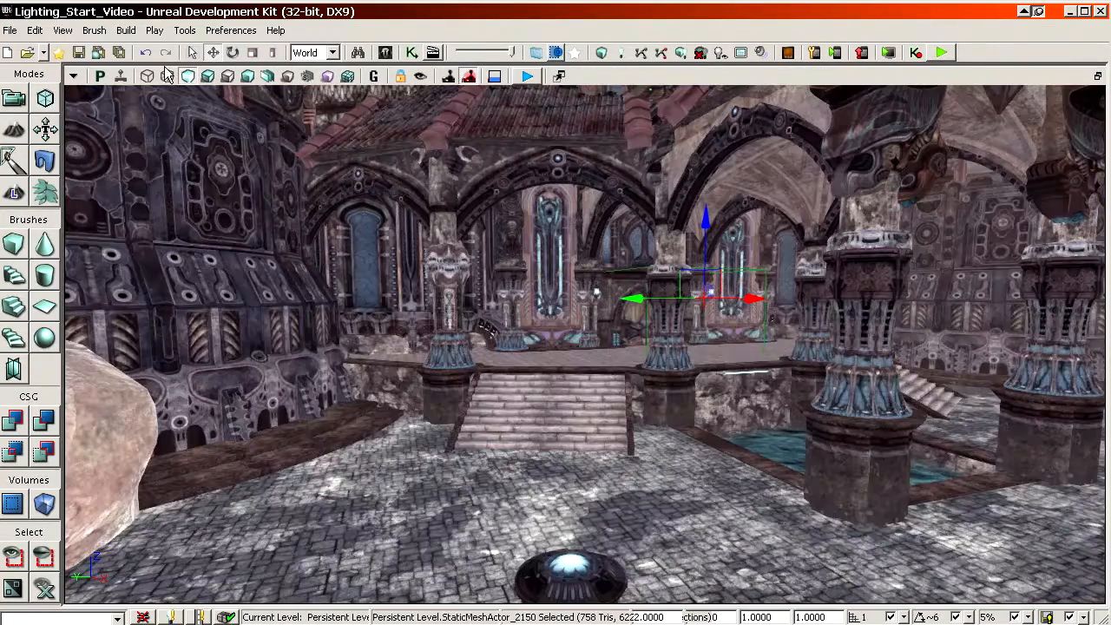
Step: Open the level Lighting_TexturingImpact.udk from the Lighting content folder
left_click(13, 31)
mouse_move(104, 271)
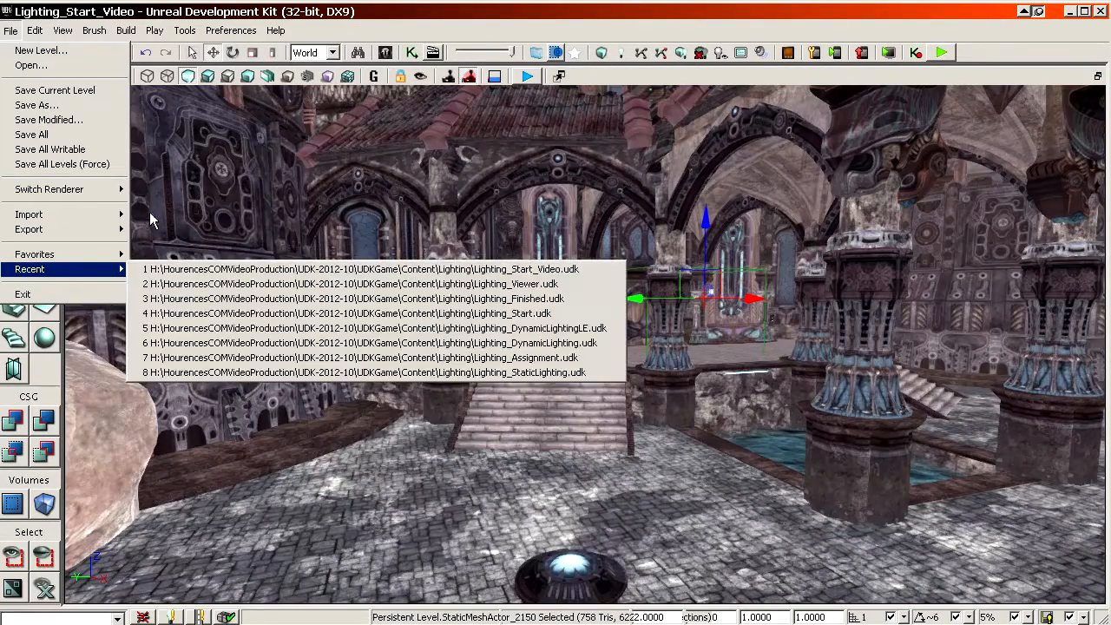
left_click(45, 65)
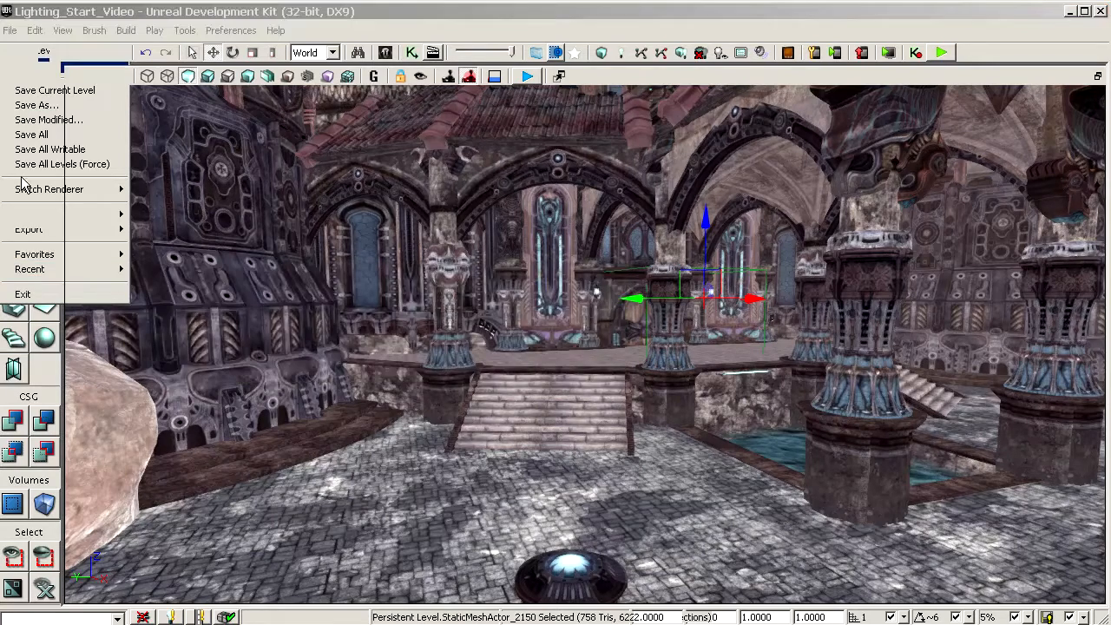
left_click_drag(521, 54, 229, 59)
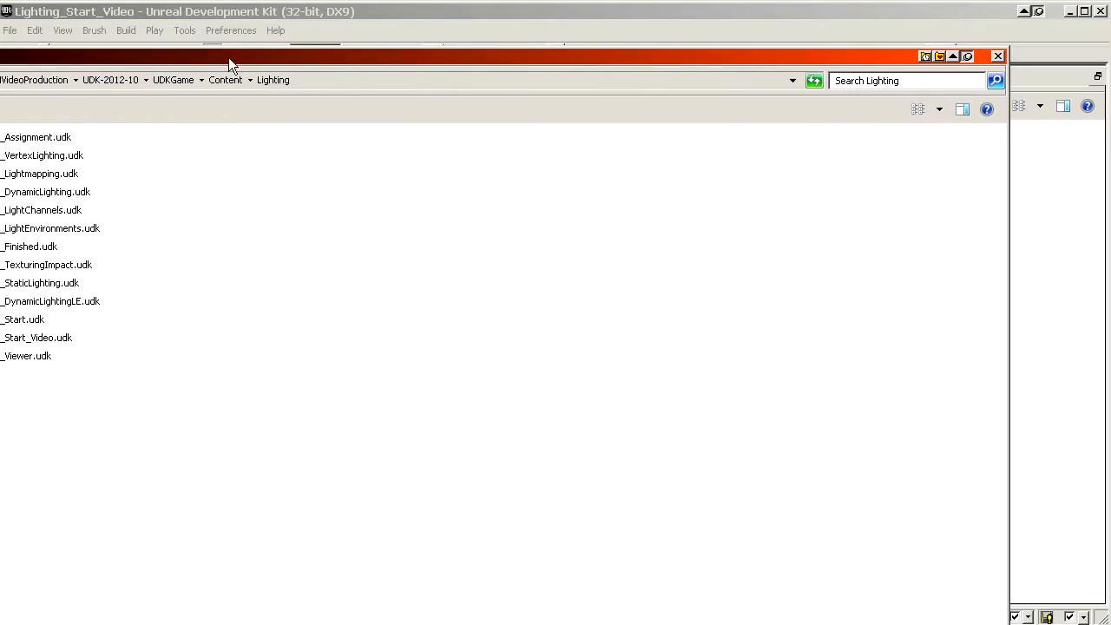
double_click(43, 266)
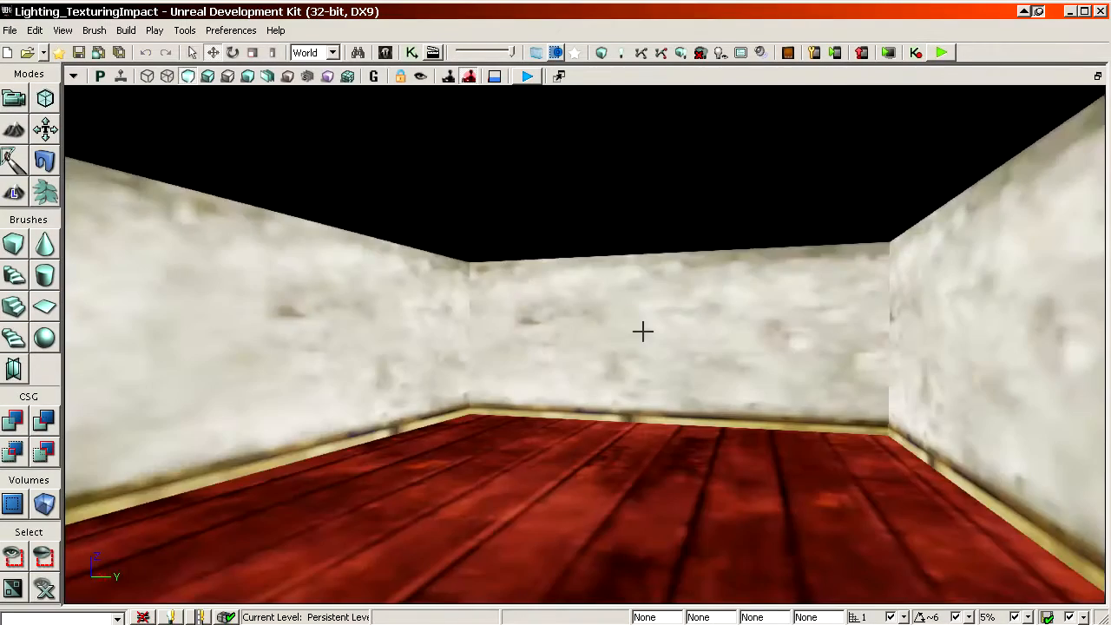
Step: Show the test room in lit shading and select the point light above it
mouse_move(536, 333)
left_mouse_down()
mouse_move(556, 374)
mouse_move(534, 460)
mouse_move(554, 260)
mouse_move(532, 300)
mouse_move(540, 328)
left_mouse_up()
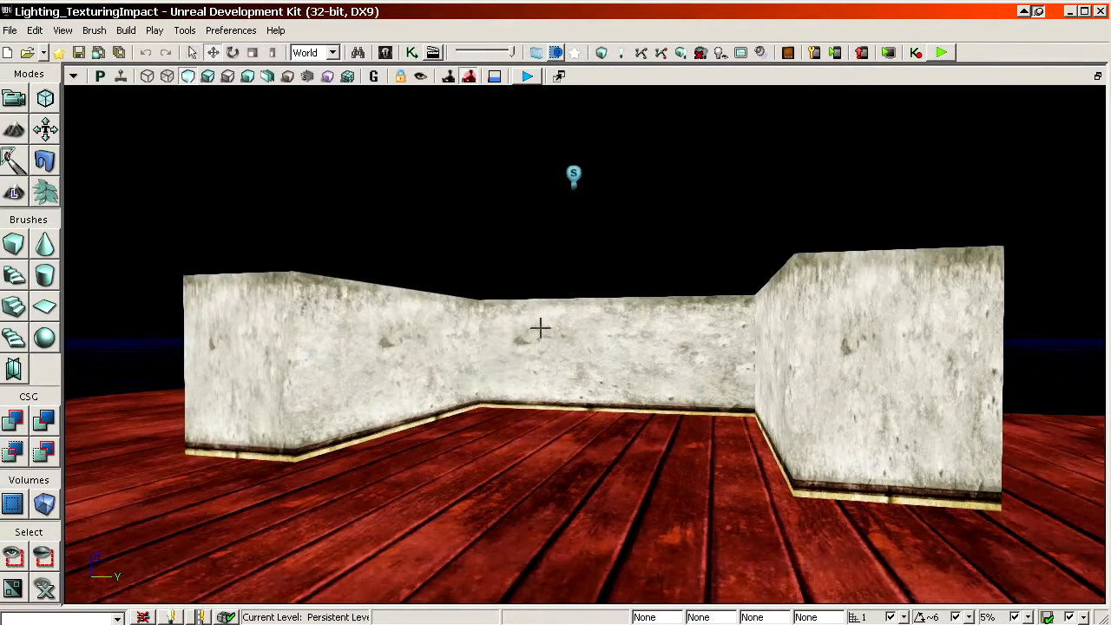
left_click(213, 79)
left_click_drag(569, 316, 573, 382)
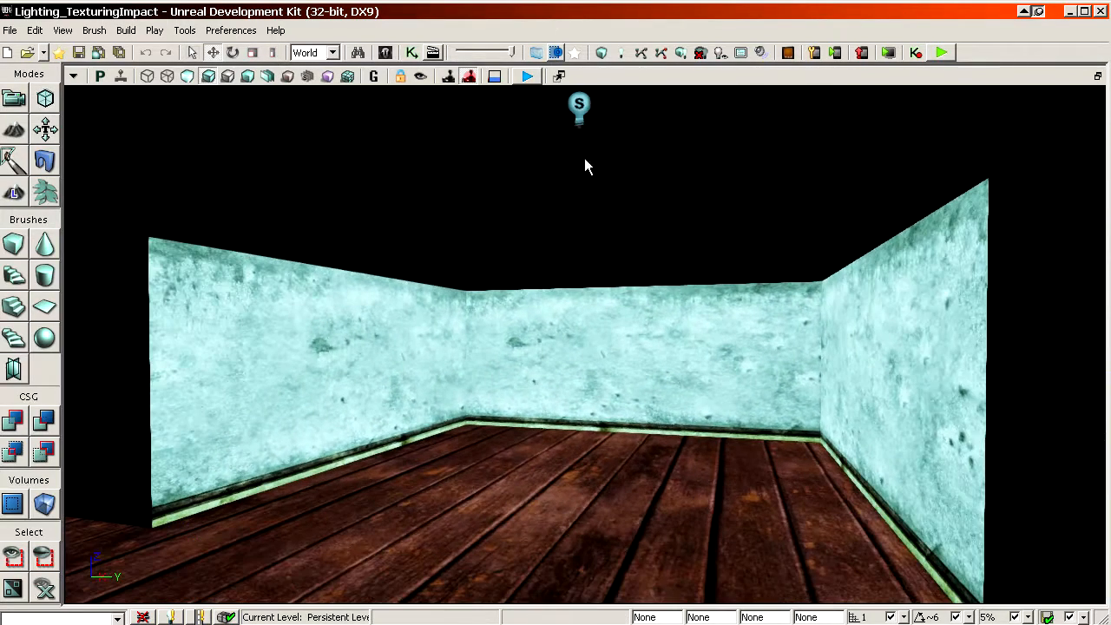
left_click(579, 106)
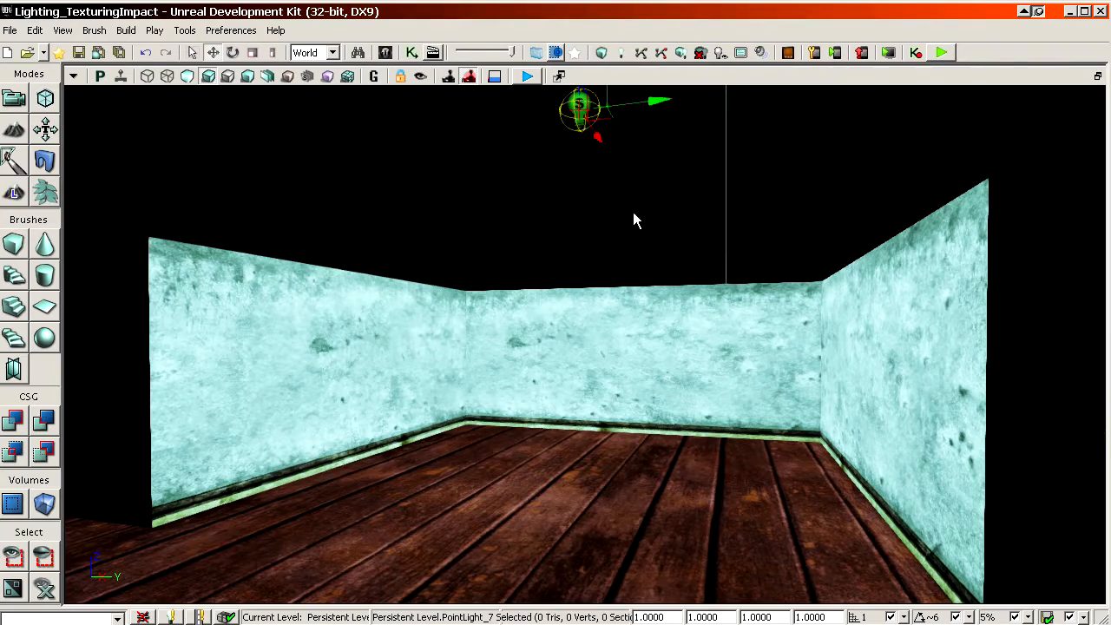
left_click_drag(633, 220, 316, 122)
Step: Switch the room to unlit shading and examine the original colours of the wall and floor textures
left_click(188, 76)
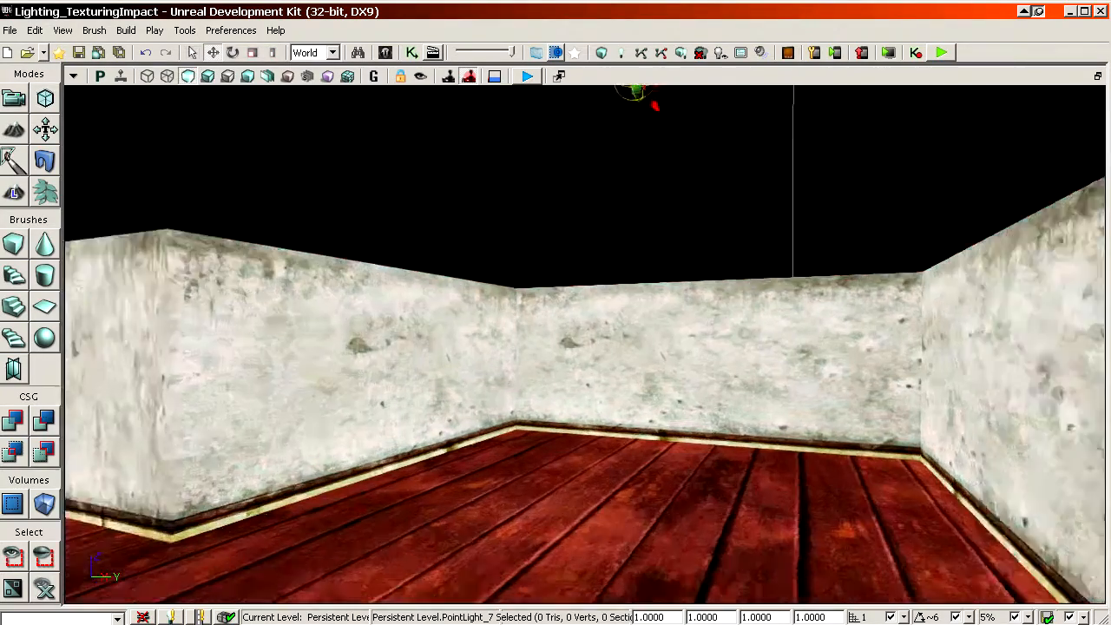
left_click_drag(521, 295, 526, 245)
right_click_drag(524, 290, 530, 338)
left_click_drag(523, 290, 523, 341)
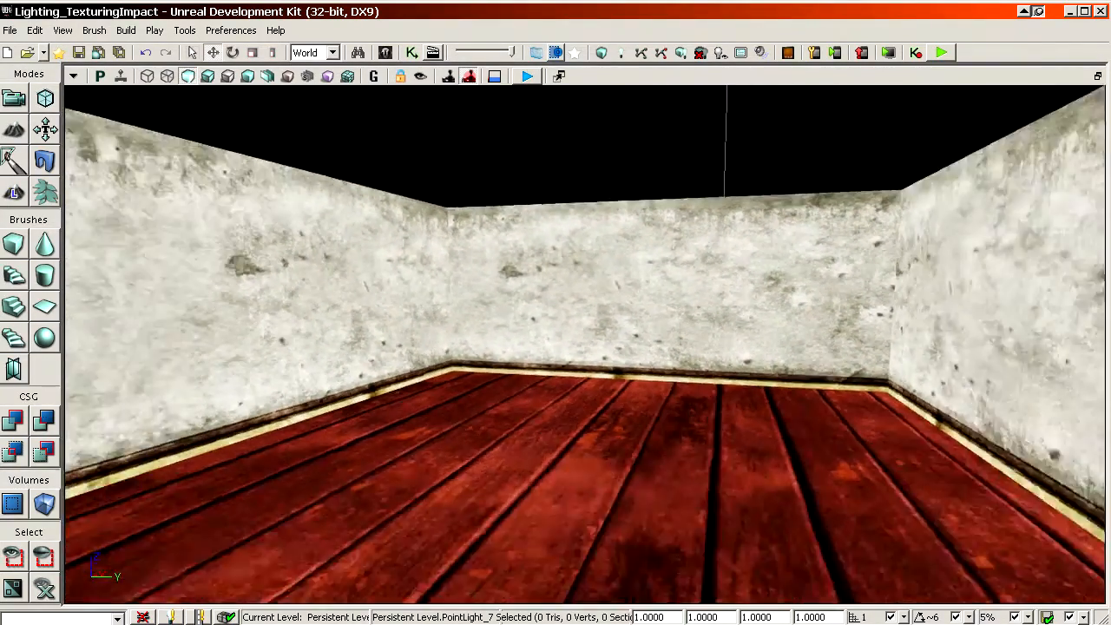
right_click_drag(525, 322, 529, 269)
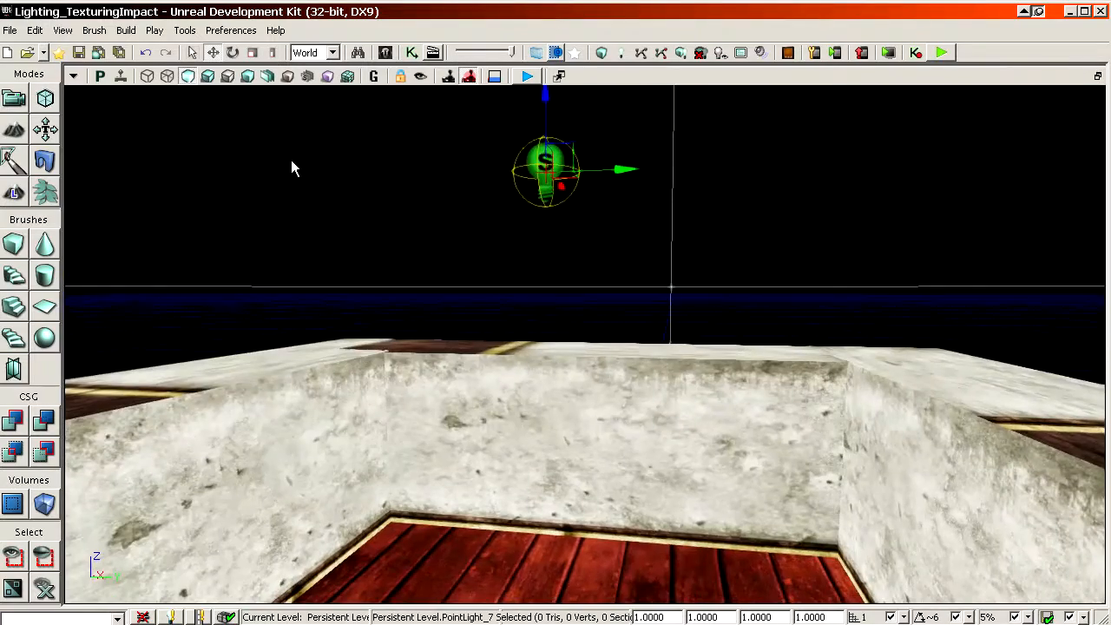
Step: Switch the room to lit shading and examine how the point light's colour affects the wooden floor and plaster walls
left_click(209, 80)
right_click_drag(576, 297, 575, 418)
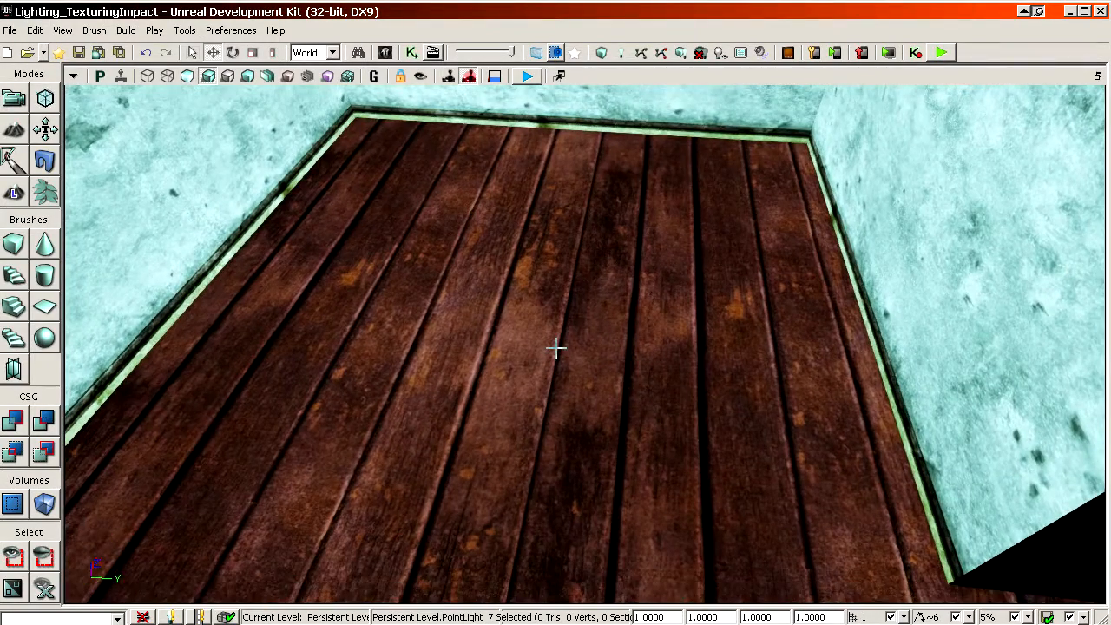
right_click_drag(554, 336, 554, 227)
right_click_drag(530, 317, 531, 337)
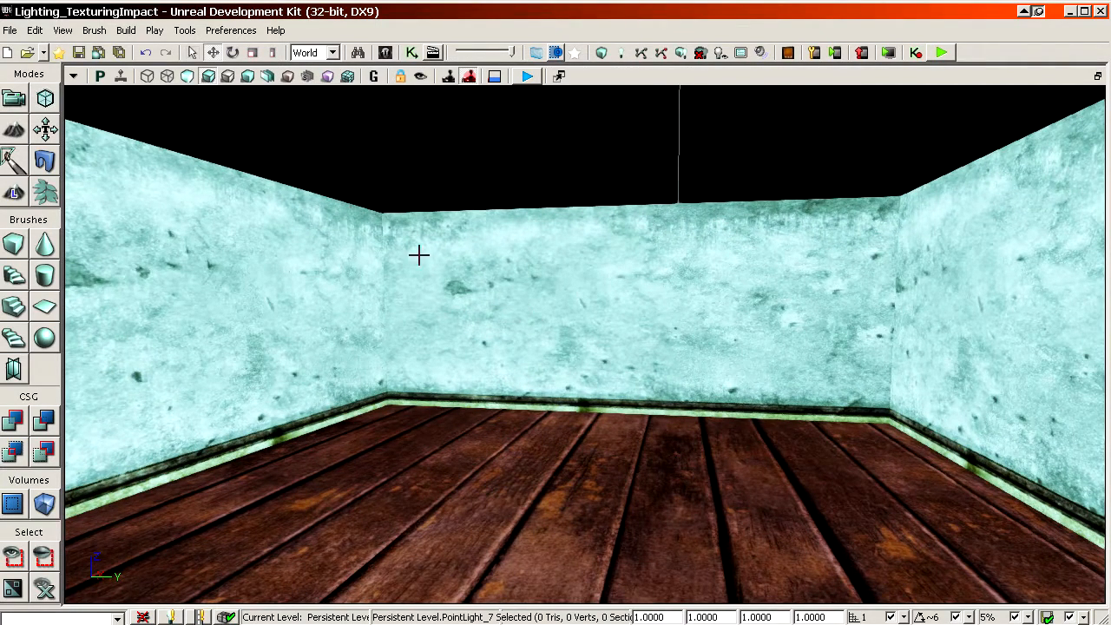
Step: Put the room back in unlit shading and examine its walls and floor both up close and from a distance
left_click(181, 77)
mouse_move(422, 180)
left_mouse_down()
mouse_move(421, 261)
mouse_move(420, 178)
left_mouse_up()
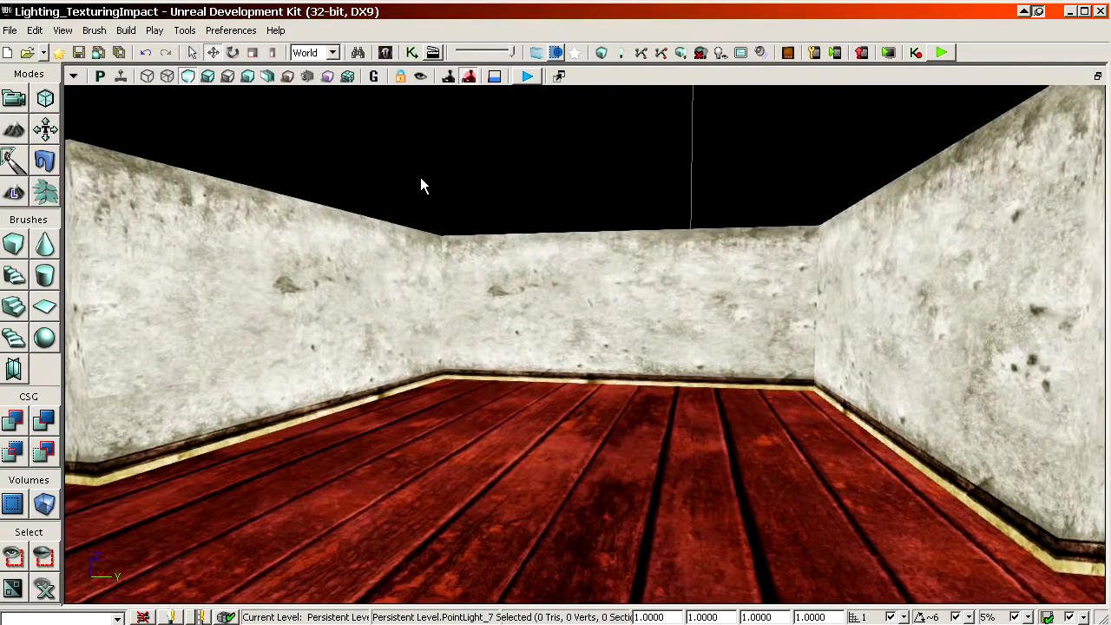
right_click_drag(440, 196, 440, 177)
left_click_drag(431, 304, 429, 287)
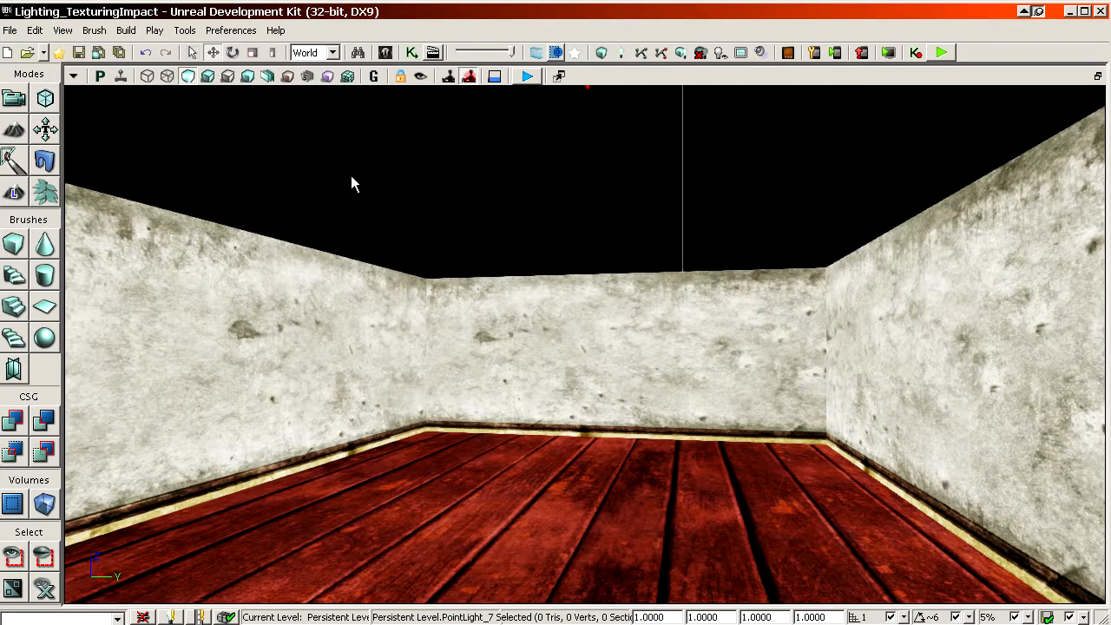
left_click(219, 78)
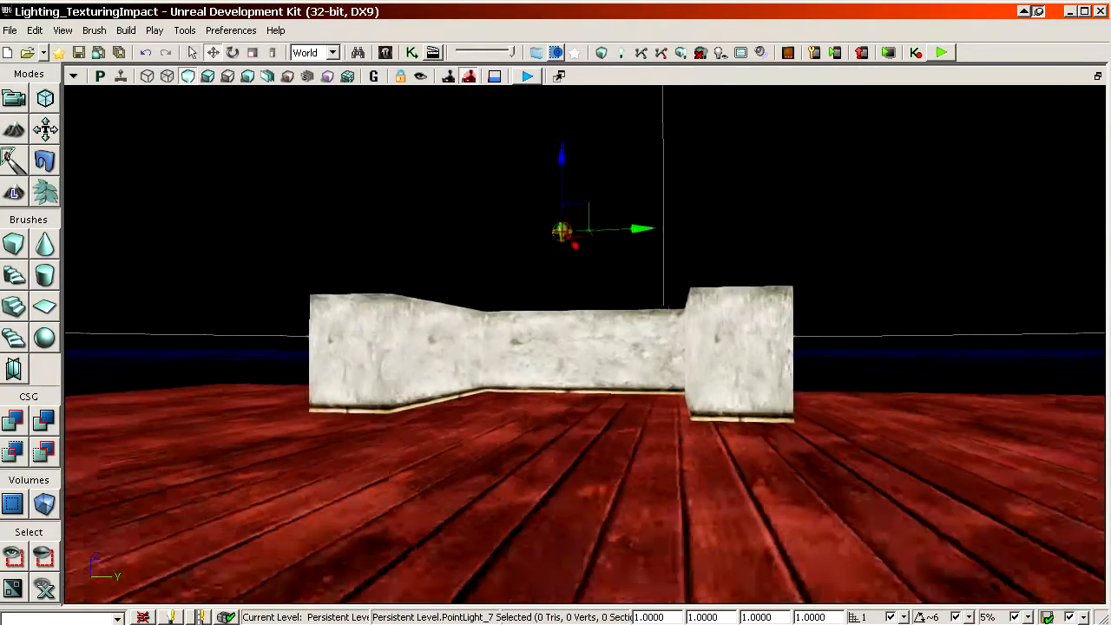
left_click_drag(491, 313, 491, 298)
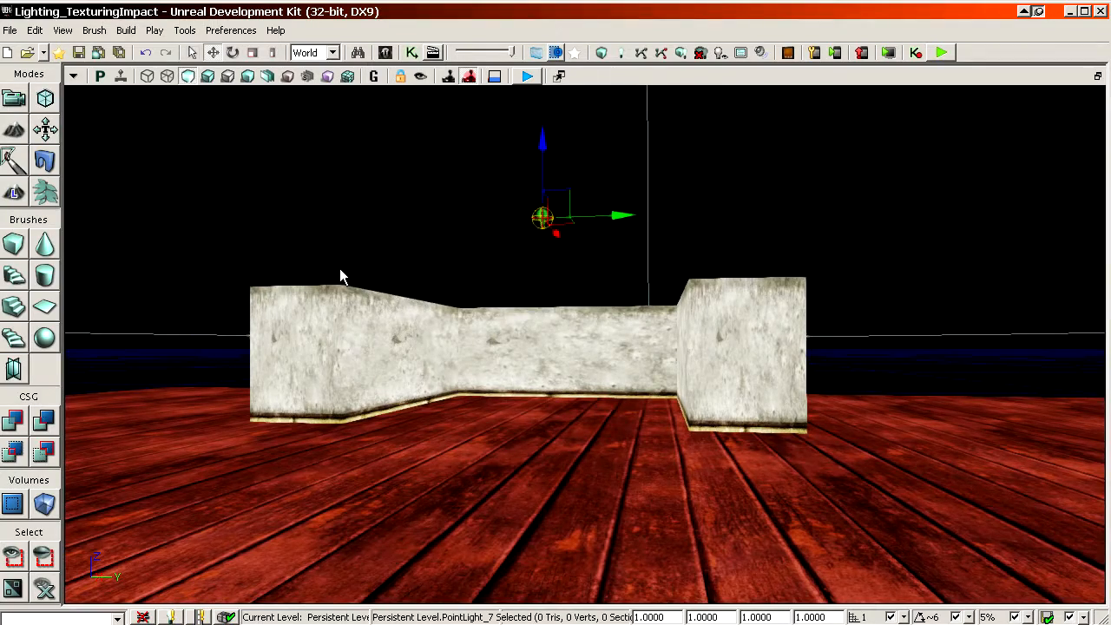
left_click_drag(429, 390, 261, 202)
left_click_drag(289, 291, 298, 309)
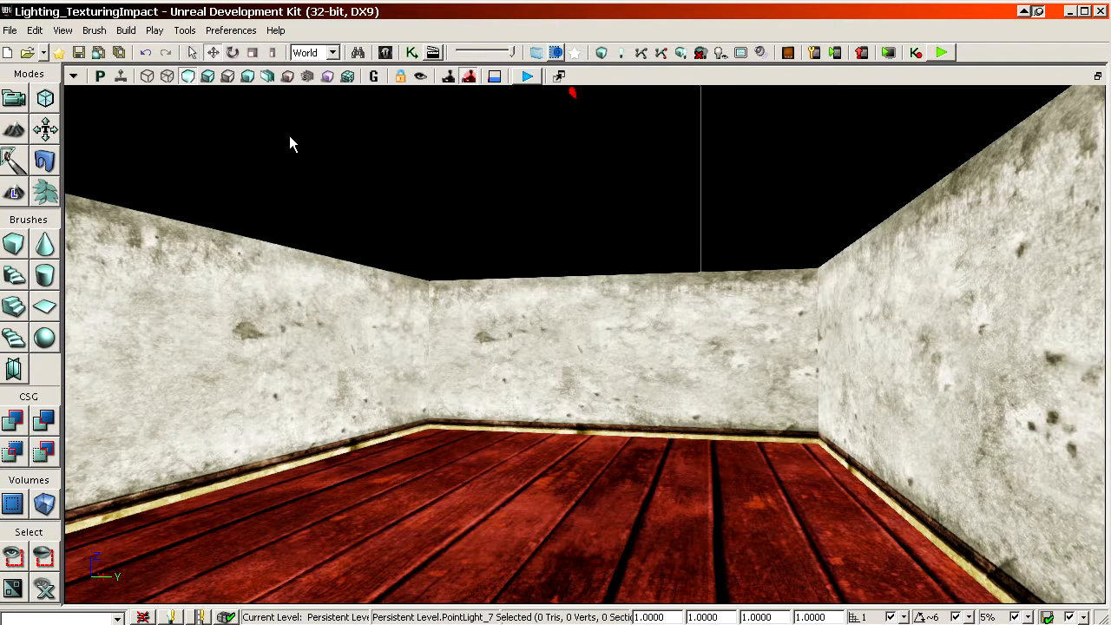
Step: Open the recent level Lighting_Start_Video.udk and switch its view to lit shading
left_click(11, 30)
mouse_move(87, 271)
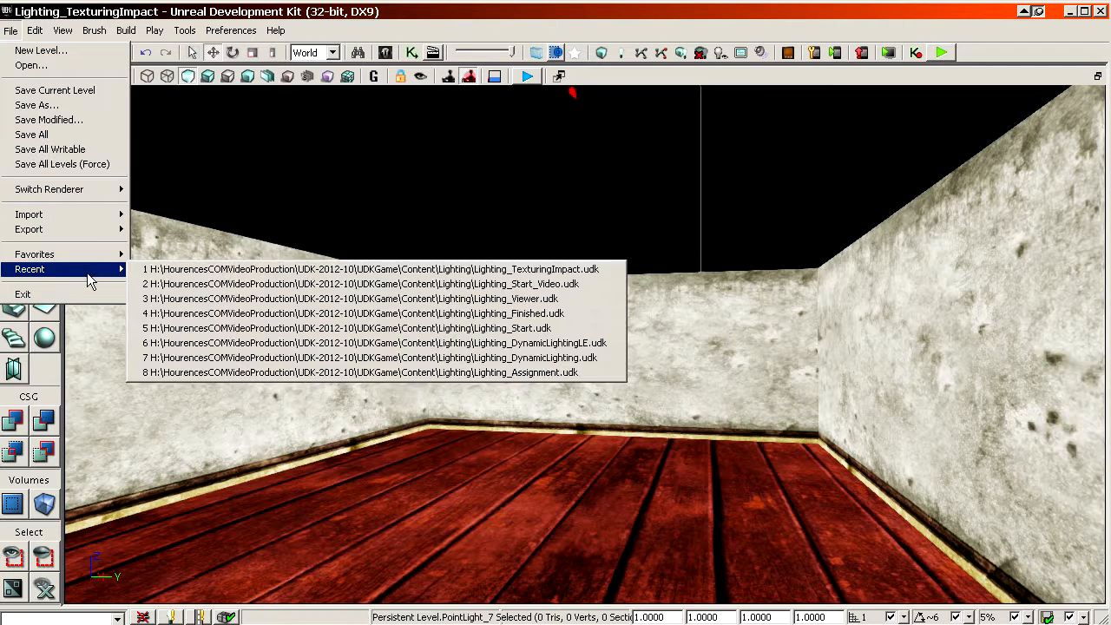
left_click(278, 284)
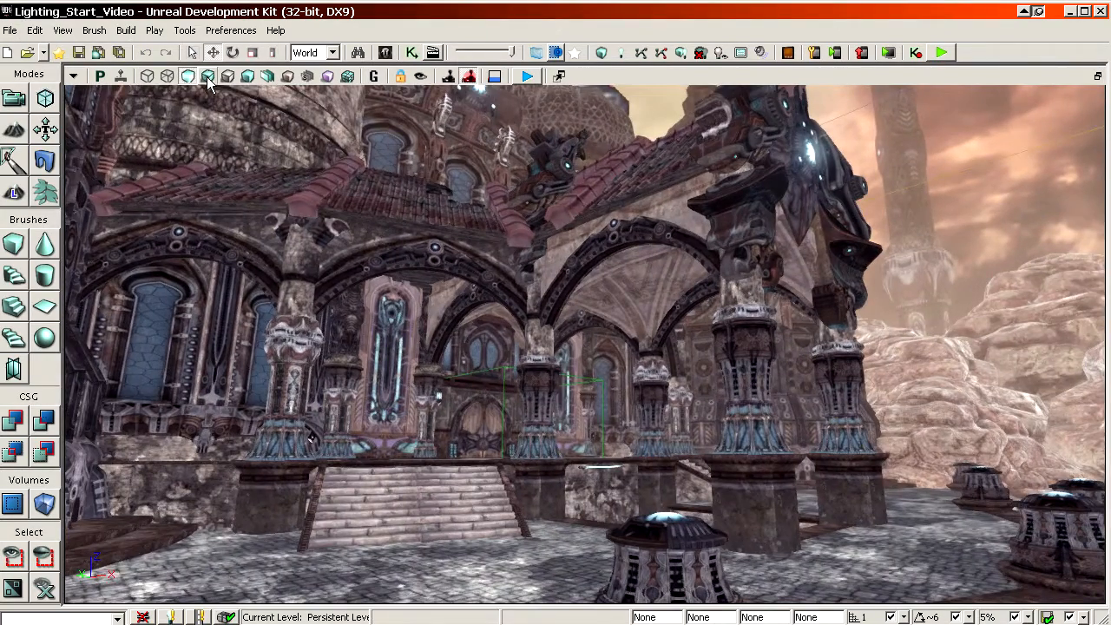
left_click(209, 76)
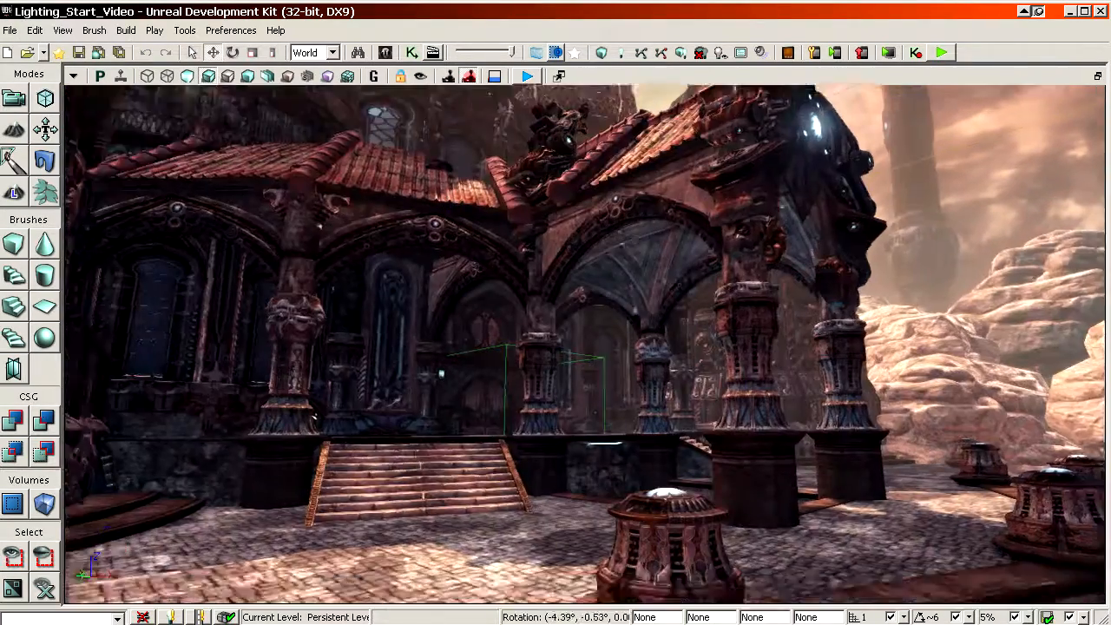
Step: Examine the lit temple exterior, including its dark lantern-lit entrance, paved courtyard, pillar lamps and tiled roofs
right_click_drag(584, 344, 583, 373)
left_click_drag(584, 374, 556, 199)
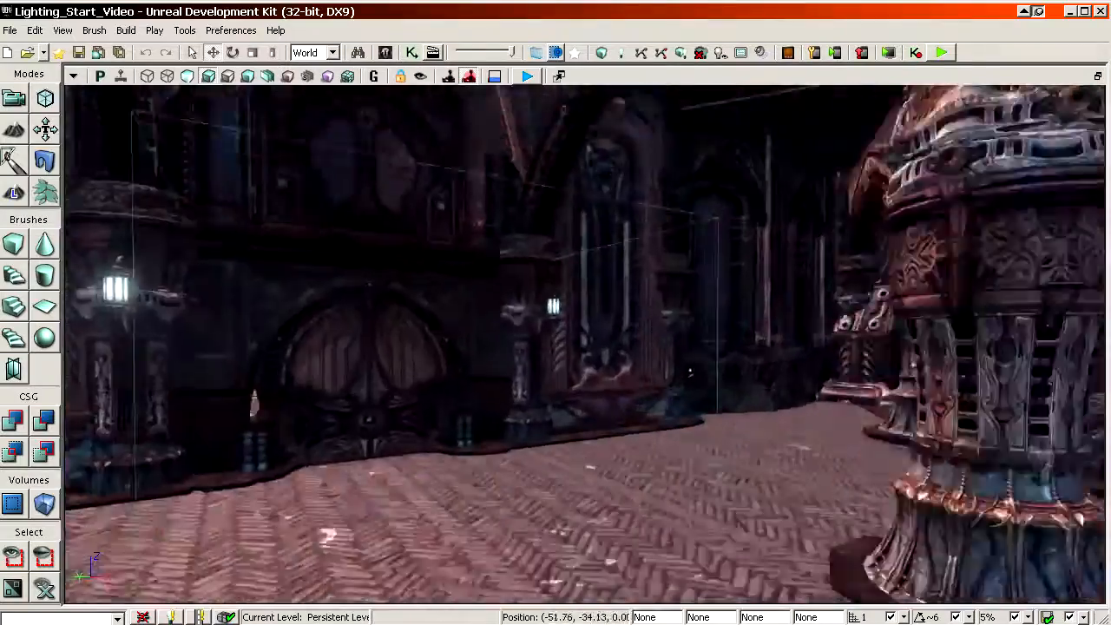
left_click_drag(454, 238, 521, 304)
right_click_drag(454, 238, 434, 295)
left_click_drag(454, 238, 454, 303)
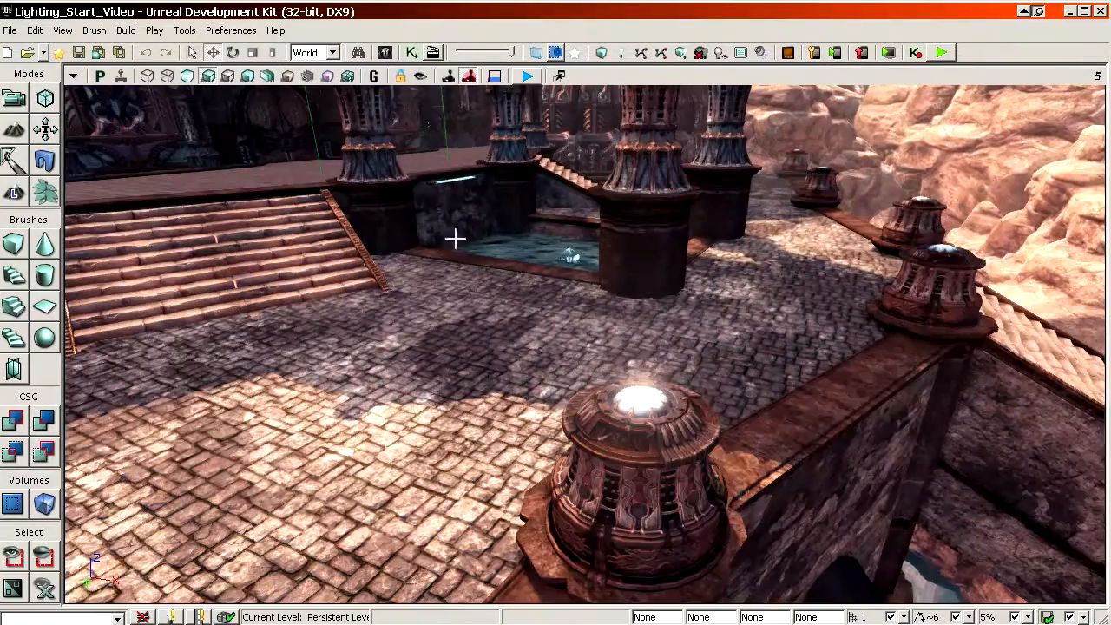
left_click(648, 408)
left_click_drag(648, 408, 522, 394)
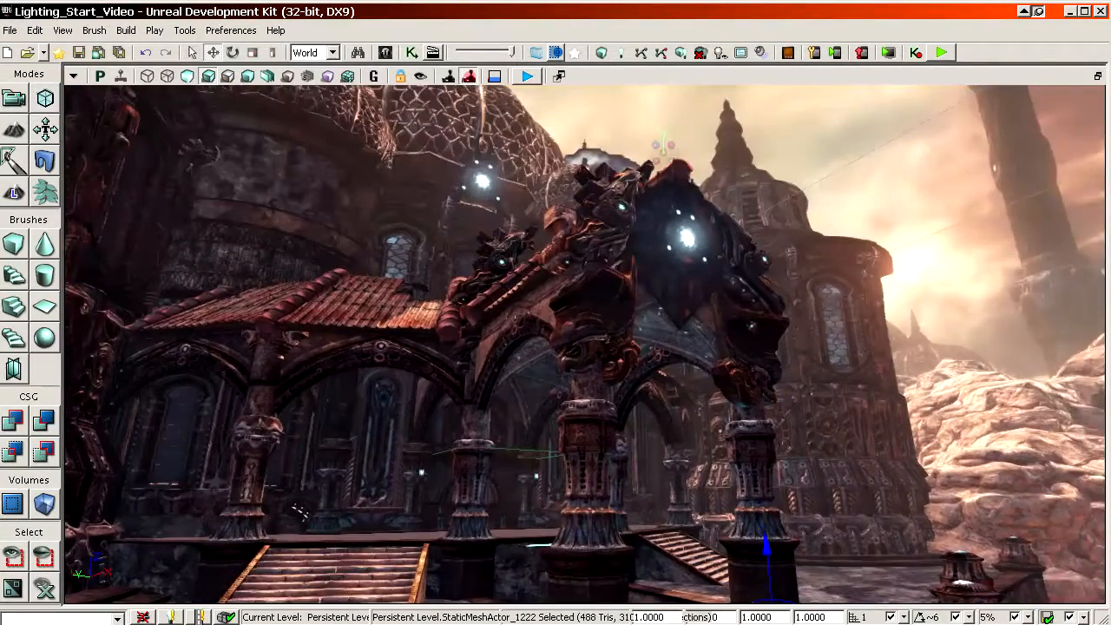
right_click_drag(585, 344, 547, 443)
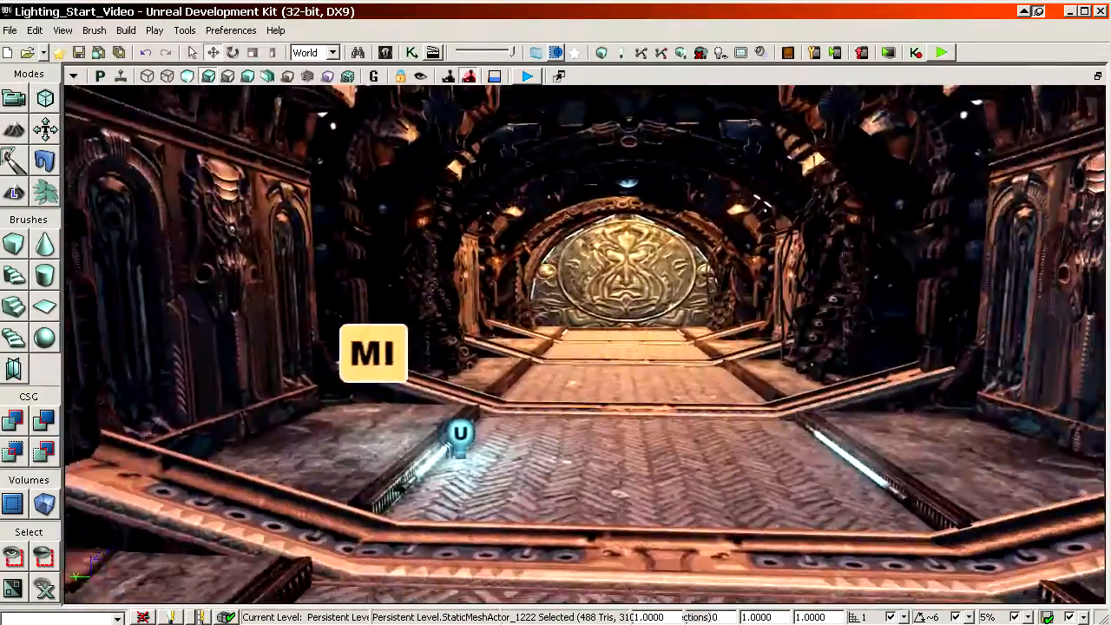
left_click_drag(565, 397, 535, 334)
Step: Select the movable point light beside the glowing floor tube and copy its light colour, hex 0087E7FF
left_click(509, 473)
mouse_move(509, 473)
left_mouse_down()
mouse_move(521, 503)
mouse_move(623, 410)
left_mouse_up()
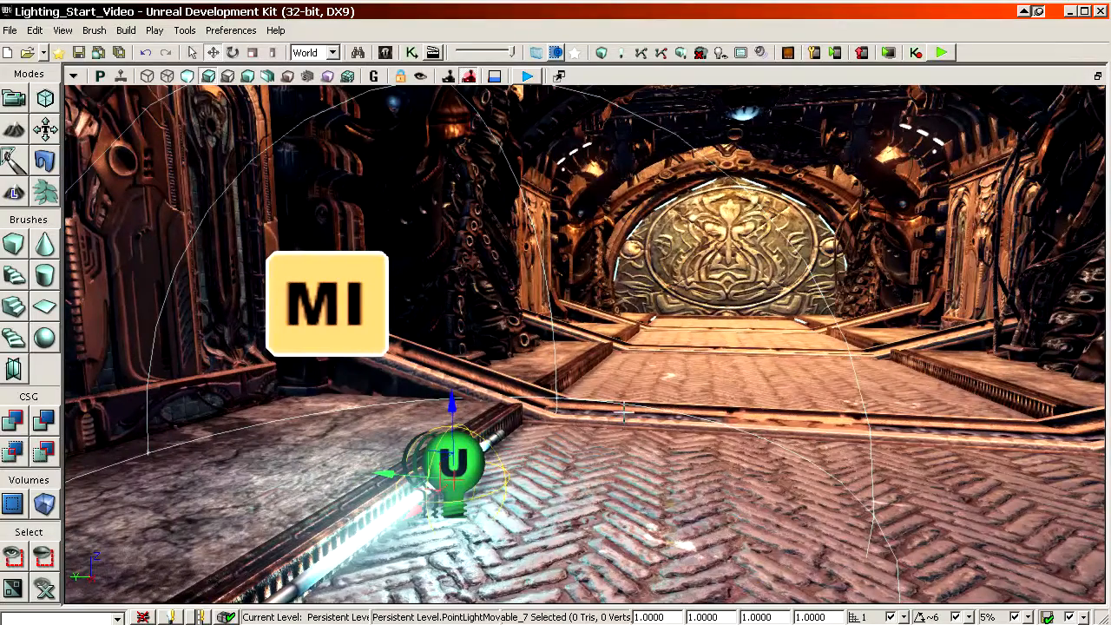
key("F4")
left_click_drag(637, 103, 802, 32)
left_click(846, 535)
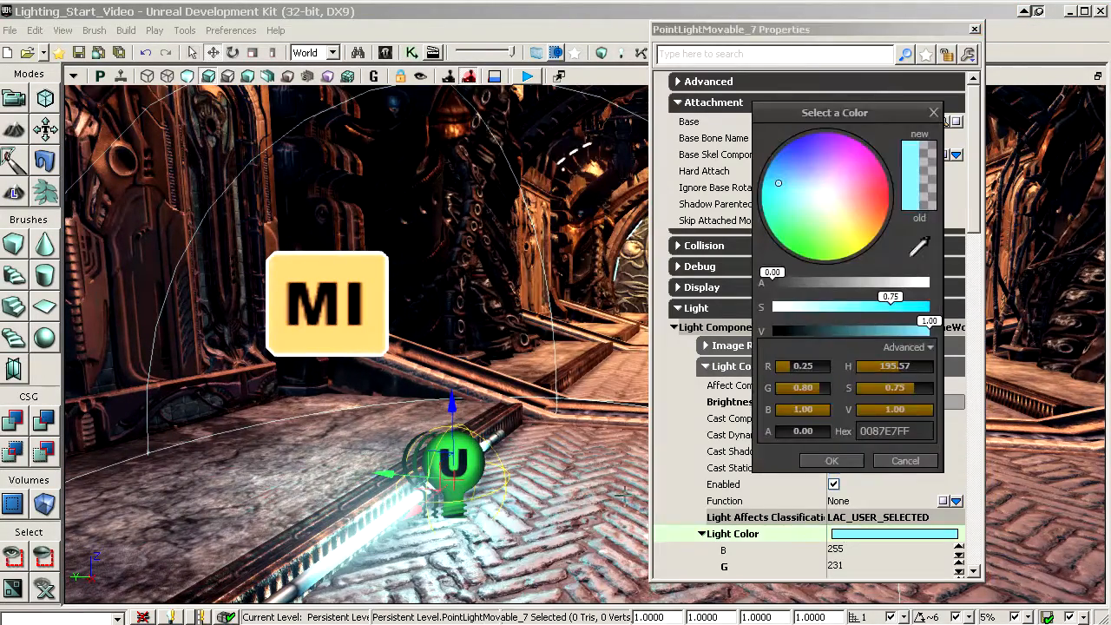
left_click(833, 461)
Step: Show the Convert Light option available for the movable point light
right_click(458, 462)
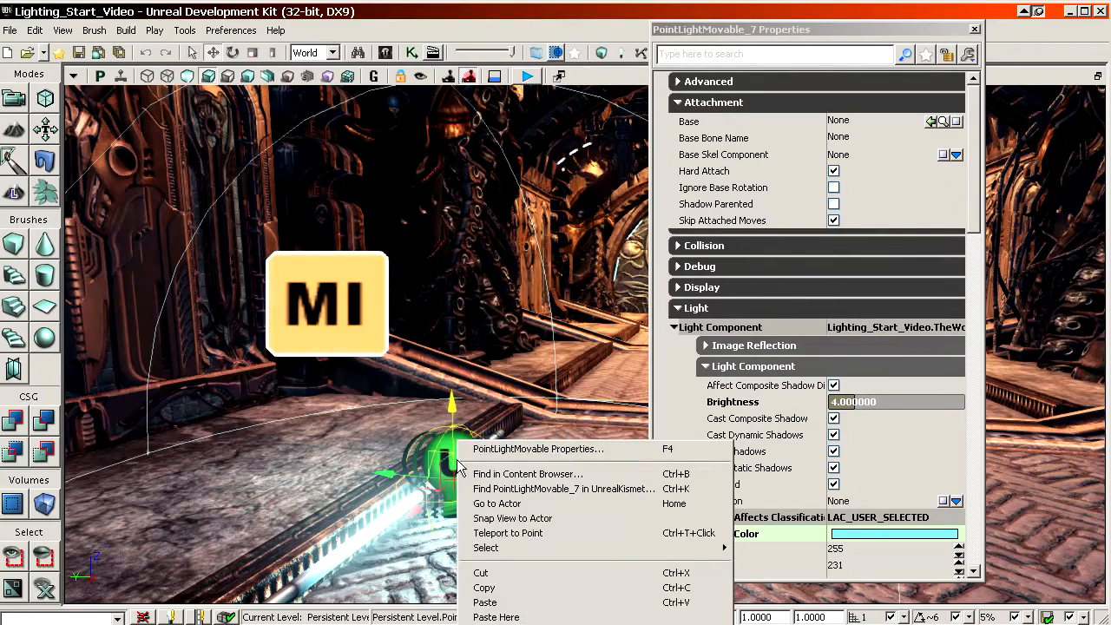
right_click_drag(409, 399, 411, 469)
right_click(431, 278)
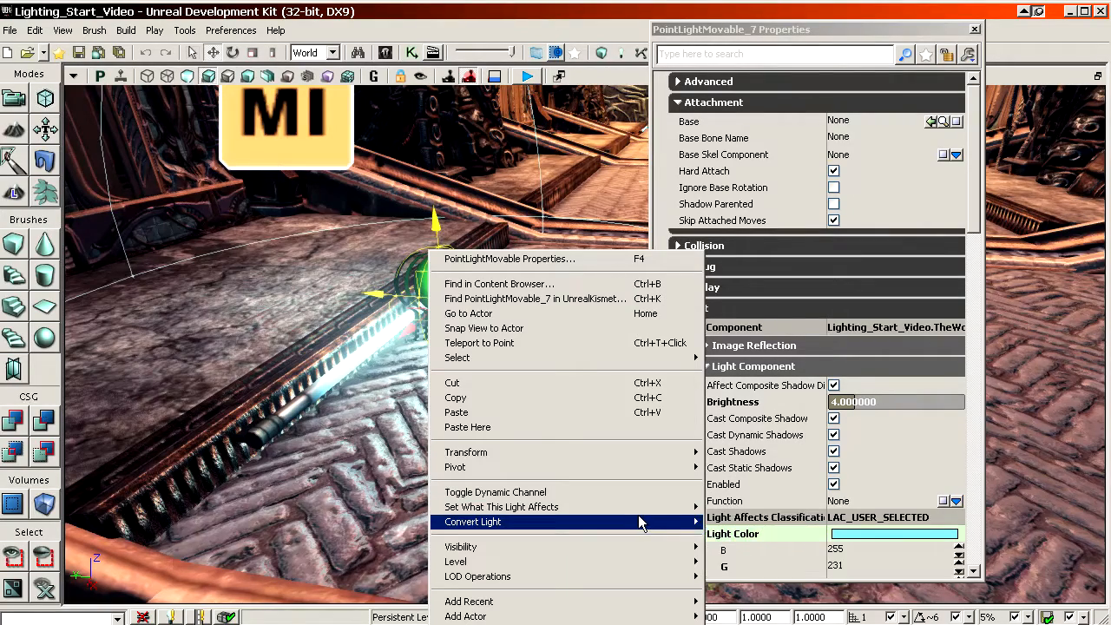
Step: Place a new point light at the glowing floor tube near the large round door
right_click_drag(314, 458, 405, 440)
key("l")
left_click(374, 404)
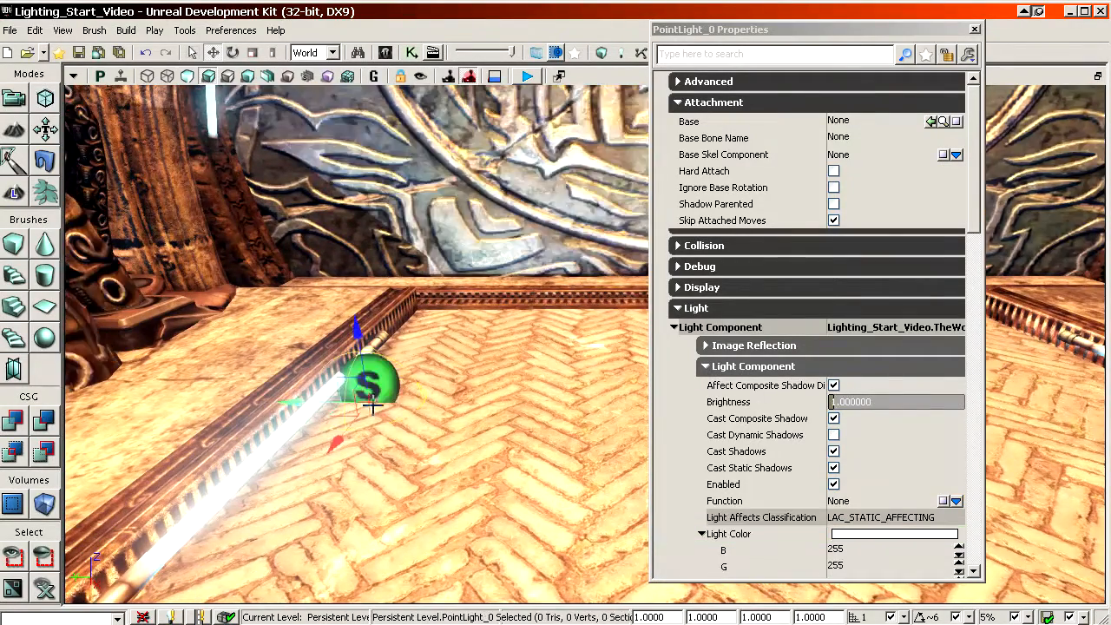
Step: Set the new point light's colour to light cyan, hex 0087E7FF
right_click_drag(462, 415, 487, 414)
left_click_drag(524, 398, 524, 363)
left_click(868, 533)
double_click(869, 534)
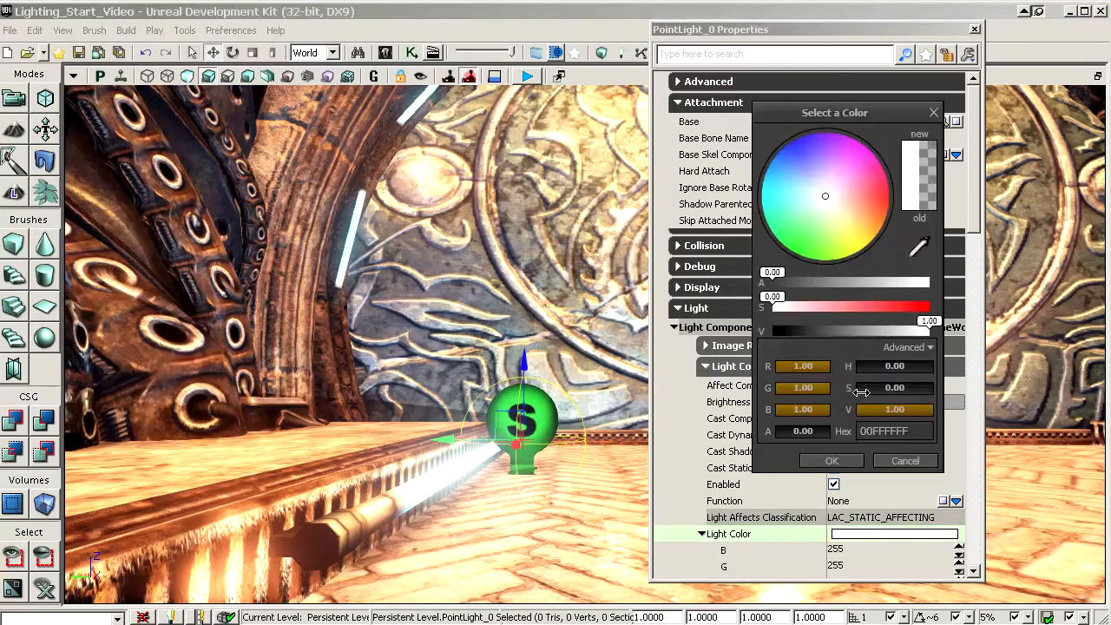
left_click(832, 460)
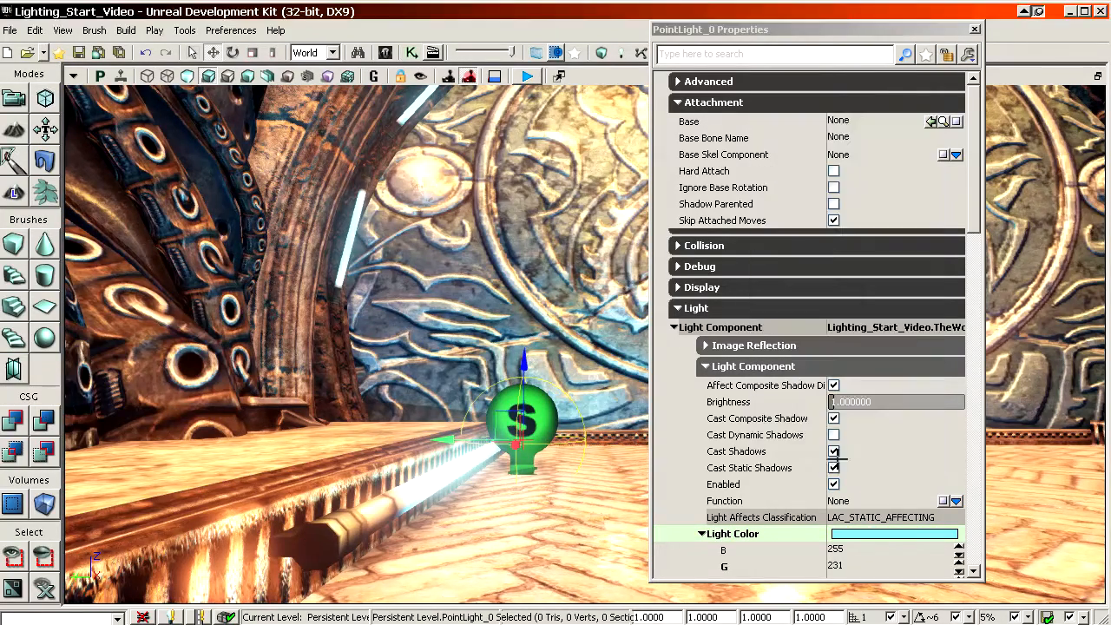
Step: Select the glowing tube mesh behind the new point light and bring its properties fully into view
left_click_drag(826, 29, 973, 18)
right_click_drag(570, 211, 569, 248)
left_click_drag(569, 365, 487, 328)
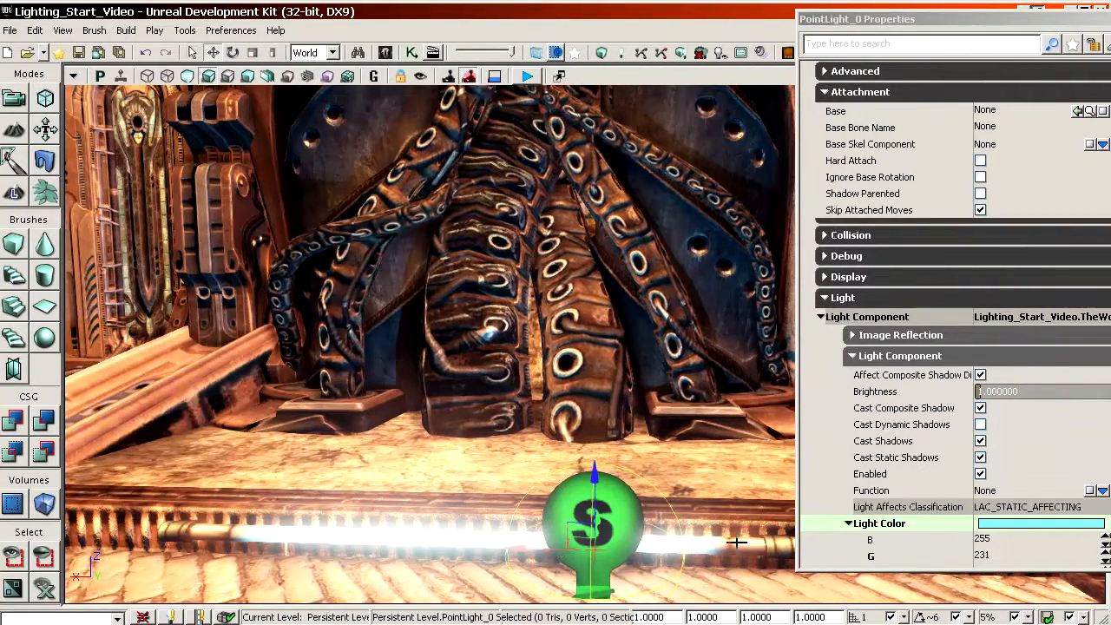
left_click(299, 539)
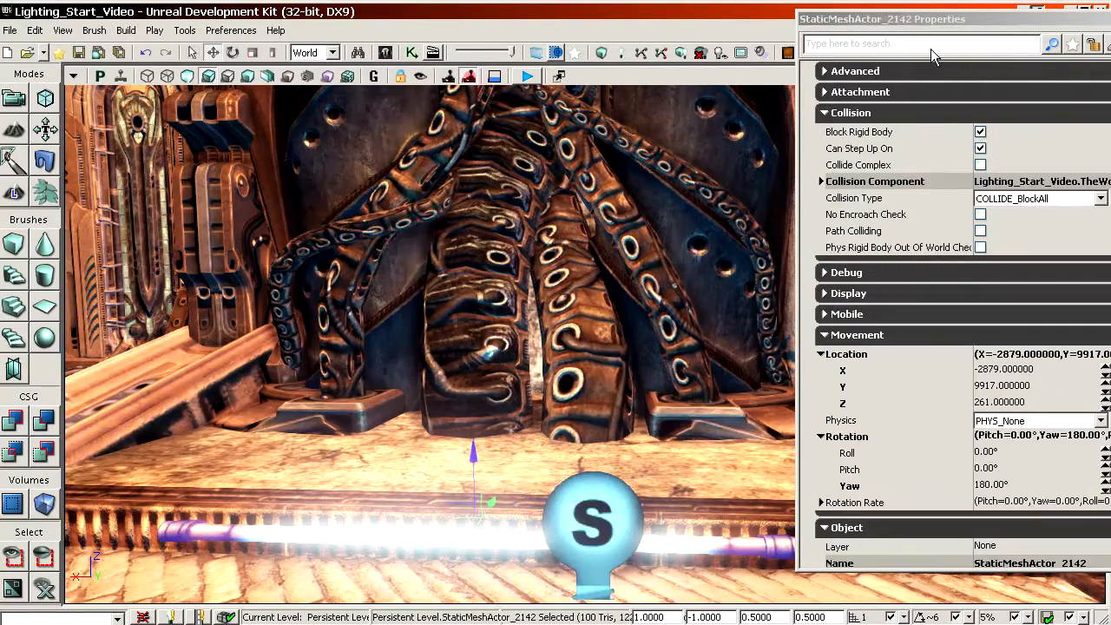
left_click_drag(905, 23, 788, 31)
Step: Expand the tube mesh's Lightmass settings and examine the Use Emissive For Static Lighting option
left_click(733, 120)
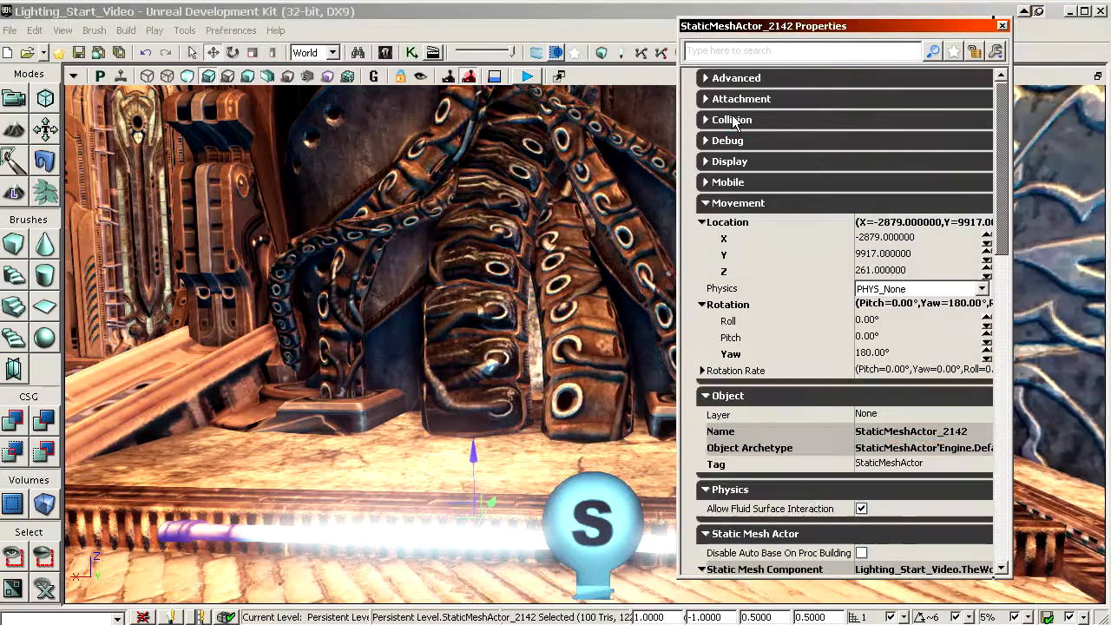
left_click(727, 205)
left_click(734, 224)
left_click(760, 365)
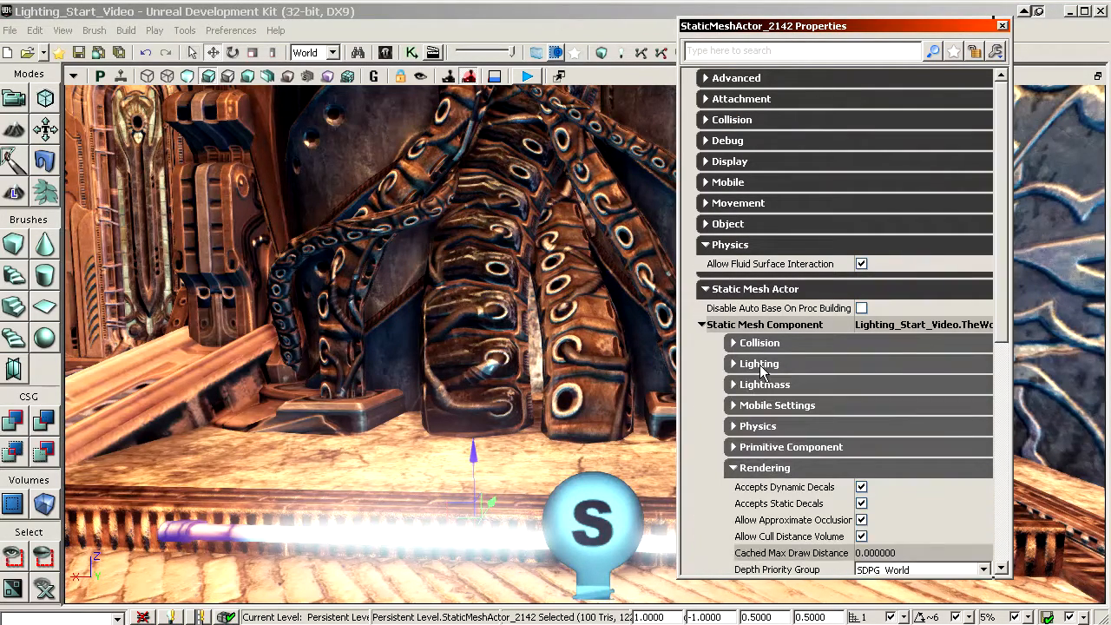
left_click(764, 365)
left_click(767, 365)
left_click(775, 384)
left_click(777, 413)
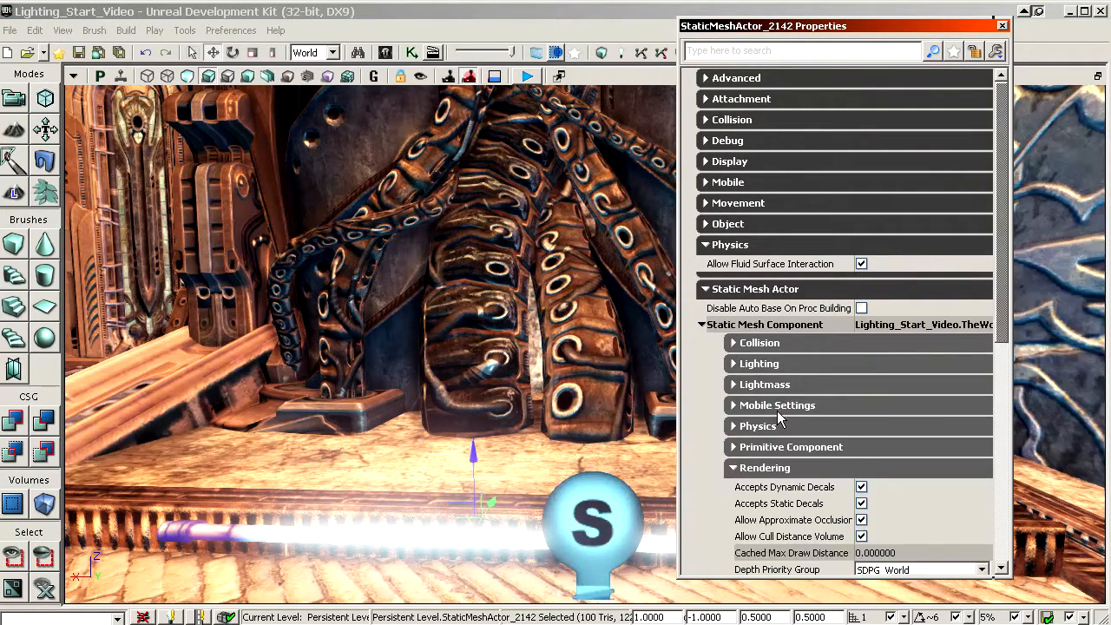
left_click(770, 384)
left_click(772, 404)
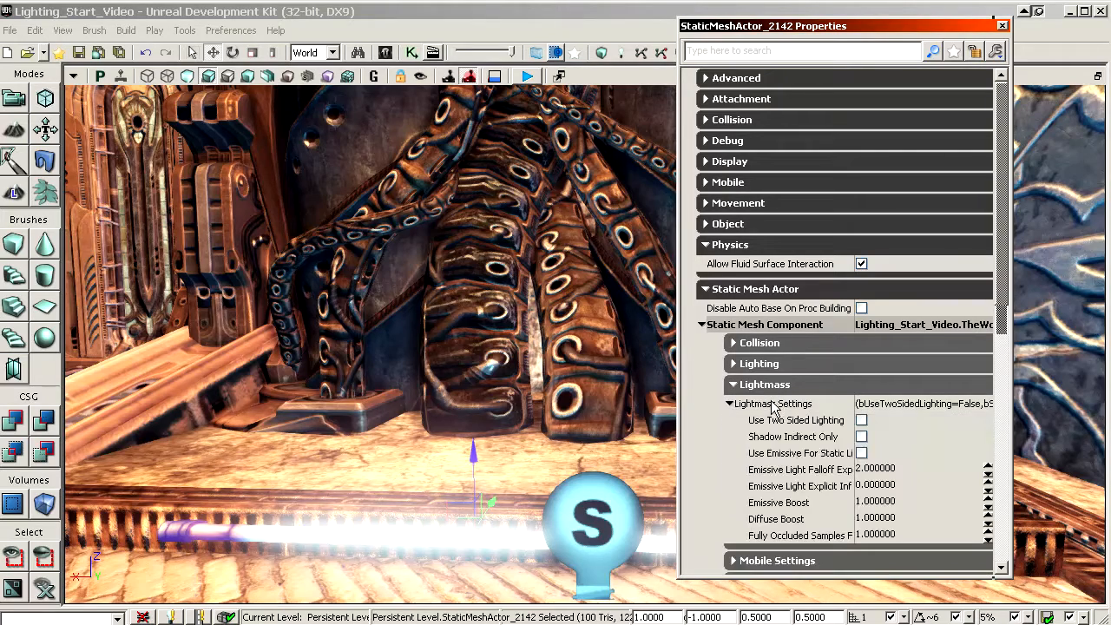
left_click(798, 455)
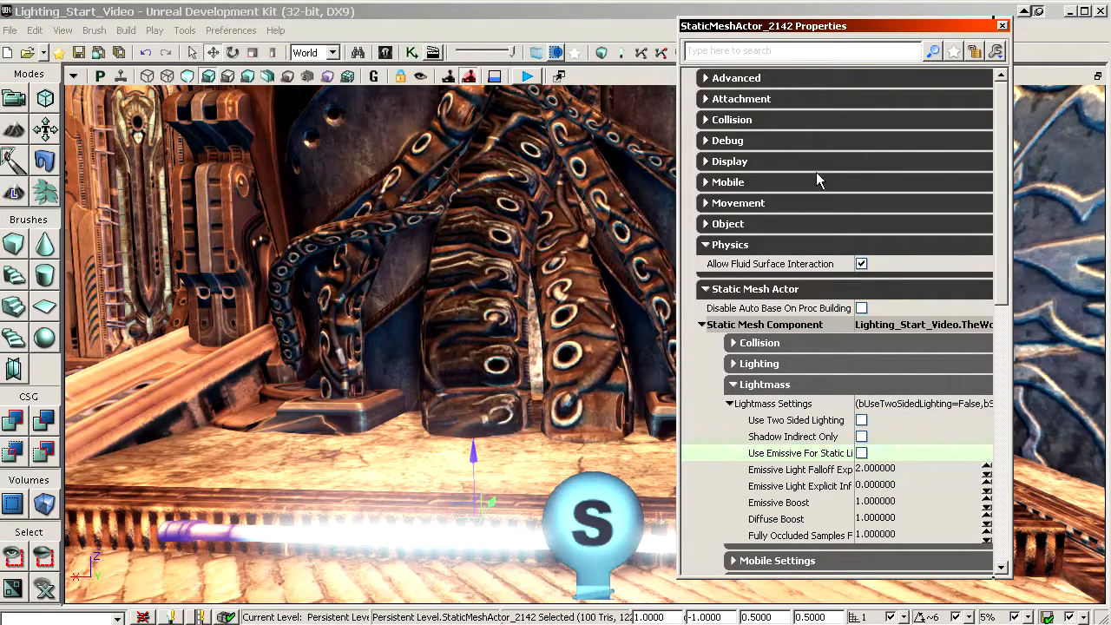
Step: Duplicate the cyan point light along the tube to its other half and select both lights
left_click_drag(768, 28, 918, 27)
left_click_drag(608, 243, 608, 243)
left_click(560, 438)
right_click_drag(422, 455, 422, 455)
left_click_drag(422, 454, 459, 456)
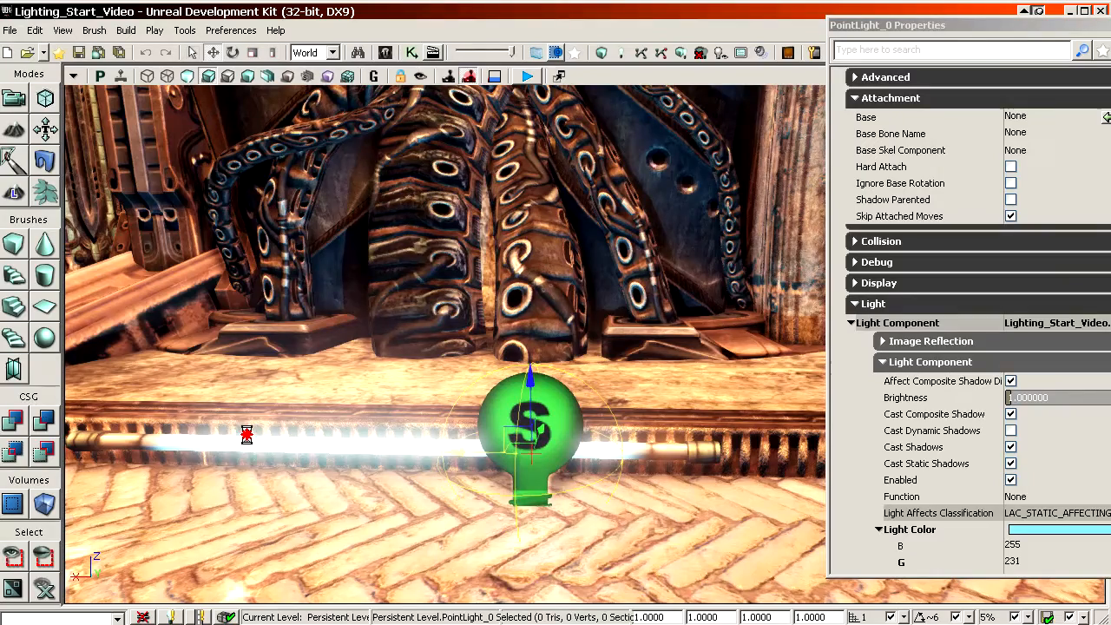
left_click_drag(247, 435, 171, 424, "alt")
left_click(521, 417, "ctrl")
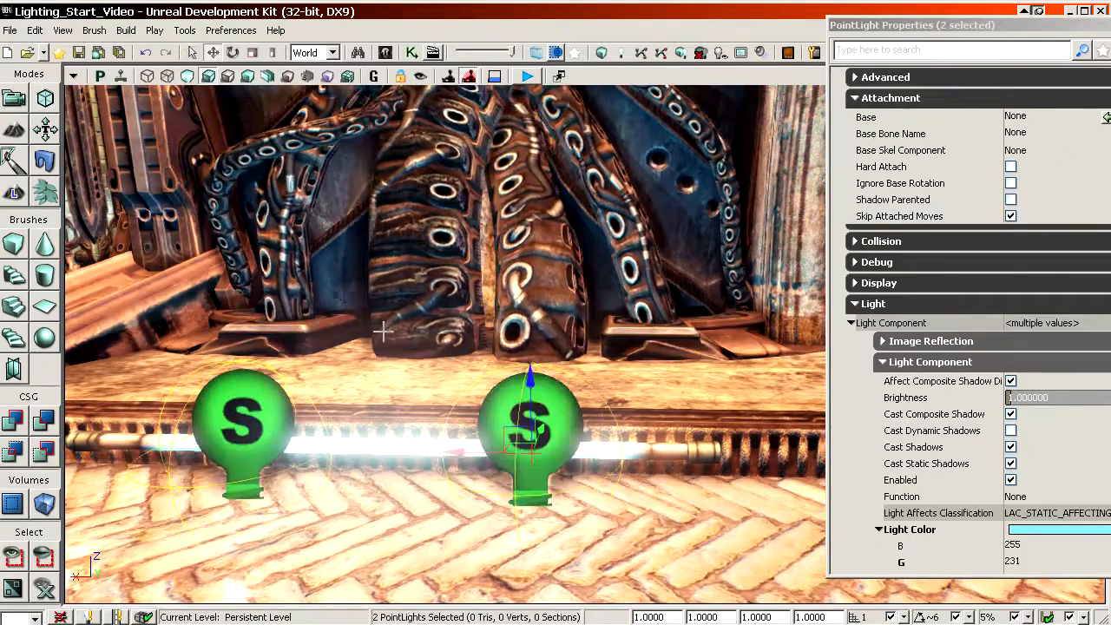
Step: Set the brightness of both selected point lights to 2 and raise it to 3
left_click_drag(382, 331, 460, 336)
right_click_drag(460, 336, 482, 337)
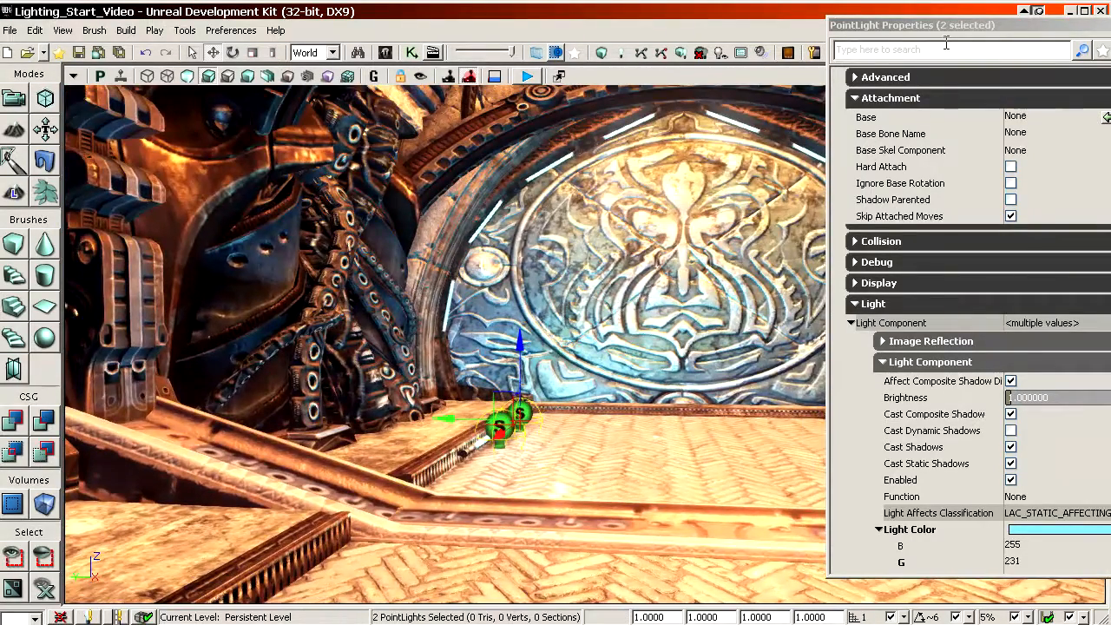
left_click_drag(942, 26, 822, 29)
left_click(859, 468)
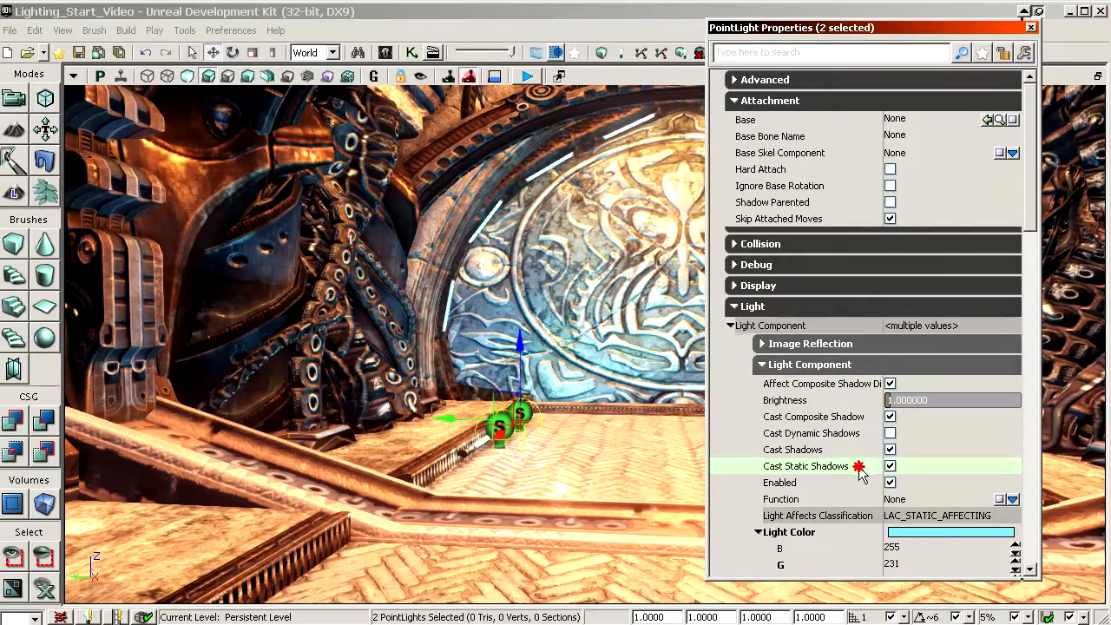
left_click(855, 401)
type("2")
key("Return")
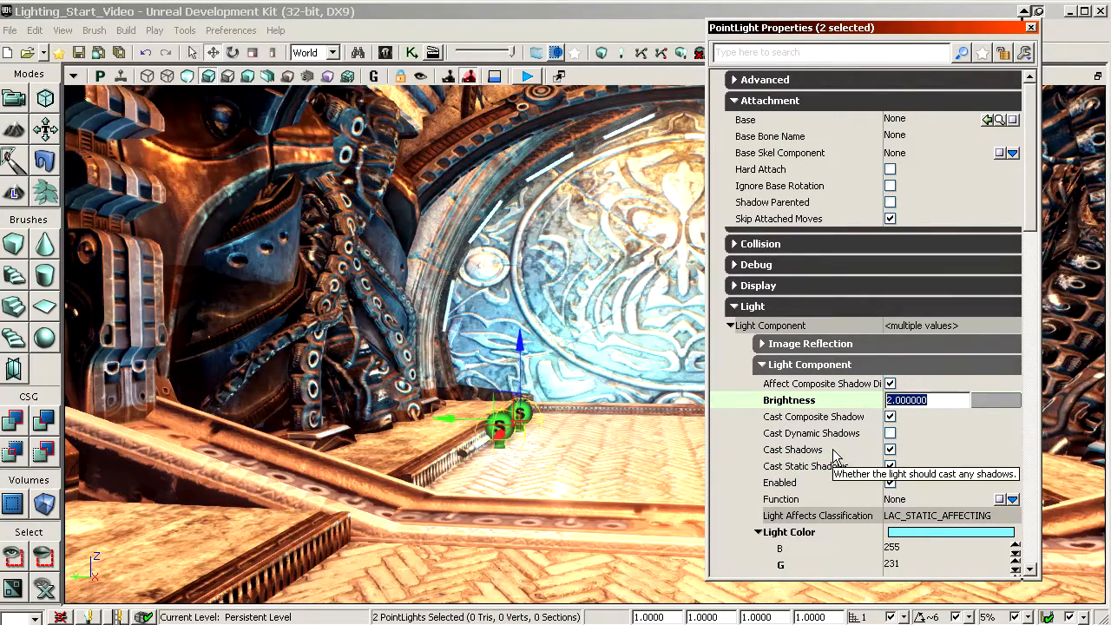
type("4")
key("Return")
Step: Collapse the Lighting Channels settings and set the radius of both point lights to 128
scroll(857, 442, "down", 15)
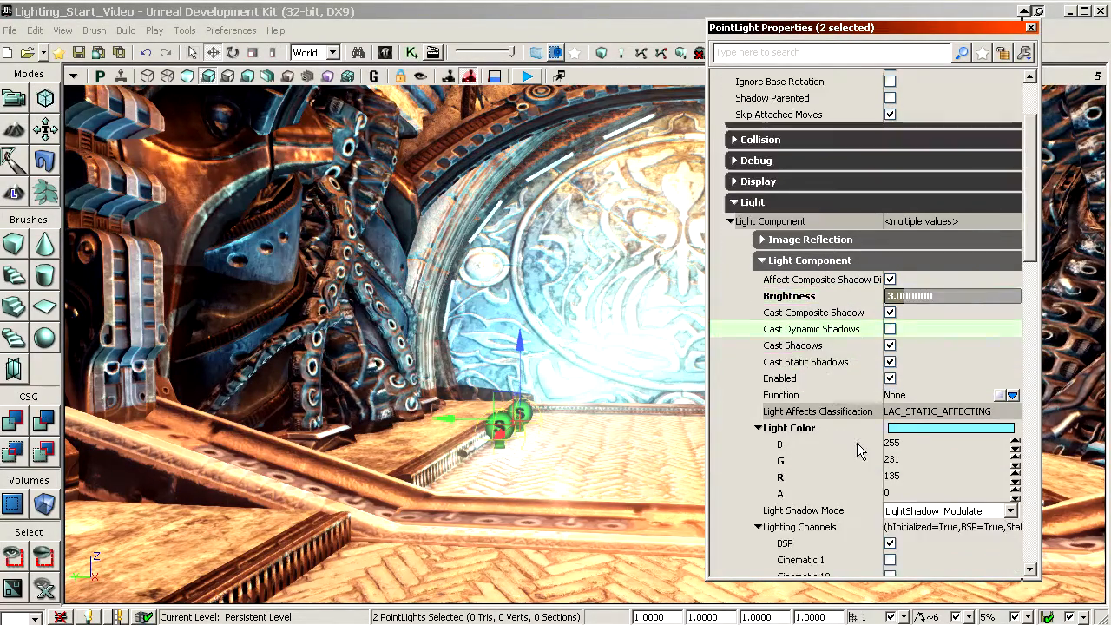
scroll(852, 408, "up", 6)
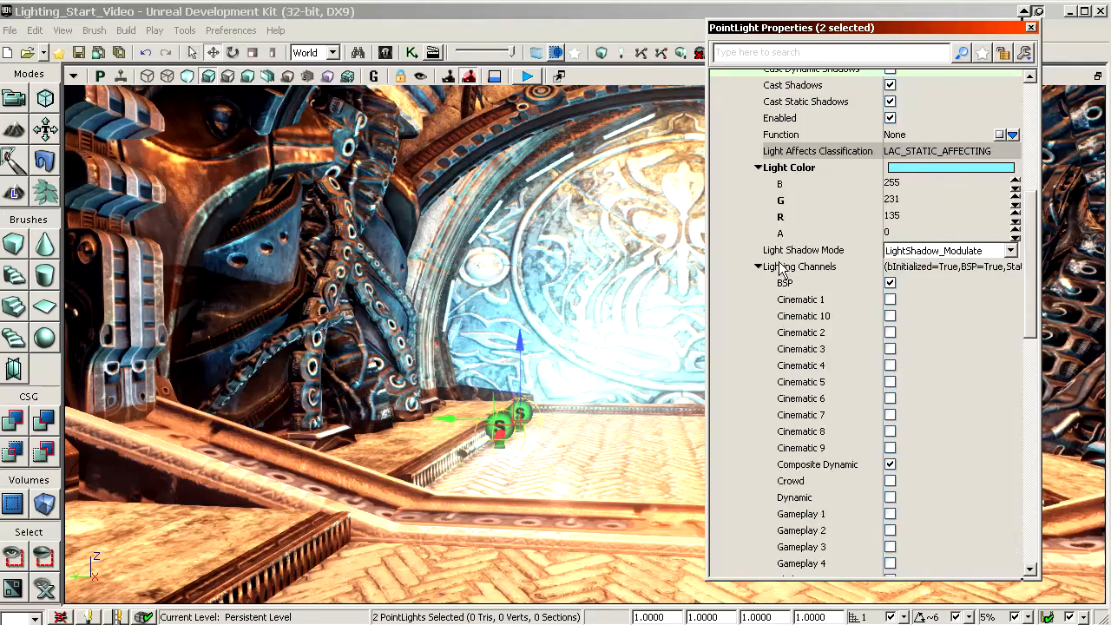
left_click(777, 267)
right_click_drag(640, 258, 365, 304)
right_click_drag(590, 283, 497, 277)
scroll(939, 408, "down", 6)
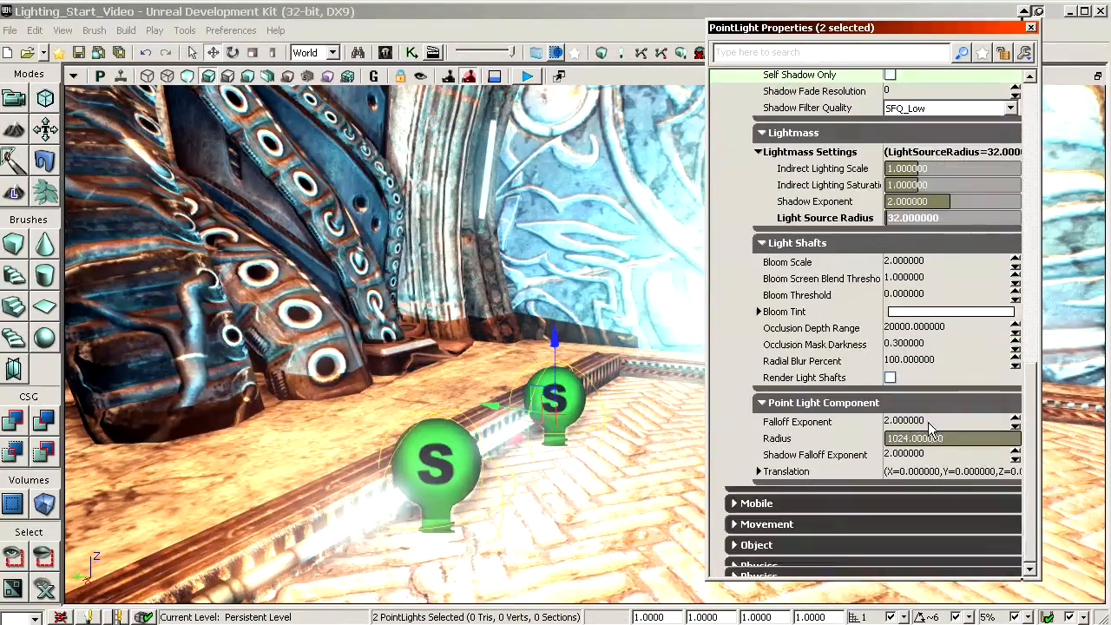
left_click(932, 437)
type("128")
key("Return")
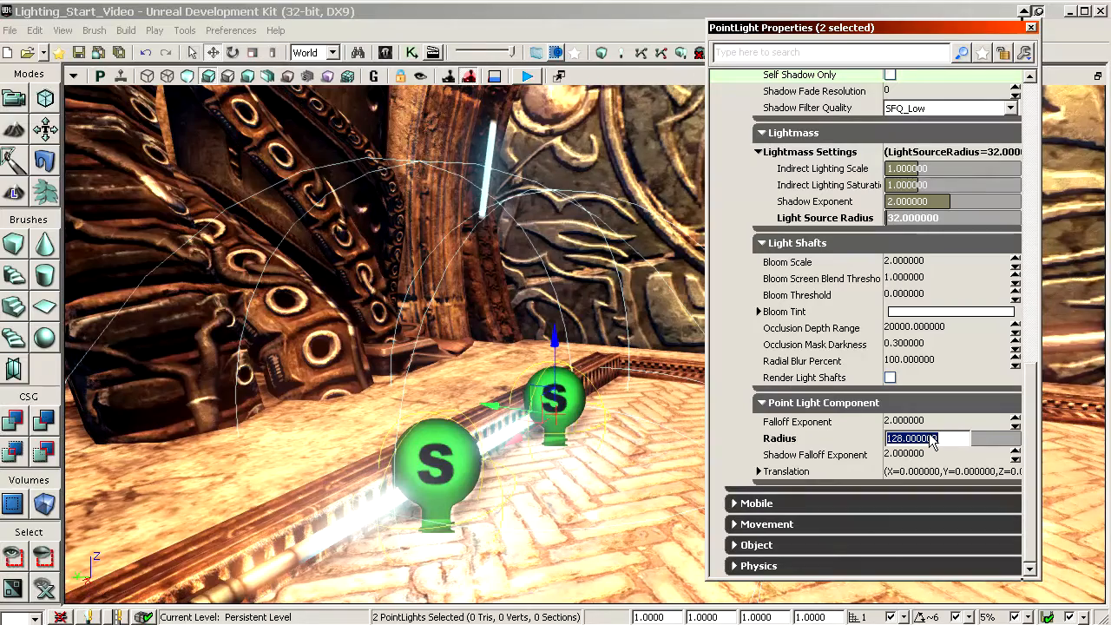
Step: Try a radius of 256 on both point lights and return it to 128
type("256")
key("Return")
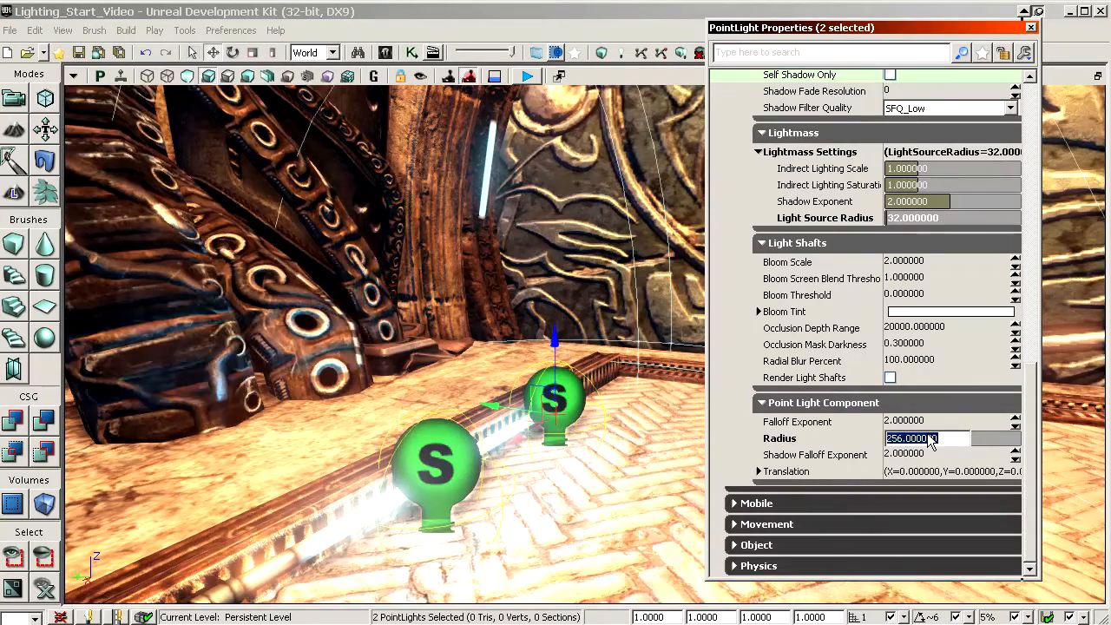
type("128")
key("Return")
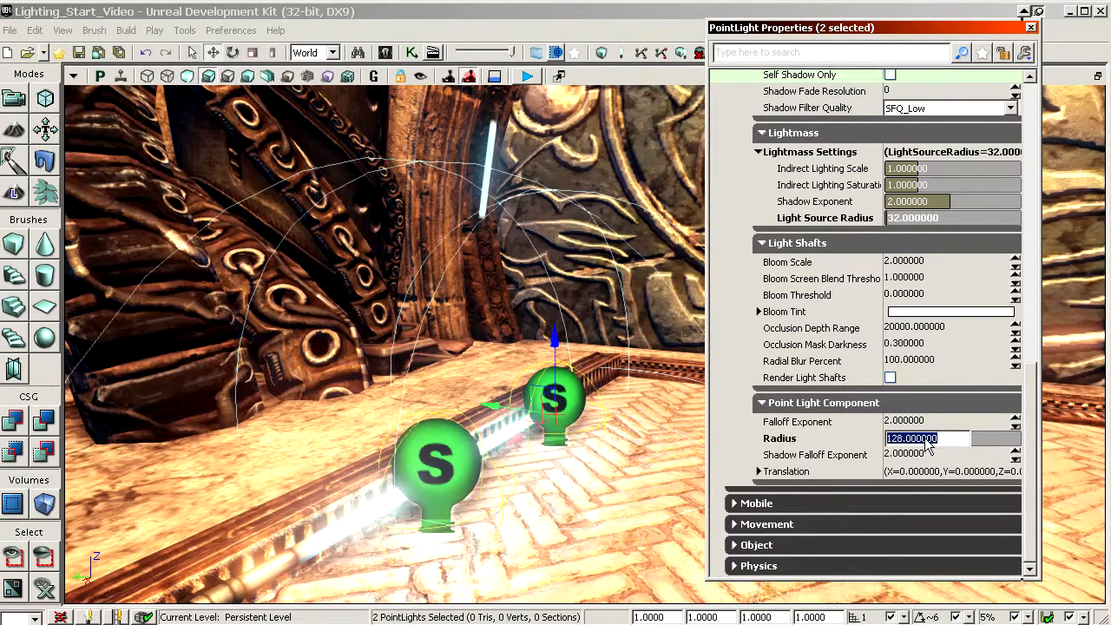
Step: Switch the view to unlit shading and examine the original texture colours around the two point lights
left_click(941, 361)
right_click_drag(374, 278, 375, 29)
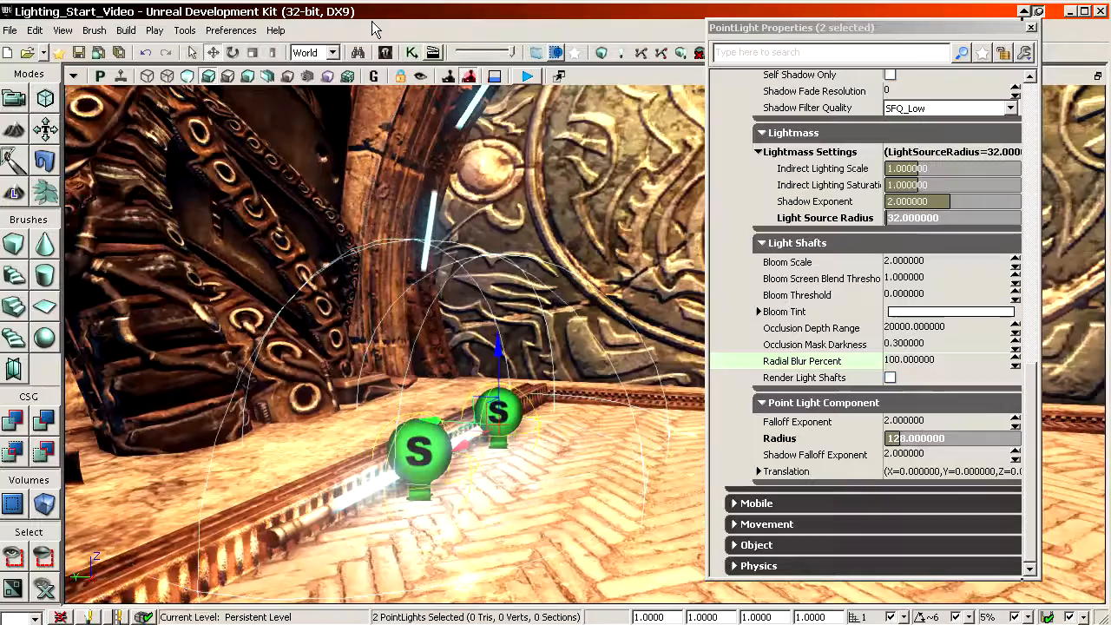
left_click(187, 76)
left_click_drag(738, 27, 780, 83)
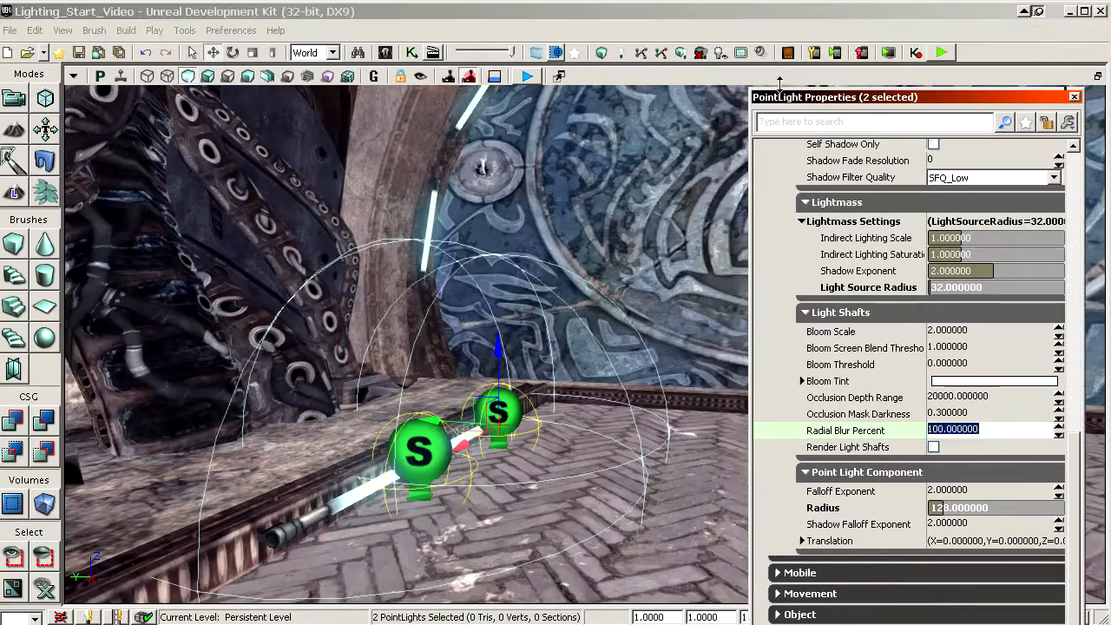
left_click(618, 54)
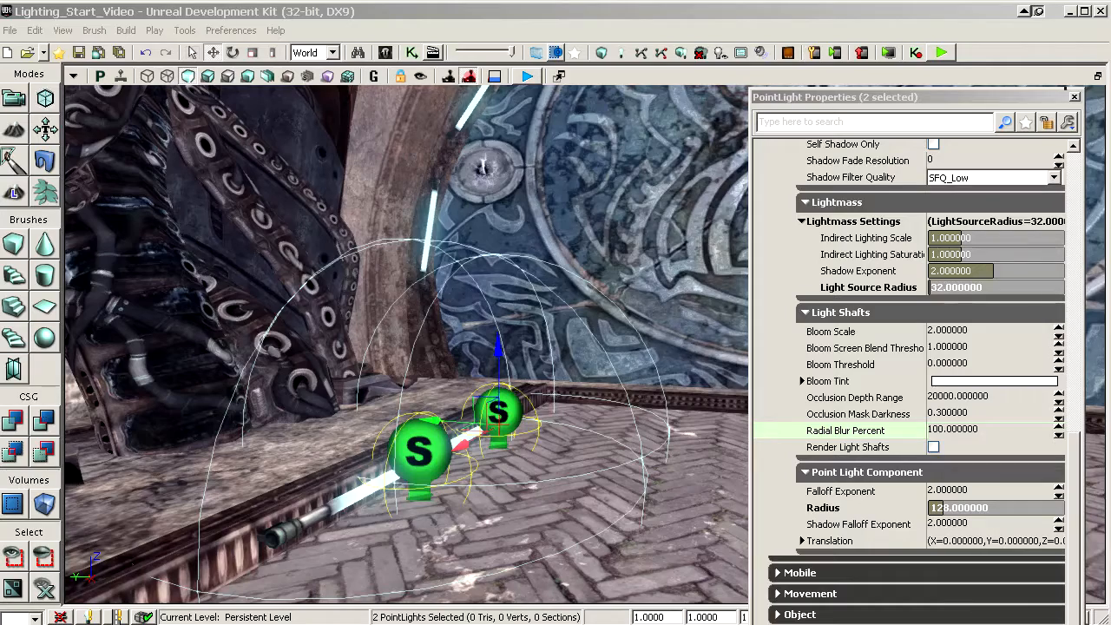
Step: Return to lit shading and examine the glow around the light tube, with the editor markers temporarily hidden
key("alt+4")
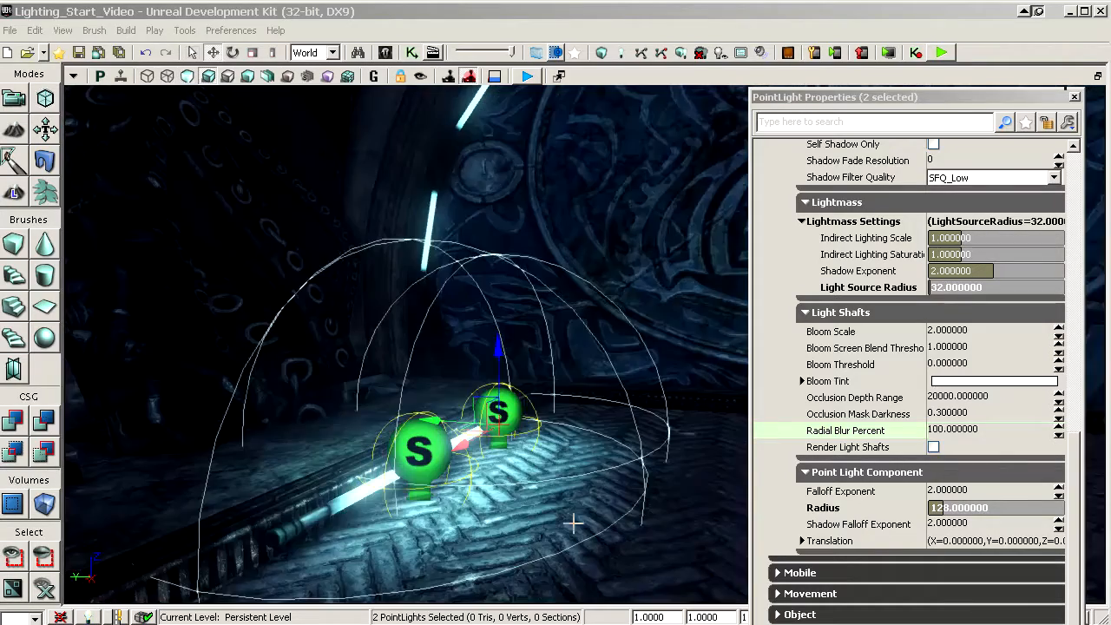
right_click_drag(516, 344, 525, 373)
key("g")
left_click_drag(525, 373, 513, 377)
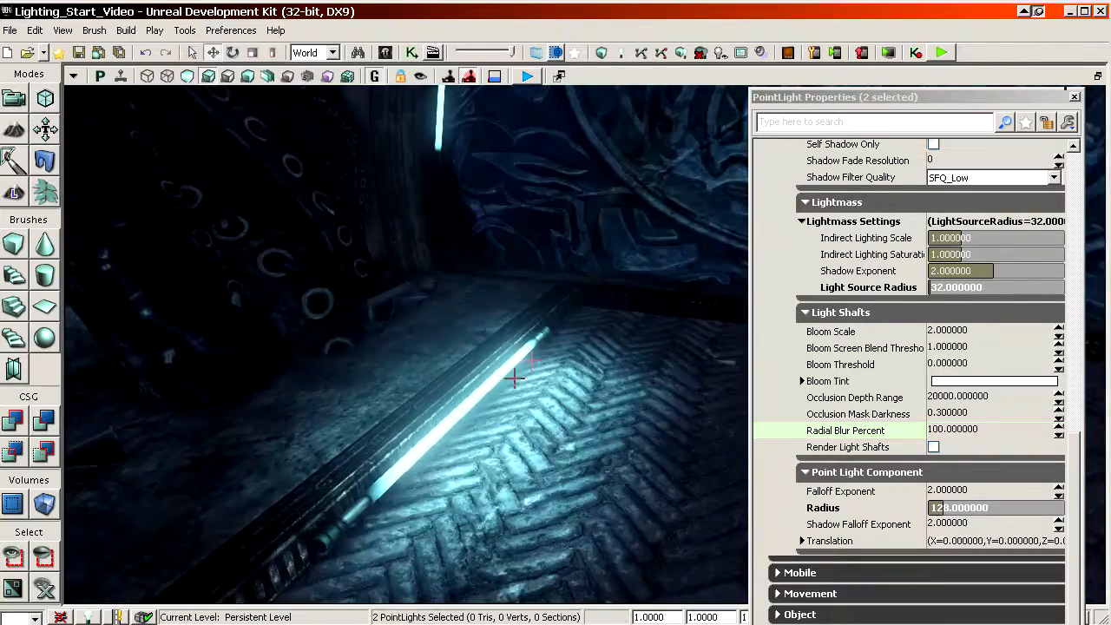
right_click_drag(513, 377, 517, 413)
left_click_drag(516, 413, 516, 314)
left_click_drag(526, 353, 525, 399)
right_click_drag(525, 400, 525, 353)
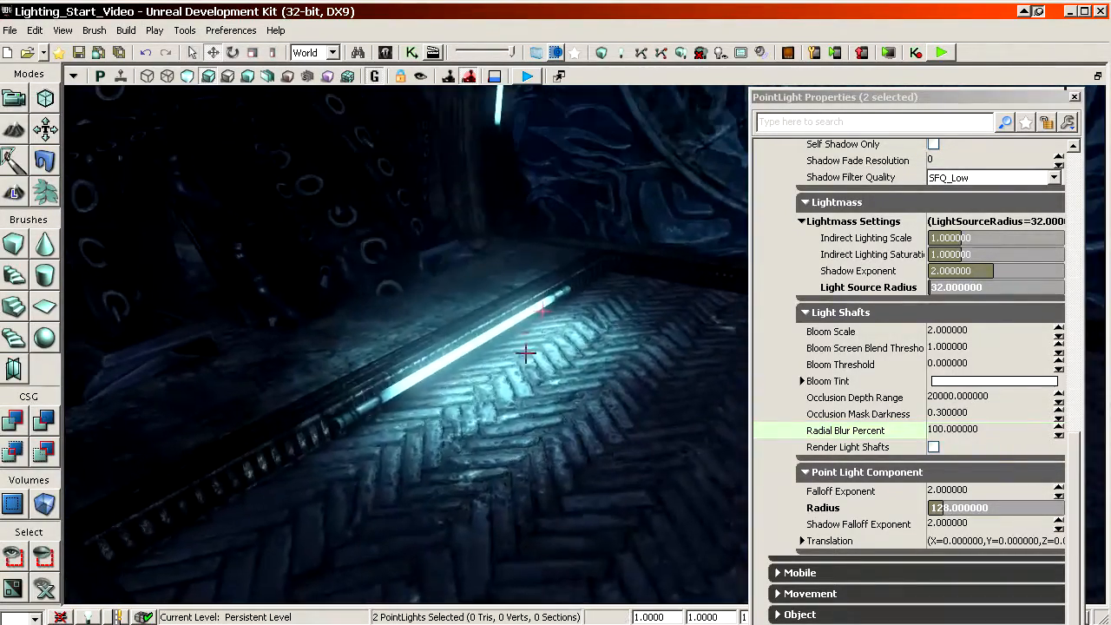
key("g")
left_click_drag(525, 353, 649, 352)
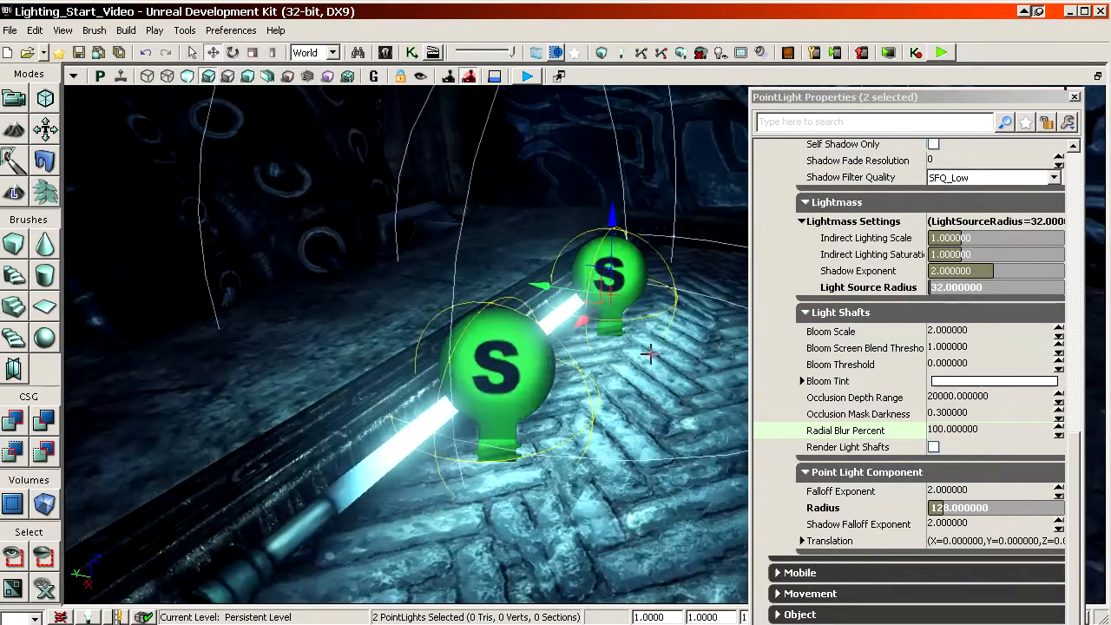
Step: Set the indirect lighting scale of both point lights to 0.2 and their radius to 160
left_click(890, 247)
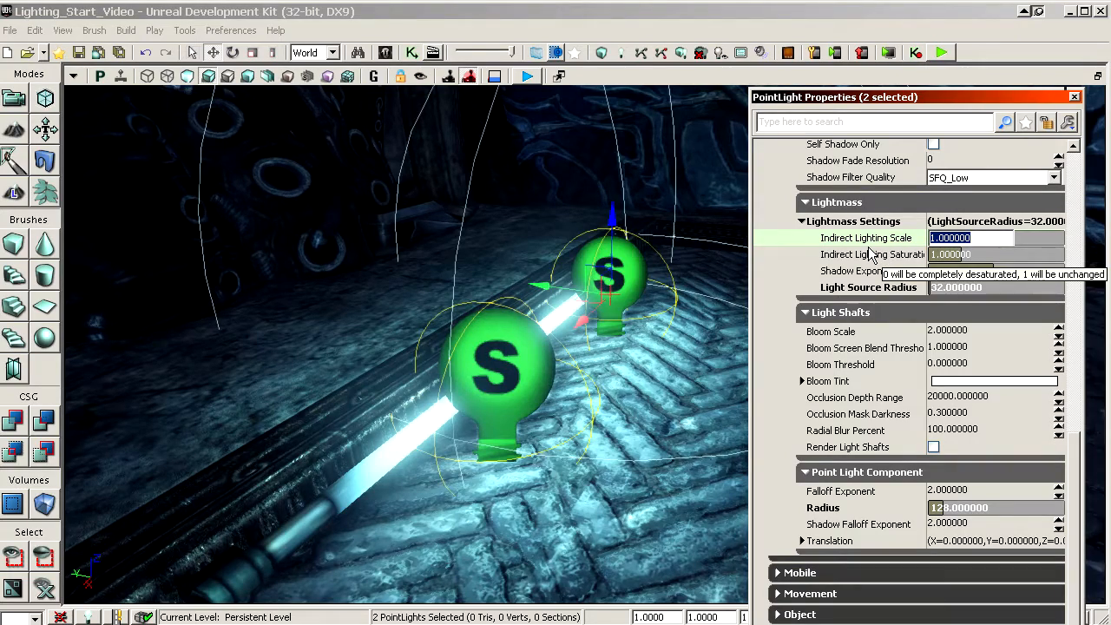
key("Return")
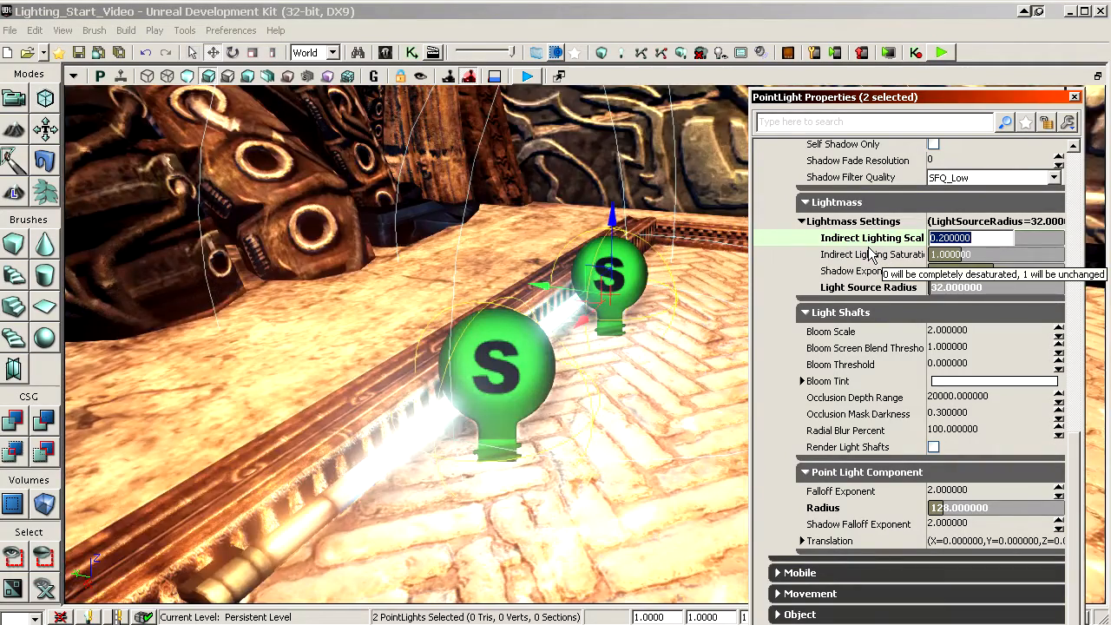
left_click_drag(573, 390, 590, 361)
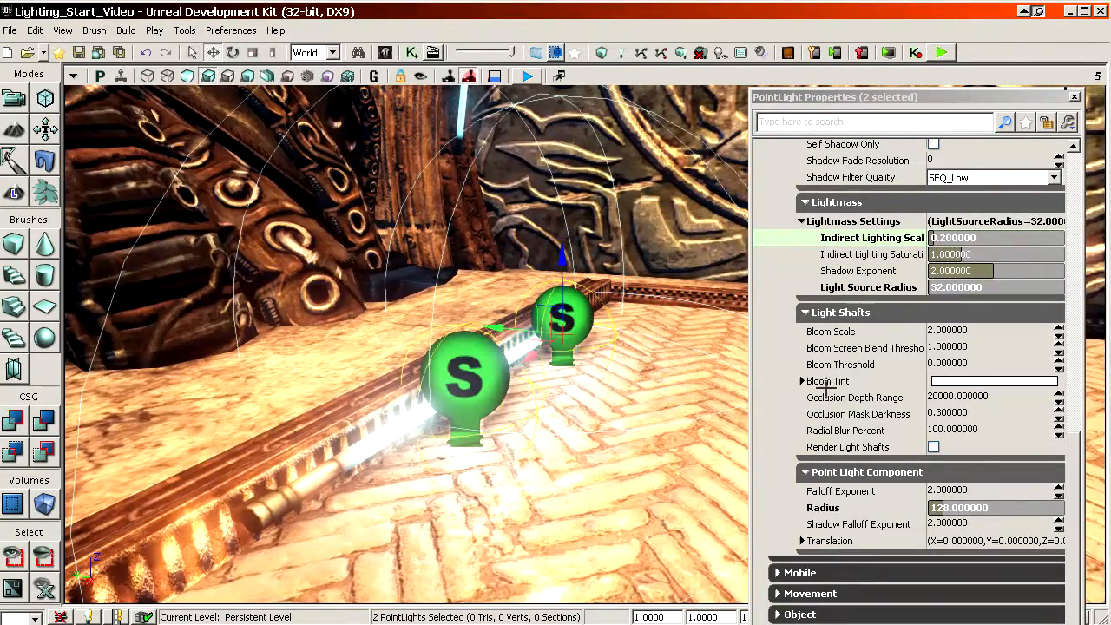
type("160")
key("Return")
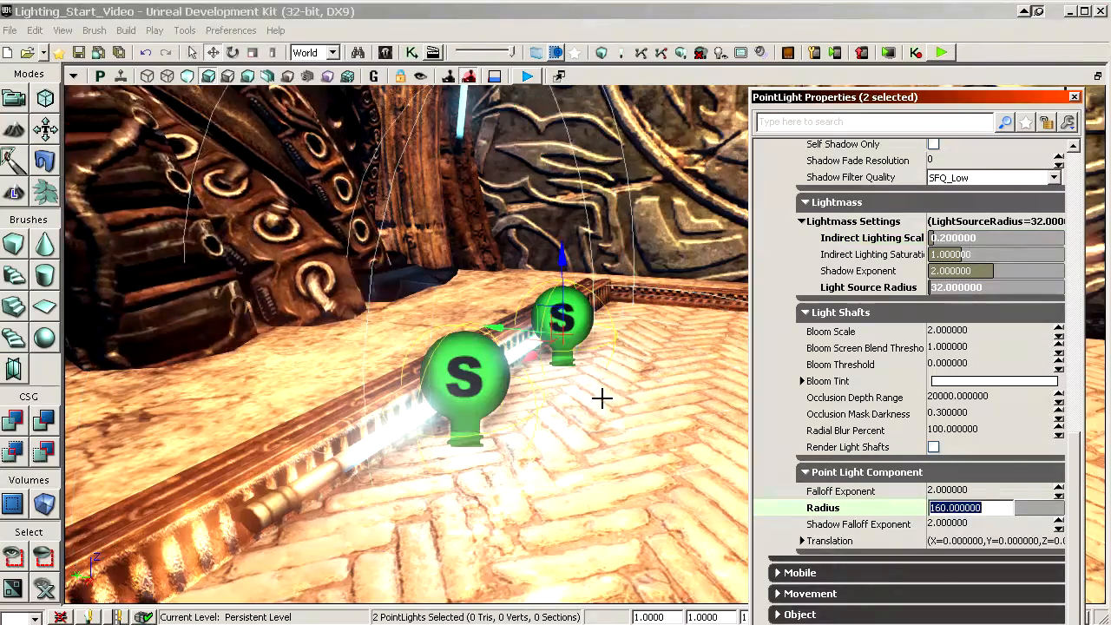
Step: Check the platform lighting around the two point lights and set their indirect lighting scale to 0.3
left_click_drag(603, 397, 582, 469)
right_click_drag(581, 469, 578, 426)
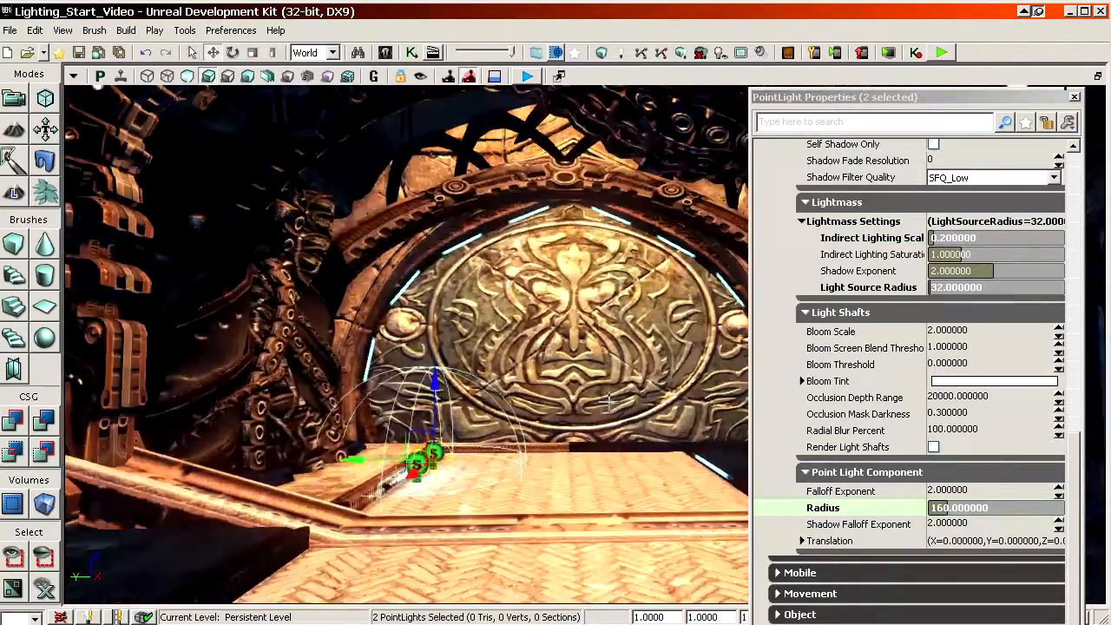
left_click_drag(578, 426, 610, 401)
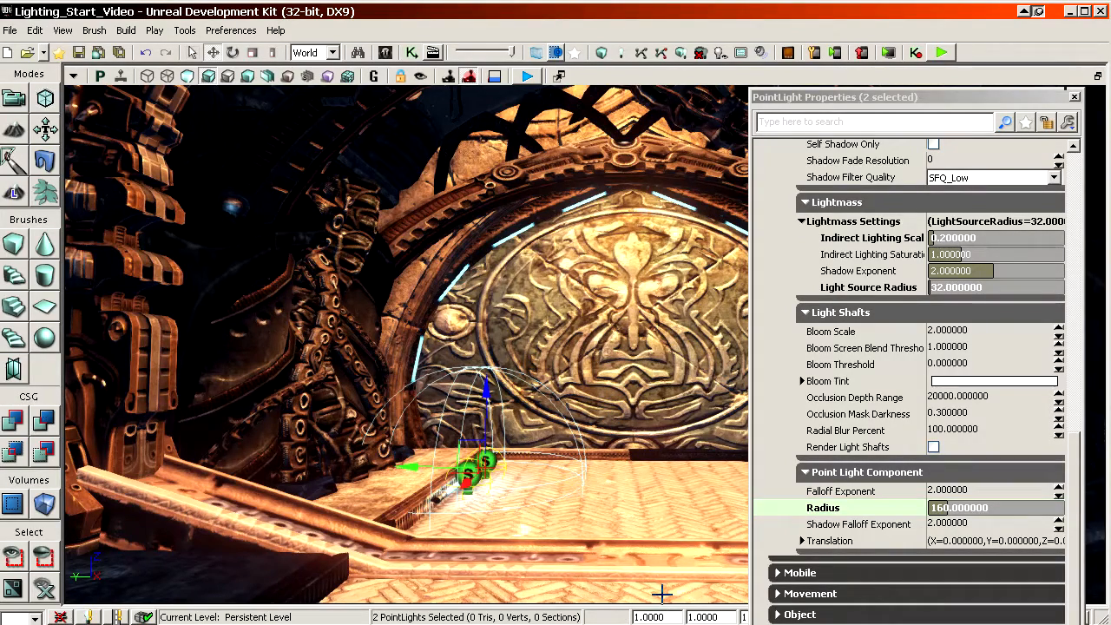
left_click_drag(646, 470, 622, 422)
left_click_drag(556, 444, 575, 452)
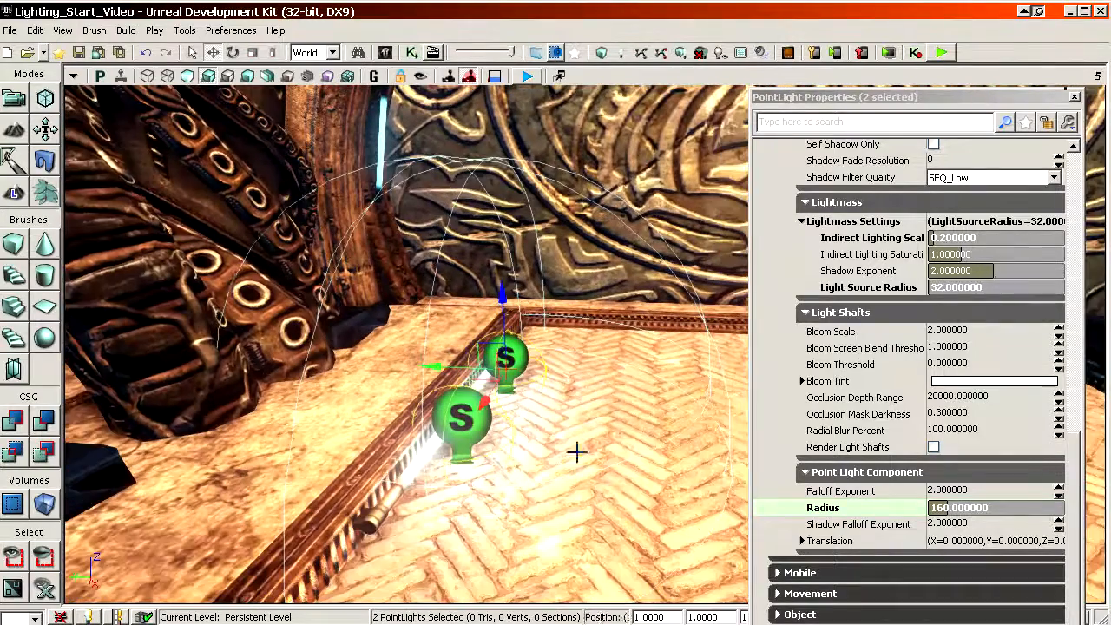
left_click(897, 239)
type("0.3")
key("Return")
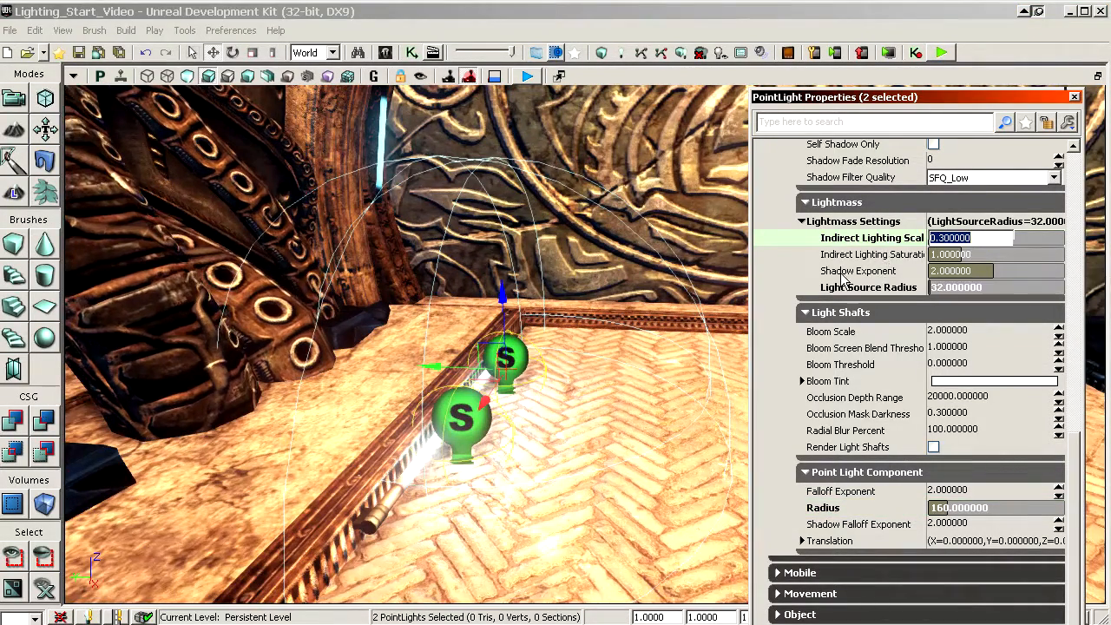
Step: Review the radius, light shaft, Lightmass and light component settings of the two point lights
right_click_drag(705, 303, 731, 265)
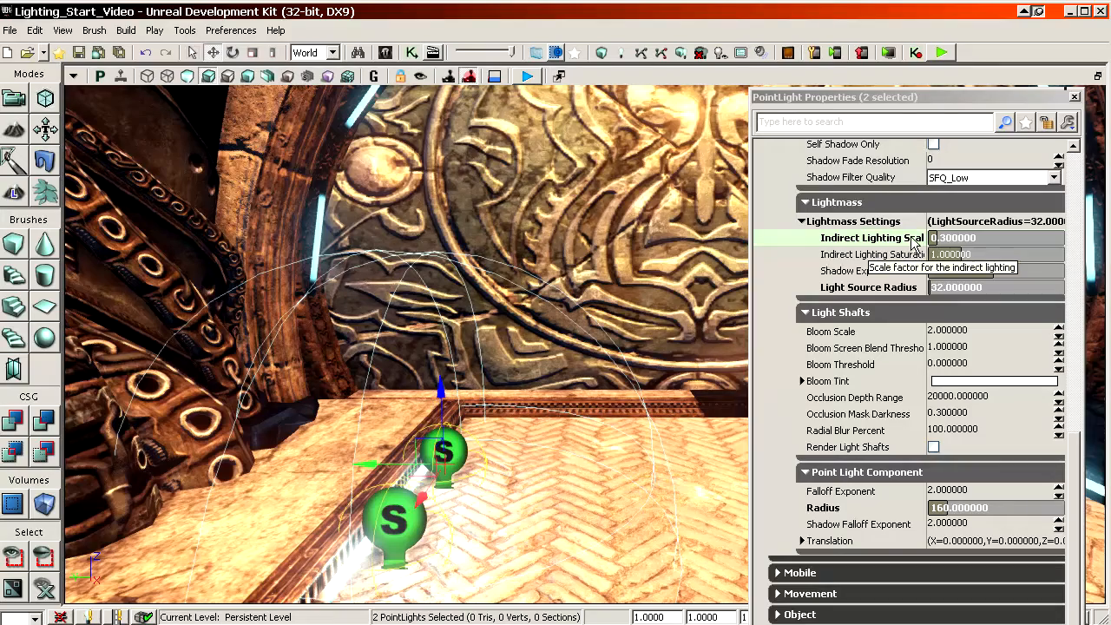
left_click(858, 508)
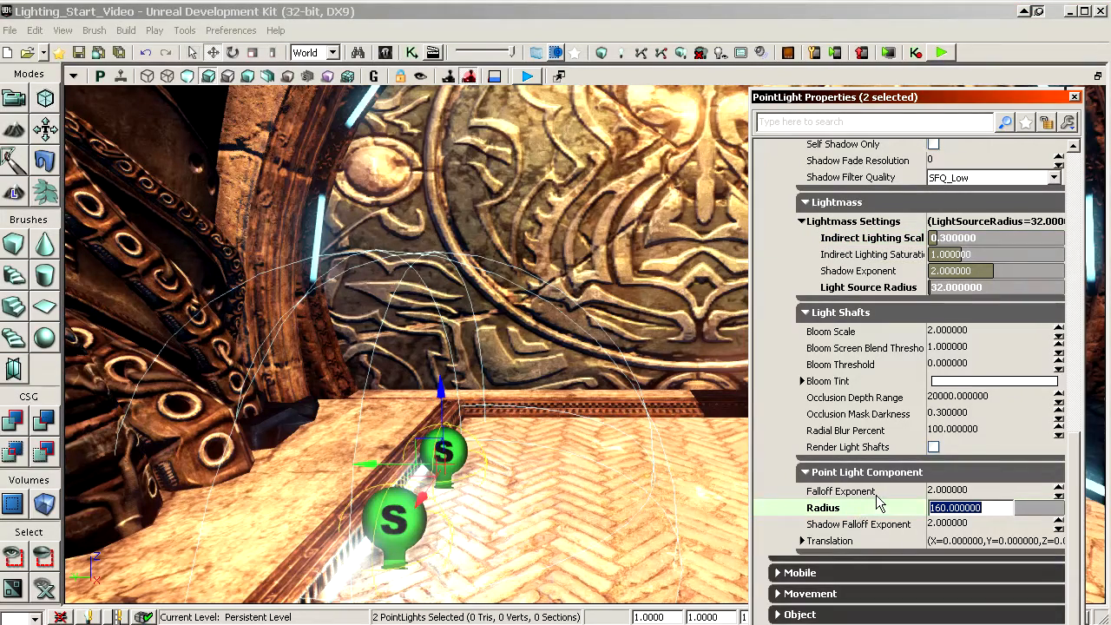
left_click(873, 382)
left_click(856, 382)
left_click(843, 349)
scroll(862, 408, "up", 4)
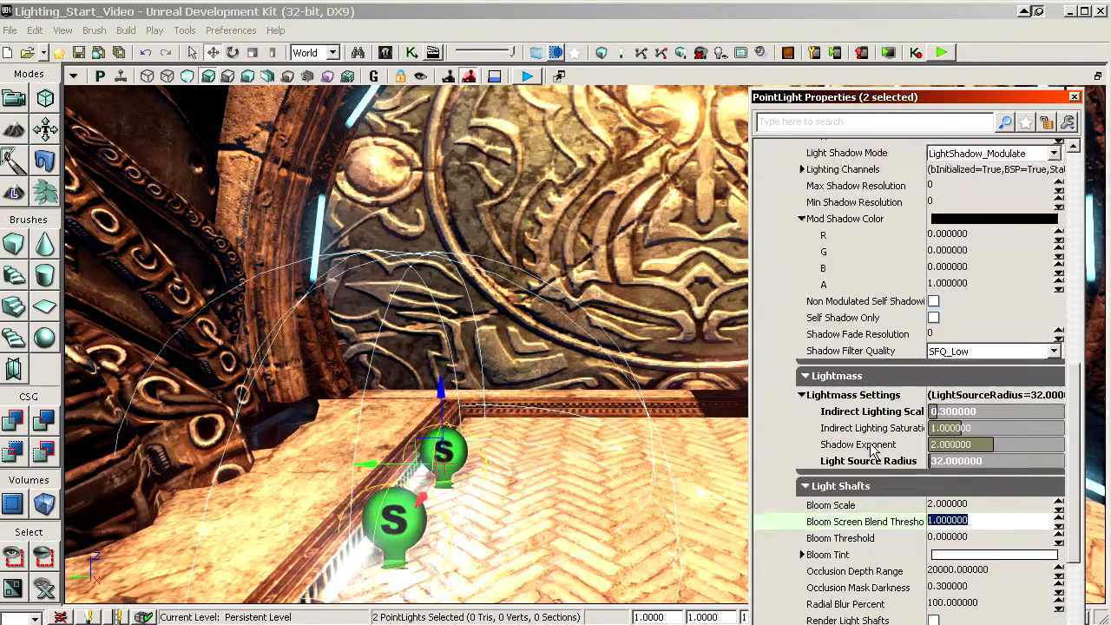
scroll(873, 452, "up", 8)
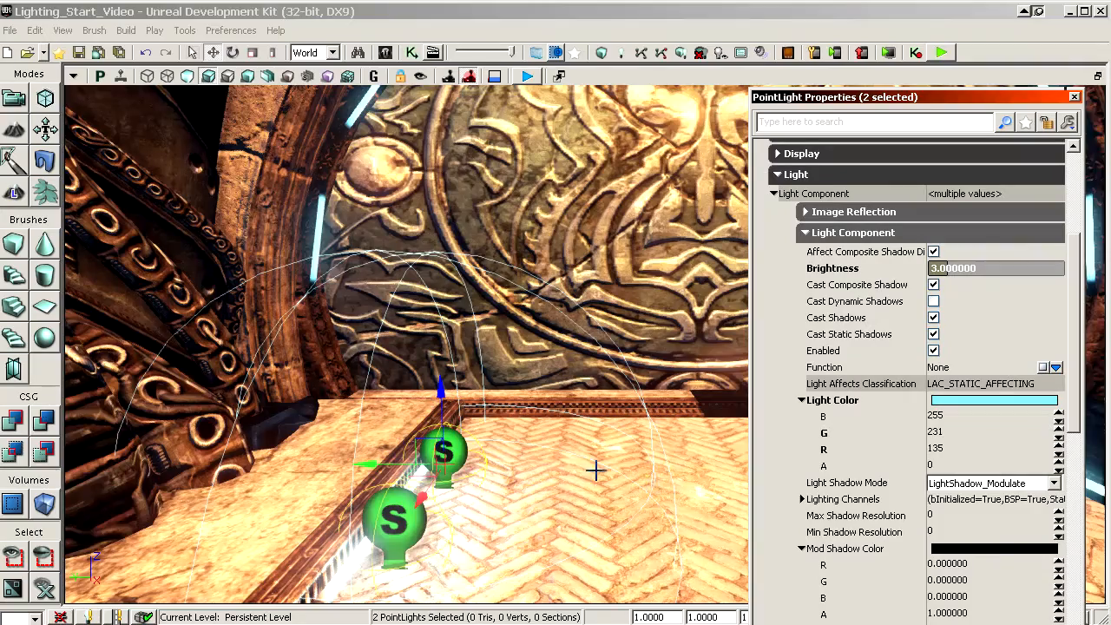
Step: Duplicate one floor-tube point light and move the copy up to just beneath the glowing ceiling lamp
right_click_drag(596, 470, 412, 467)
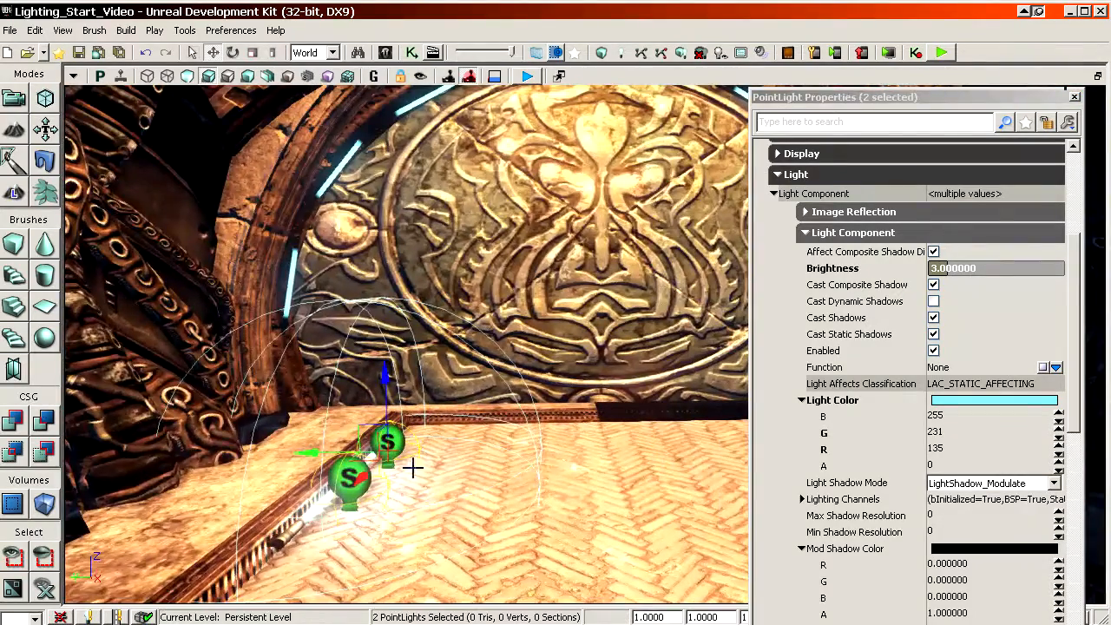
left_click_drag(528, 452, 556, 408, "ctrl+alt+shift")
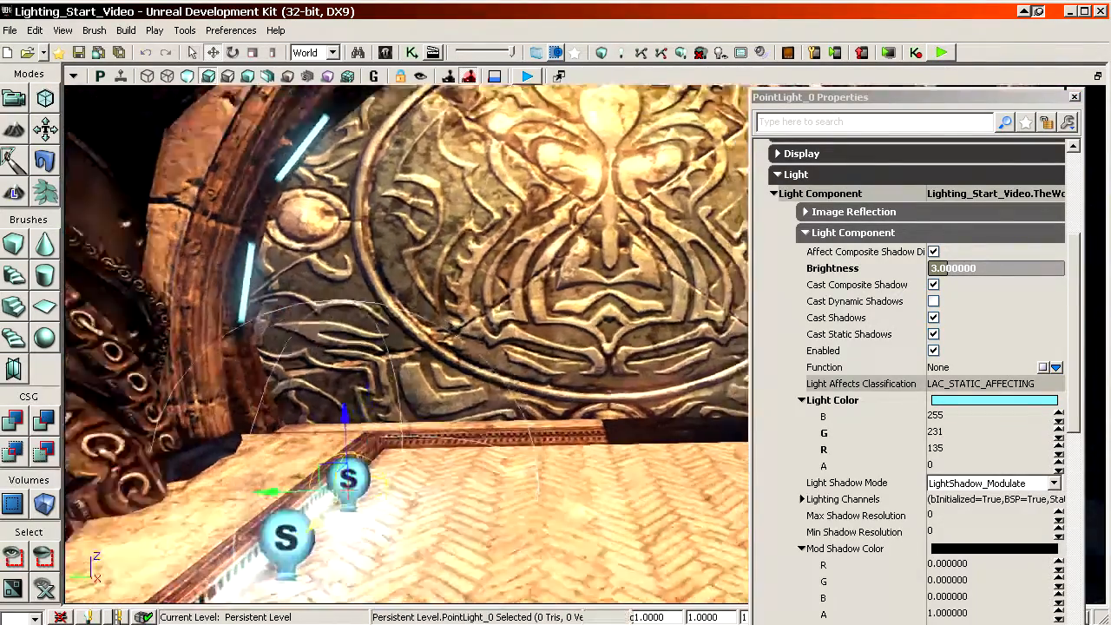
right_click_drag(556, 409, 638, 486, "ctrl+alt+shift")
left_click_drag(344, 413, 345, 348, "shift")
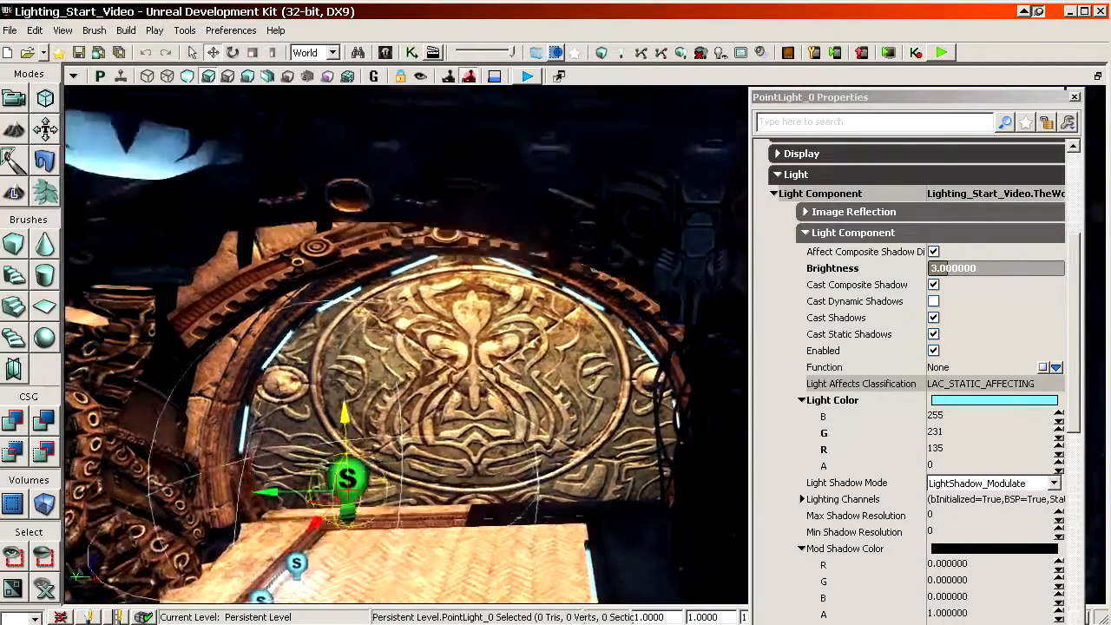
right_click_drag(345, 347, 295, 373)
left_click_drag(523, 299, 524, 243, "shift")
left_click_drag(453, 377, 365, 381, "shift")
right_click_drag(620, 472, 694, 543)
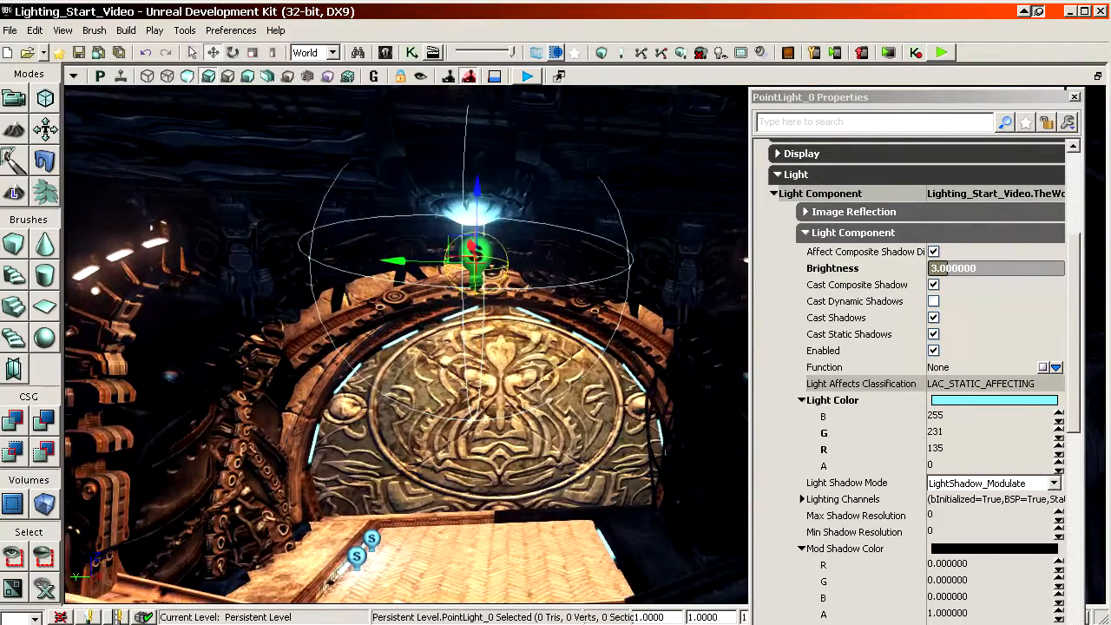
Step: Examine the building exterior and the chamber around the ceiling lamp and its point light
right_click_drag(521, 426, 170, 537)
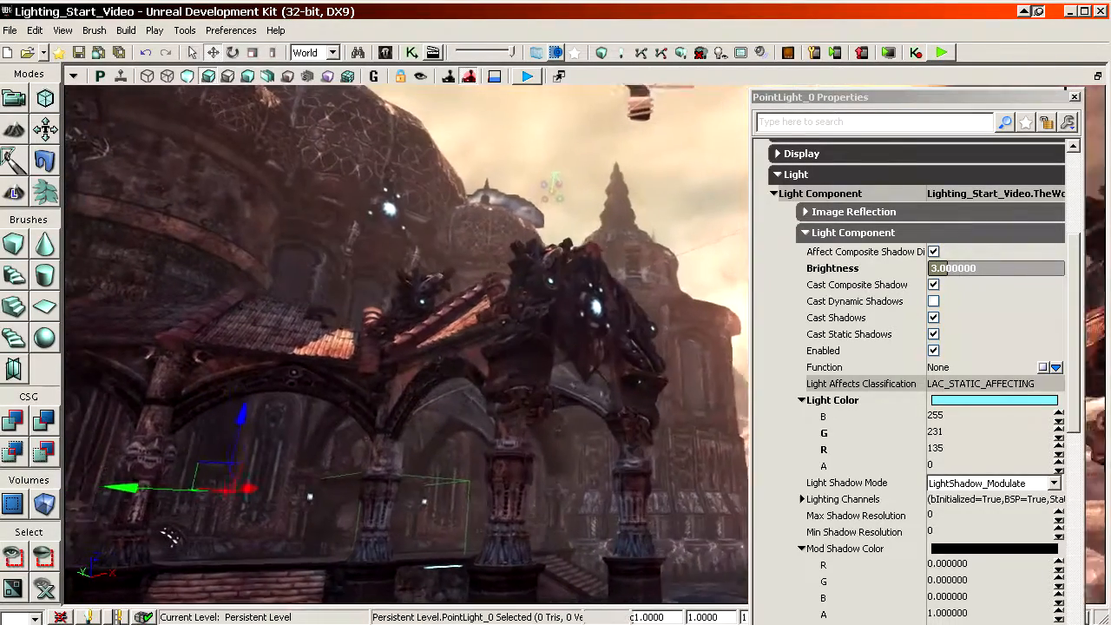
right_click_drag(542, 384, 580, 334)
key("w")
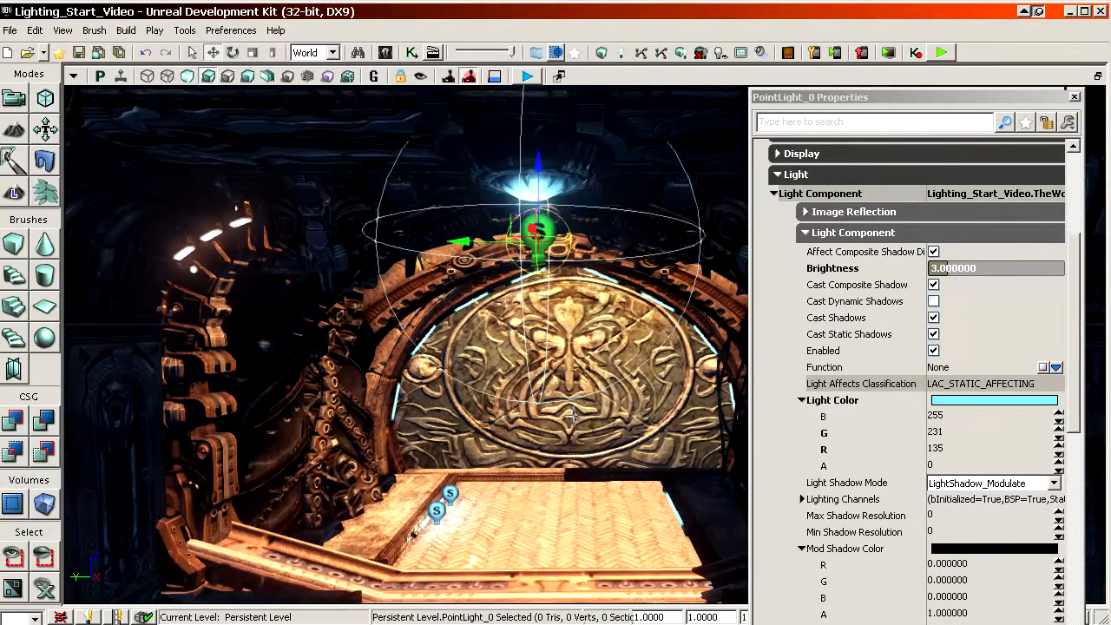
key("s")
right_click_drag(573, 417, 532, 186)
key("d")
key("w")
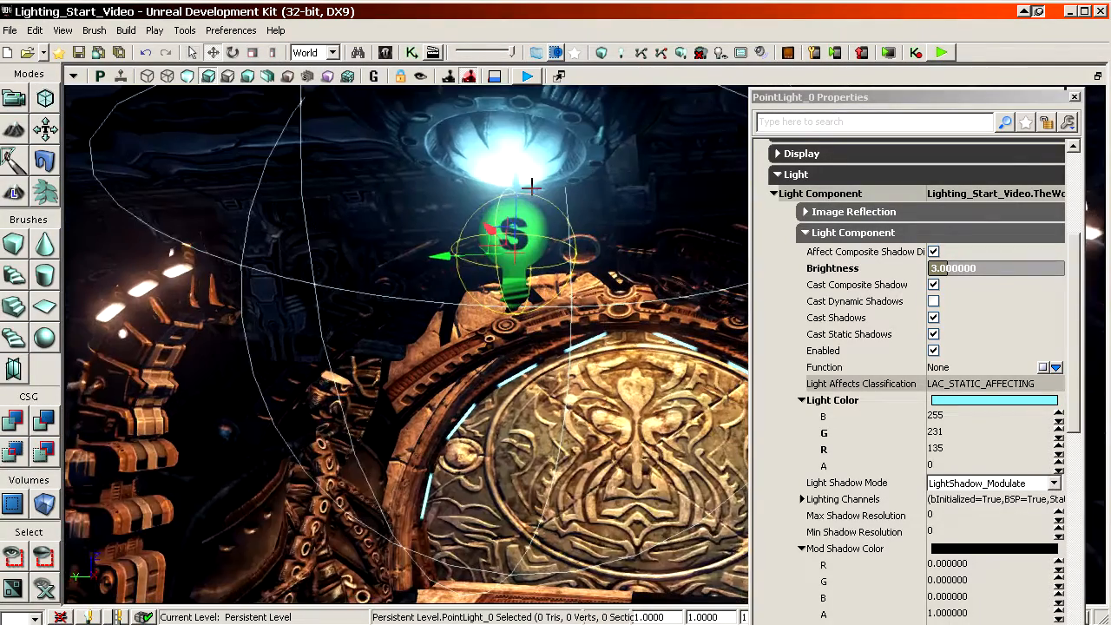
Step: Duplicate the ceiling lamp's point light and lower the copy to just above the brick platform in front
left_click_drag(517, 178, 513, 456, "alt")
key("s")
right_click_drag(512, 456, 521, 499)
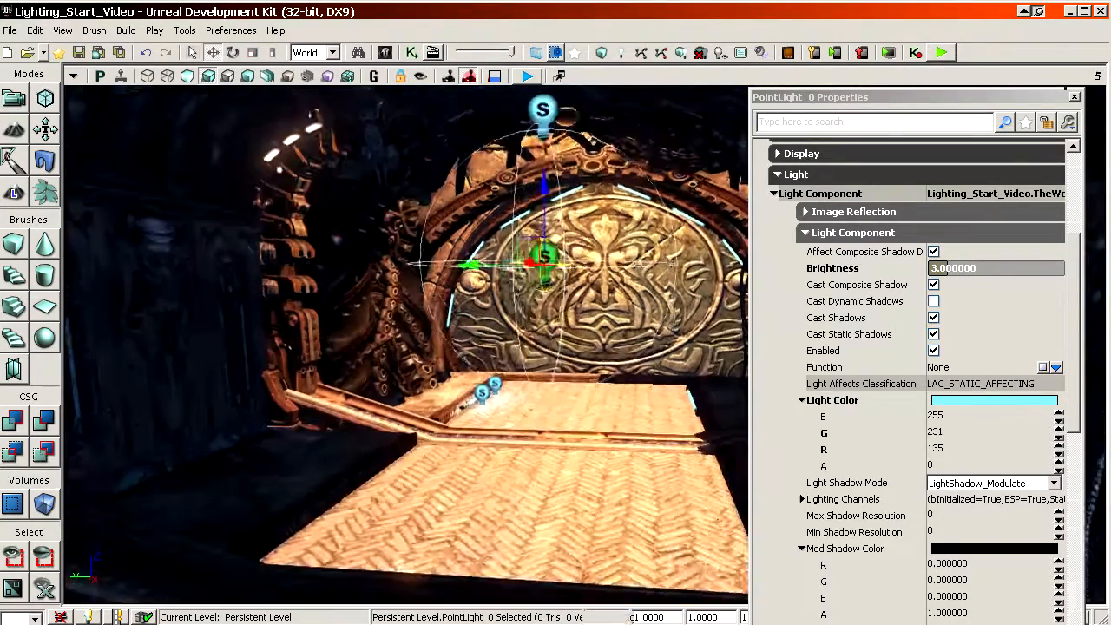
left_click_drag(544, 184, 545, 144)
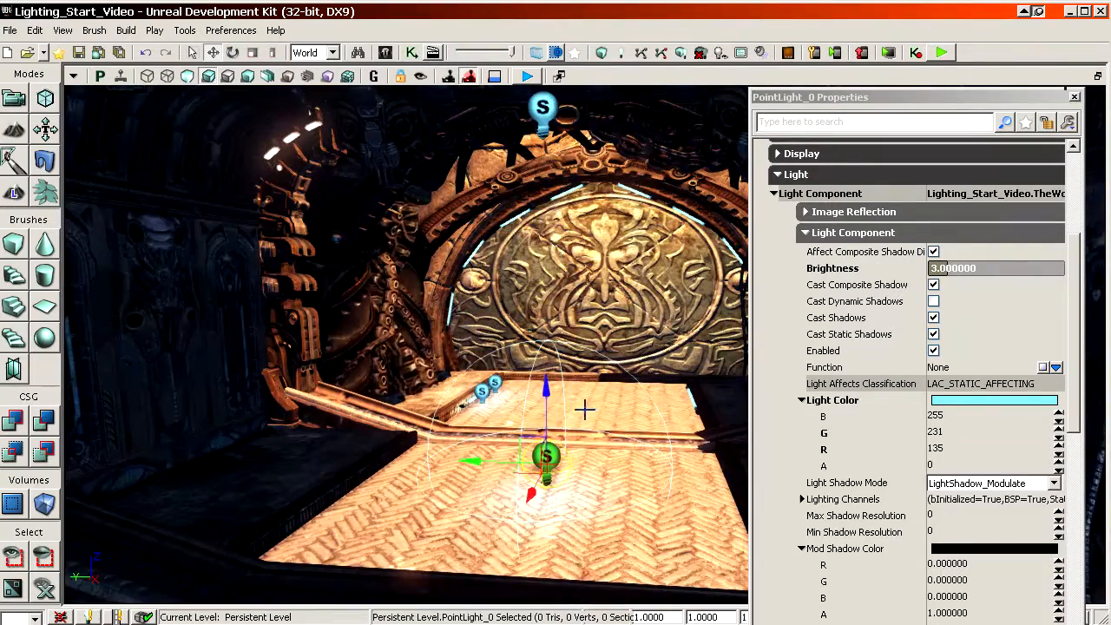
Step: Duplicate the ceiling lamp's point light again and place the copy a short distance below it
right_click_drag(585, 409, 579, 328)
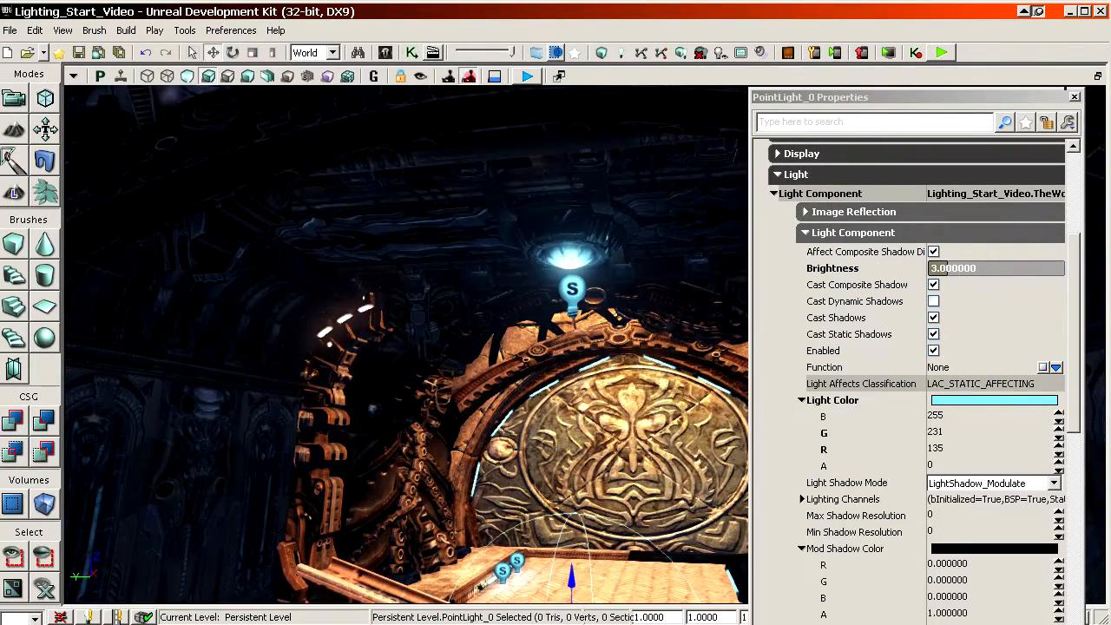
right_click_drag(619, 191, 612, 250)
key("w")
left_click_drag(499, 255, 496, 66, "alt")
key("s")
right_click_drag(514, 117, 520, 85)
left_click_drag(513, 253, 513, 138)
key("s")
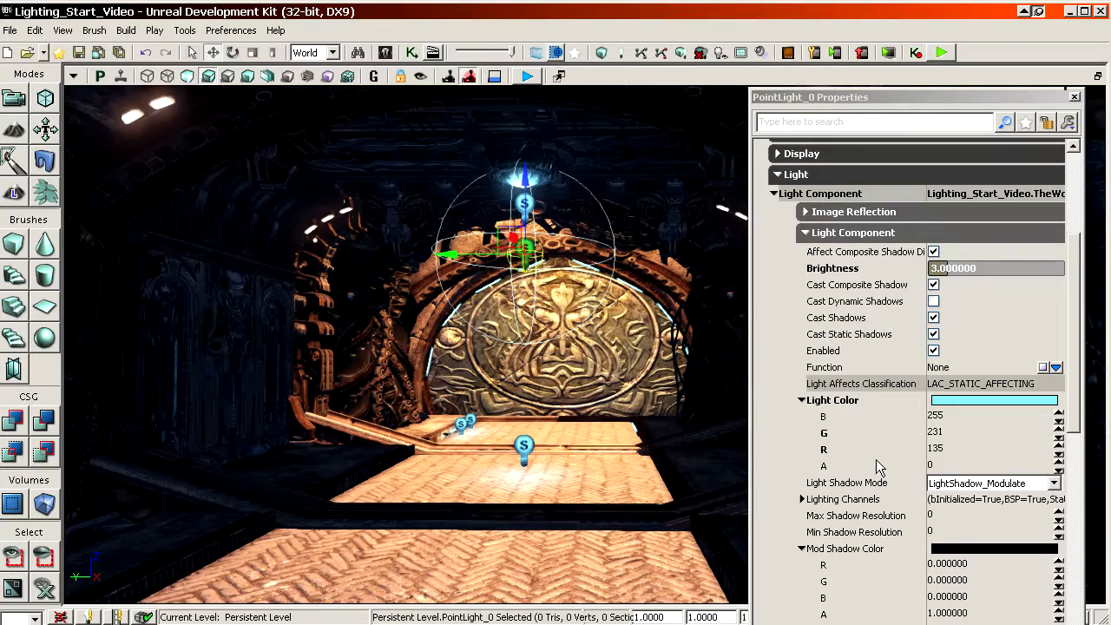
Step: Select the point light closest to the ceiling lamp and set its brightness to 8
key("w")
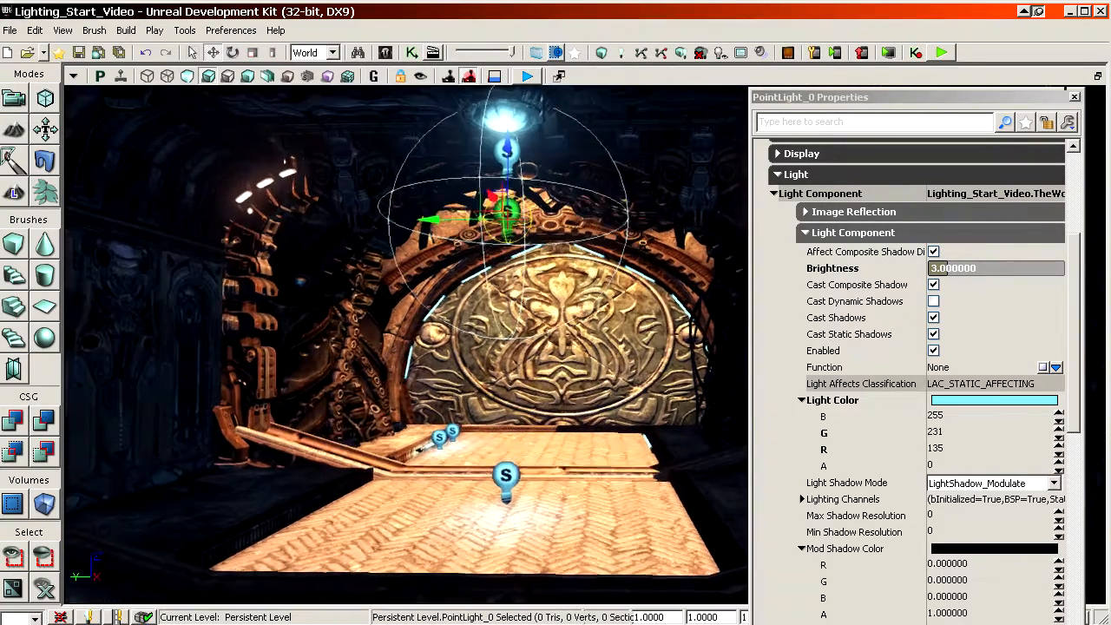
left_click_drag(509, 169, 519, 131, "alt")
key("w")
right_click_drag(520, 130, 519, 100)
left_click(891, 276)
type("8")
key("Return")
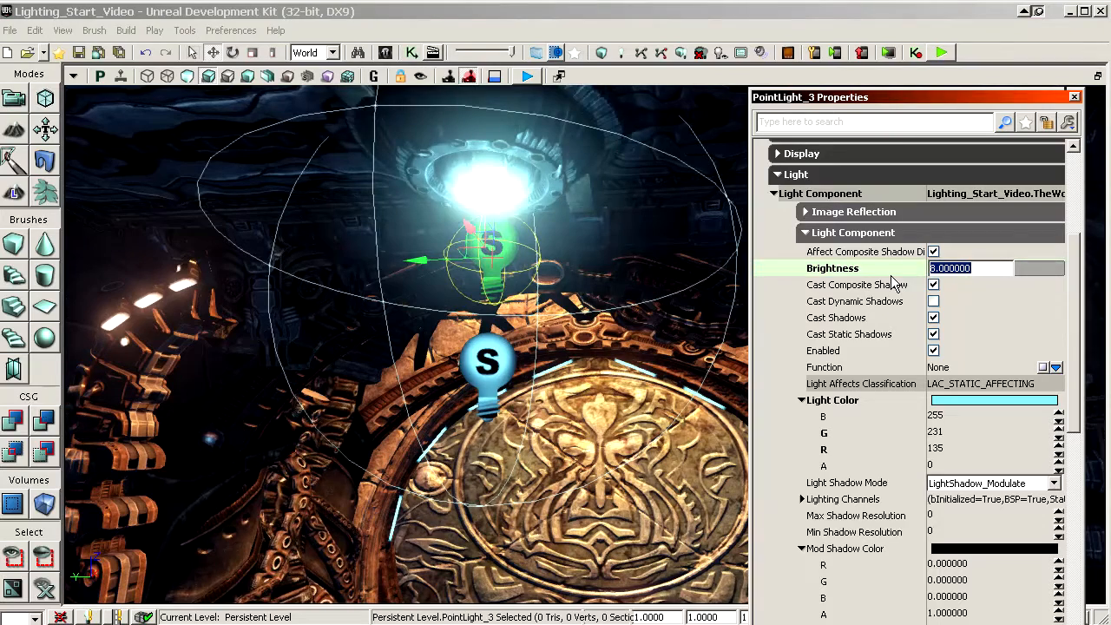
Step: Collapse the Light Color and Mod Shadow Color values and open the light's indirect lighting scale for editing
left_click(872, 318)
scroll(878, 356, "down", 3)
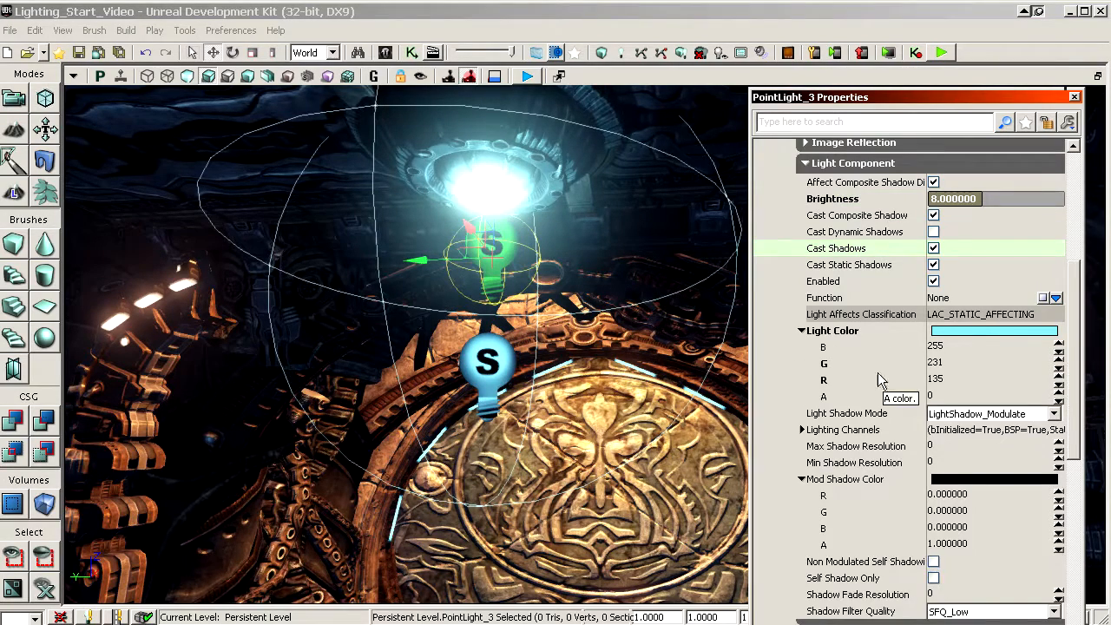
left_click(802, 331)
left_click(801, 413)
scroll(927, 504, "down", 3)
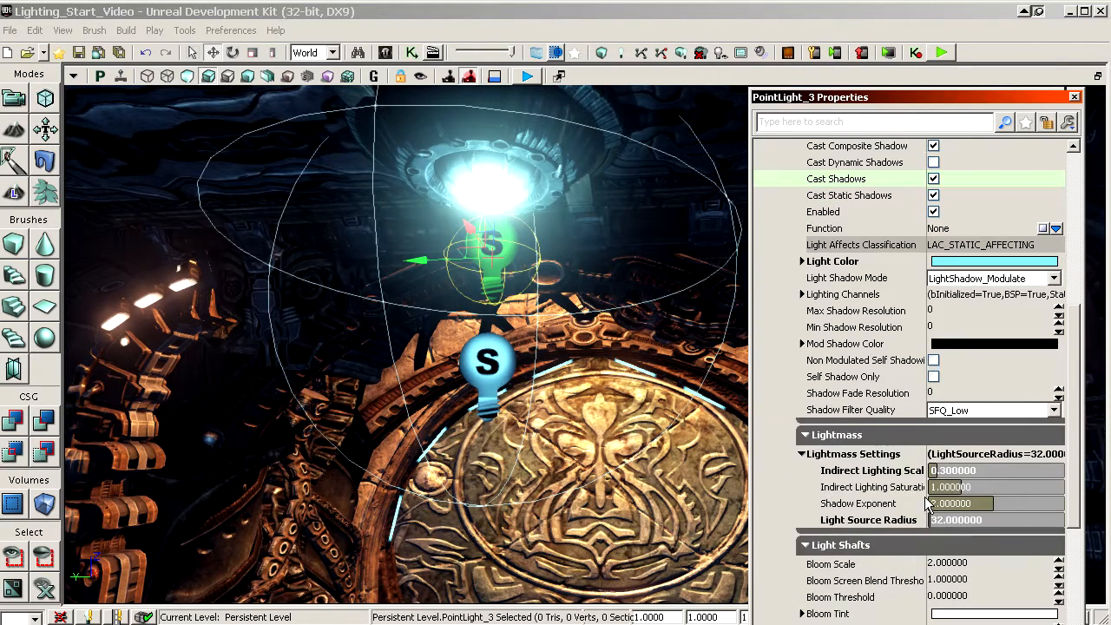
left_click(874, 473)
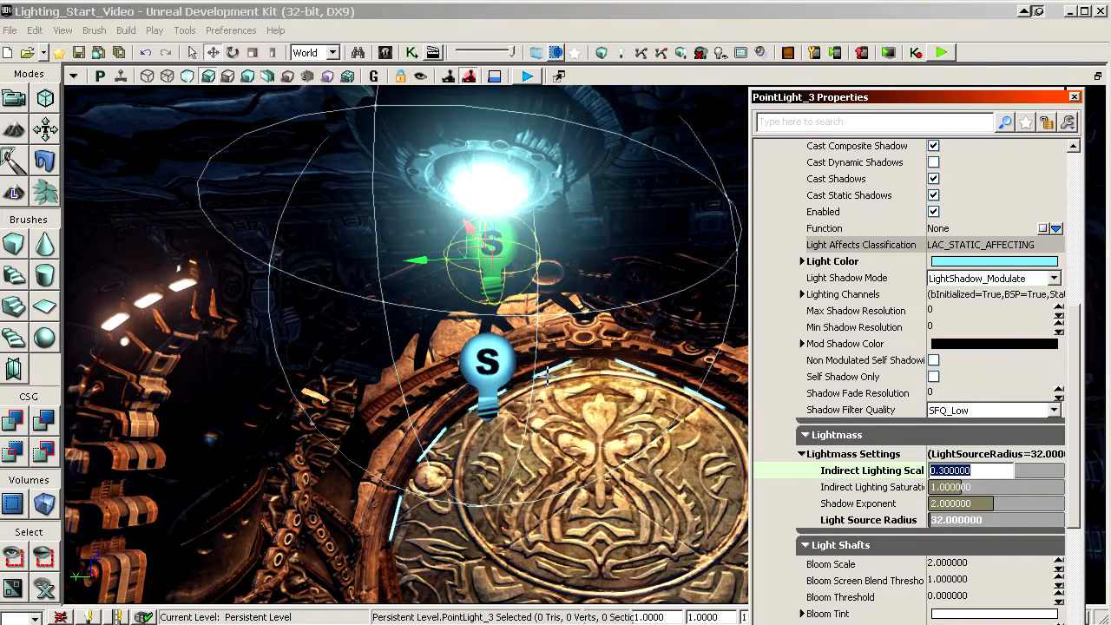
Step: Select the lower of the two point lights under the ceiling lamp and set its indirect lighting scale to 1
left_click(502, 358)
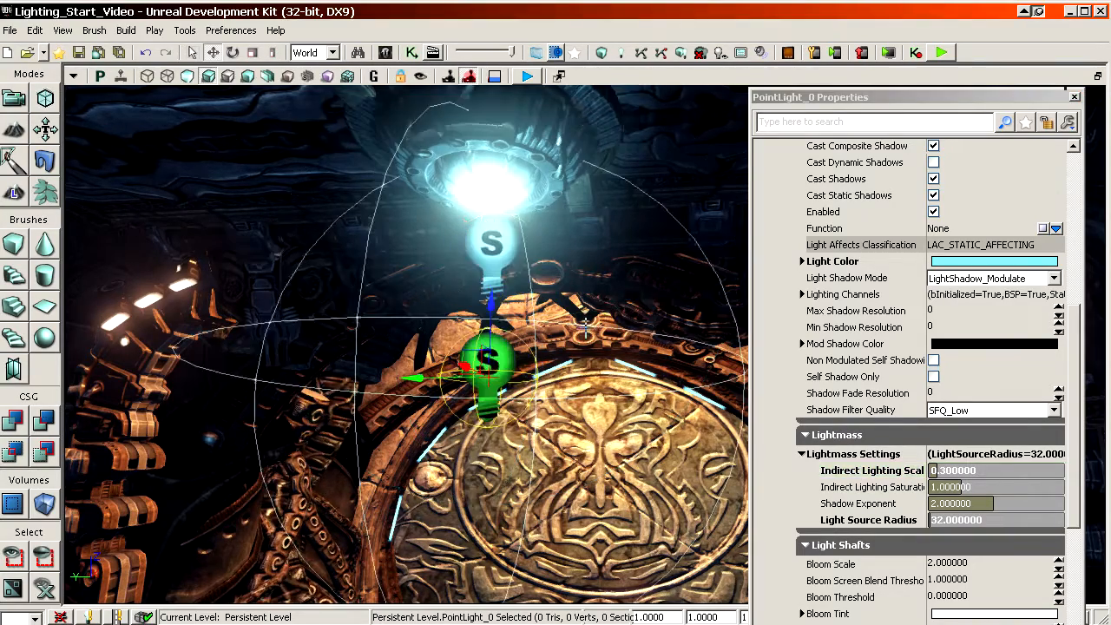
right_click_drag(576, 321, 580, 347)
left_click_drag(580, 348, 599, 302)
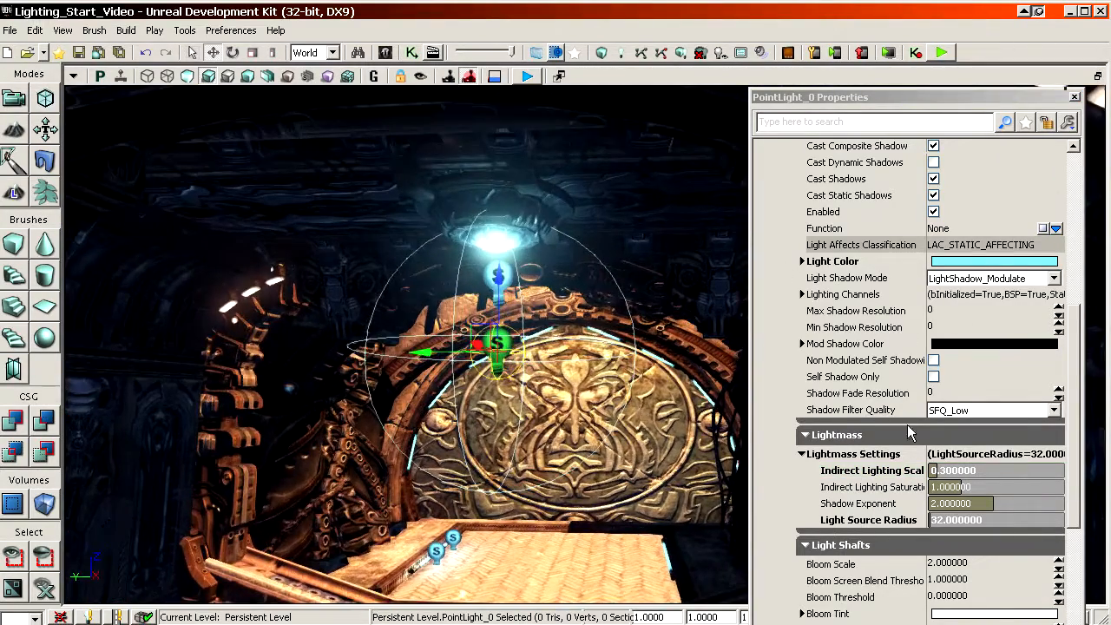
left_click(894, 472)
type("1")
key("Return")
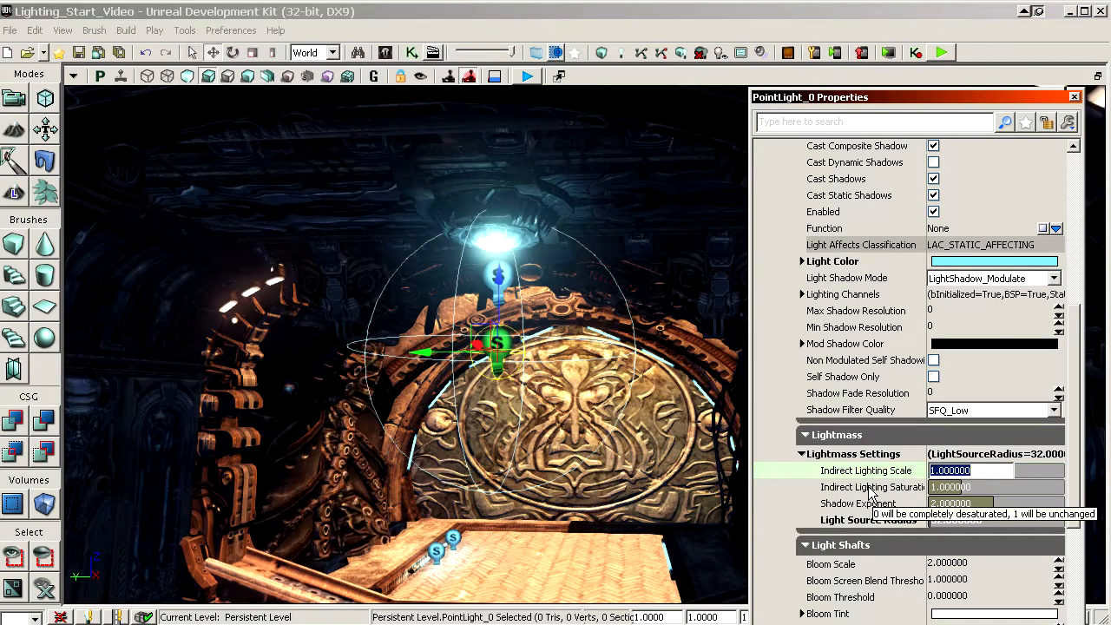
Step: Set the brightness of the lower point light under the ceiling lamp to 1
left_click(869, 485)
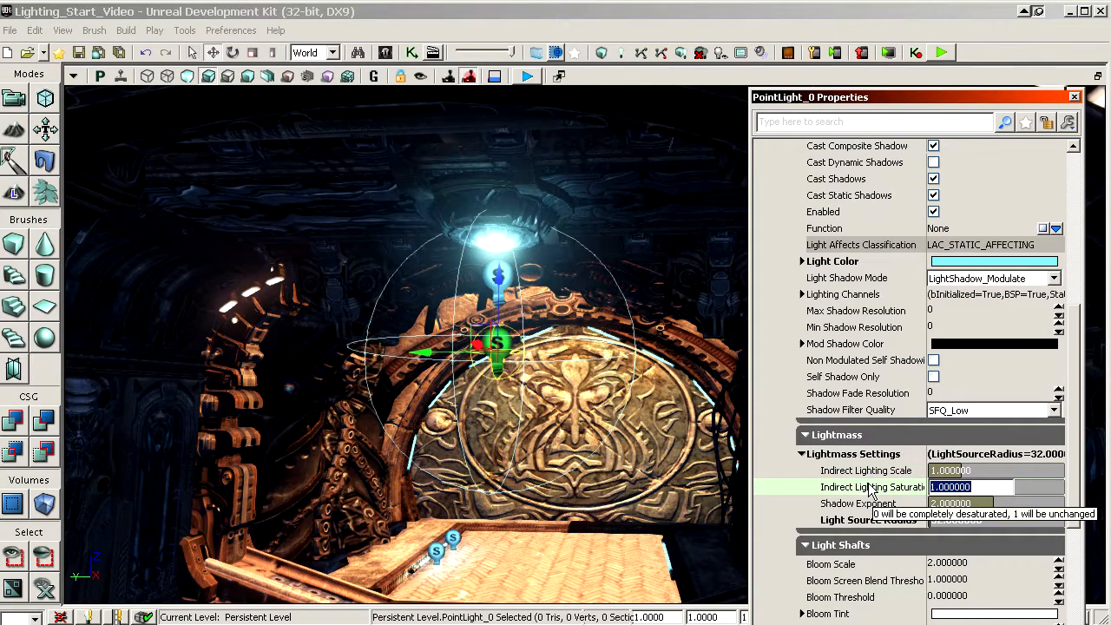
left_click(840, 327)
scroll(825, 441, "up", 5)
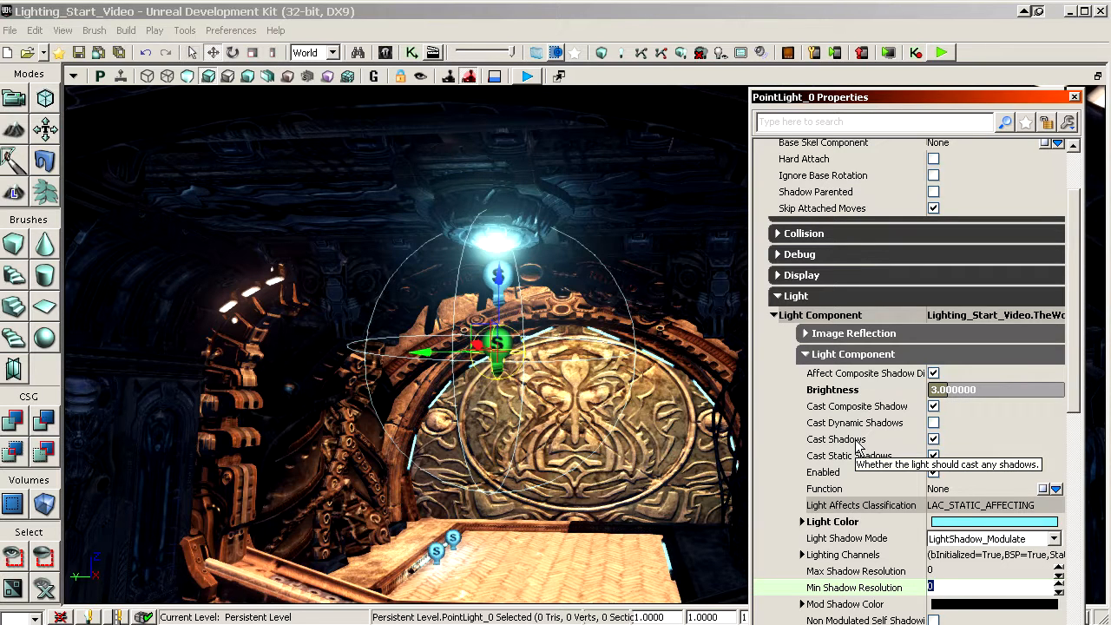
left_click(873, 393)
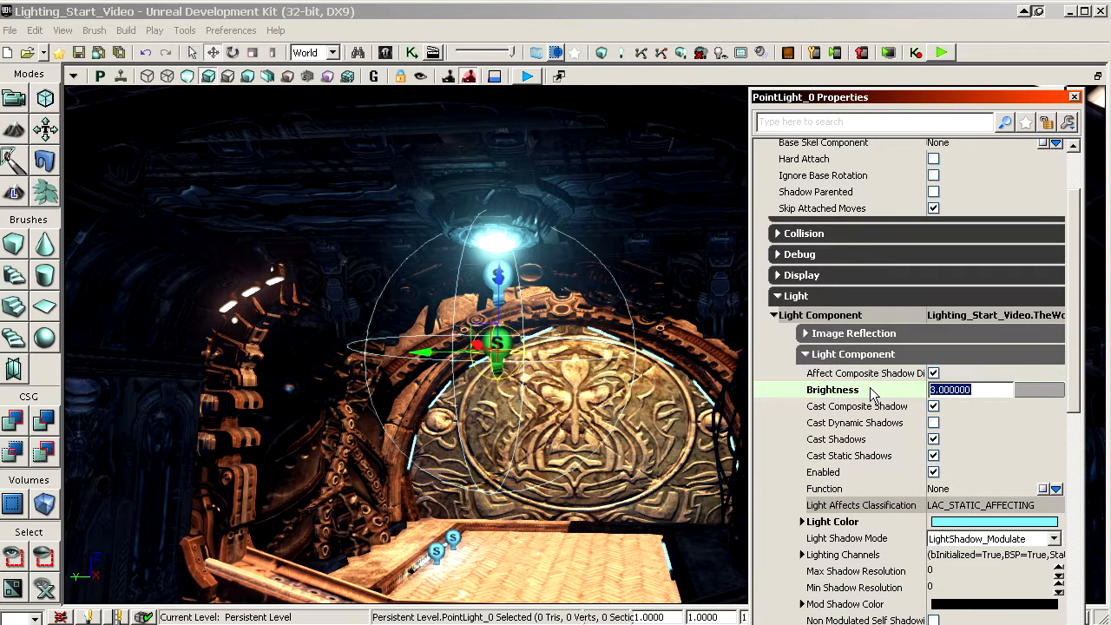
type("1")
key("Return")
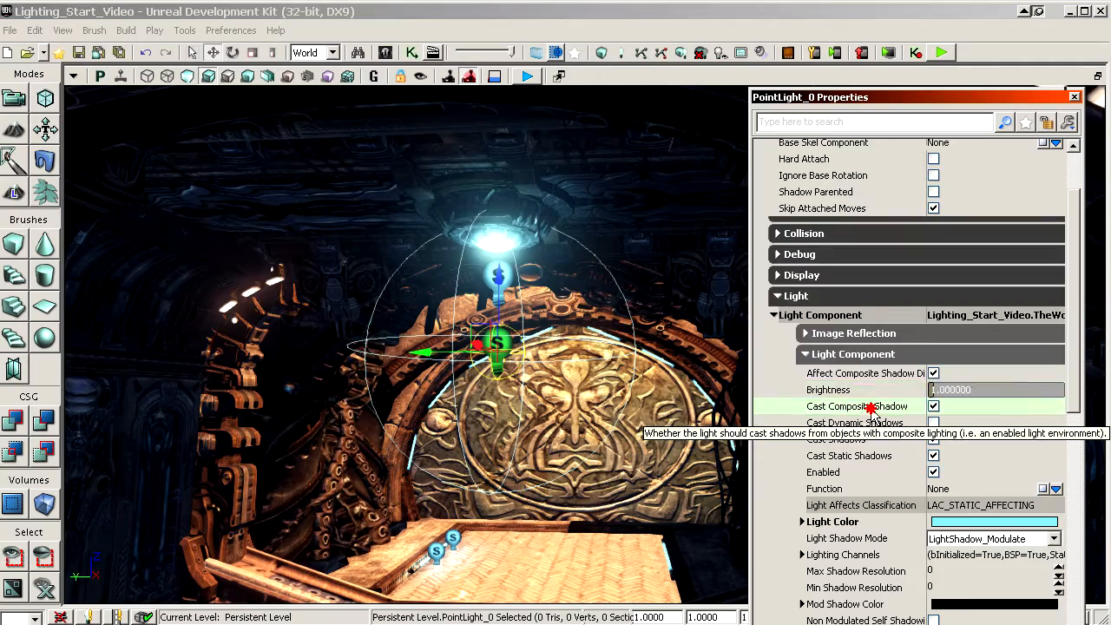
Step: Set the radius of the lower ceiling lamp light to 512
scroll(873, 416, "down", 10)
scroll(883, 412, "down", 3)
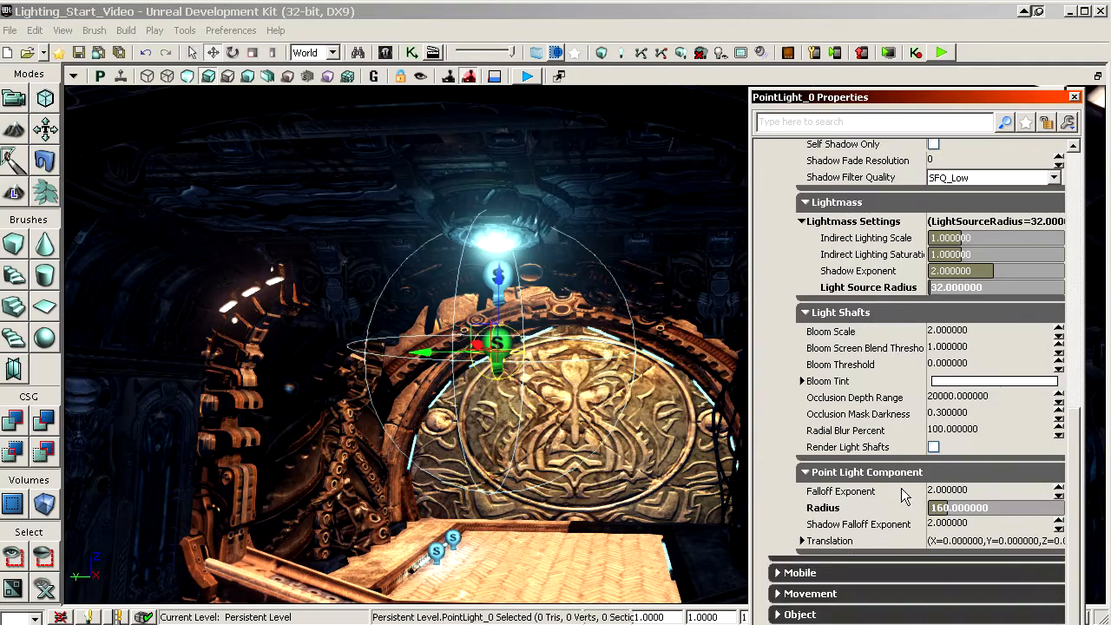
left_click(899, 507)
type("512")
key("Return")
Step: Increase the lower ceiling lamp light's radius to 640 so it covers more of the hall
left_click_drag(622, 444, 566, 422)
left_click(951, 508)
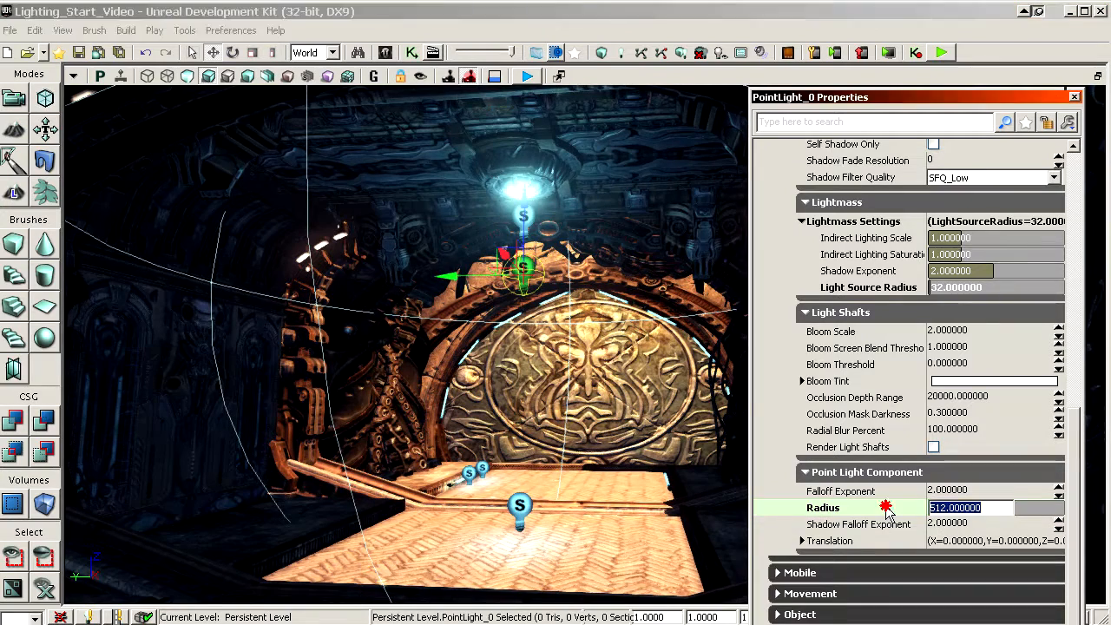
type("640")
key("Return")
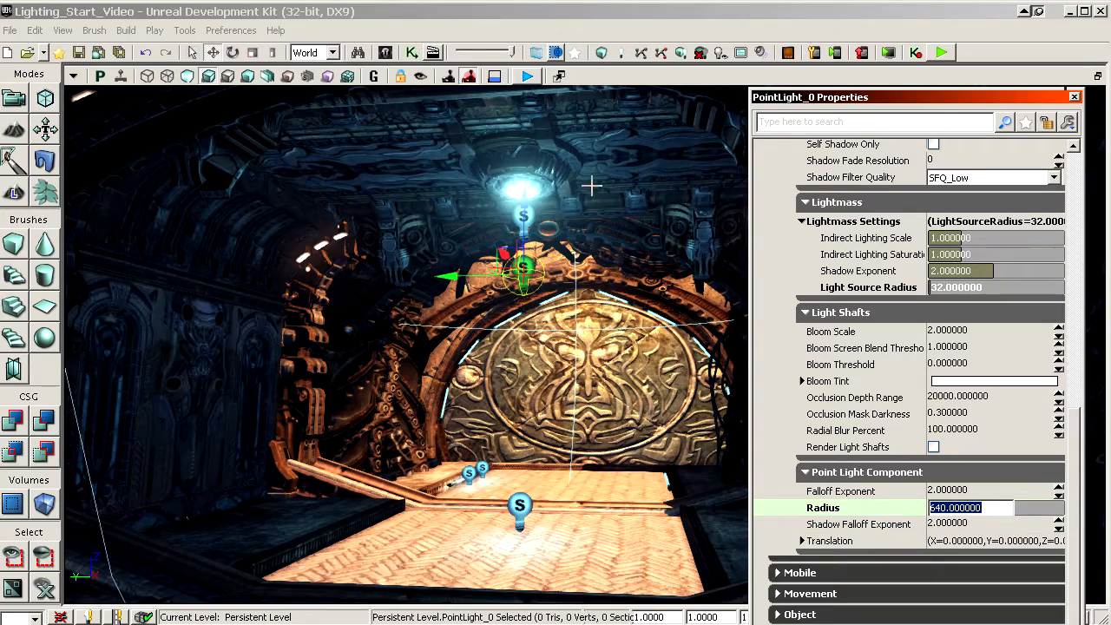
Step: Select the point light standing over the middle of the brick floor and set its radius to 256
left_click(522, 504)
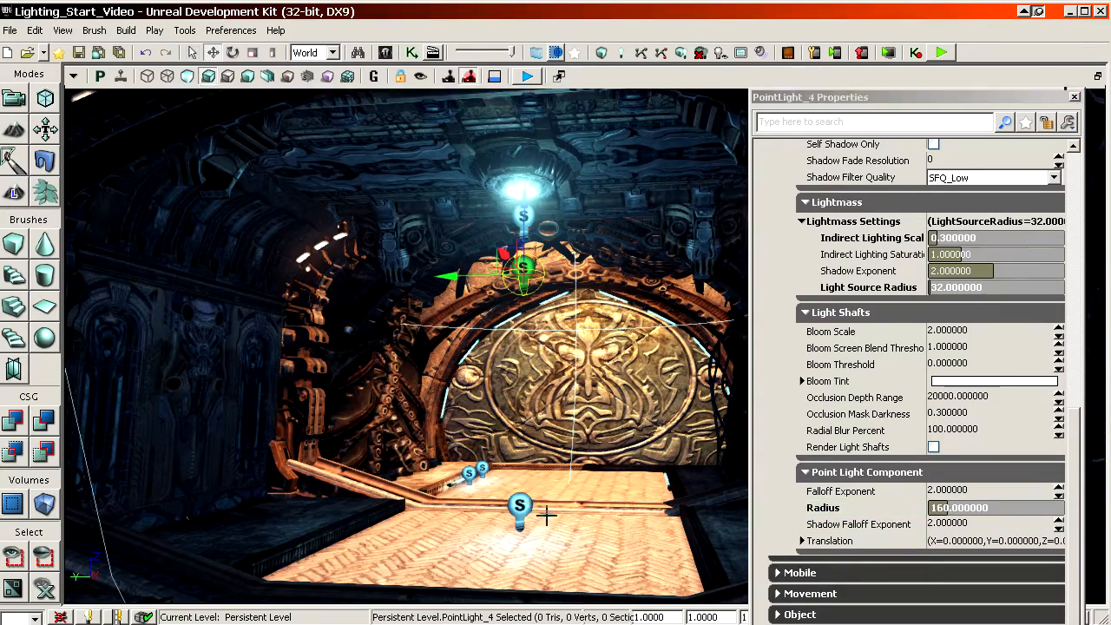
left_click_drag(547, 516, 606, 469)
left_click(878, 511)
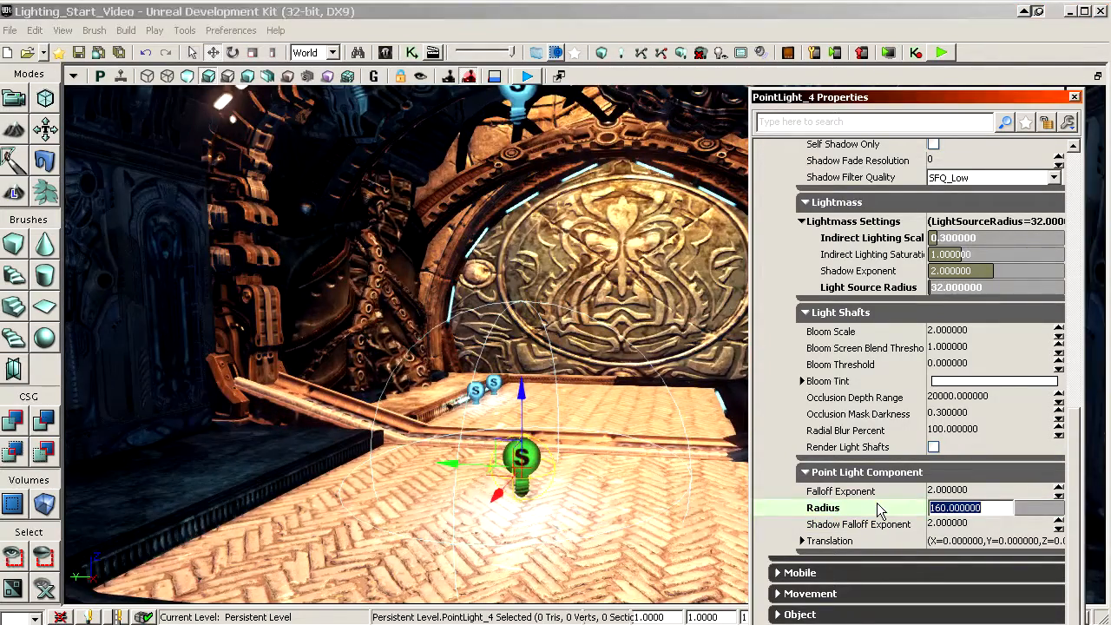
type("256")
key("Return")
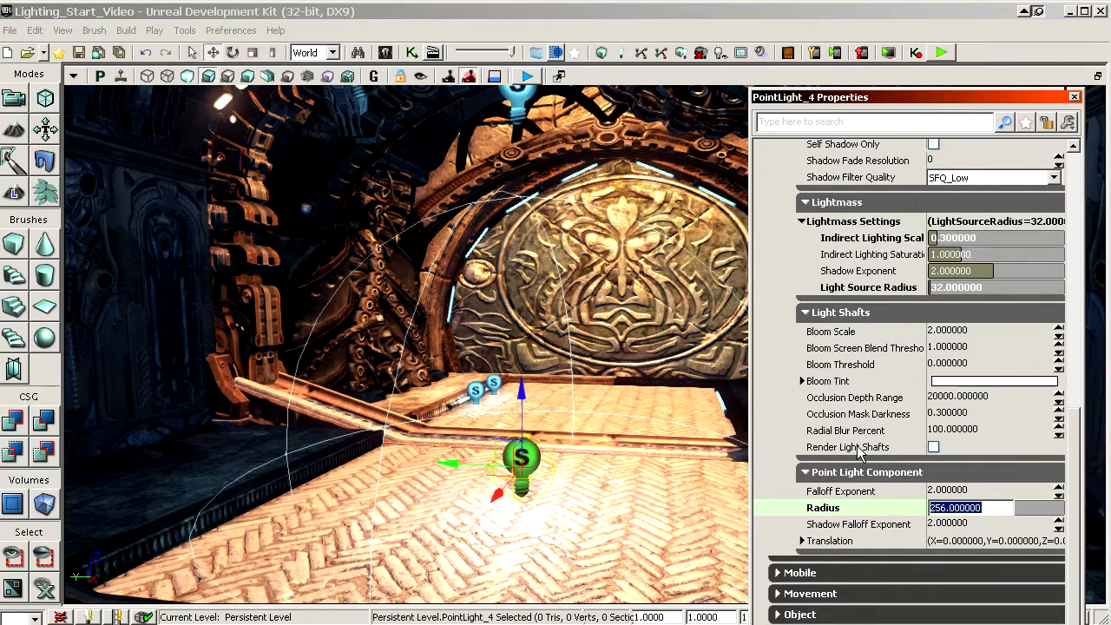
Step: Set the brightness of the point light over the middle of the floor to 2
left_click(878, 254)
left_click(873, 238)
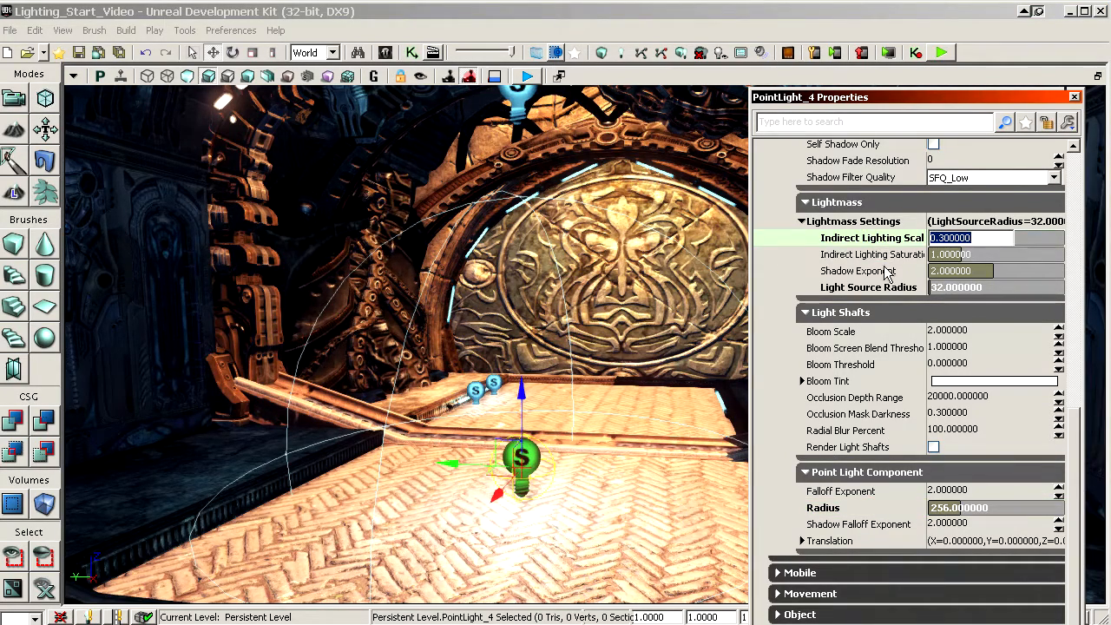
left_click(879, 255)
left_click(1074, 188)
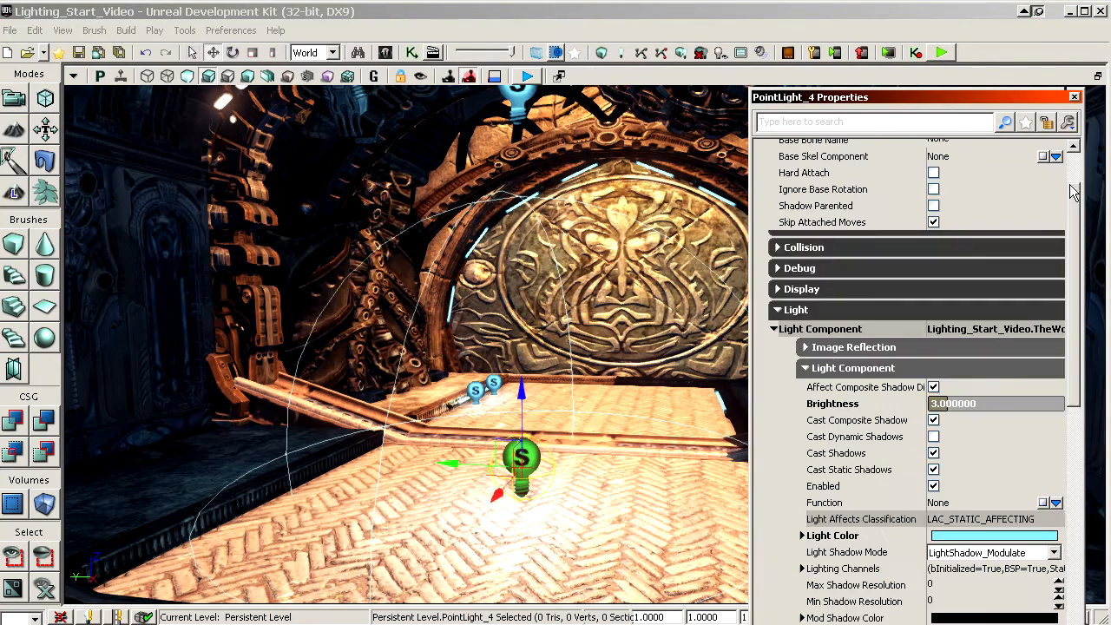
left_click_drag(1075, 205, 1080, 271)
left_click(874, 265)
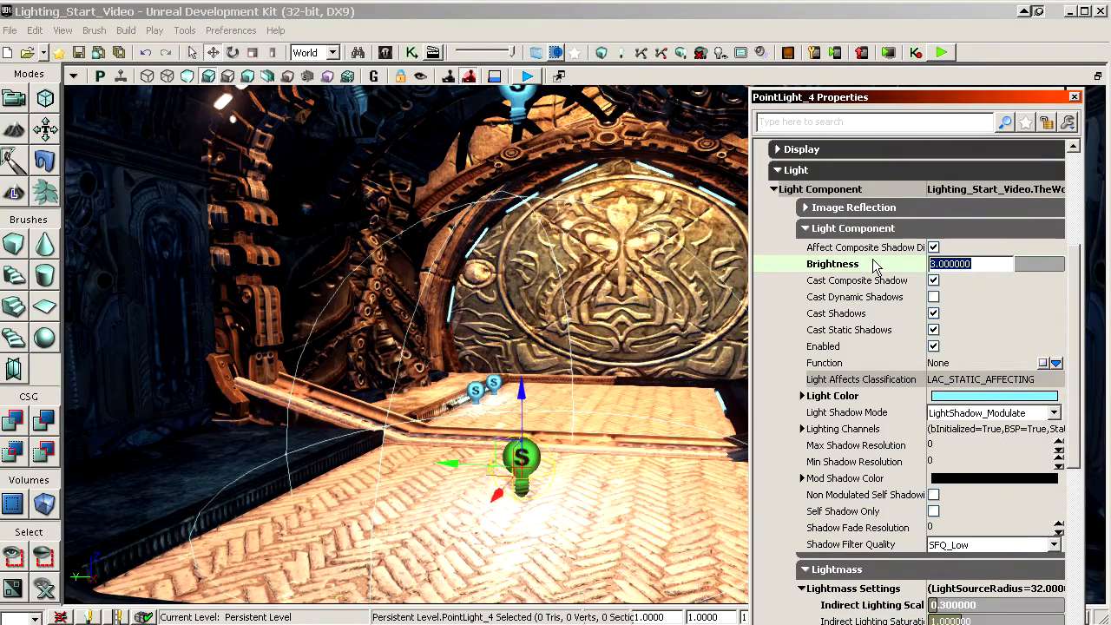
type("2")
key("Return")
Step: Raise the point light over the middle of the floor slightly and preview the level in game view
right_click_drag(531, 360, 510, 337)
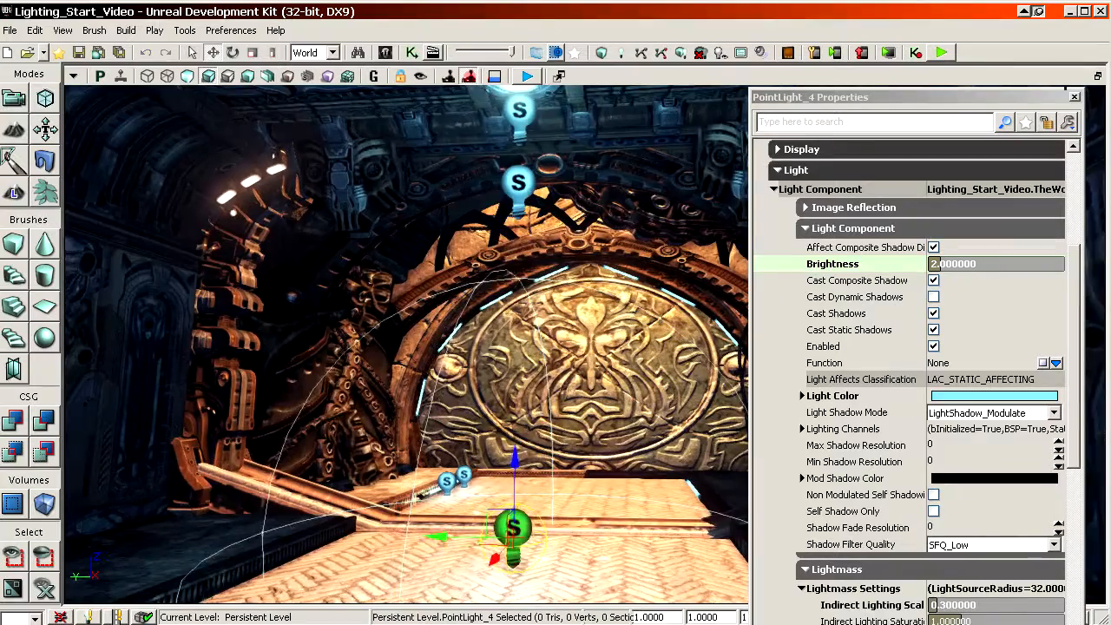
left_click_drag(514, 467, 514, 437)
mouse_move(514, 437)
right_mouse_down()
mouse_move(512, 451)
mouse_move(520, 434)
mouse_move(500, 441)
right_mouse_up()
key("g")
key("g")
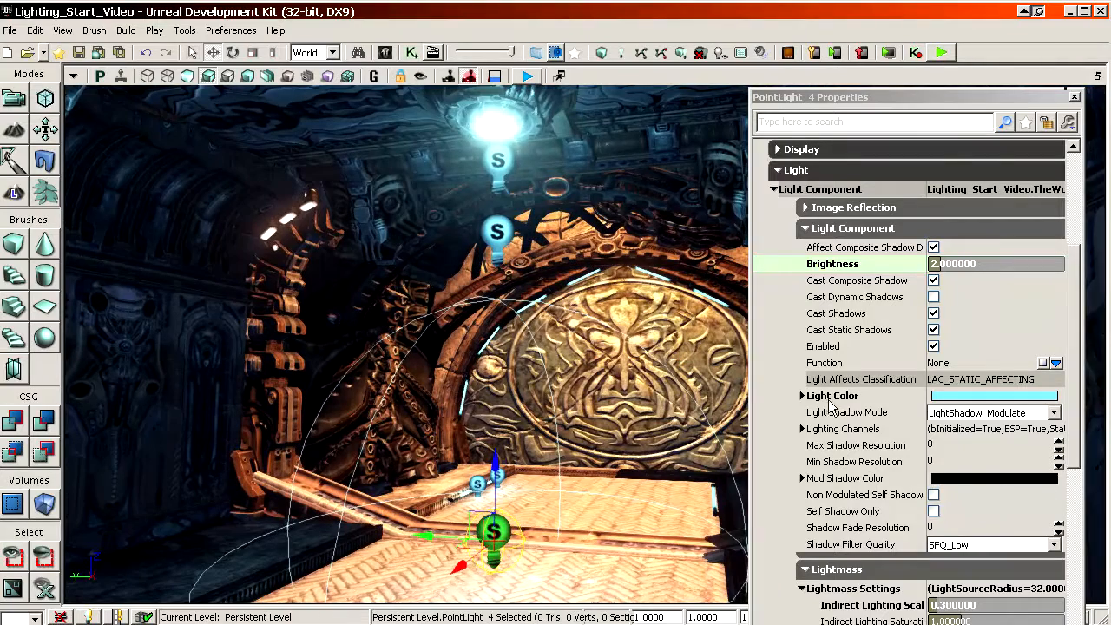
Step: Select the lower point light under the ceiling lamp and set the B value of its Light Color to 254
left_click(497, 231)
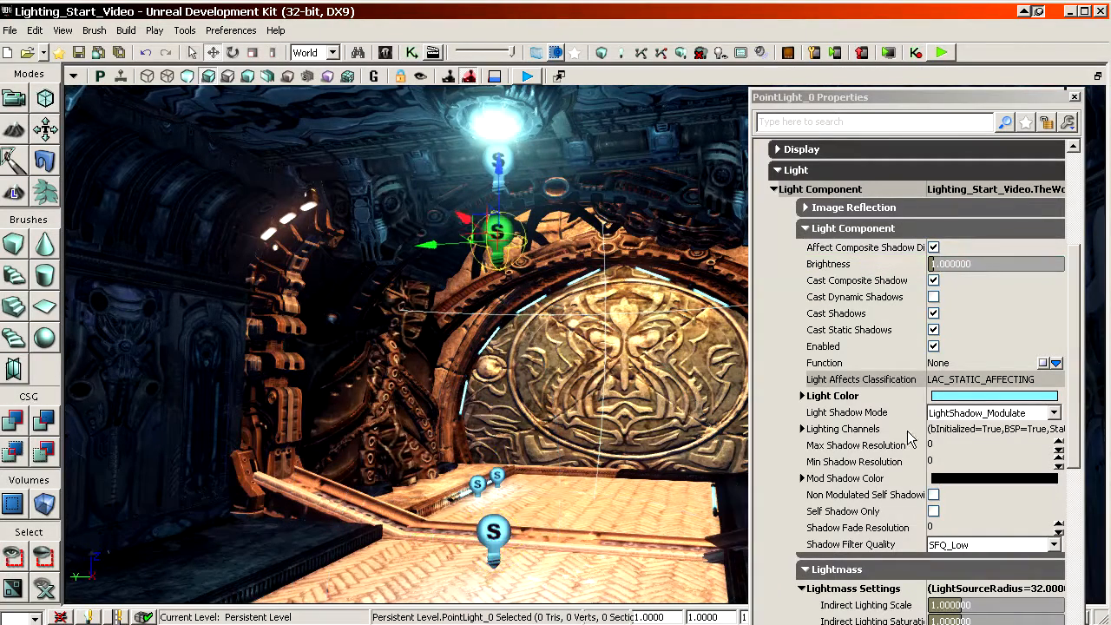
double_click(852, 398)
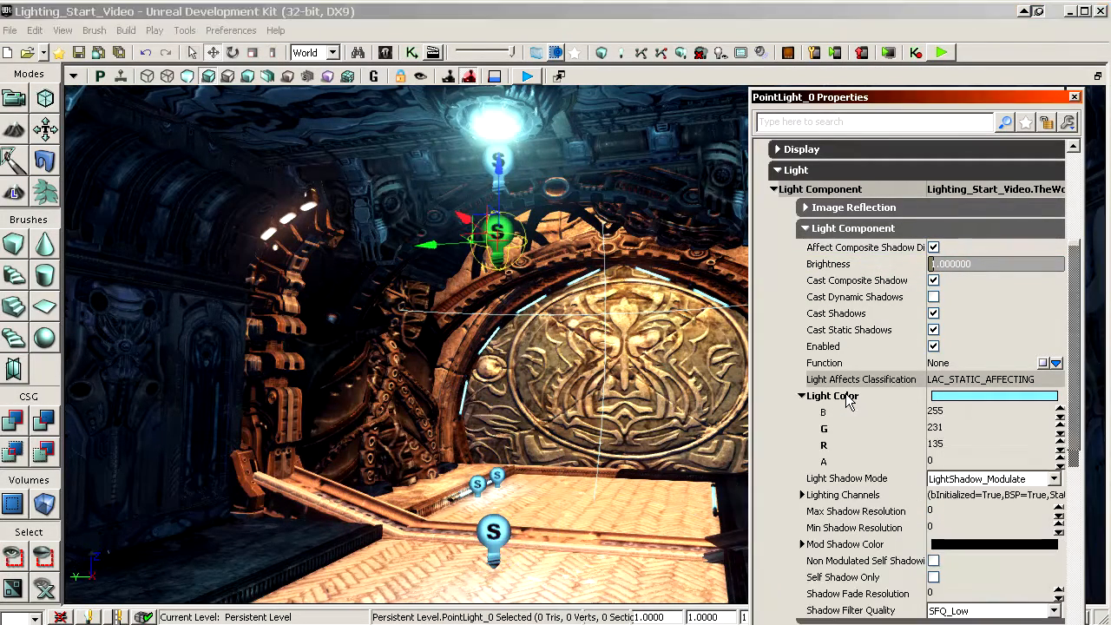
left_click(954, 413)
type("254")
key("Return")
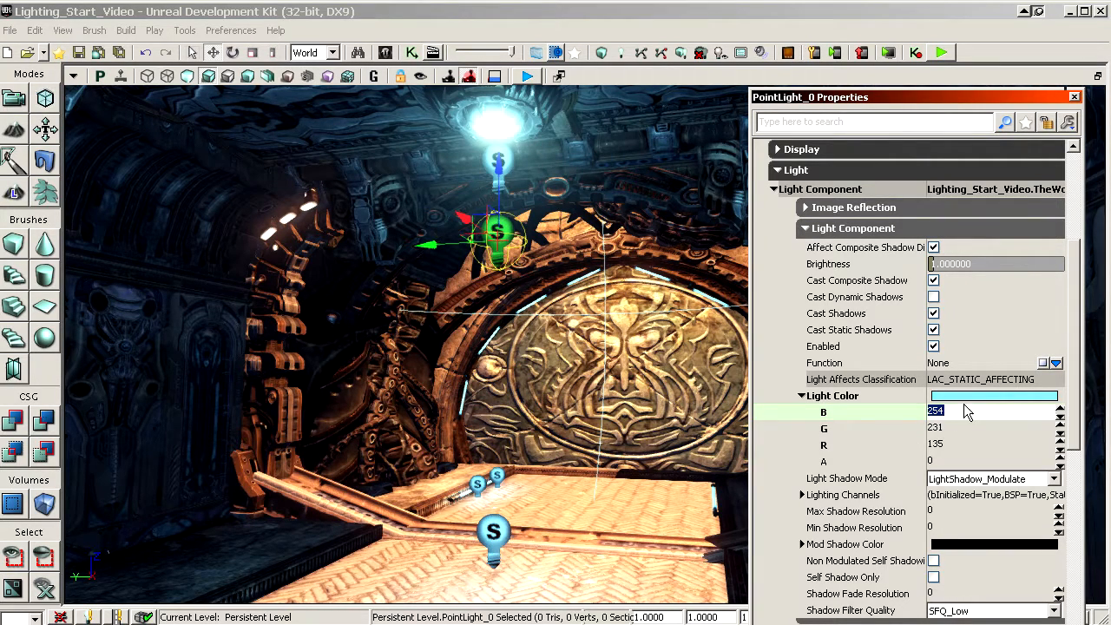
left_click(888, 429)
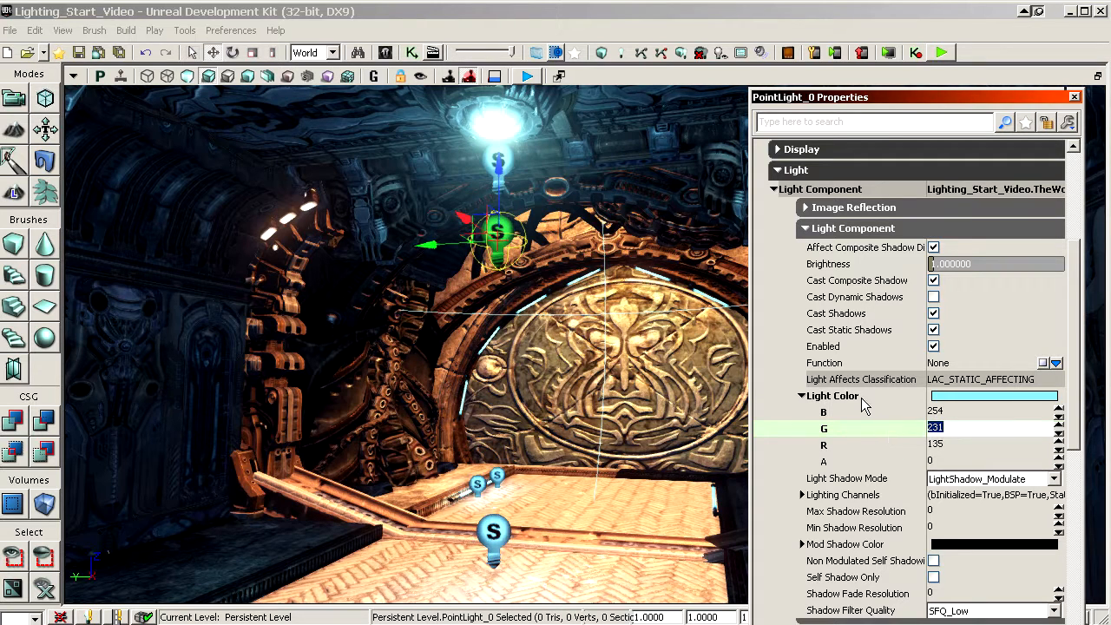
Step: Select the point light closest to the ceiling lamp and set the B value of its Light Color to 253
left_click(498, 160)
left_click(911, 414)
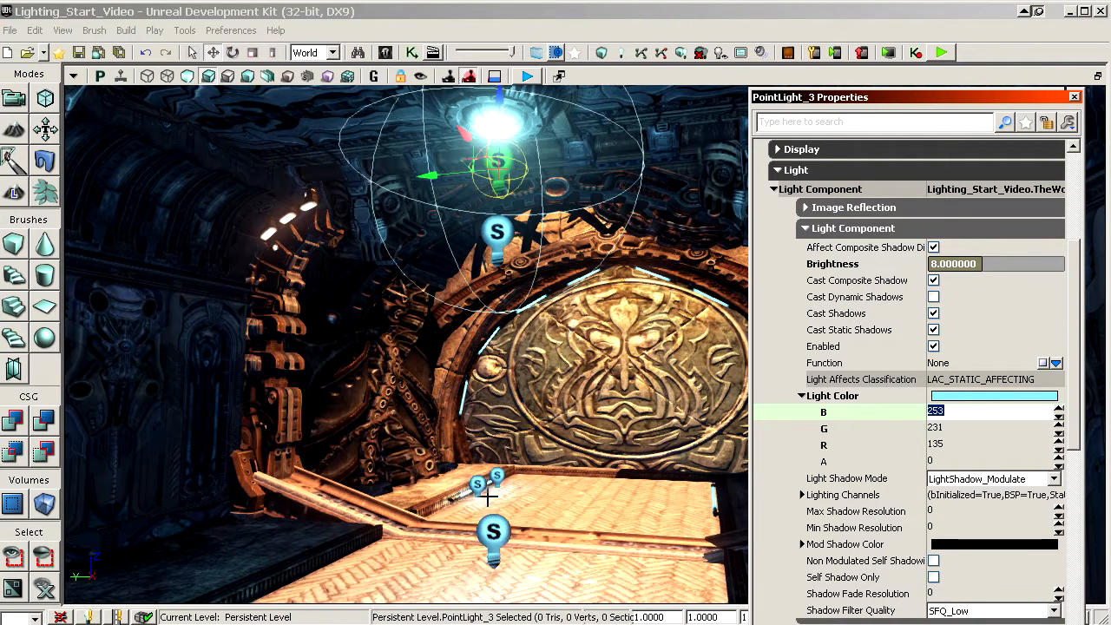
Step: Select the point light over the middle of the floor and set the G value of its Light Color to 230
left_click(493, 531)
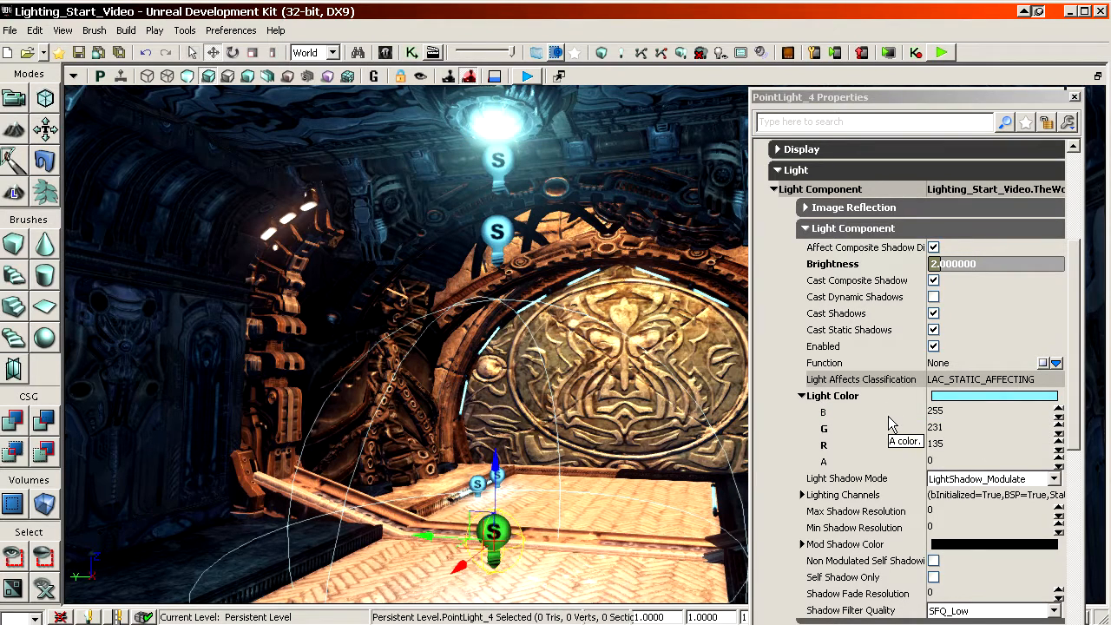
left_click(860, 421)
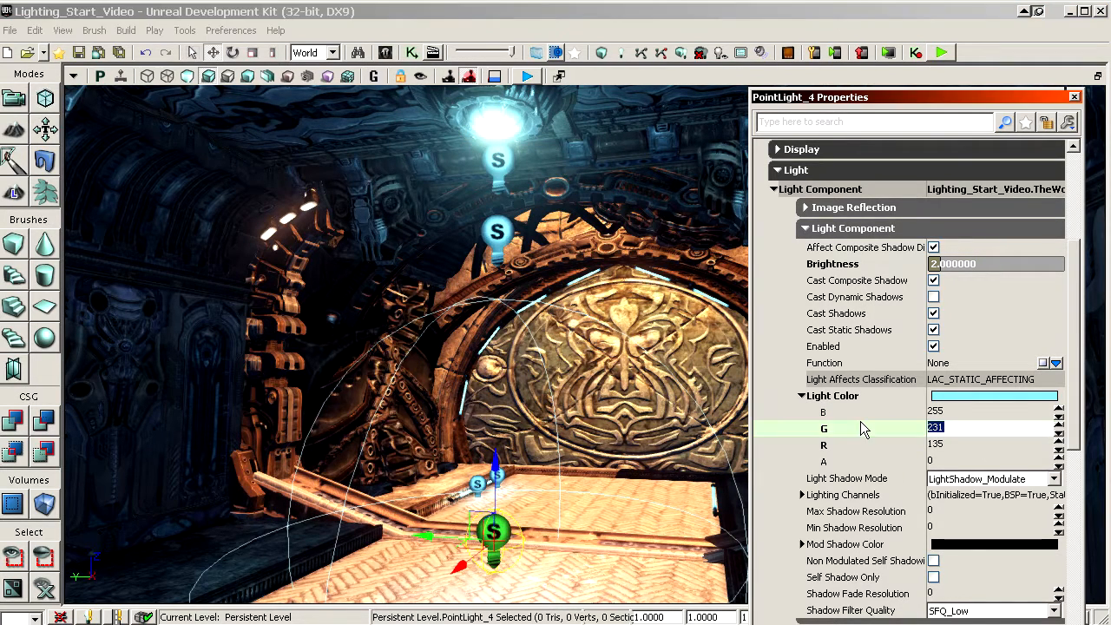
type("230")
key("Return")
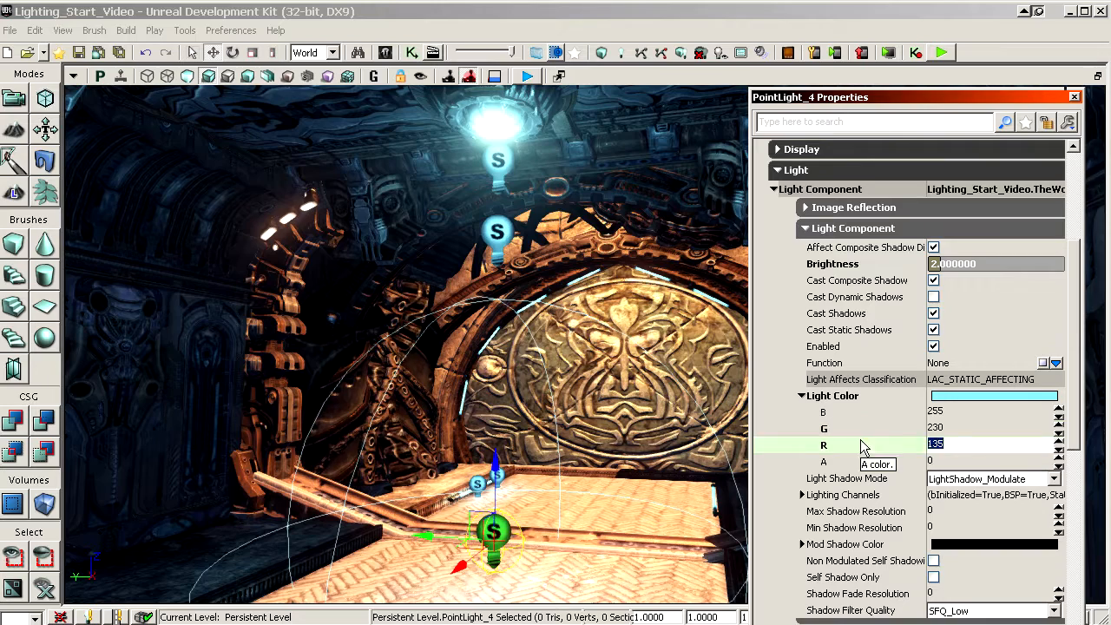
left_click(864, 445)
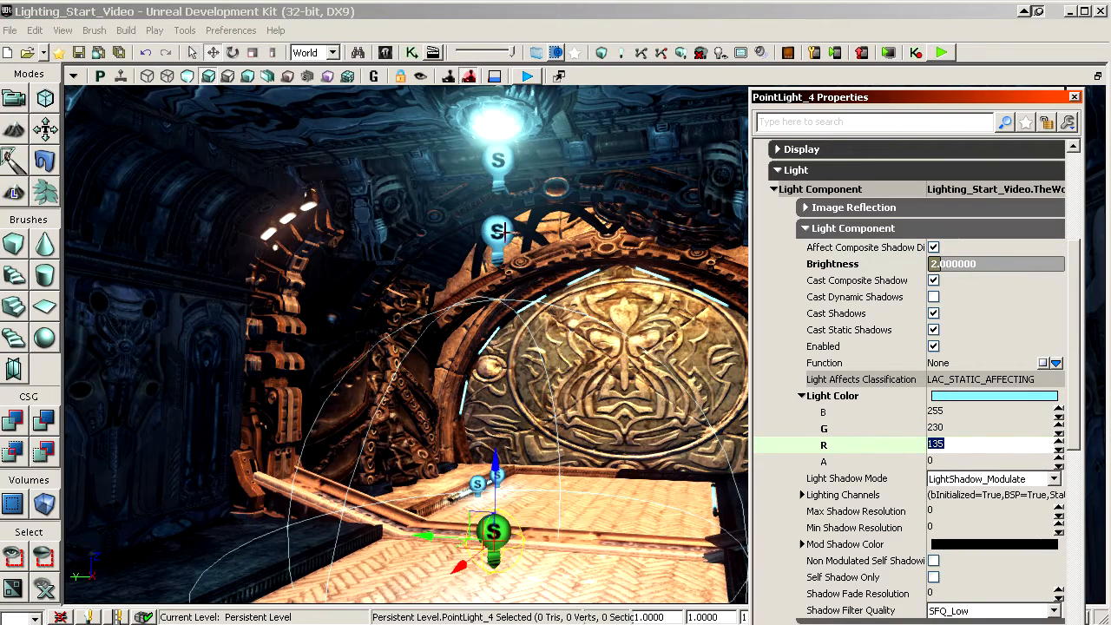
Step: Place a copy of the ceiling lamp's upper point light at the glowing lantern on the pillar
right_click_drag(583, 362, 549, 331)
left_click_drag(548, 332, 519, 364)
mouse_move(612, 356)
left_mouse_down()
mouse_move(593, 342)
mouse_move(610, 380)
mouse_move(613, 340)
left_mouse_up()
left_click(538, 260)
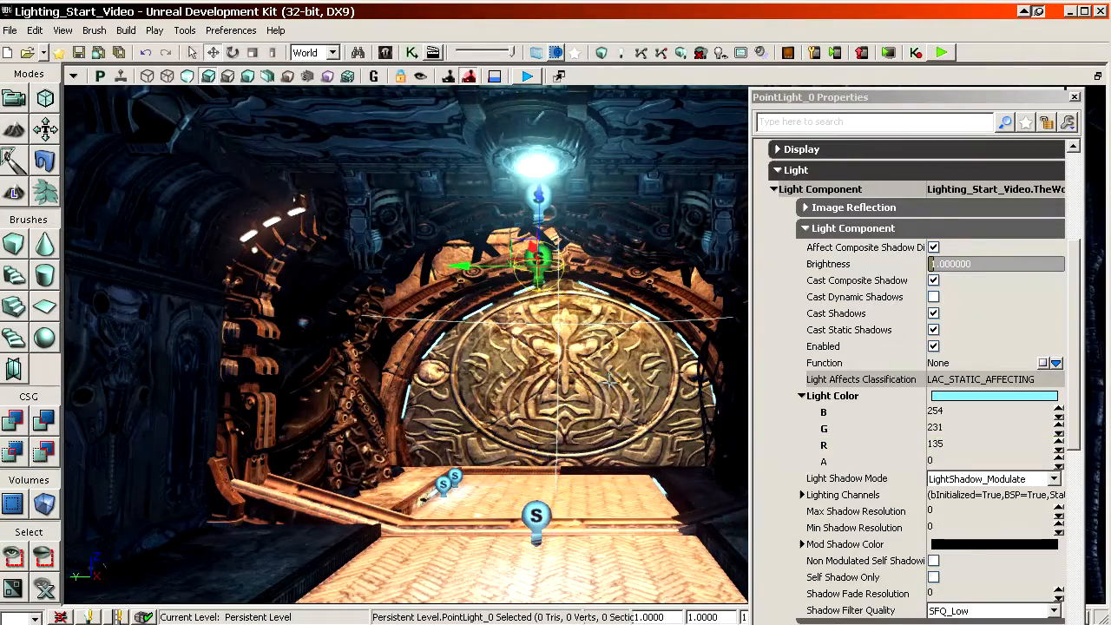
left_click(543, 202)
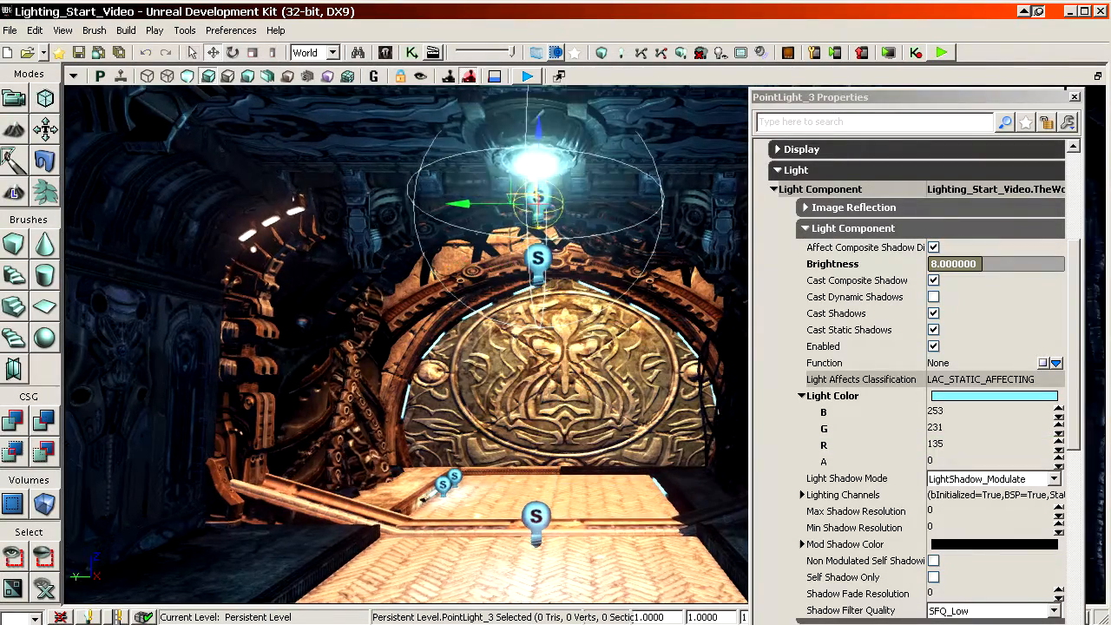
left_click_drag(532, 175, 536, 212, "alt+shift")
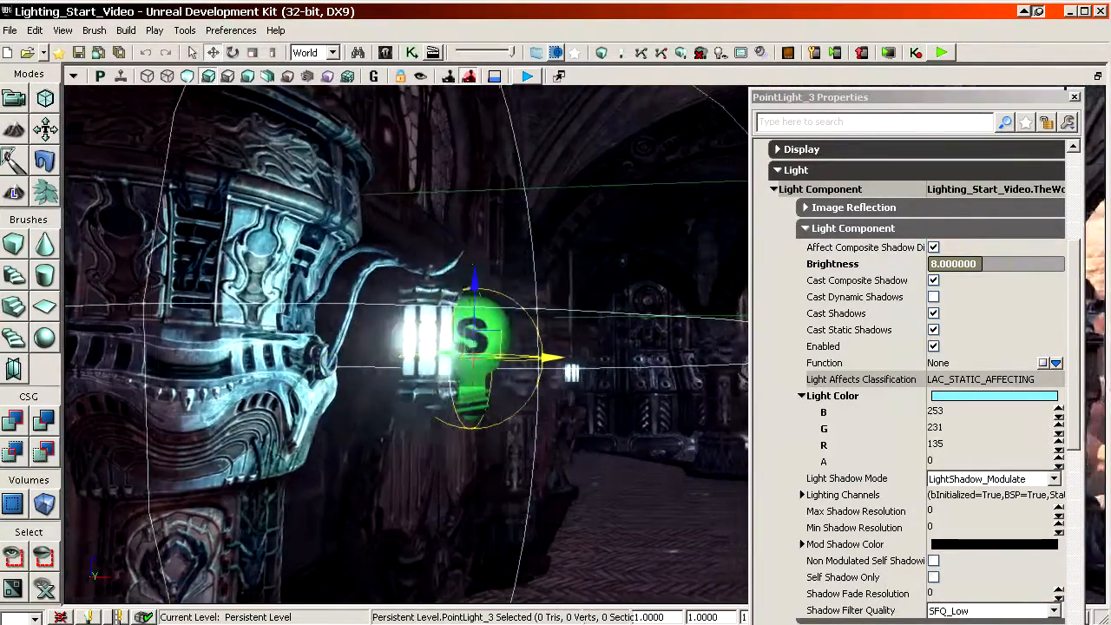
left_click_drag(551, 357, 526, 357, "shift")
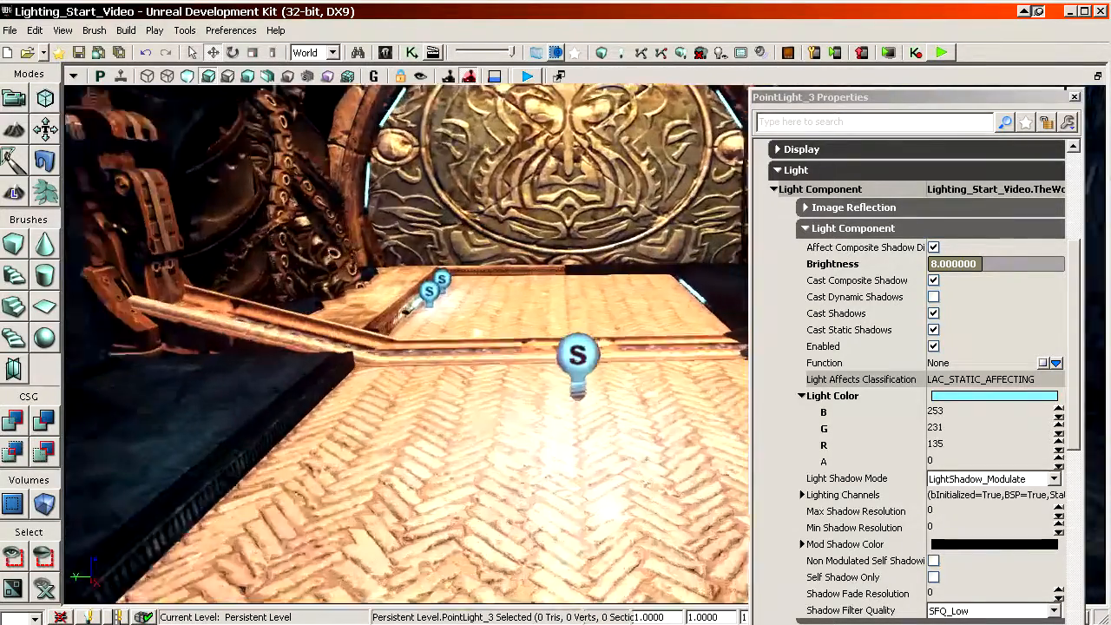
Step: Select both point lights along the glowing floor tube and set their draw scale to 0.5
right_click_drag(434, 347, 382, 378)
left_click(410, 393)
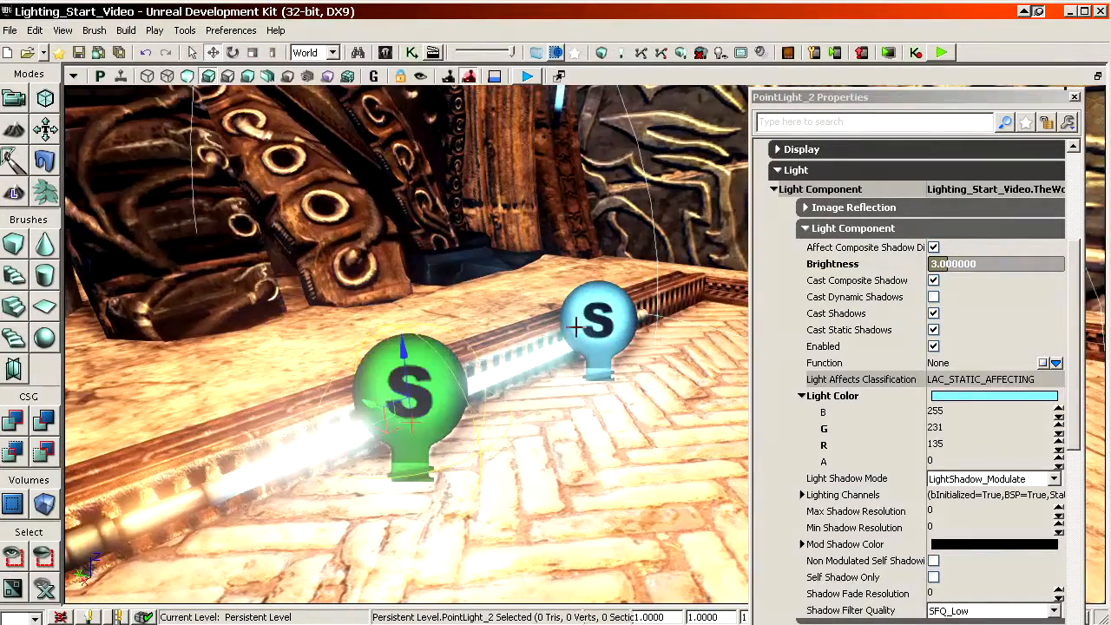
left_click(593, 325, "ctrl")
left_click(1075, 96)
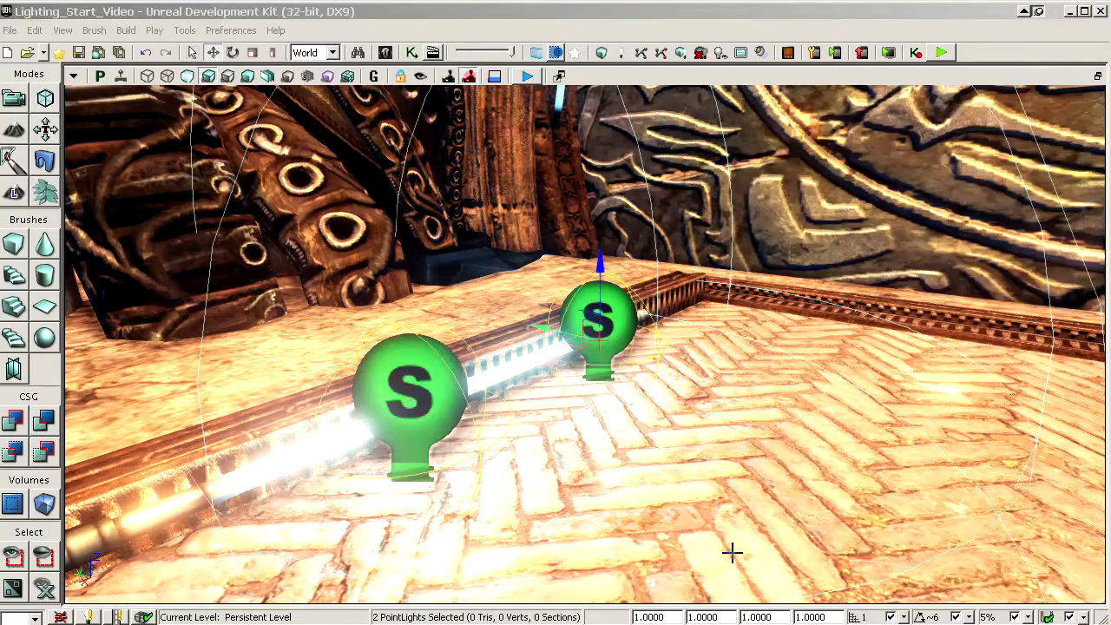
left_click(667, 616)
type("0.5")
key("Return")
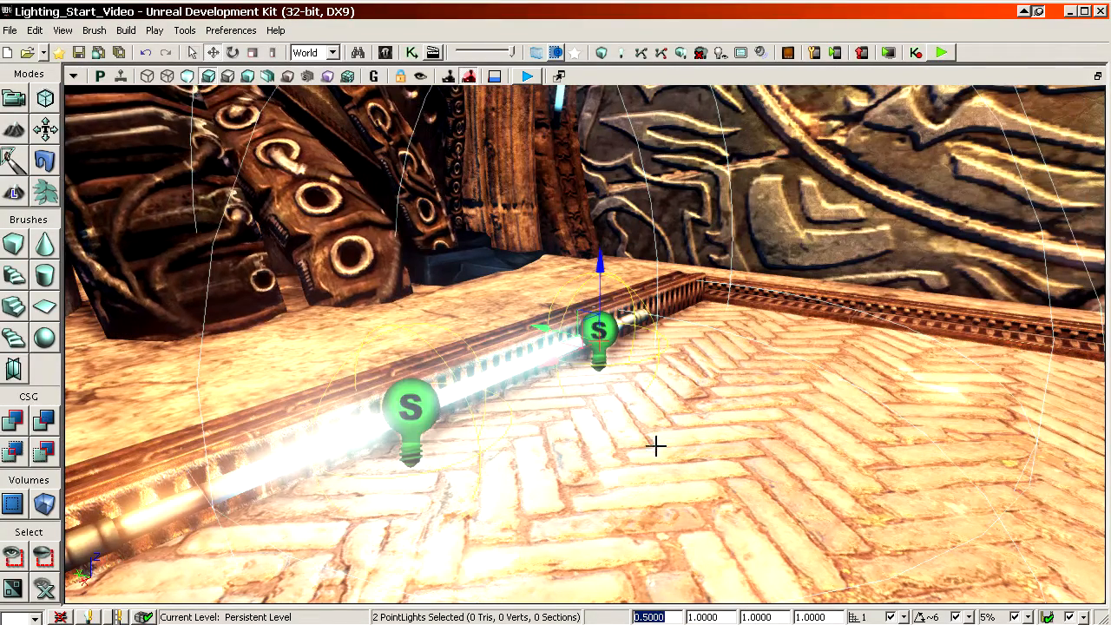
Step: Select the point light at the pillar's lantern and set the B value of its Light Color to 252
right_click_drag(714, 451, 729, 390)
left_click_drag(729, 391, 729, 468)
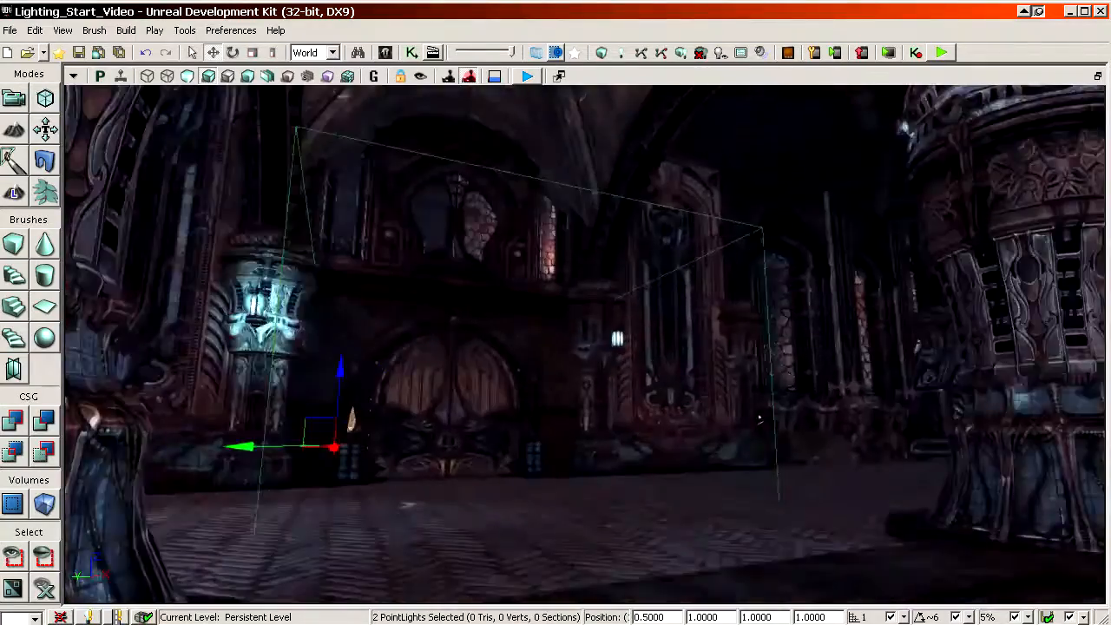
left_click_drag(555, 364, 556, 330)
left_click_drag(701, 504, 701, 466)
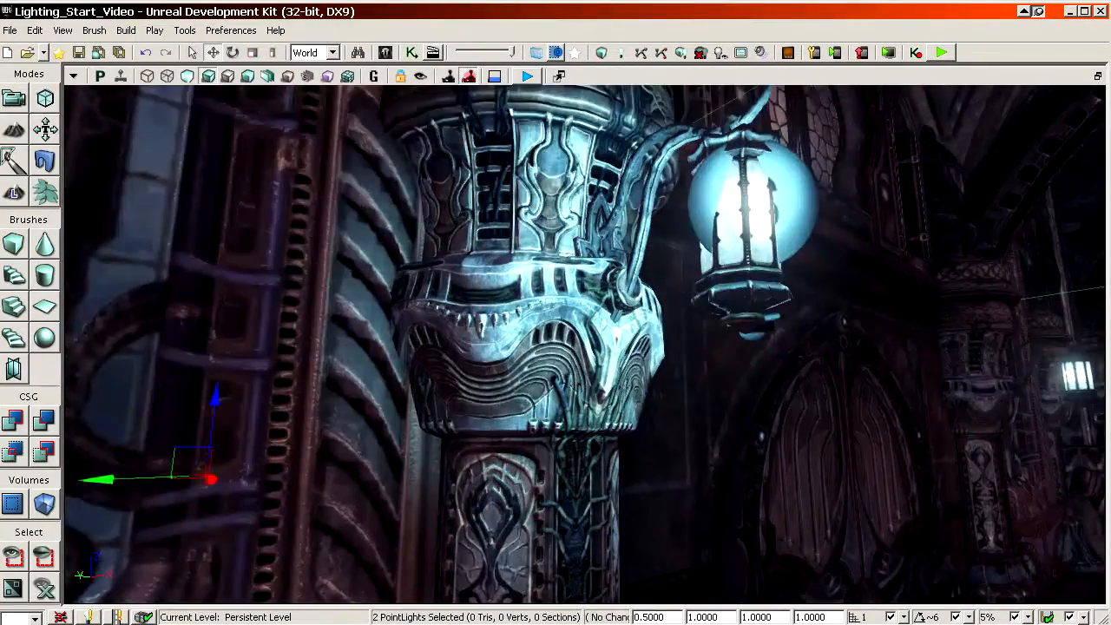
left_click(751, 208)
left_click_drag(751, 208, 751, 286)
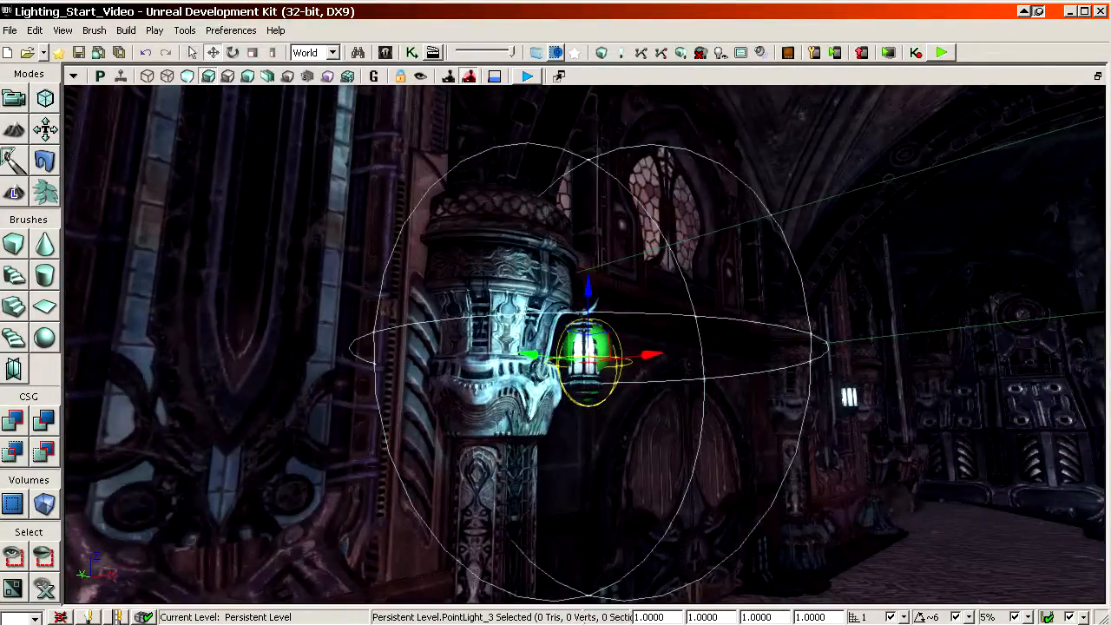
key("F4")
left_click(878, 365)
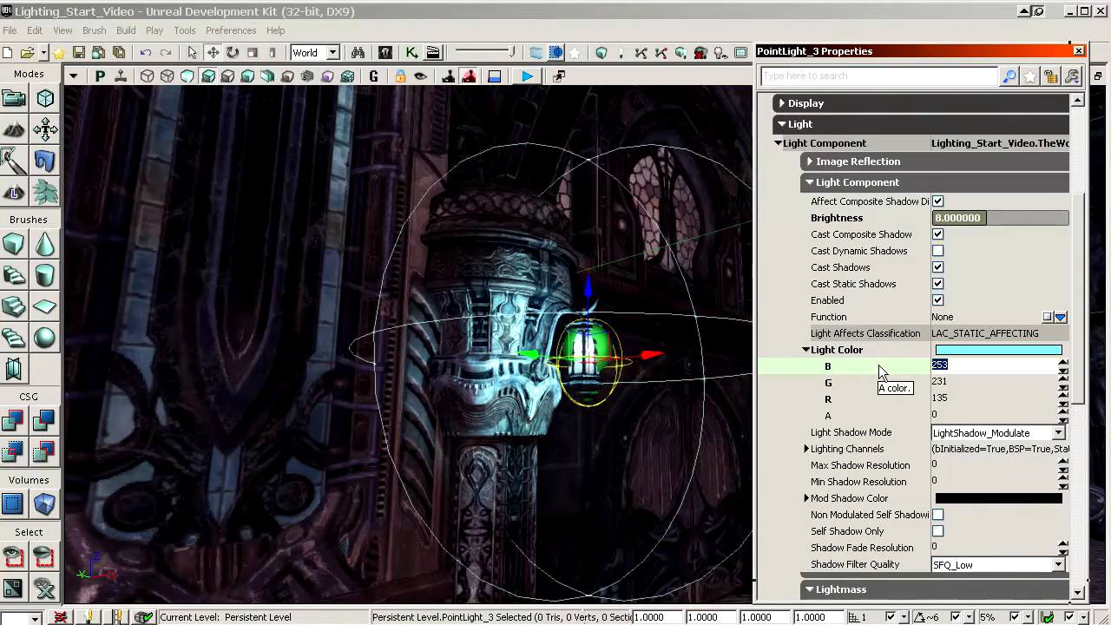
type("252")
key("Return")
left_click(879, 400)
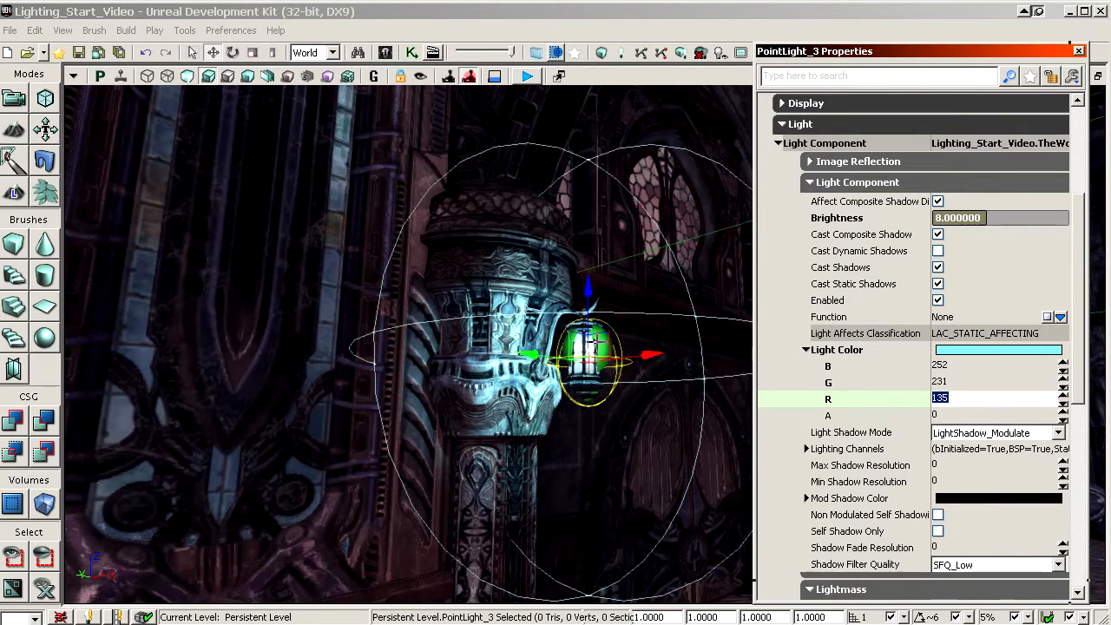
Step: Set the radius of the lantern's point light to 256
left_click(873, 382)
scroll(881, 384, "down", 5)
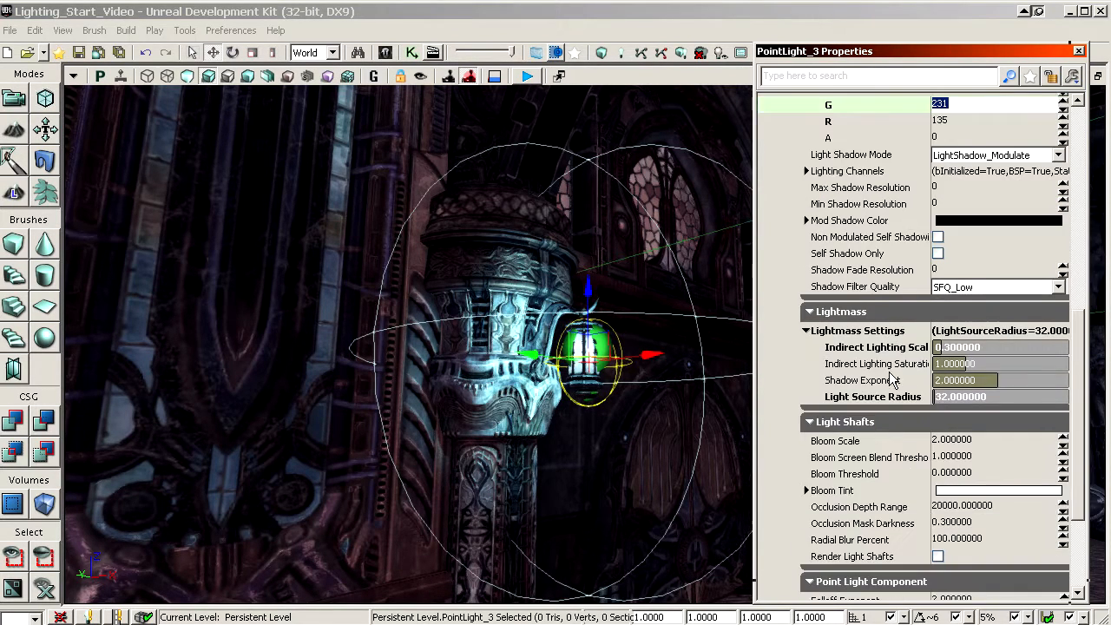
scroll(886, 349, "down", 3)
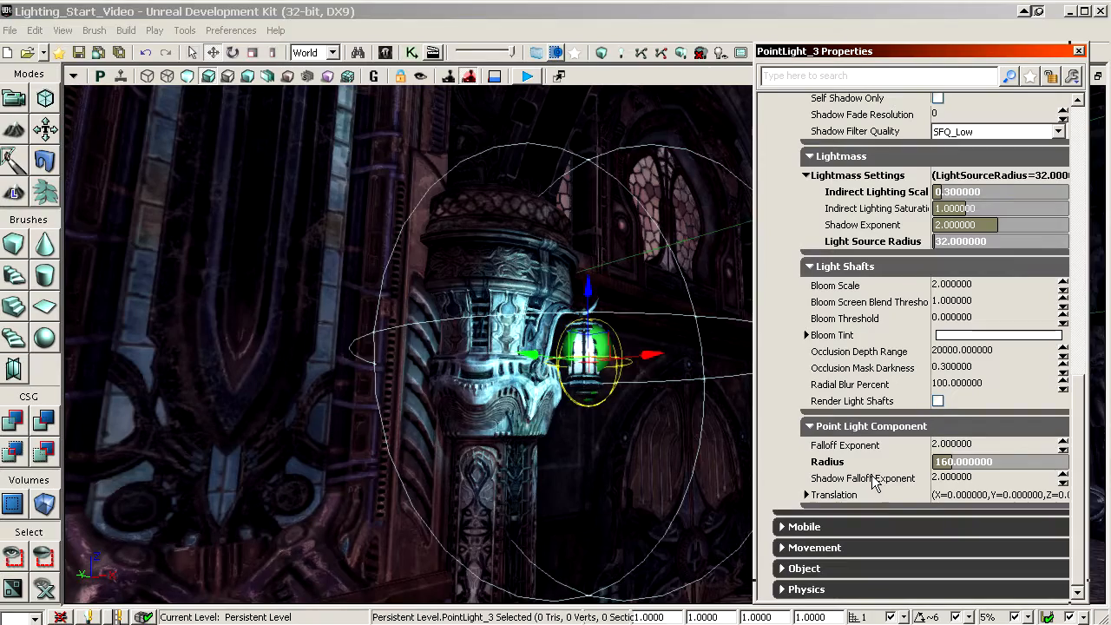
left_click(876, 467)
type("256")
key("Return")
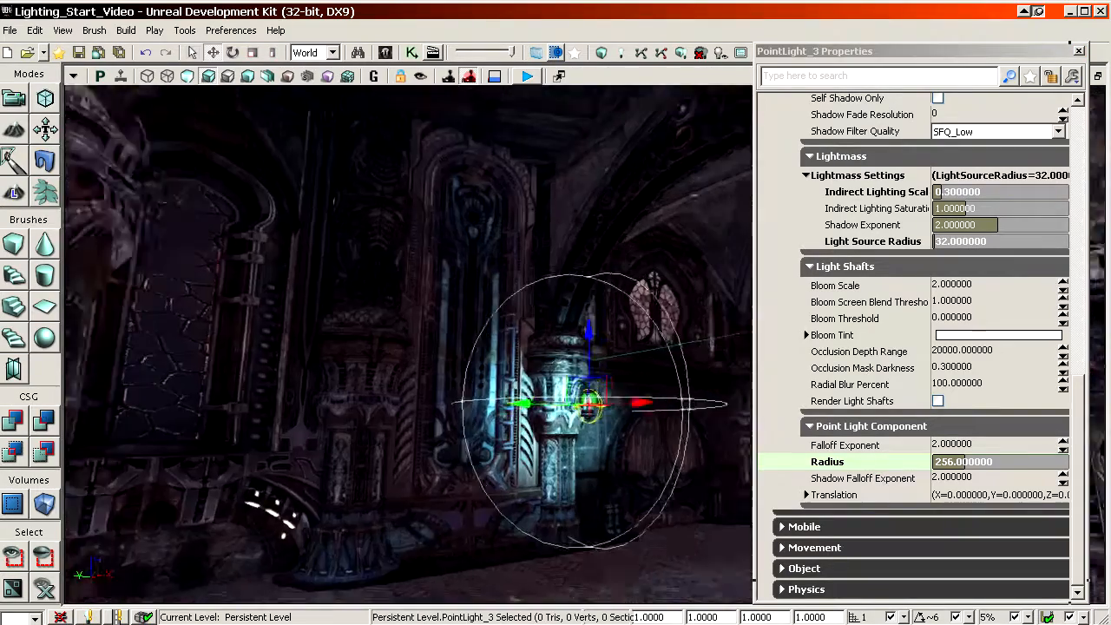
left_click_drag(474, 533, 486, 508)
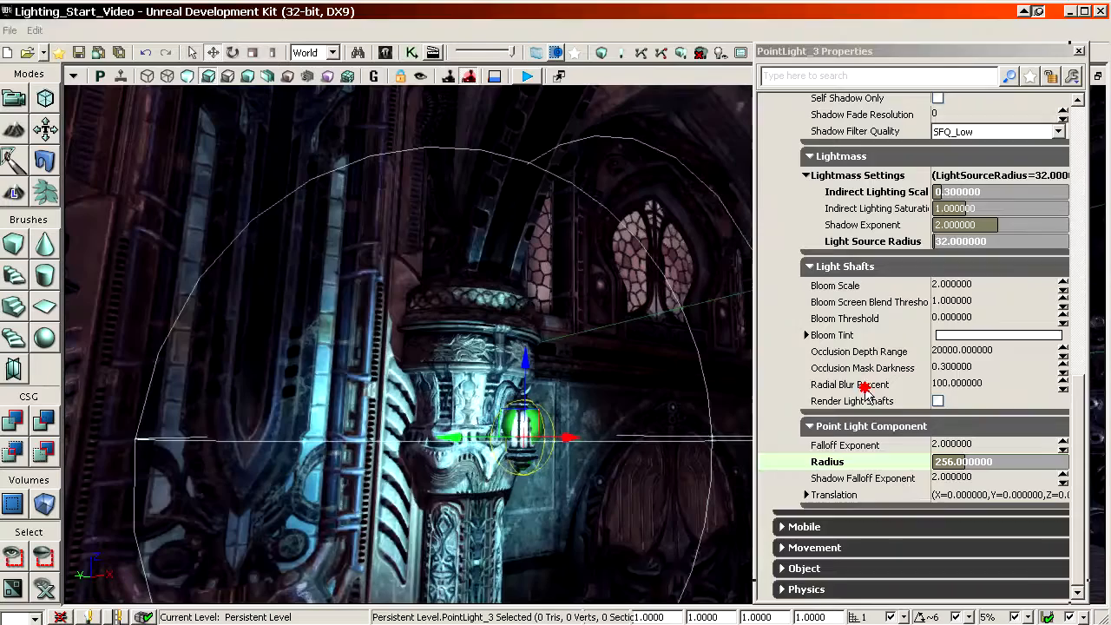
Step: Move the point light out of the lantern casing so it sits just in front of it
scroll(863, 385, "up", 6)
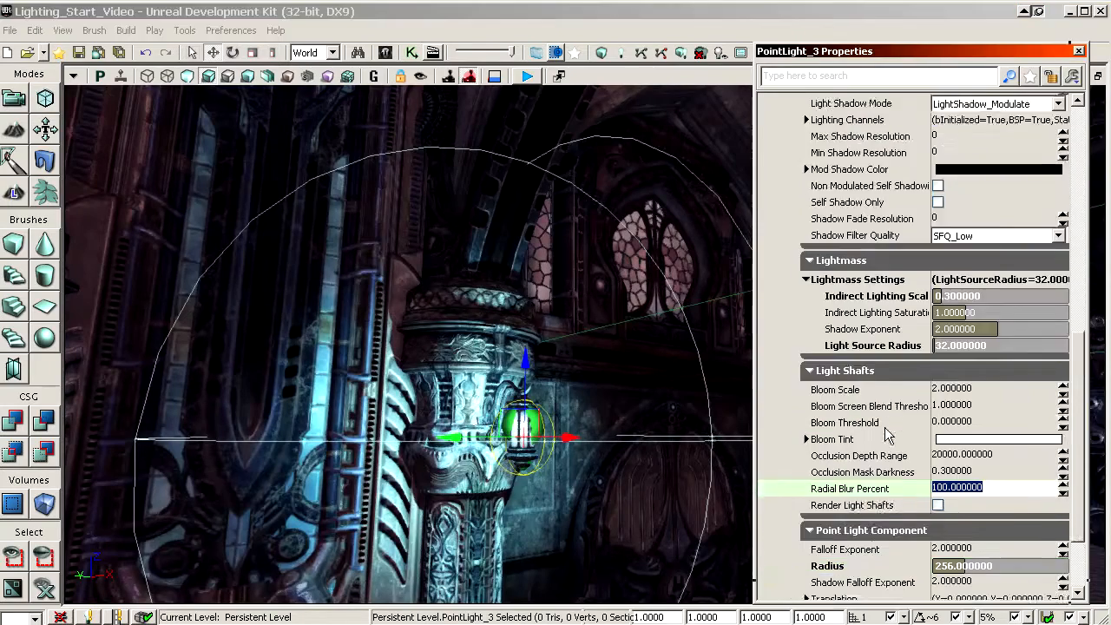
scroll(894, 365, "up", 4)
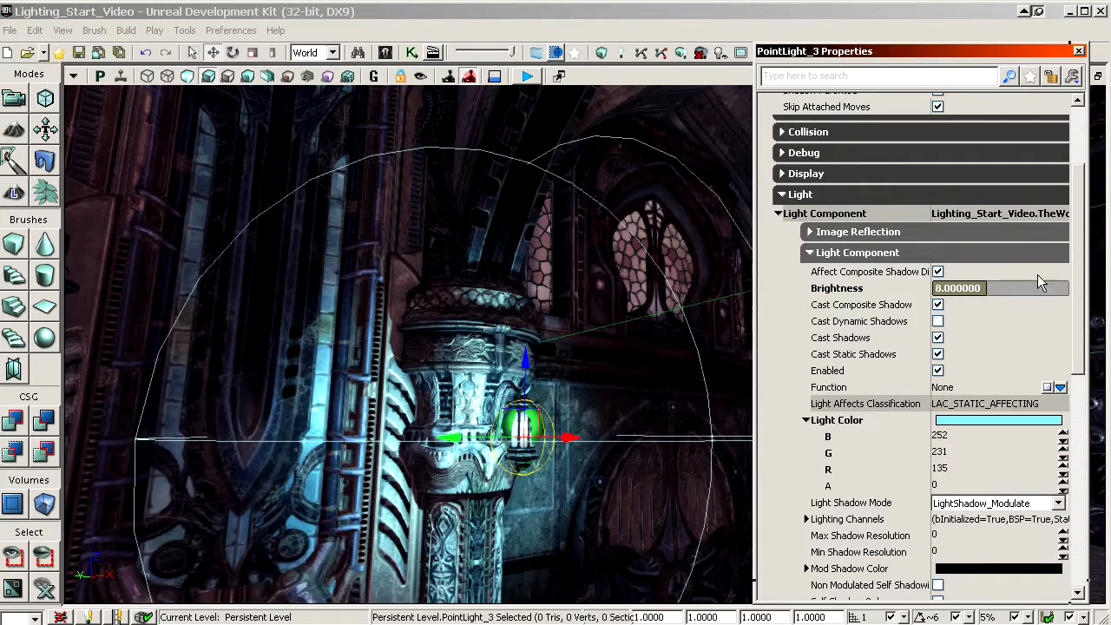
mouse_move(1080, 232)
left_mouse_down()
mouse_move(1086, 199)
mouse_move(1087, 242)
left_mouse_up()
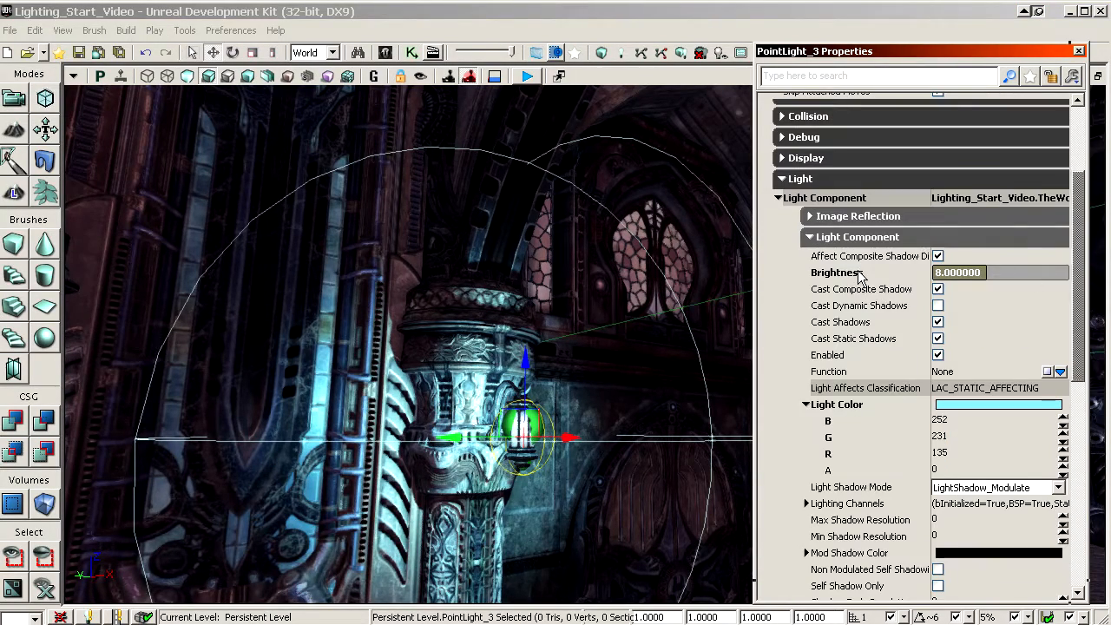
left_click(860, 323)
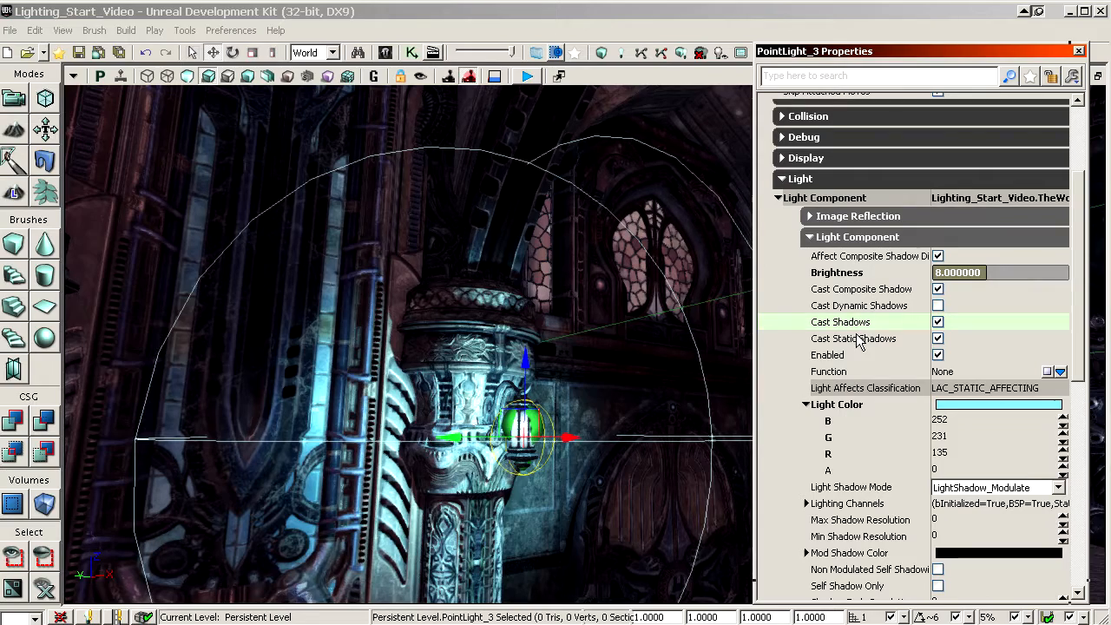
scroll(856, 345, "down", 10)
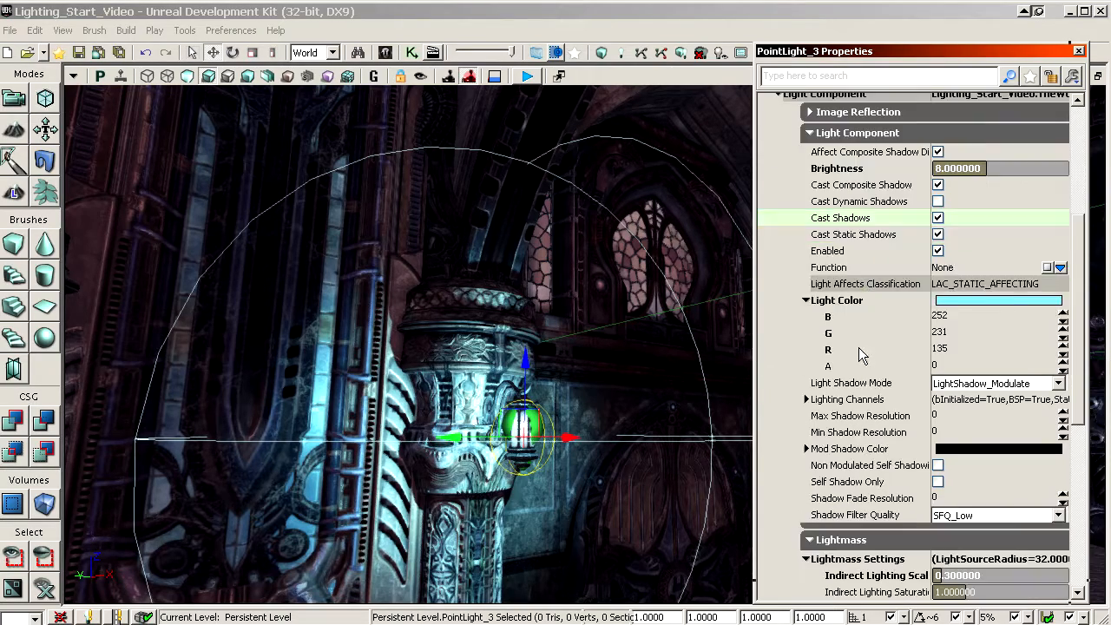
left_click_drag(599, 405, 591, 249)
left_click_drag(454, 474, 451, 472, "ctrl+shift")
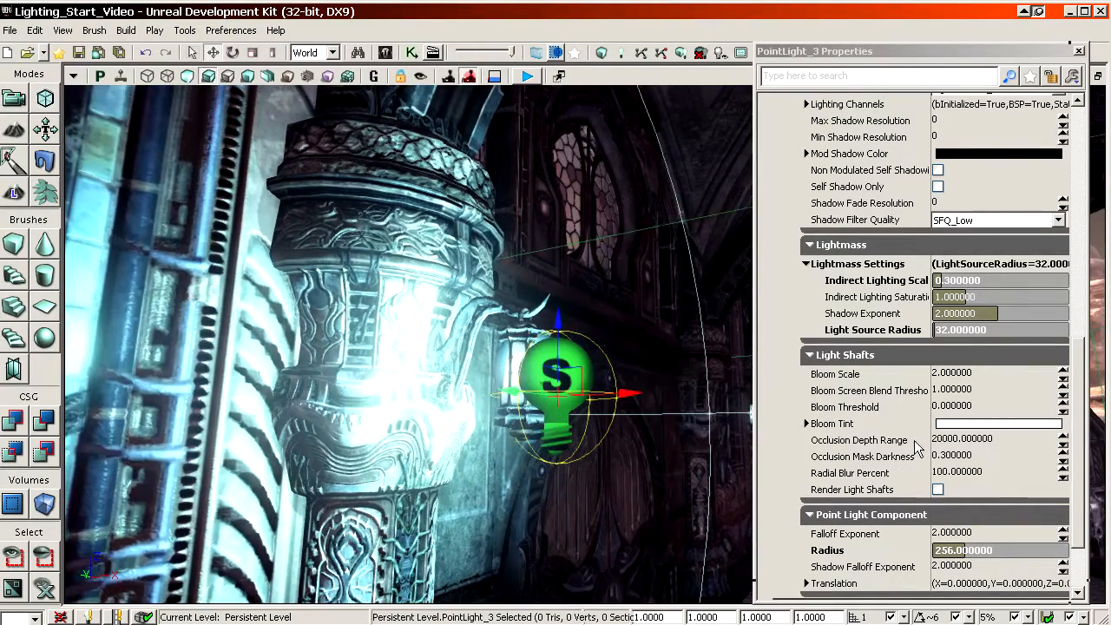
Step: Set the brightness of the lantern's point light to 2
left_click(891, 189)
scroll(917, 319, "up", 6)
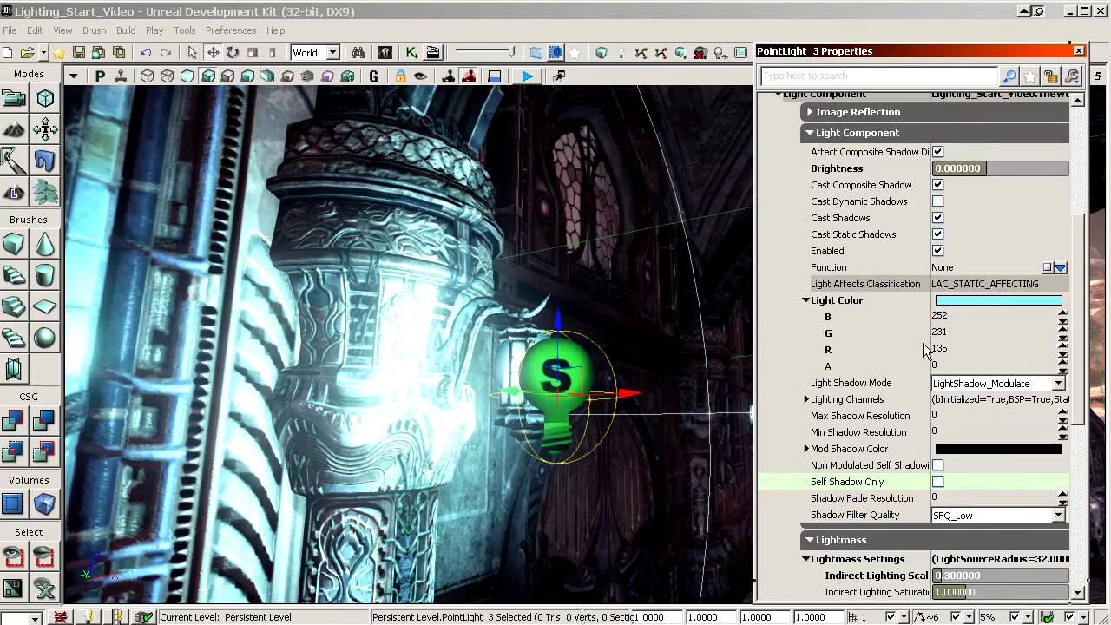
scroll(923, 343, "up", 3)
left_click(955, 272)
type("2")
key("Return")
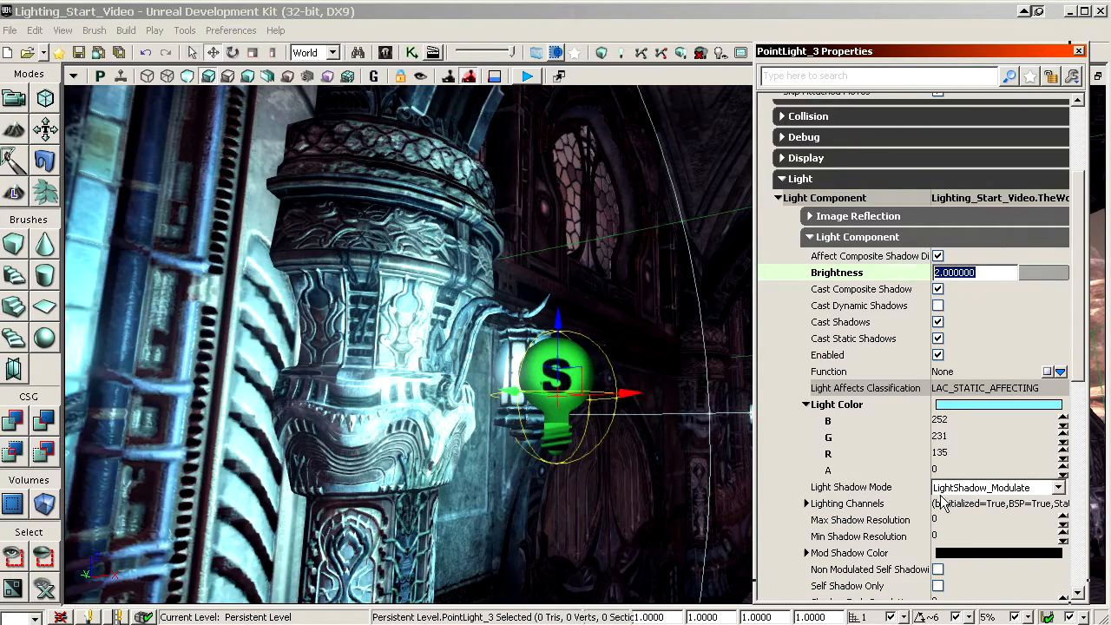
Step: Set the light's Light Color B value to 251 and reset its Indirect Lighting Scale to 1
left_click(883, 421)
type("251")
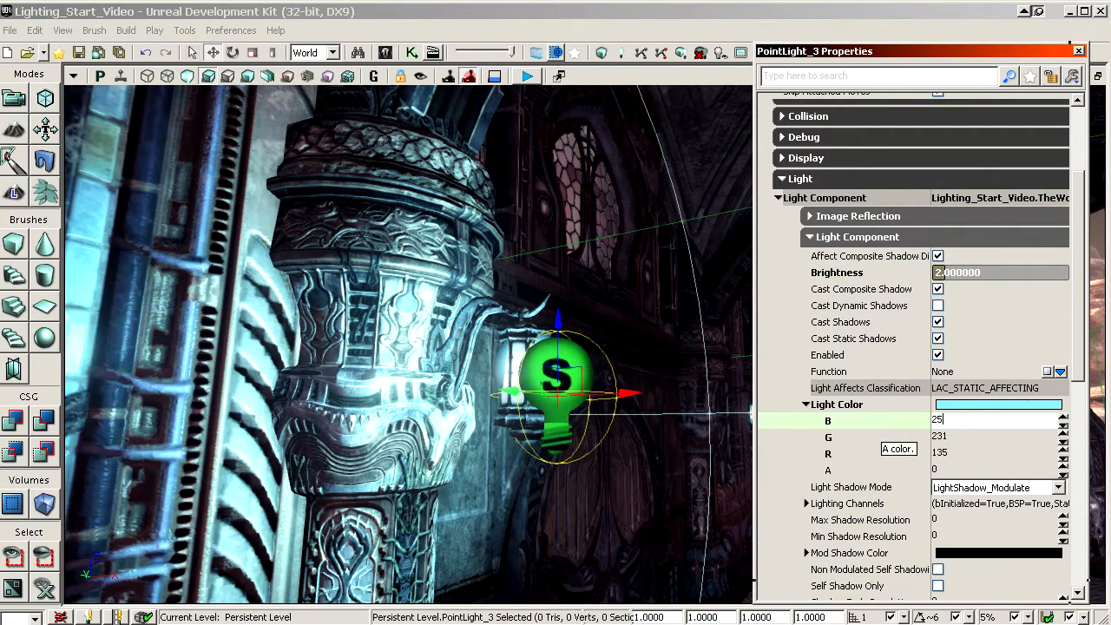
key("Return")
left_click(851, 302)
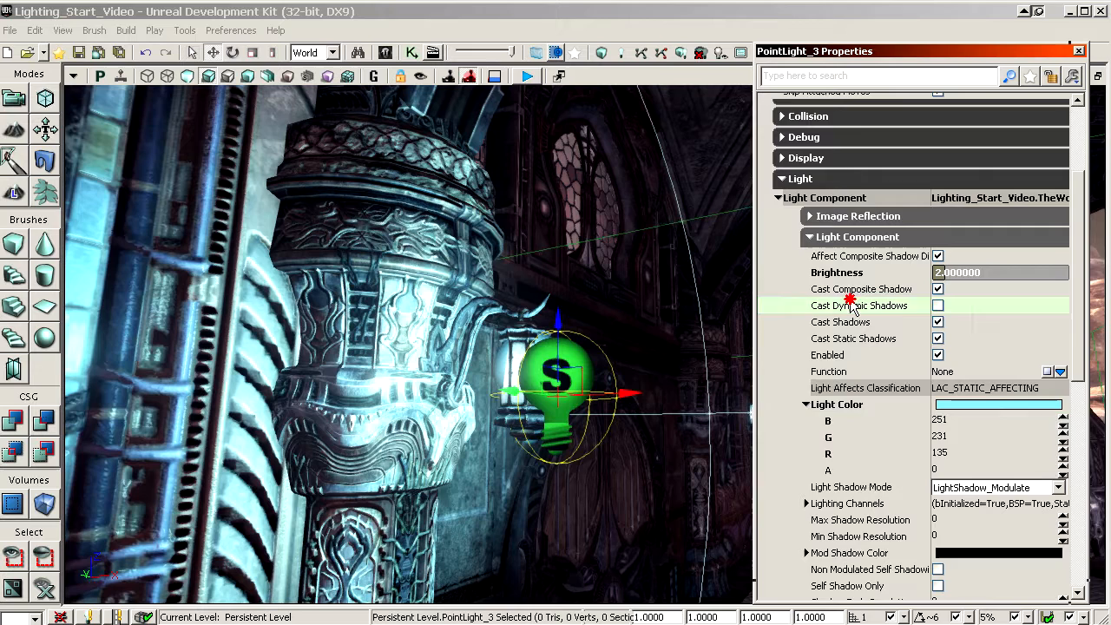
left_click(879, 439)
scroll(882, 445, "down", 3)
scroll(883, 452, "down", 3)
left_click(898, 354)
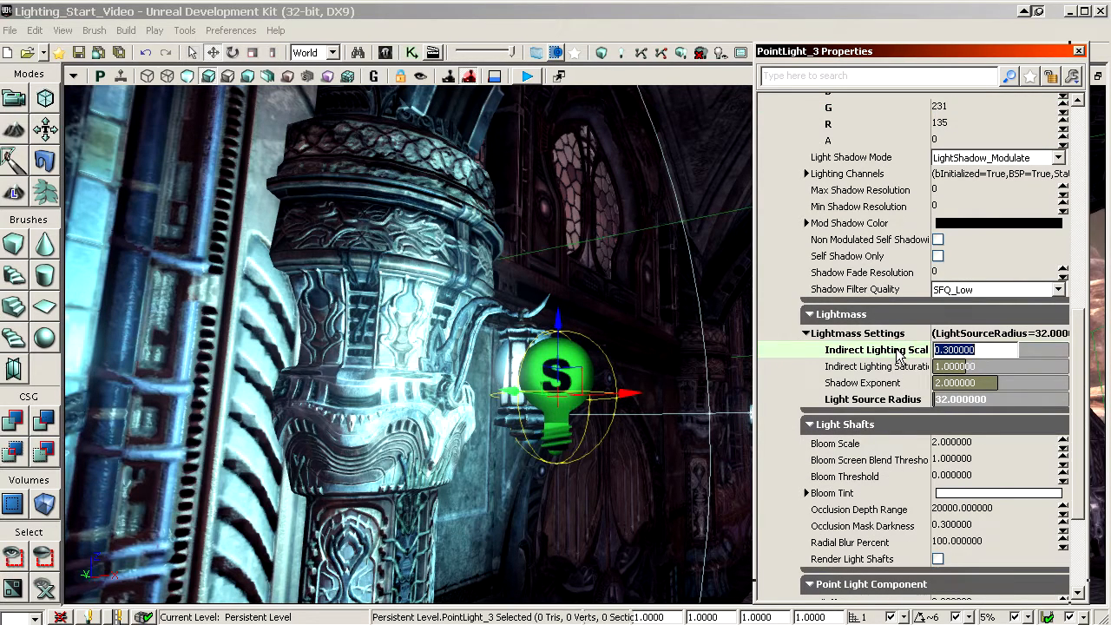
Step: Try radius values of 512 and 640 on the lantern's point light
left_click(889, 425)
left_click(876, 482)
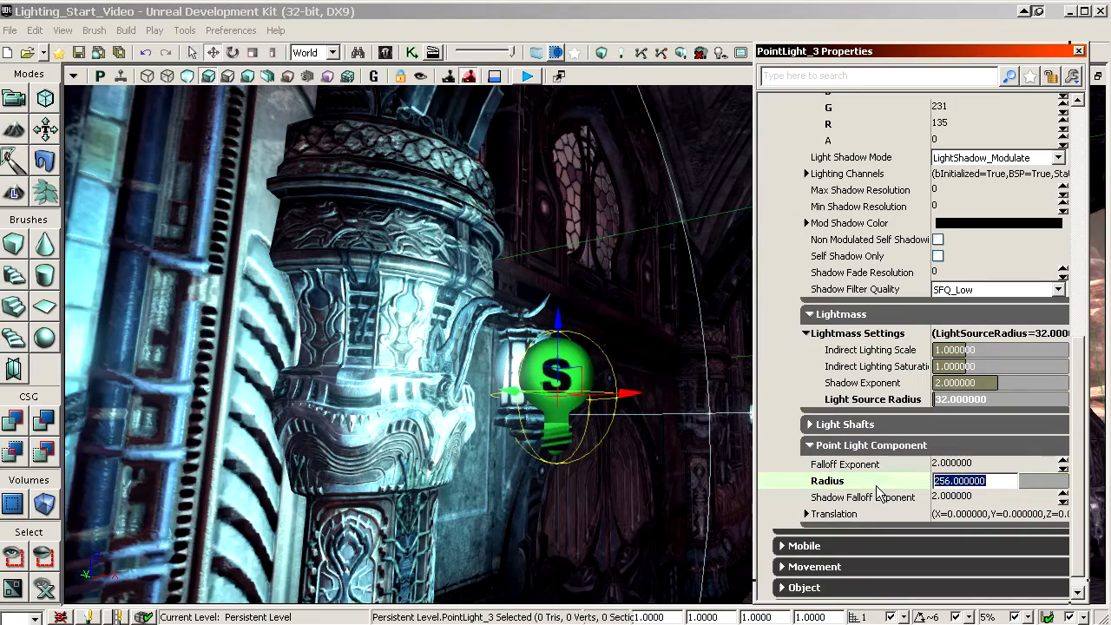
type("512")
key("Return")
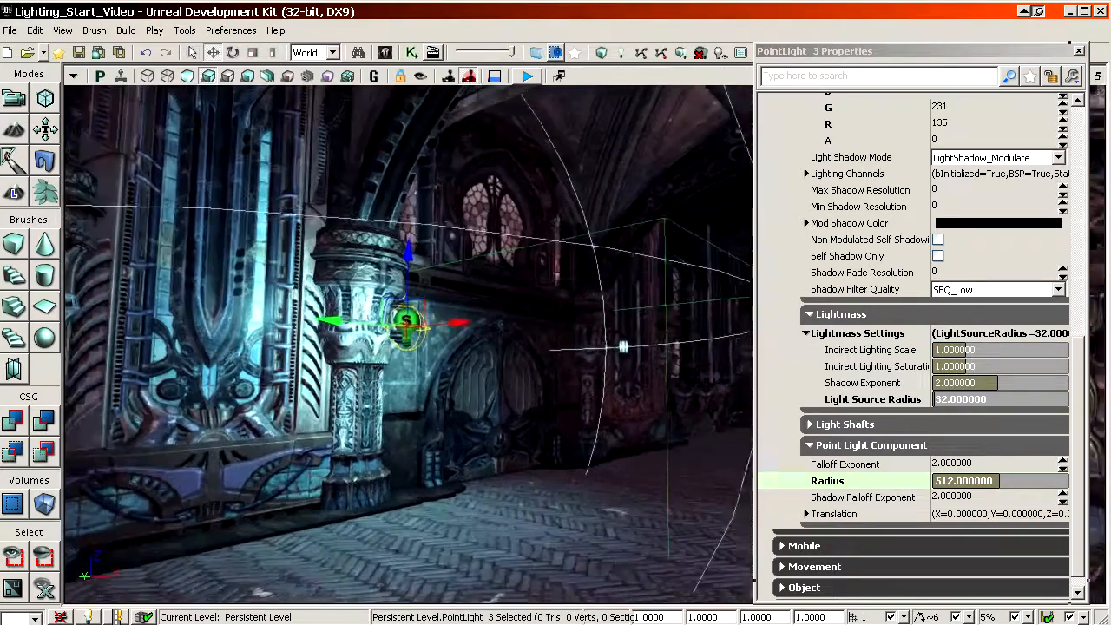
left_click(908, 483)
type("640")
key("Return")
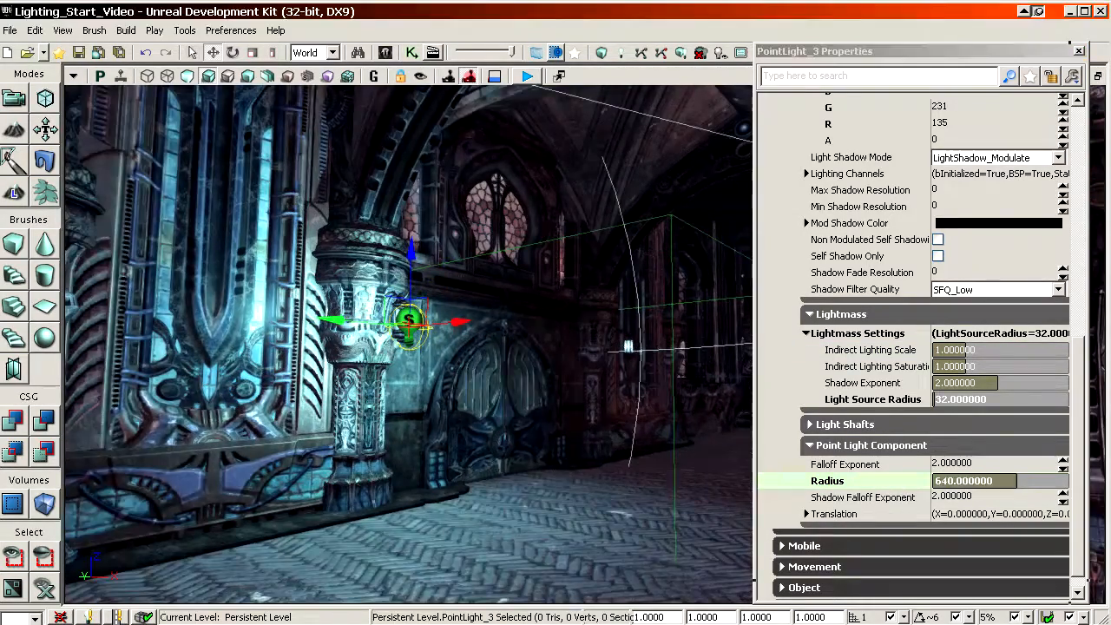
Step: Place a copy of the lantern's point light at the matching lantern on the pillar across the arched door
right_click_drag(409, 344, 347, 344)
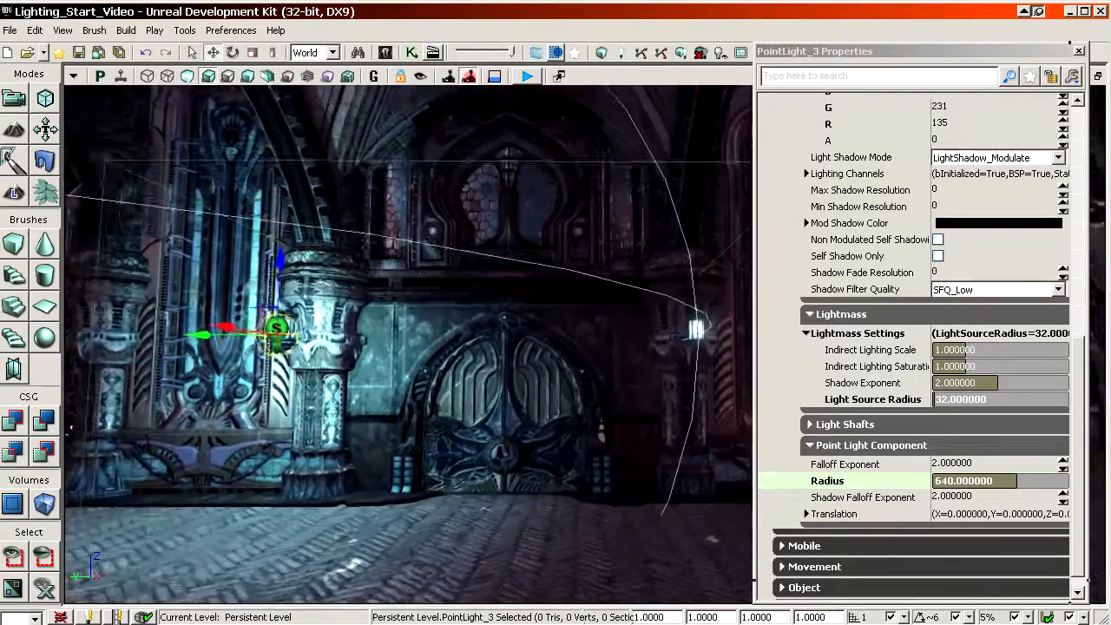
right_click_drag(519, 485, 526, 485)
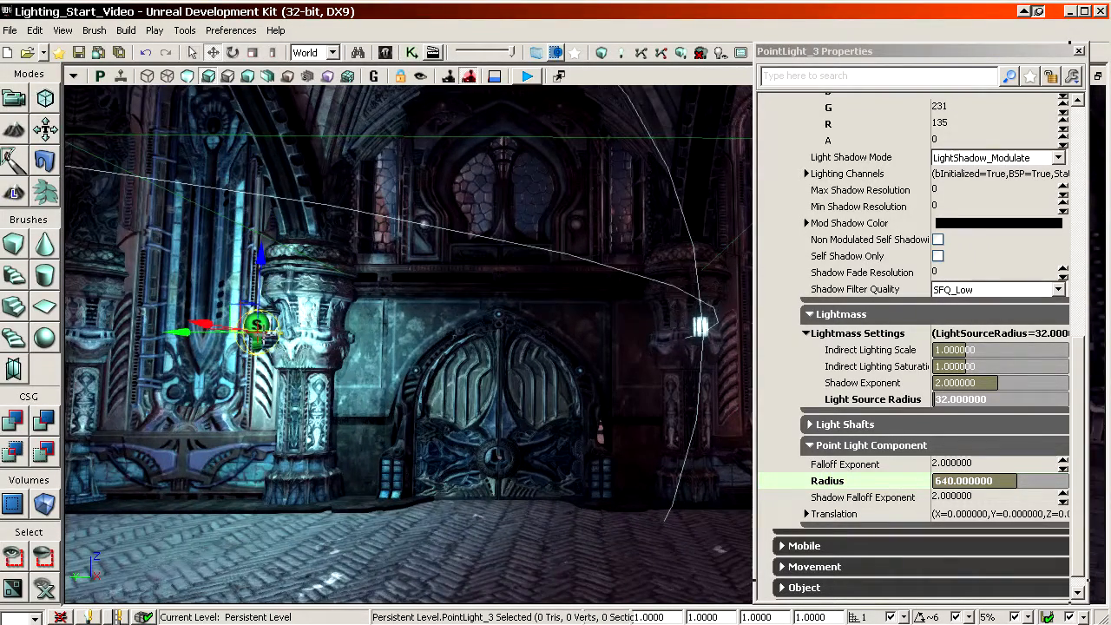
right_click_drag(555, 344, 569, 343)
left_click_drag(166, 334, 632, 347, "alt")
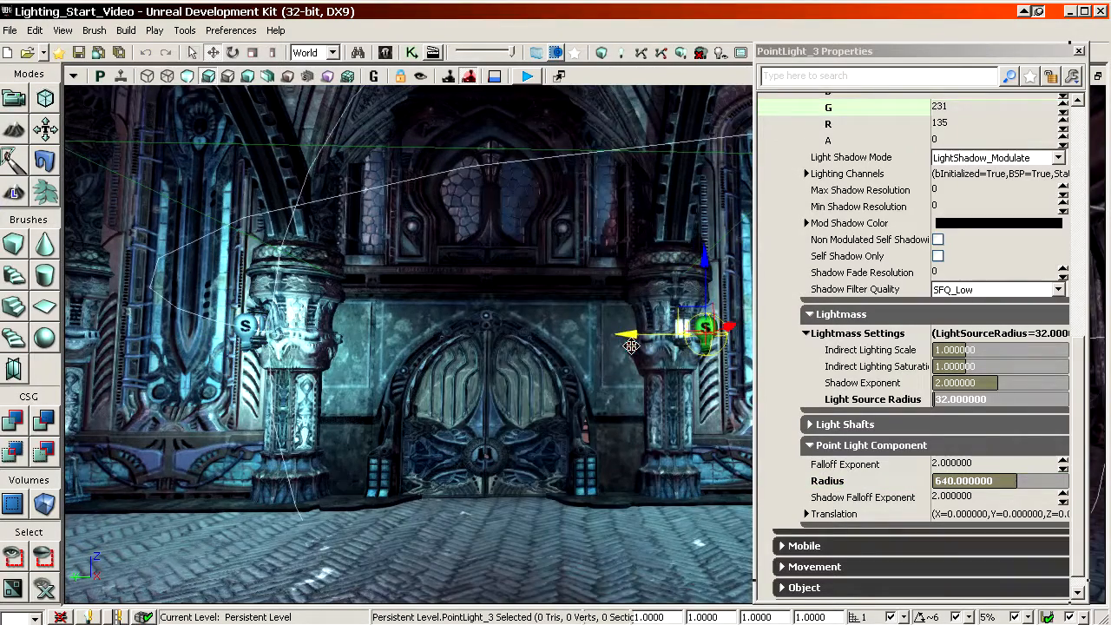
Step: Select both lantern lights beside the arched door and try radius values of 512 and 768 on them
left_click(247, 326, "ctrl")
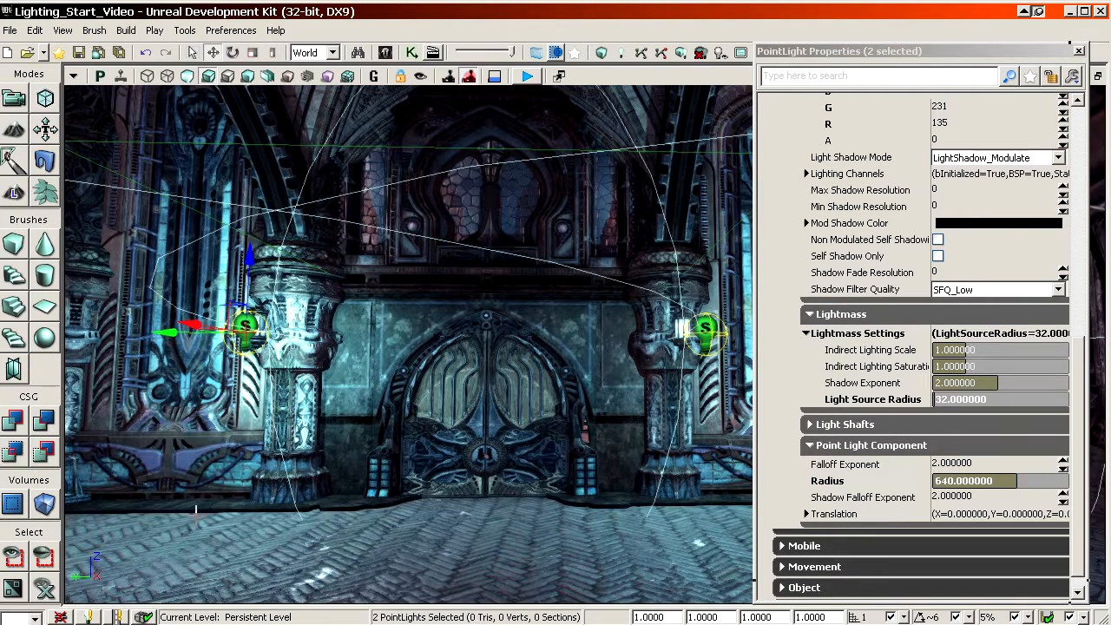
left_click(885, 480)
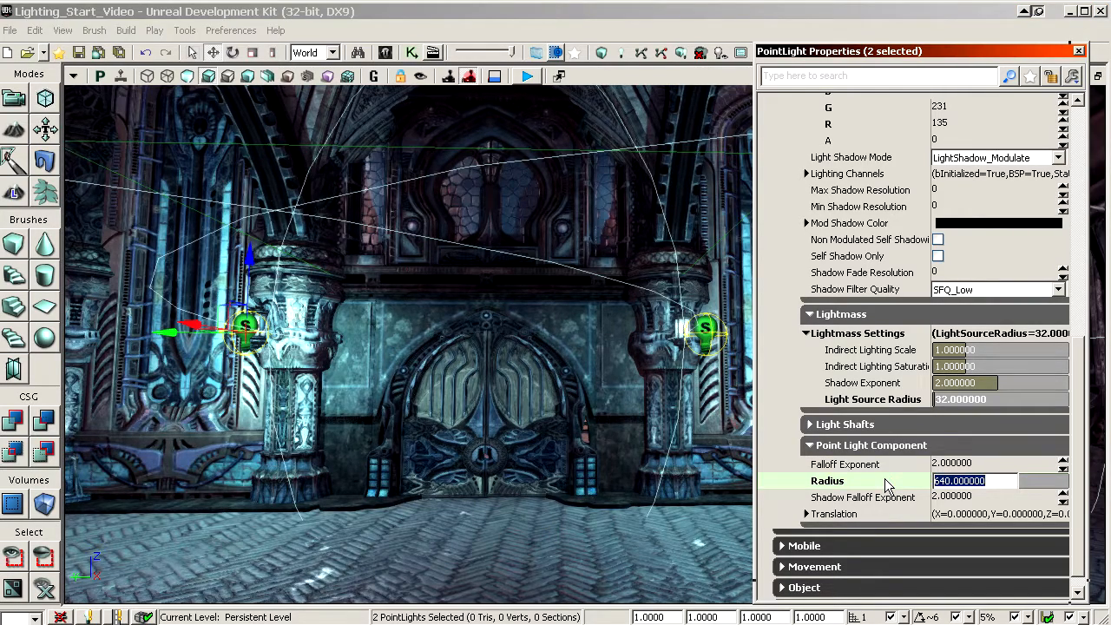
type("512")
key("Return")
mouse_move(612, 489)
left_mouse_down()
mouse_move(612, 556)
mouse_move(612, 489)
left_mouse_up()
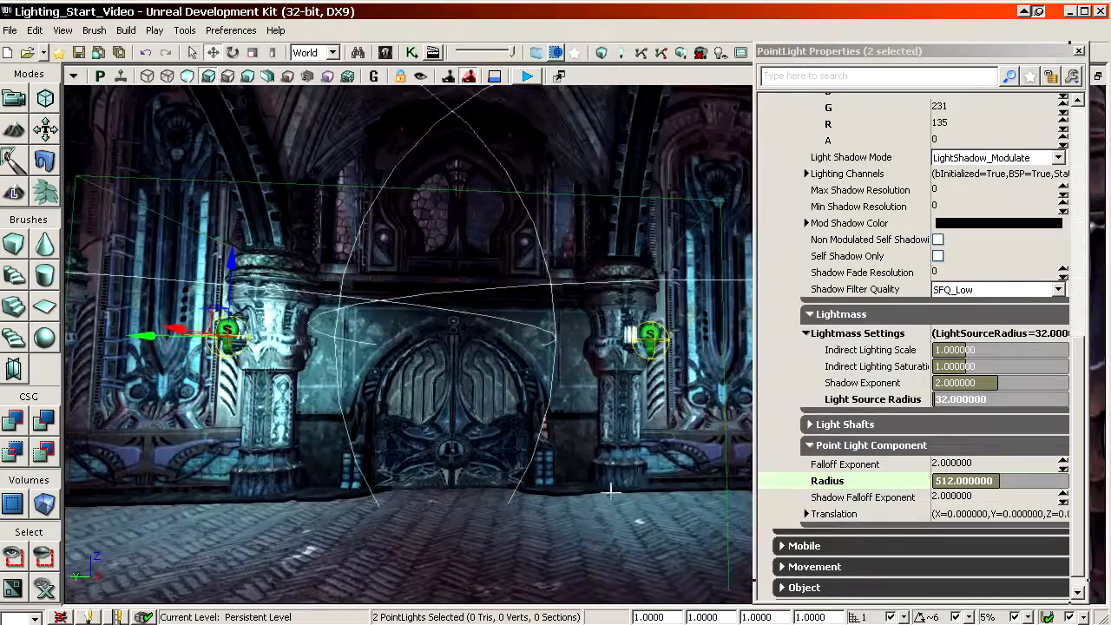
left_click(886, 483)
type("768")
key("Return")
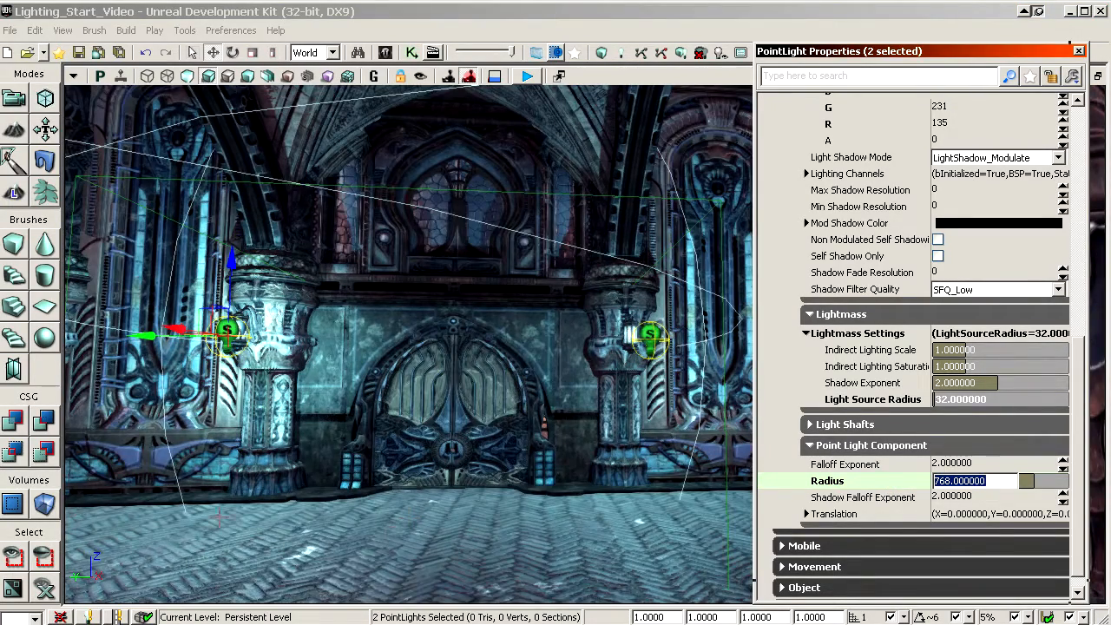
Step: Display the scene in the lighting-only view mode and examine the light around the arched door and vault
left_click(248, 77)
right_click_drag(347, 235, 330, 330)
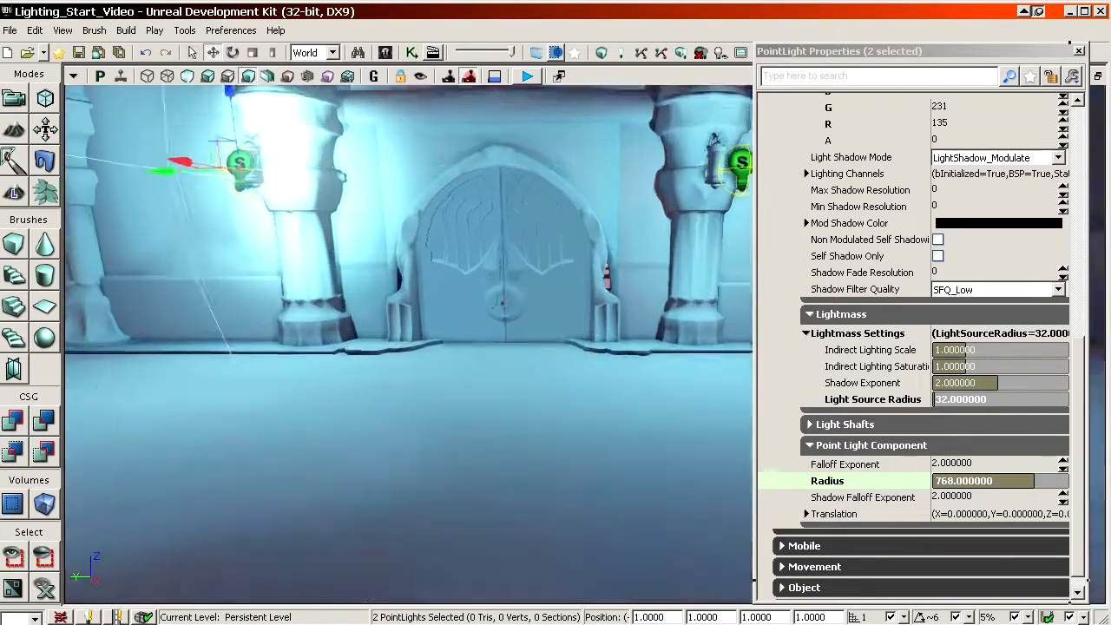
right_click_drag(409, 233, 409, 382)
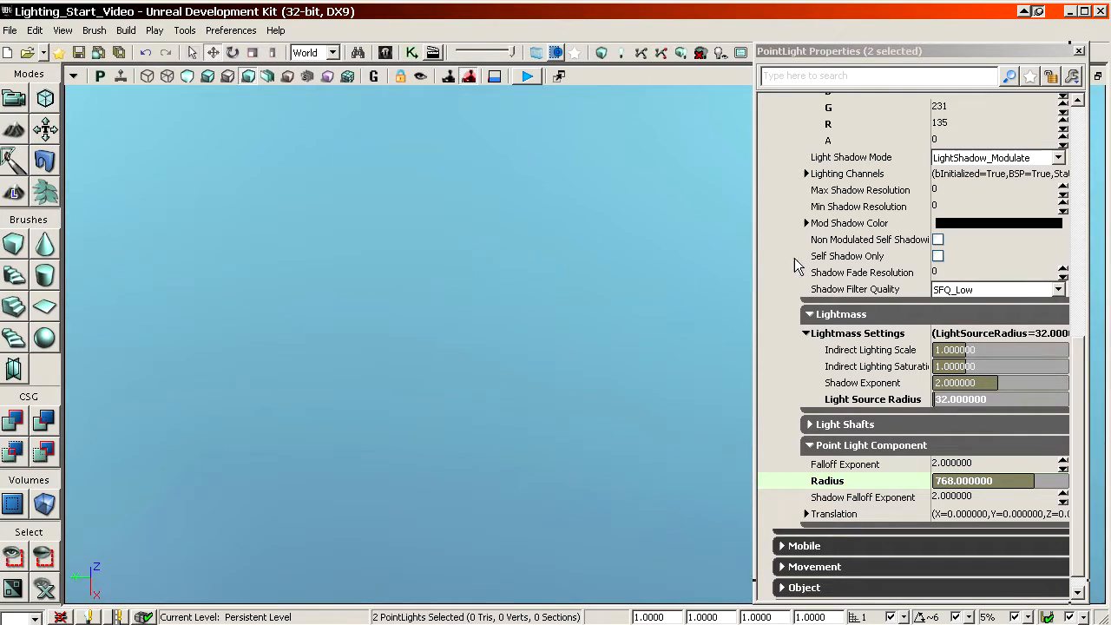
mouse_move(463, 307)
right_mouse_down()
mouse_move(463, 251)
mouse_move(463, 309)
right_mouse_up()
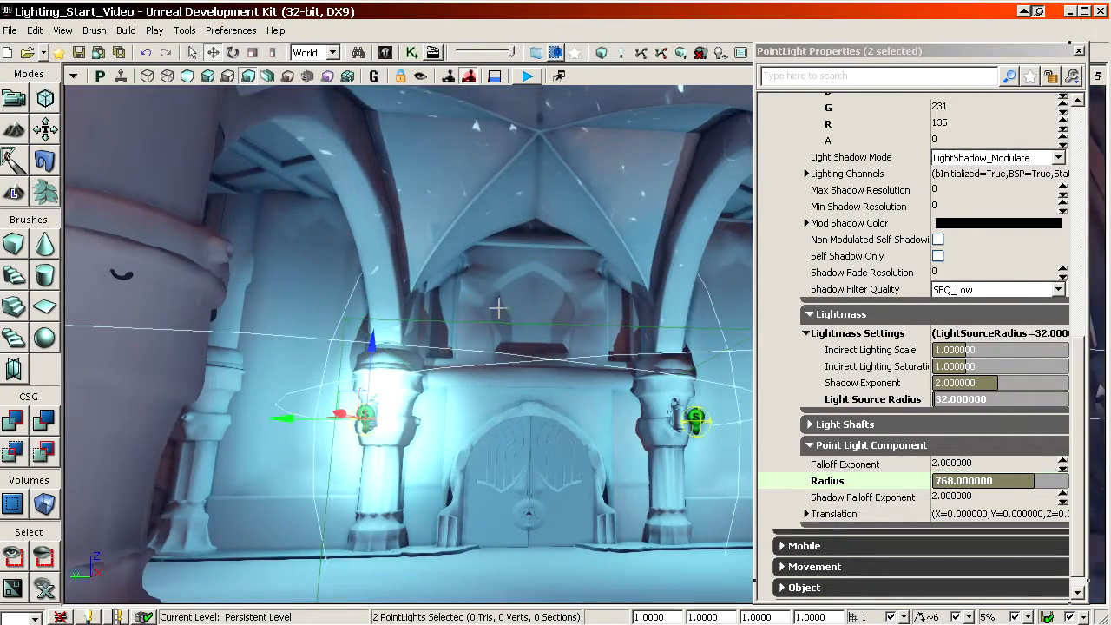
Step: Set the radius of both selected lantern lights to 512
left_click_drag(607, 388, 591, 317)
type("512")
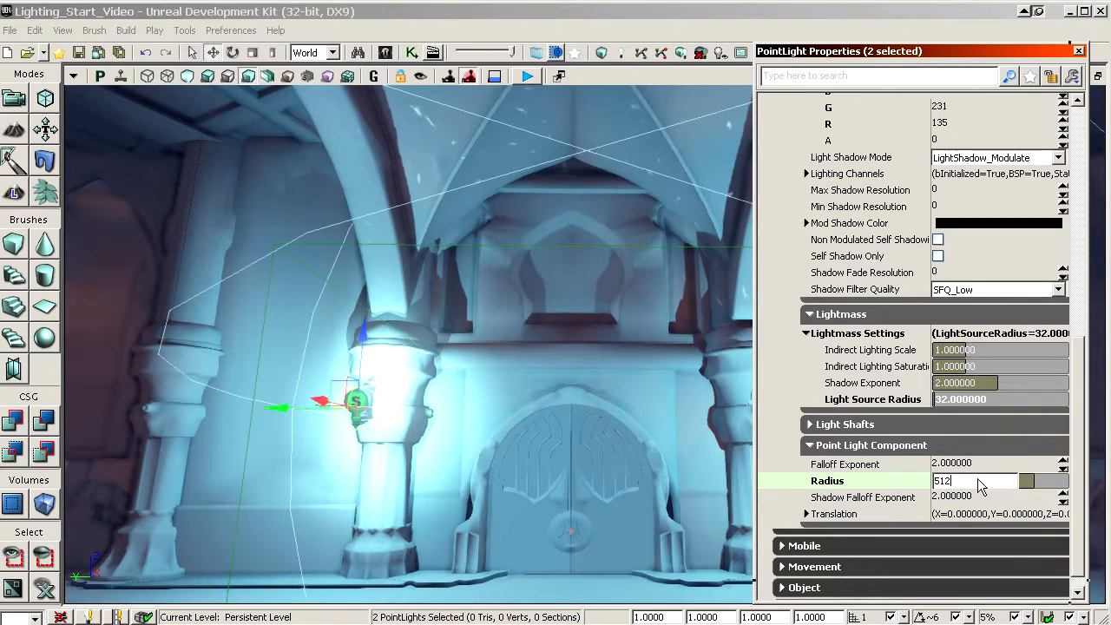
key("Return")
right_click_drag(514, 445, 533, 488)
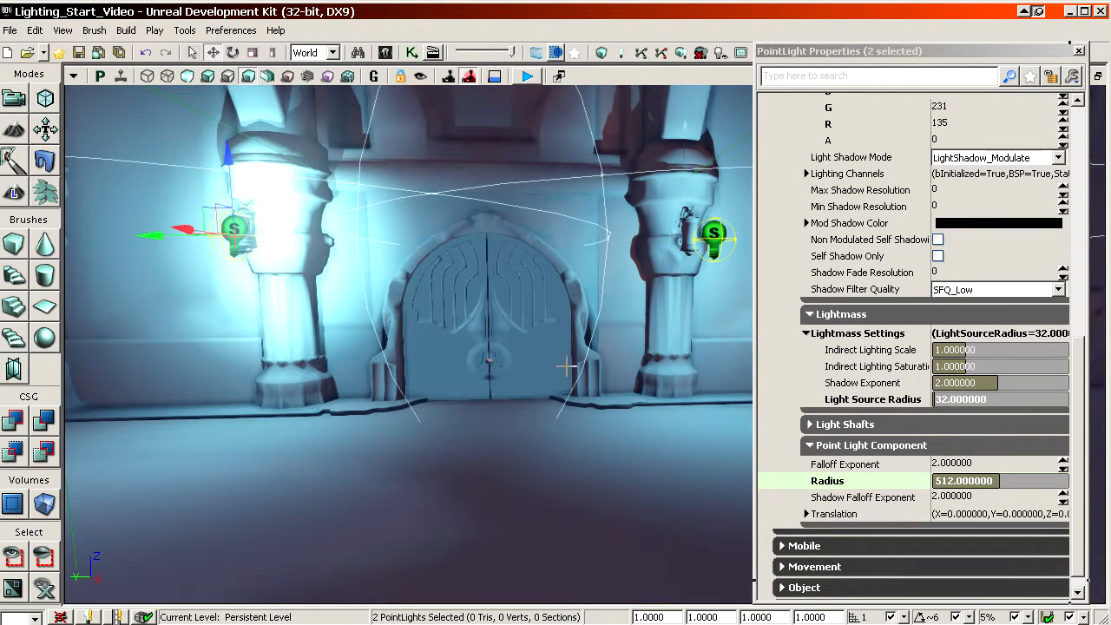
Step: Return the scene to the lit view mode and delete the point light at the second lantern across the arched door
left_click(208, 77)
left_click(714, 233)
key("Delete")
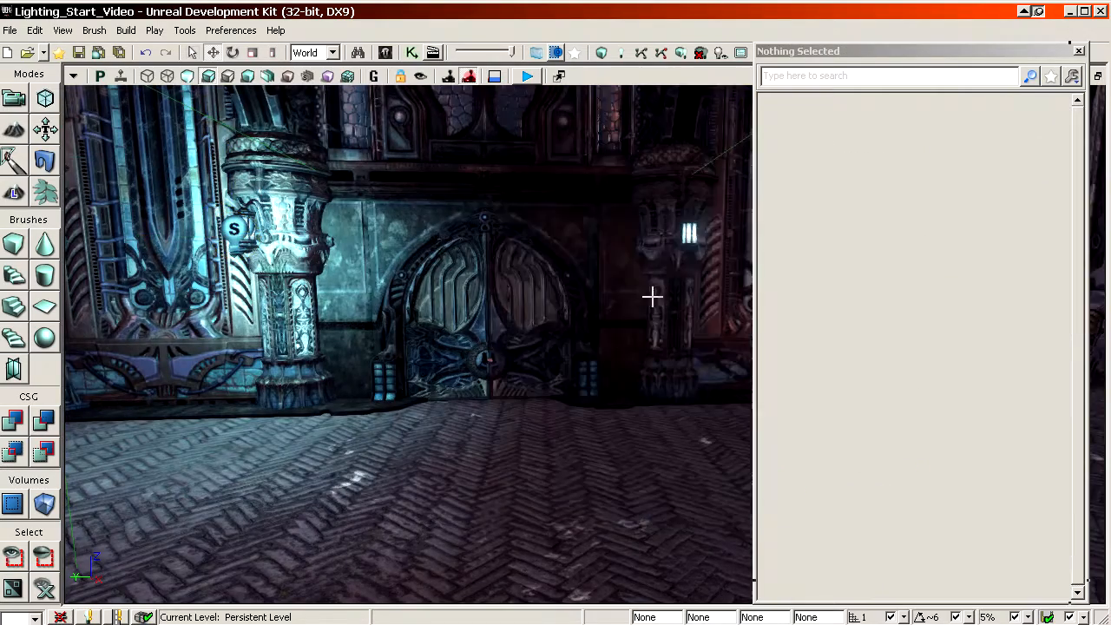
Step: Place a copy of the remaining pillar lantern's point light just above the domed lamp beside the cliff
right_click_drag(652, 295, 492, 362)
left_click(431, 383)
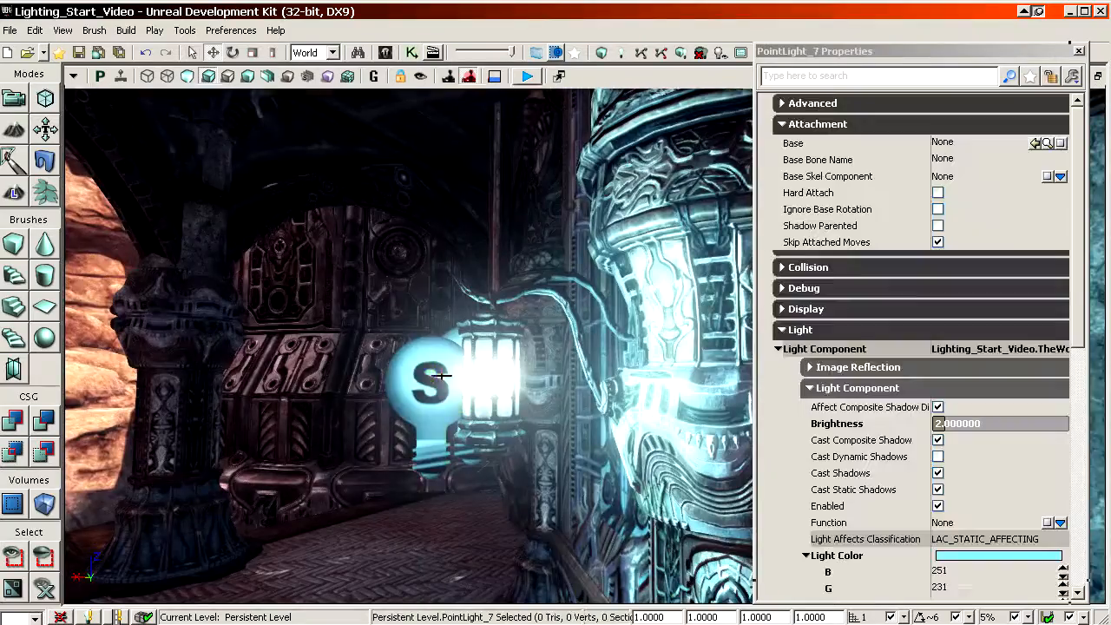
right_click_drag(694, 447, 627, 447)
left_click_drag(510, 384, 330, 384, "shift")
right_click_drag(330, 385, 521, 486)
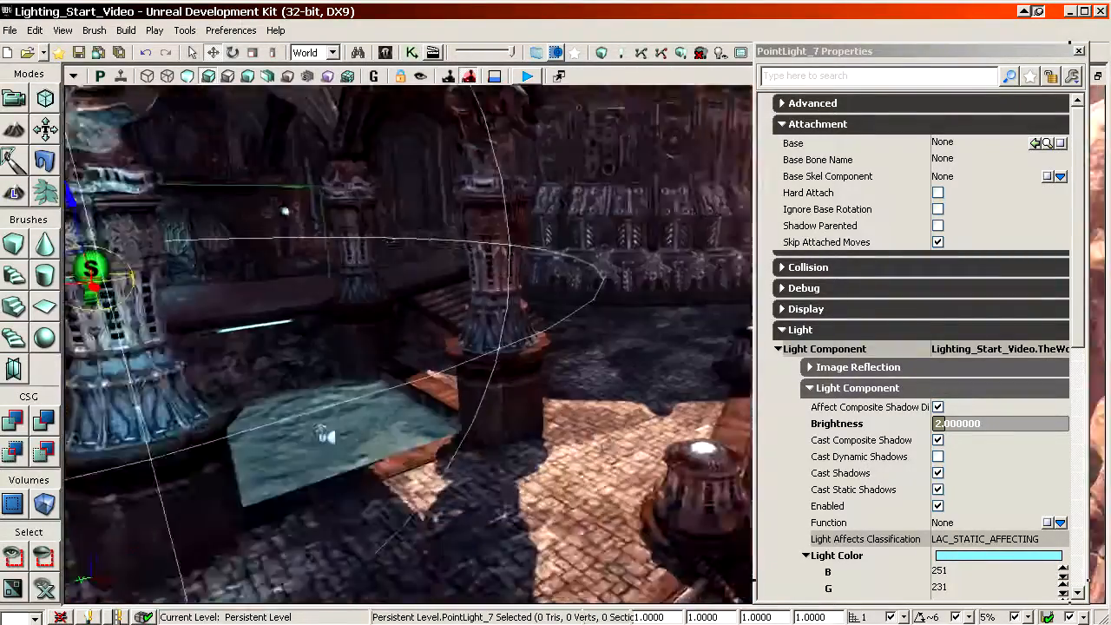
left_click_drag(104, 252, 156, 252, "shift")
left_click_drag(77, 156, 174, 251, "shift")
right_click_drag(603, 417, 564, 360)
left_click_drag(377, 382, 412, 403, "shift")
left_click_drag(350, 284, 349, 230, "shift")
left_click_drag(271, 371, 256, 374, "shift")
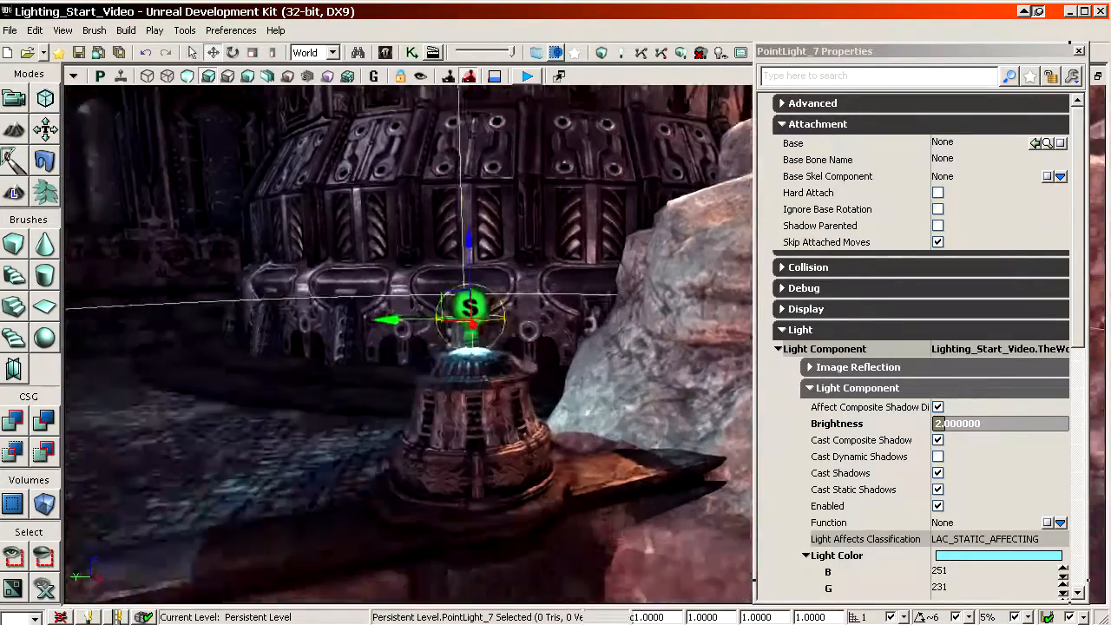
right_click_drag(408, 344, 426, 304)
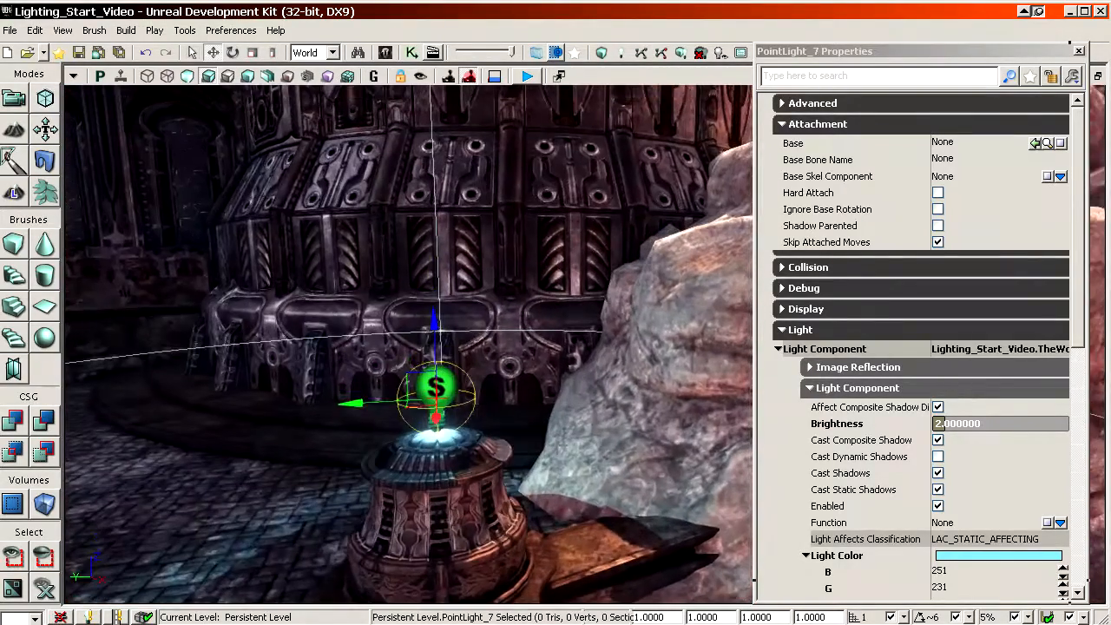
Step: Set the domed lamp light's brightness to 4 and its color's blue value to 250
left_click(939, 424)
type("2")
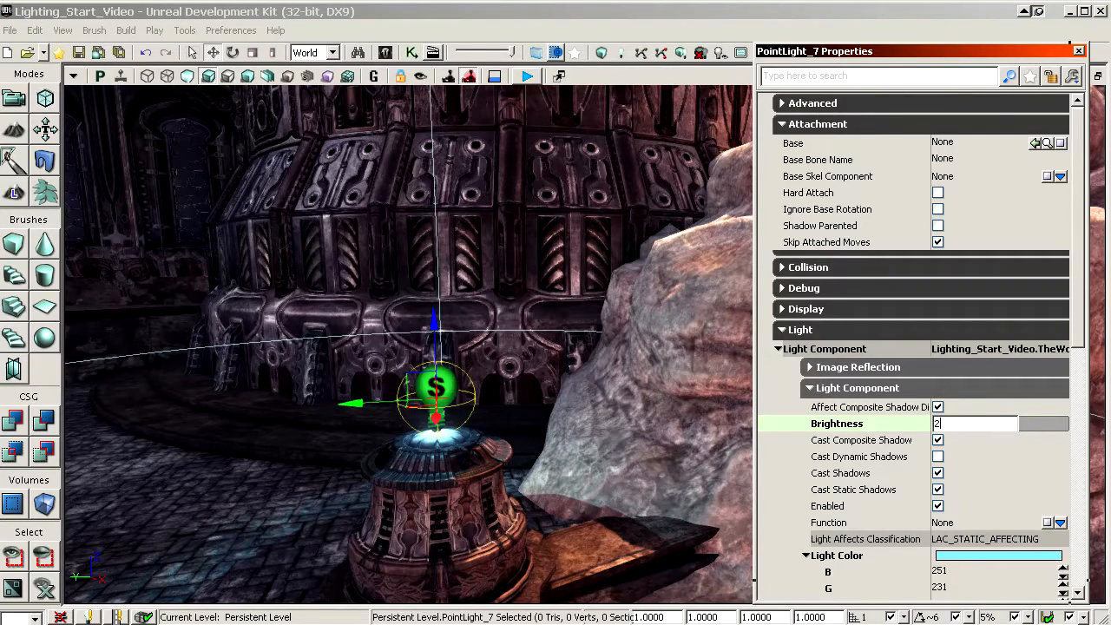
key("Return")
type("4")
key("Return")
left_click(854, 476)
scroll(885, 482, "down", 1)
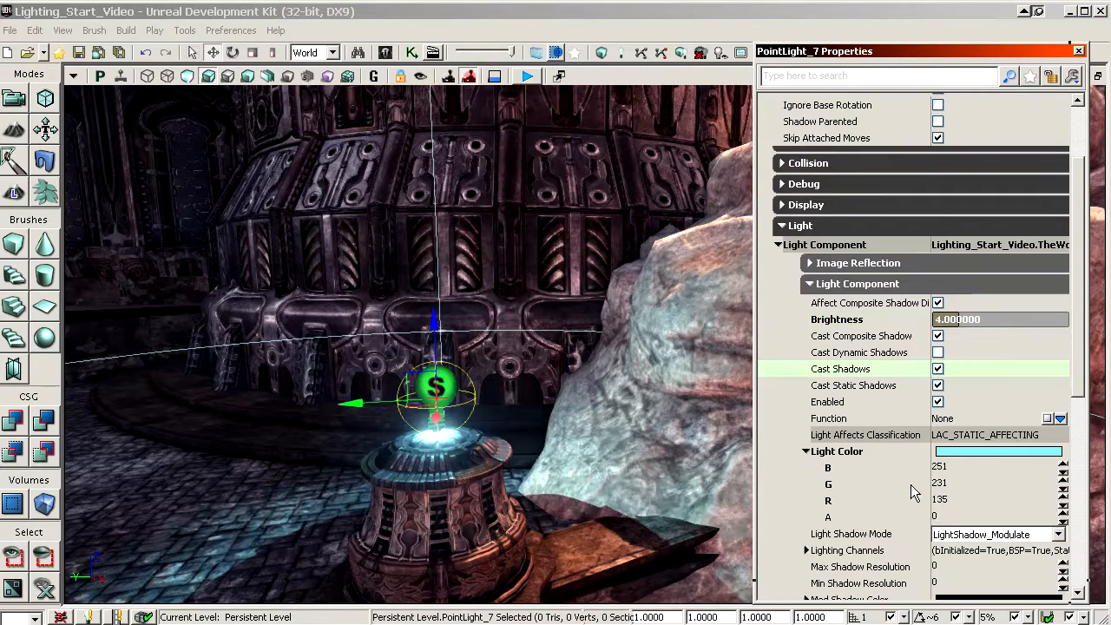
left_click(893, 467)
key("Return")
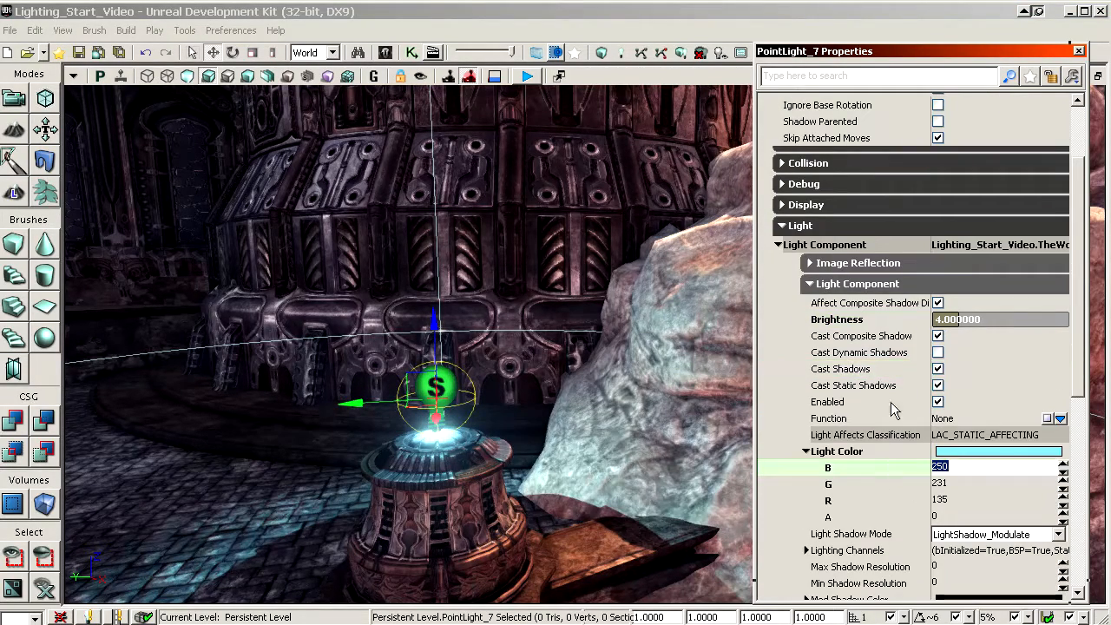
Step: Set the falloff exponent of the domed lamp's point light to 4
left_click(886, 354)
mouse_move(607, 356)
right_mouse_down()
mouse_move(716, 374)
mouse_move(651, 369)
mouse_move(656, 361)
mouse_move(573, 364)
mouse_move(626, 358)
right_mouse_up()
left_click(856, 455)
left_click(864, 484)
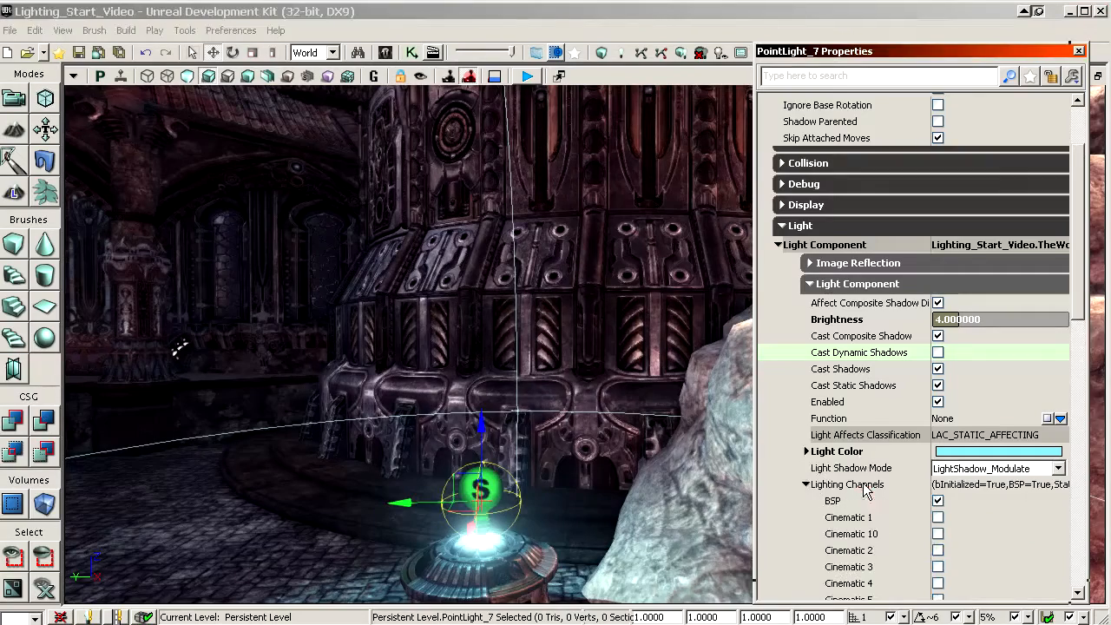
scroll(868, 469, "down", 2)
left_click(863, 399)
scroll(869, 454, "down", 5)
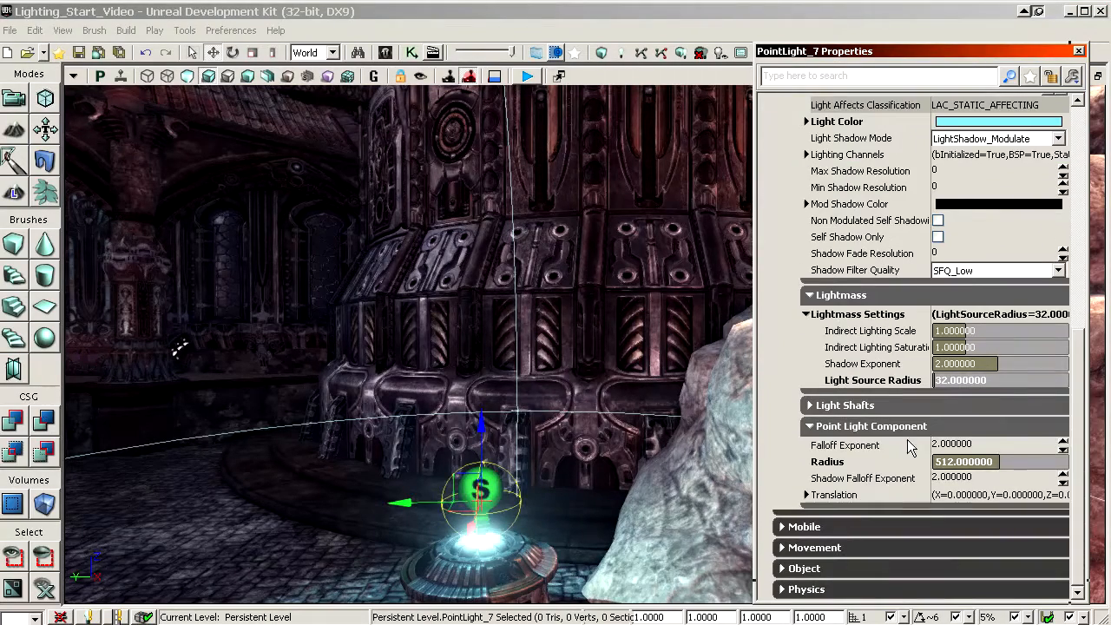
left_click(875, 448)
type("4")
key("Return")
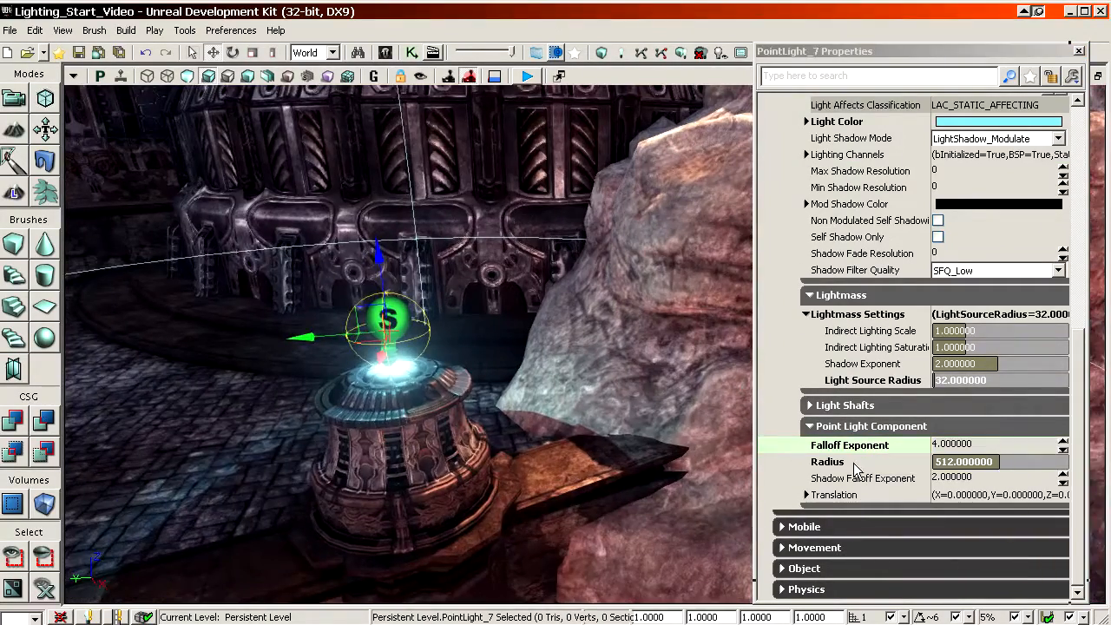
Step: Set the radius of the domed lamp's point light to 768
left_click(854, 462)
type("768")
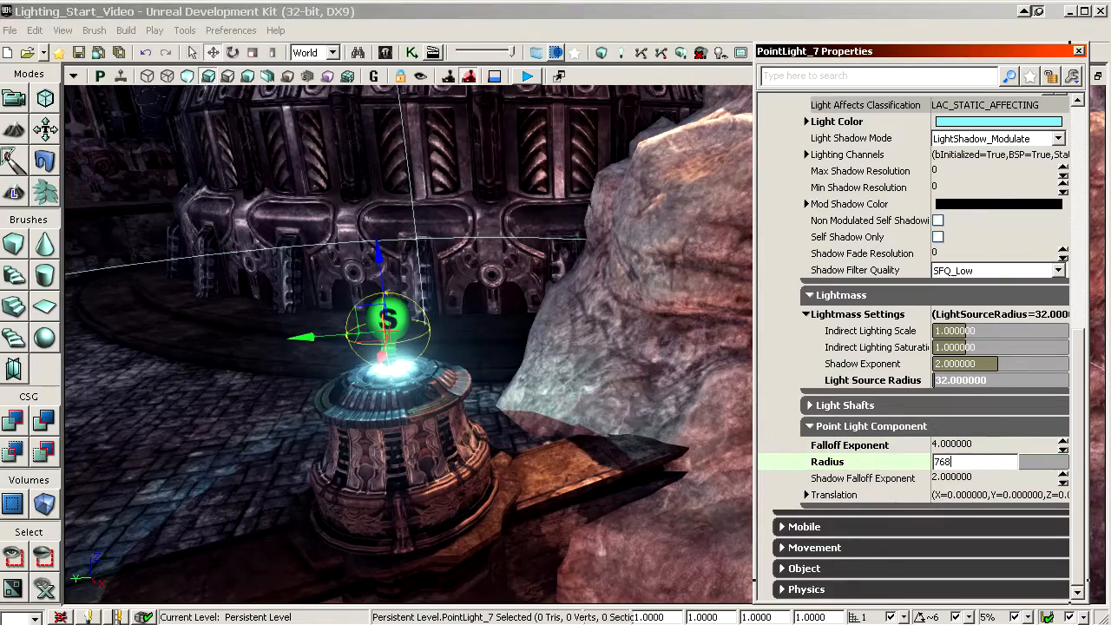
key("Return")
Step: Add a new point light at the row of small lamps on the vaulted ceiling arch and adjust its position beside them
right_click_drag(408, 347, 491, 293)
key("l")
left_click(473, 313)
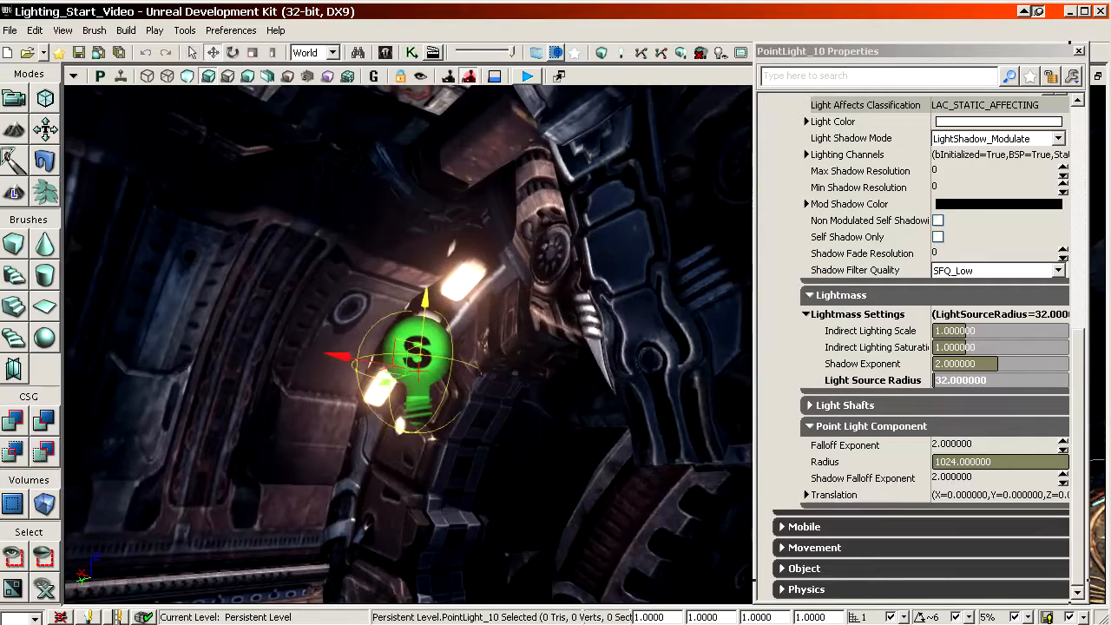
left_click_drag(425, 300, 426, 304)
mouse_move(425, 304)
right_mouse_down()
mouse_move(391, 283)
mouse_move(413, 295)
right_mouse_up()
Step: Set the indirect lighting scale of the arch lamps' point light to 0.5
left_click(991, 172)
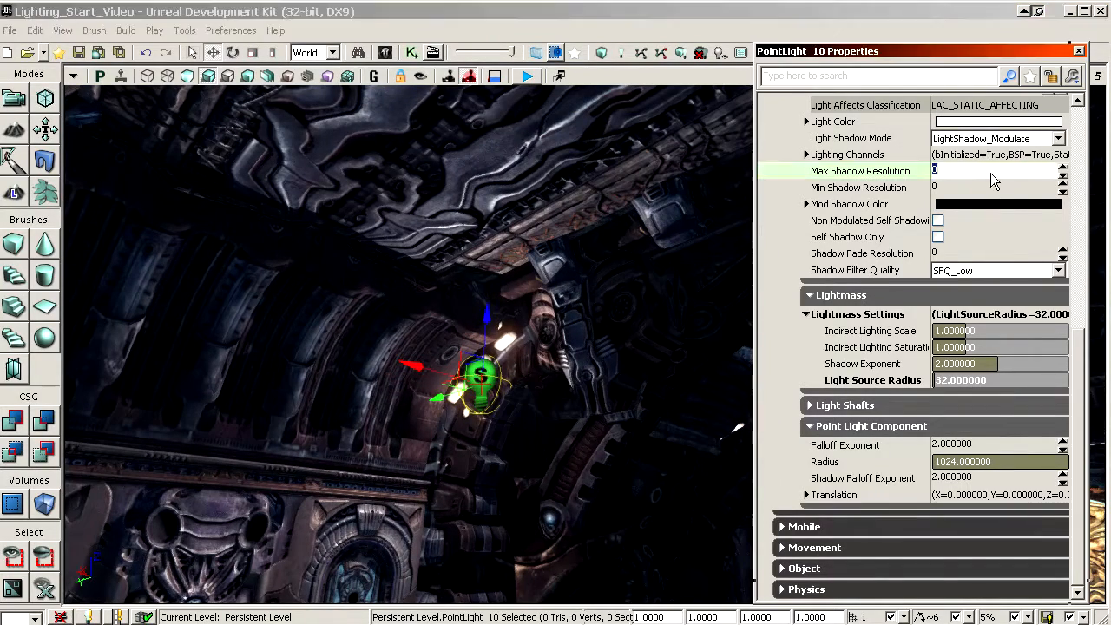
left_click(888, 334)
type("0.5")
key("Return")
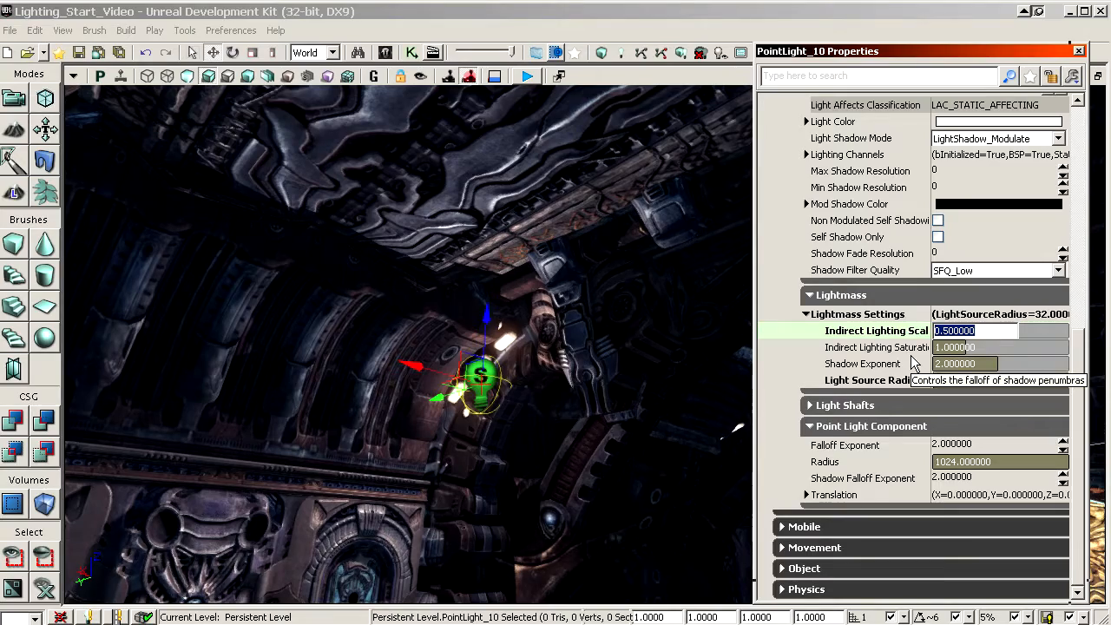
right_click_drag(708, 387, 628, 386)
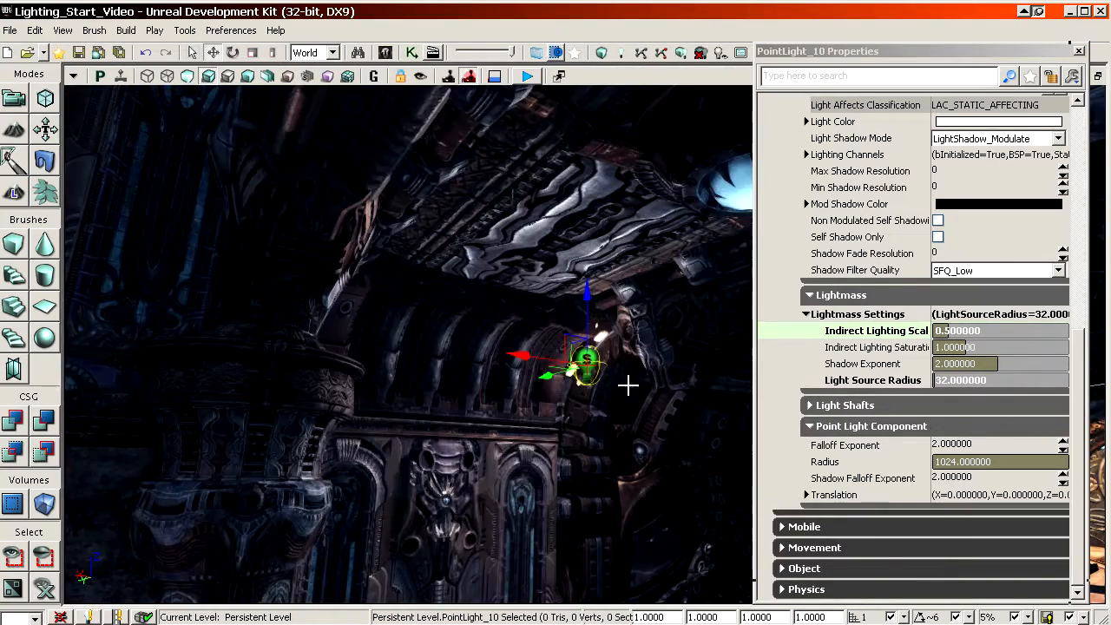
right_click_drag(662, 431, 597, 411)
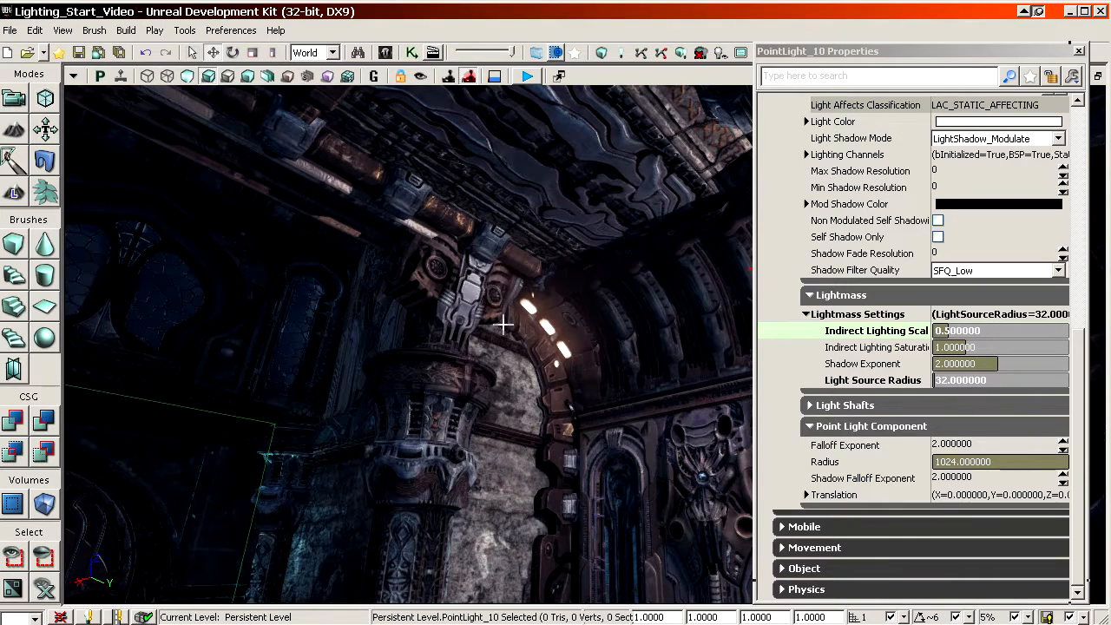
left_click(1072, 407)
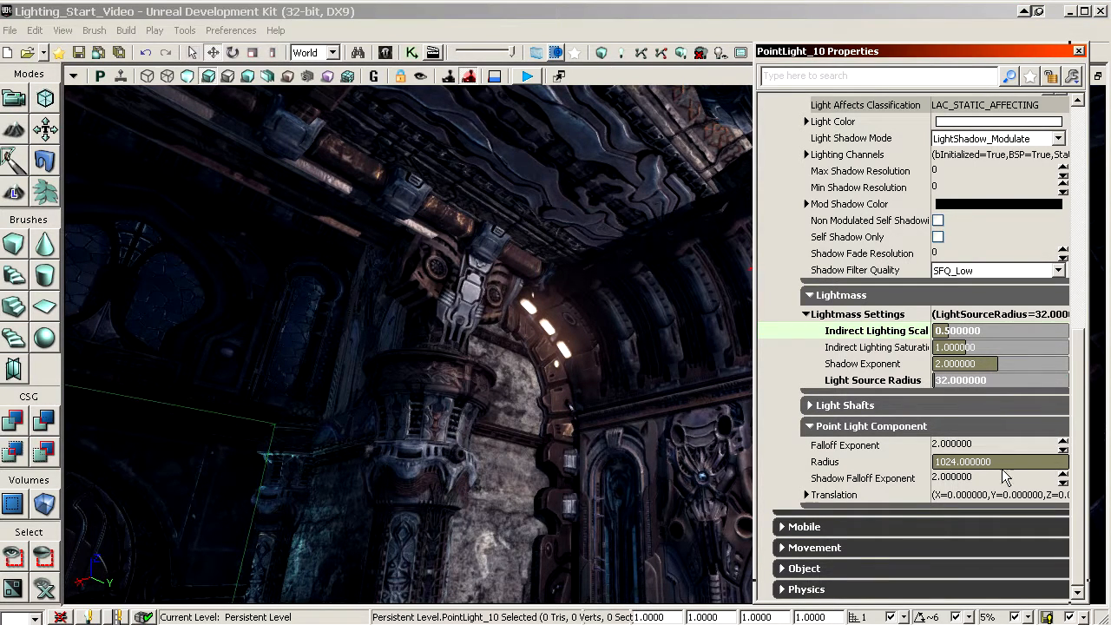
Step: Try radius values of 256 and 512 on the arch lamps' point light and set it to 320
left_click(975, 464)
type("256")
right_click_drag(524, 388, 641, 259)
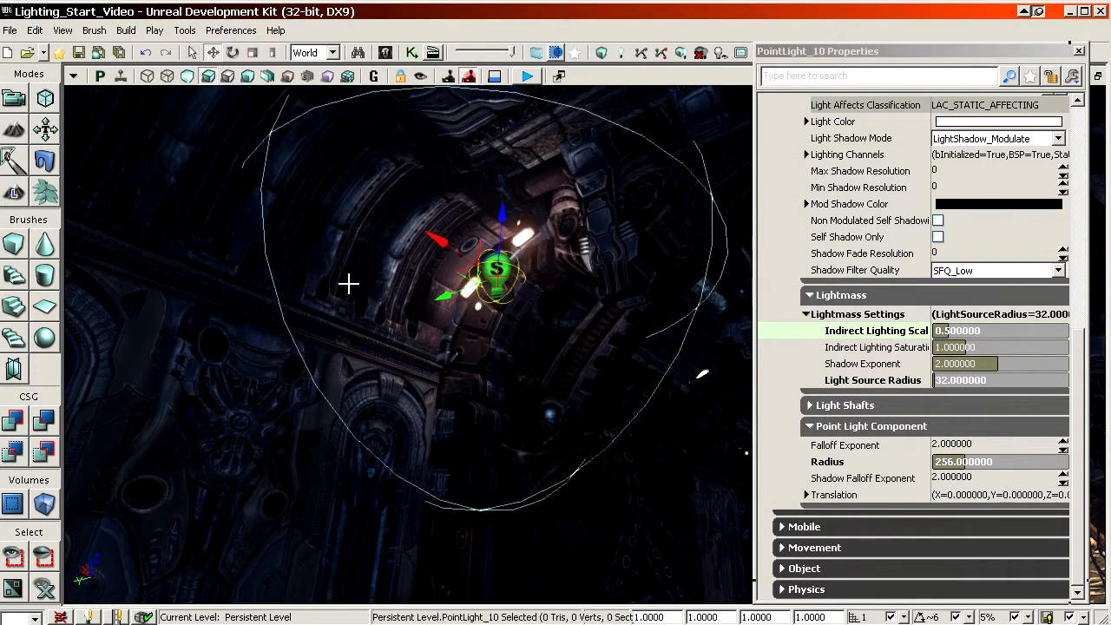
left_click(908, 466)
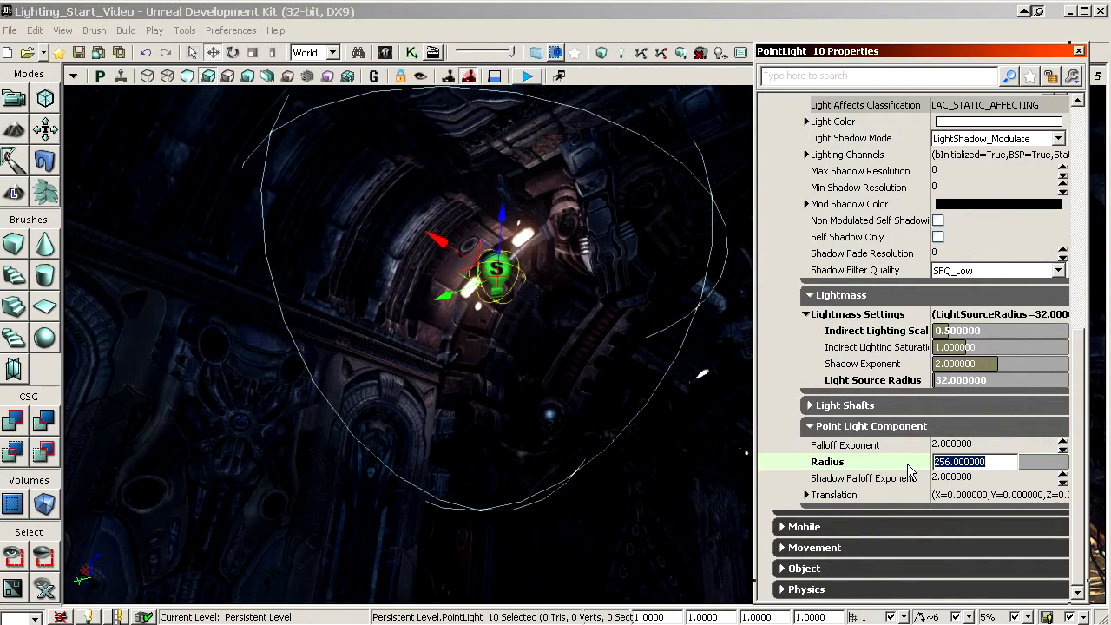
type("512")
key("Return")
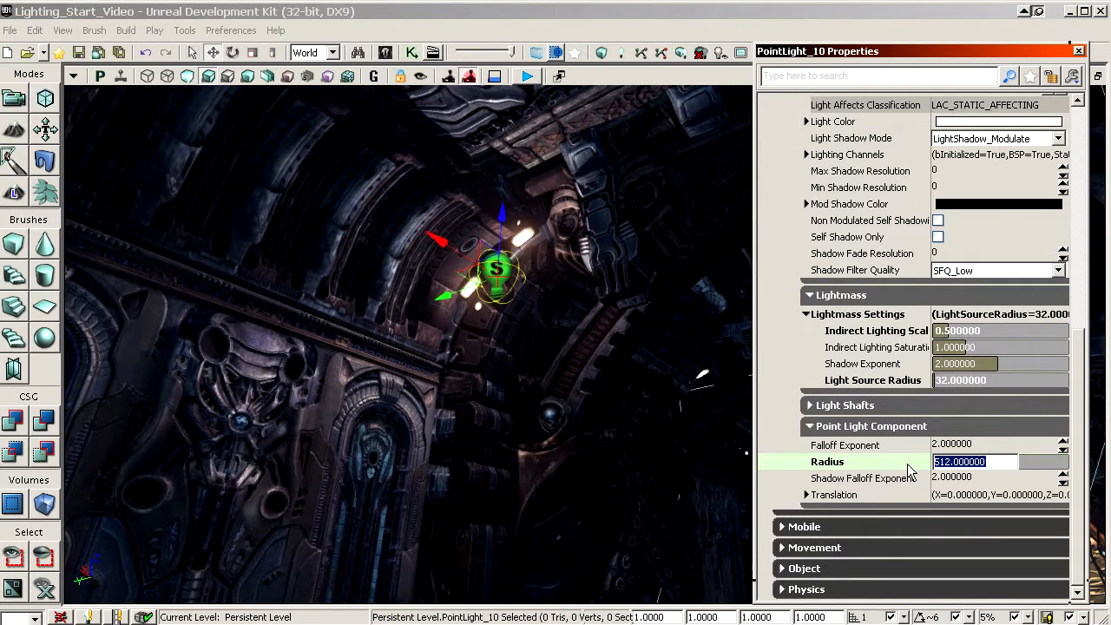
type("320")
key("Return")
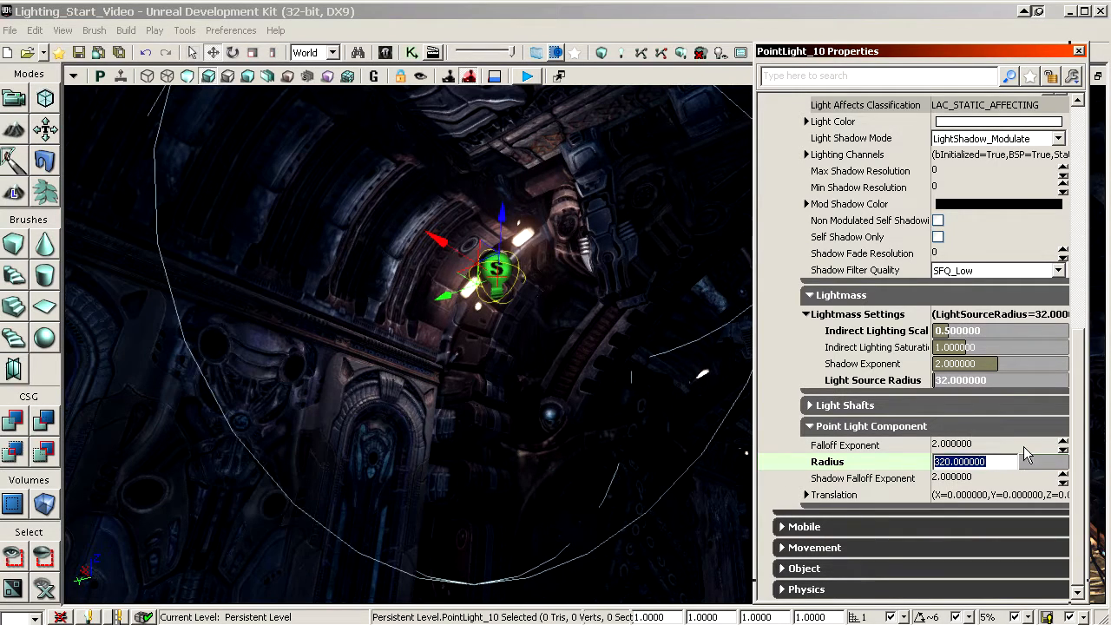
Step: Set the brightness of the arch lamps' point light to 2
scroll(1030, 194, "up", 5)
scroll(962, 305, "down", 2)
left_click(903, 274)
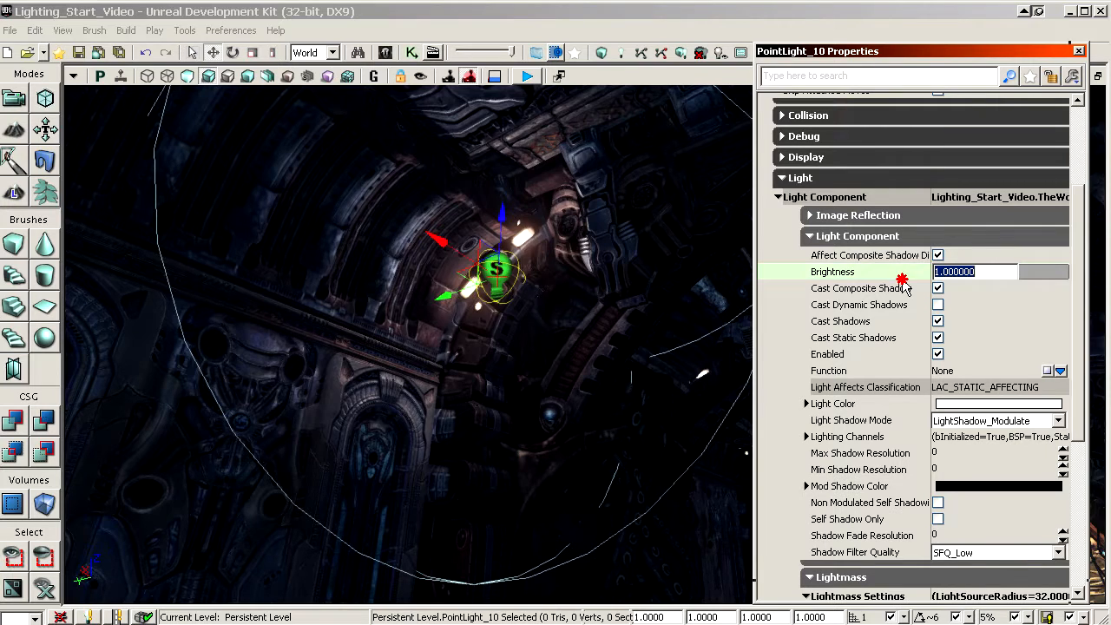
type("2")
key("Return")
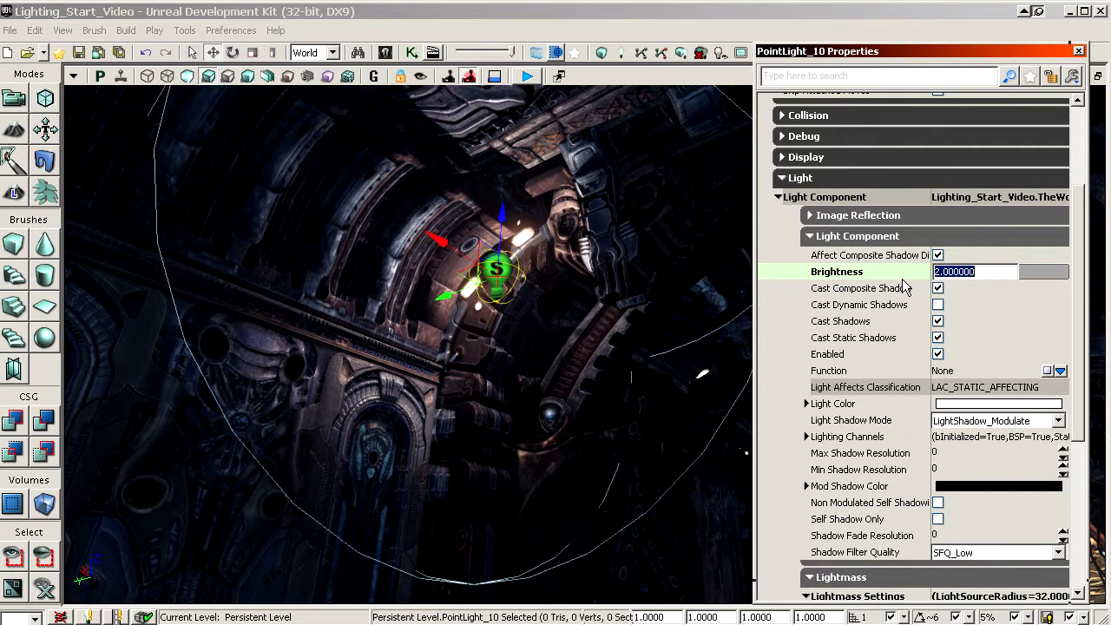
Step: Set the arch light's color to a warm orange, hex 00FFC780, judging it in the scene without editor icons
left_click(981, 407)
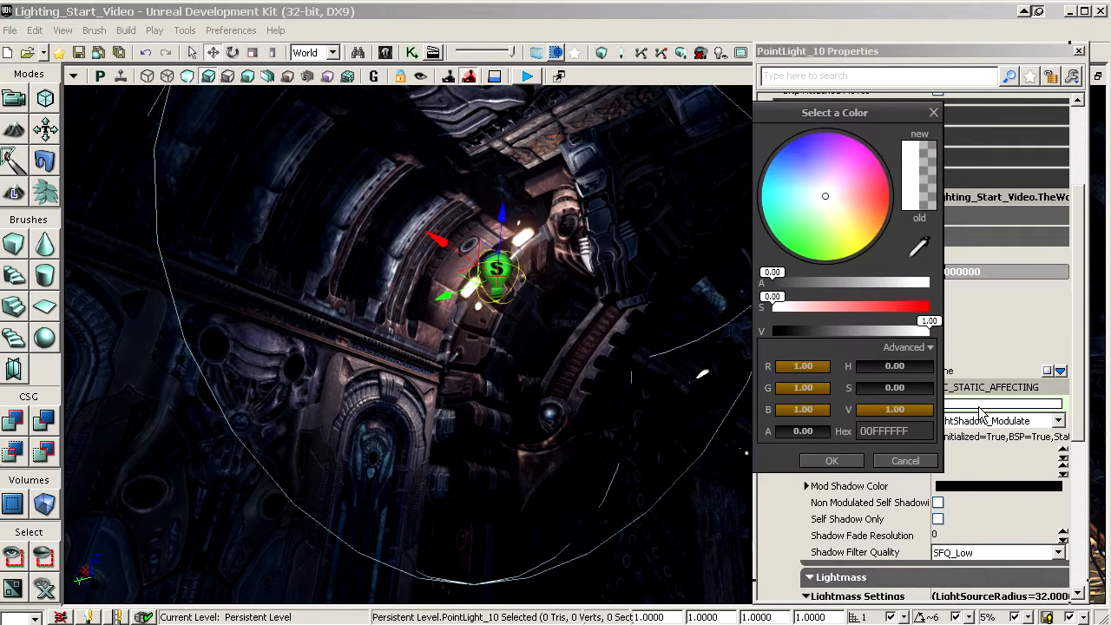
left_click_drag(864, 225, 860, 218)
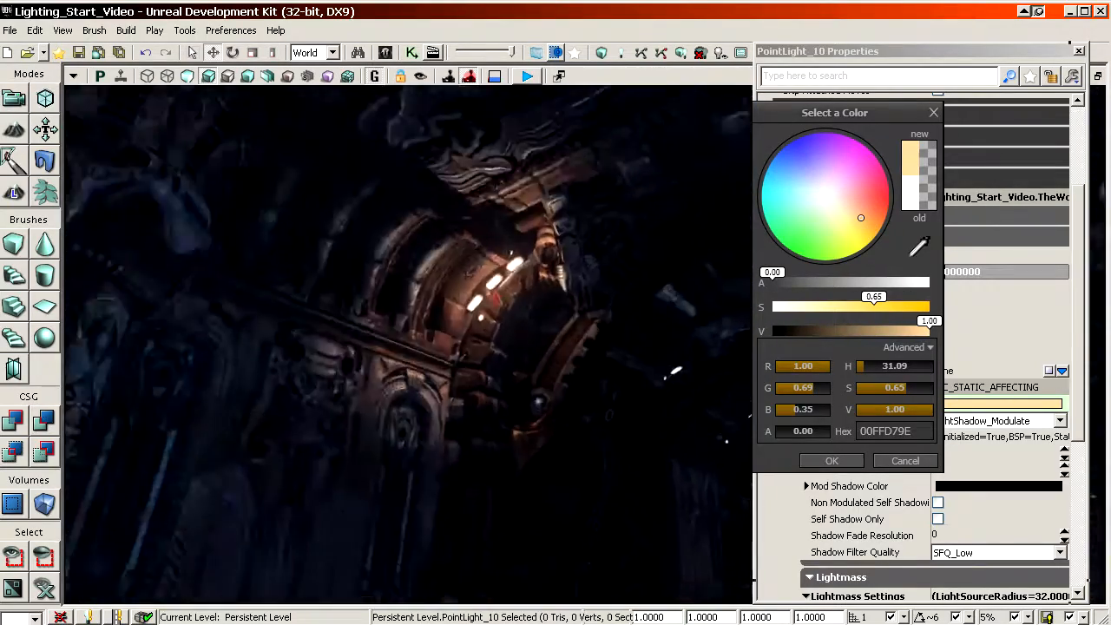
right_click_drag(495, 287, 490, 339)
left_click_drag(862, 217, 870, 219)
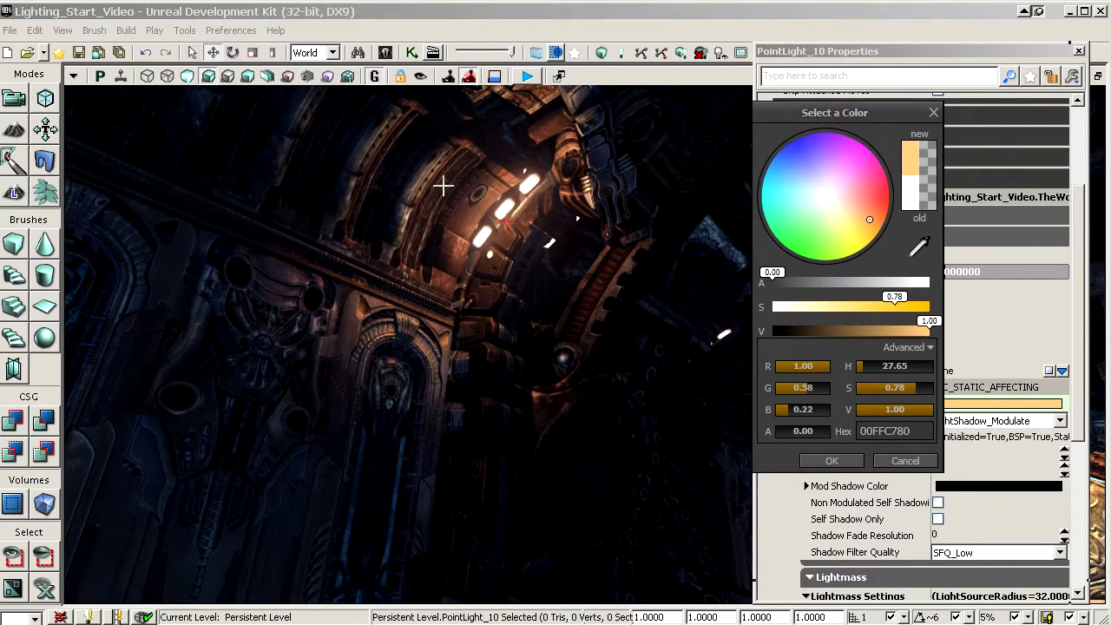
right_click_drag(560, 193, 573, 249)
key("g")
key("g")
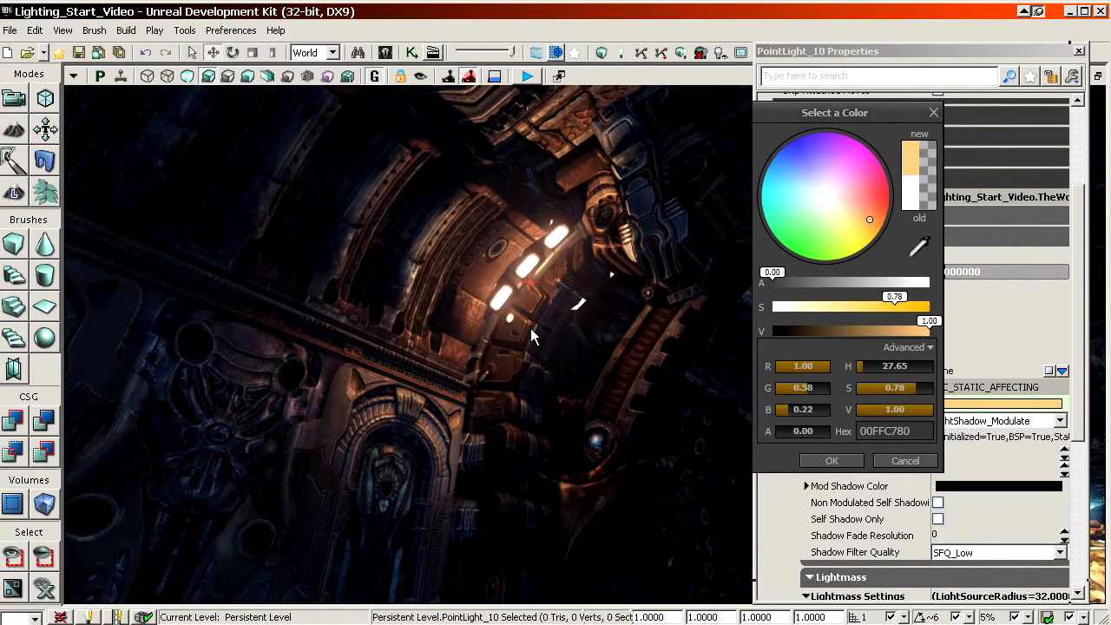
right_click_drag(531, 335, 580, 347)
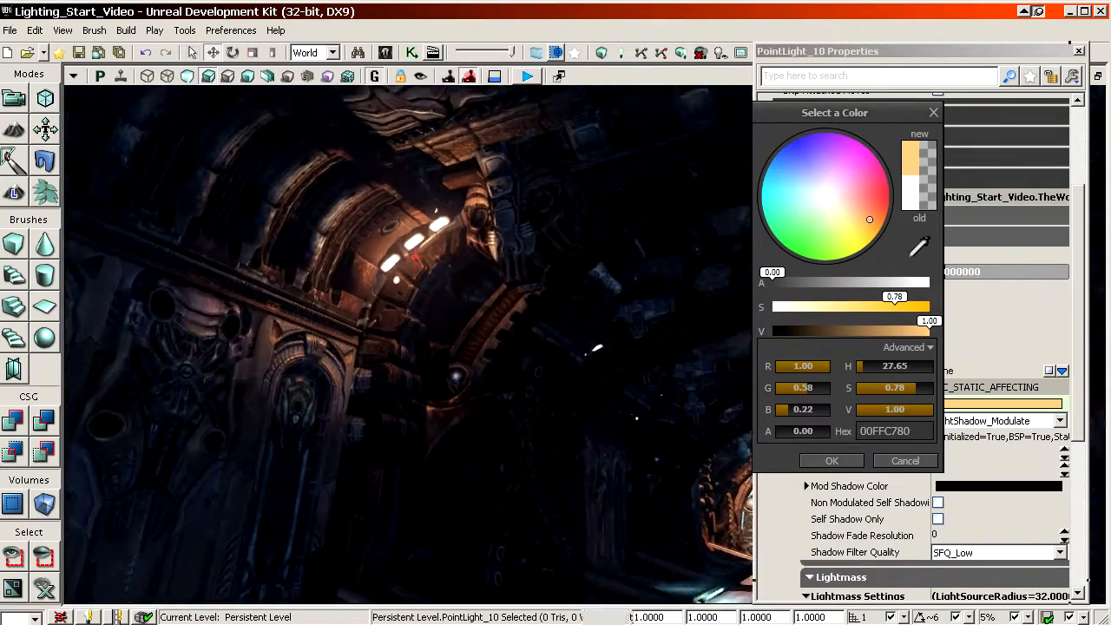
left_click(832, 460)
key("g")
Step: Copy the floor tube's cyan point light and raise the copy in front of the carved round door
right_click_drag(652, 399, 777, 434)
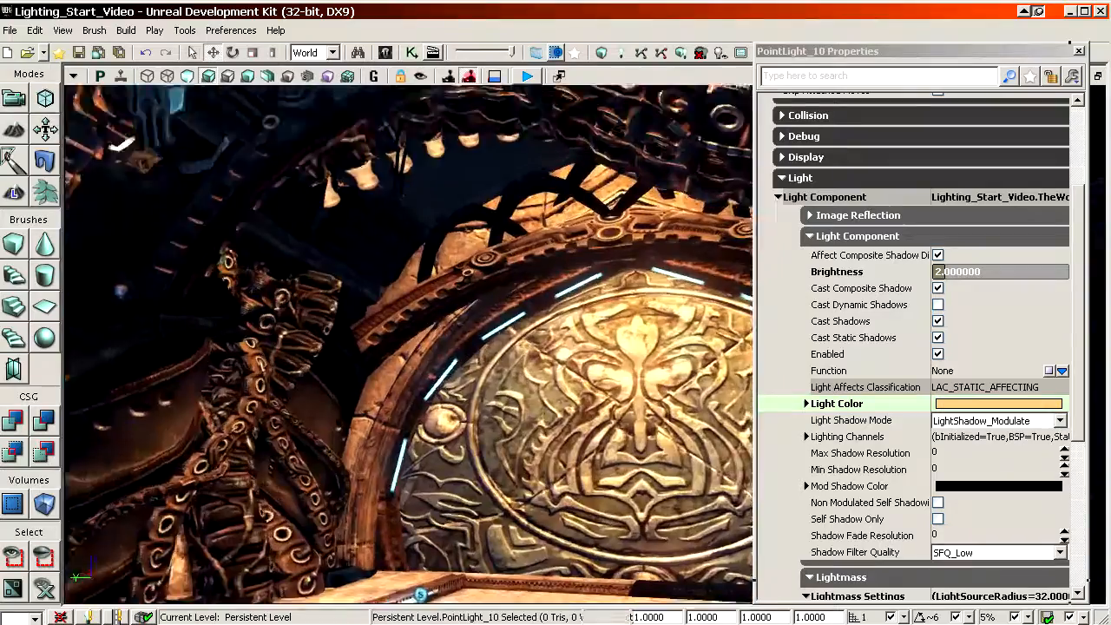
right_click_drag(408, 347, 613, 397)
left_click(374, 482)
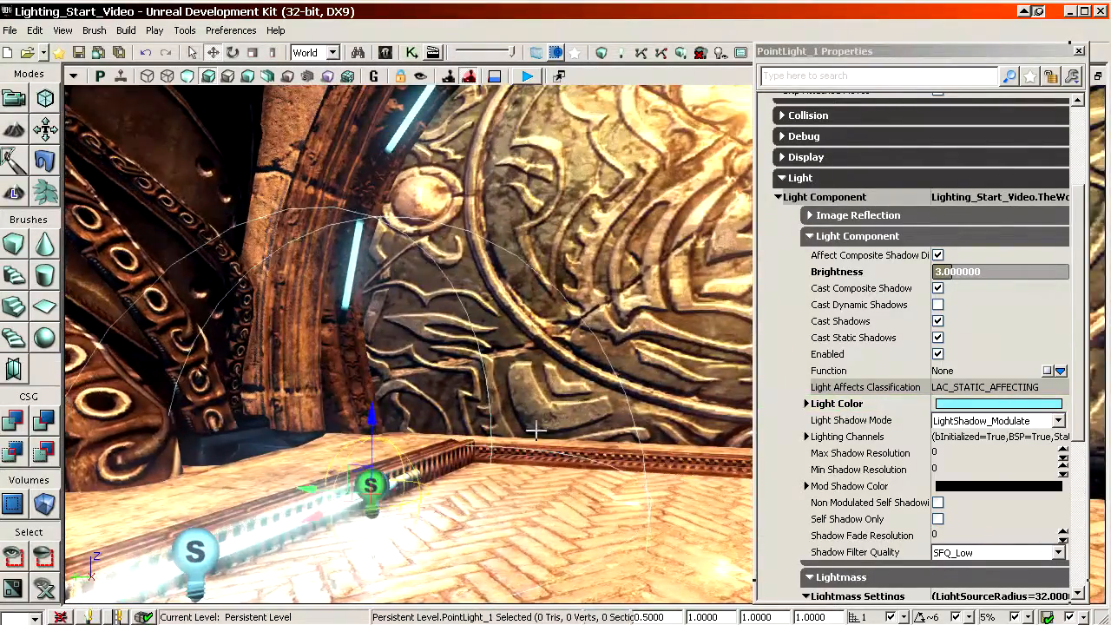
right_click_drag(536, 430, 521, 486)
left_click_drag(330, 386, 330, 295, "alt+shift")
left_click_drag(301, 478, 347, 417, "alt+shift")
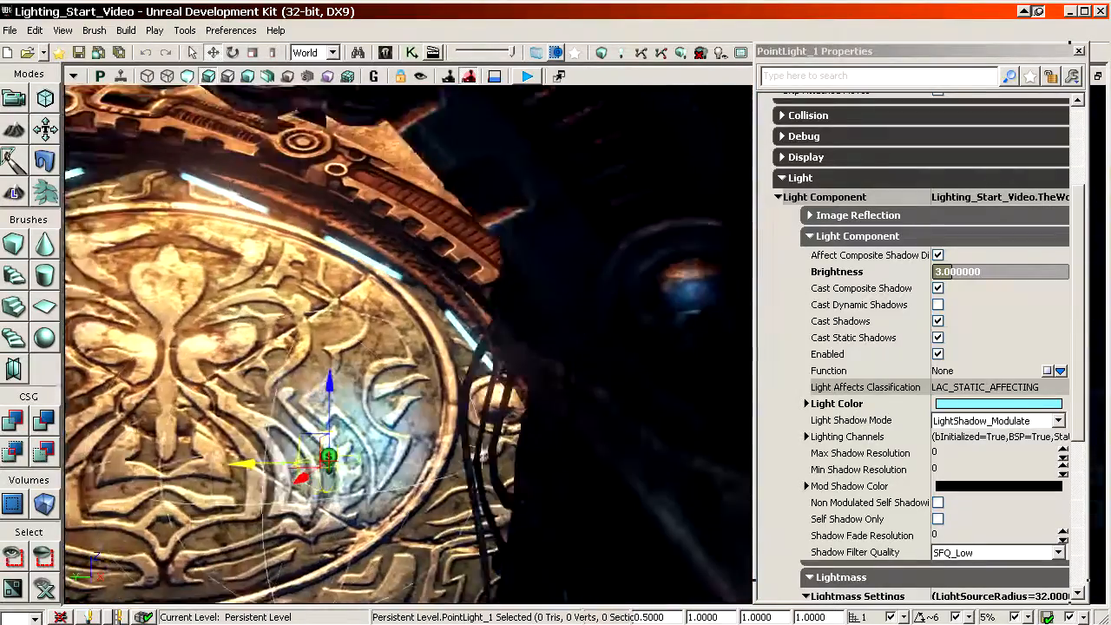
Step: Move the copied cyan light across the carved door to the lowest glowing tube on its opposite rim
left_click_drag(243, 465, 330, 465, "shift")
right_click_drag(330, 465, 226, 460)
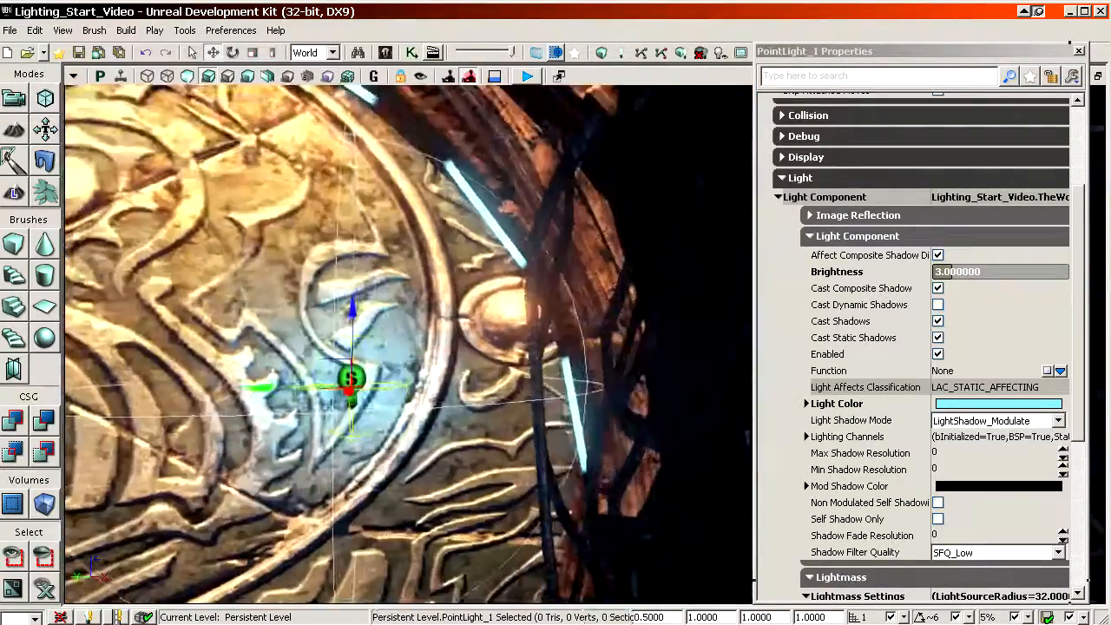
right_click_drag(295, 347, 261, 386)
left_click_drag(295, 348, 413, 348, "shift")
right_click_drag(412, 348, 222, 309)
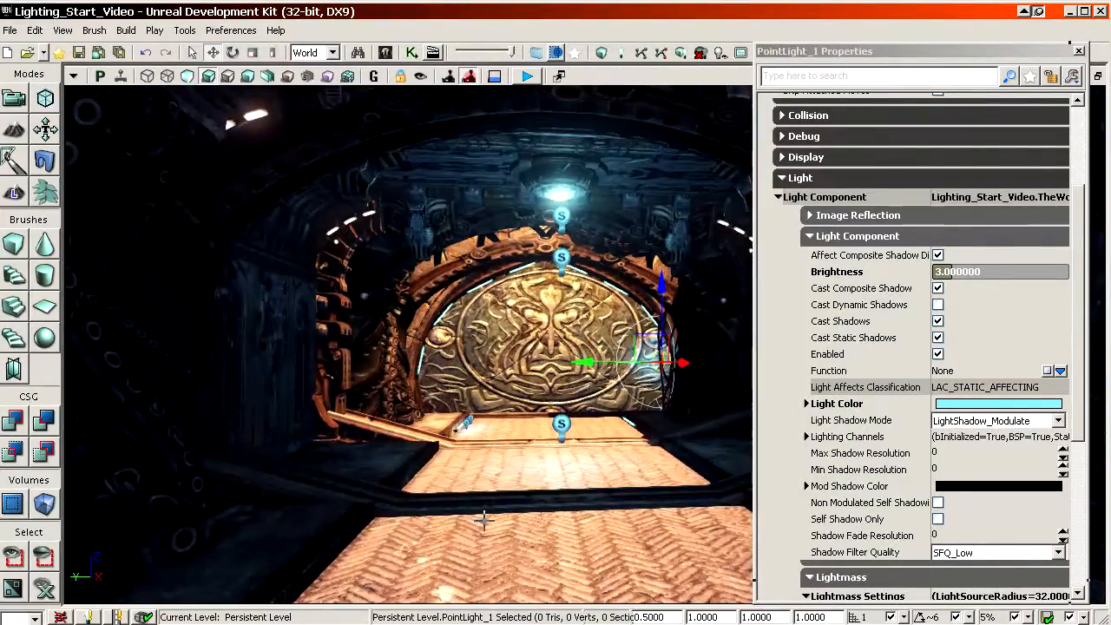
mouse_move(408, 348)
right_mouse_down()
mouse_move(356, 356)
mouse_move(408, 339)
mouse_move(374, 347)
mouse_move(400, 348)
mouse_move(382, 338)
mouse_move(408, 348)
right_mouse_up()
left_click_drag(408, 347, 477, 239)
left_click_drag(426, 515, 428, 486)
left_click_drag(345, 488, 486, 488, "shift")
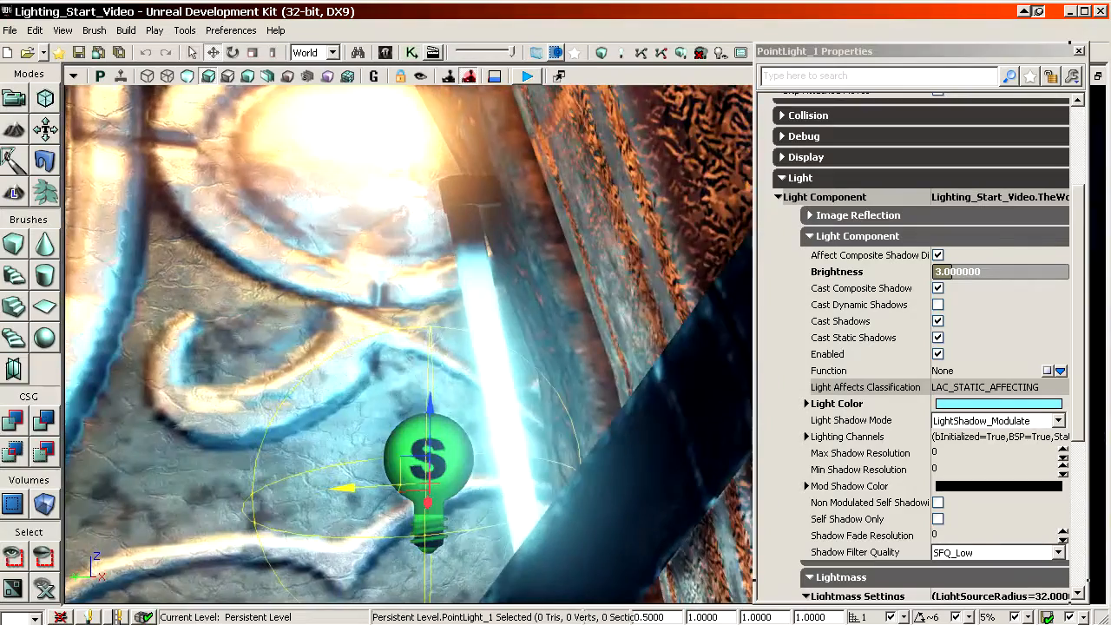
Step: Copy the cyan point light to the second glowing tube up the door rim and check its effect in lighting-only view
left_click_drag(487, 347, 451, 185)
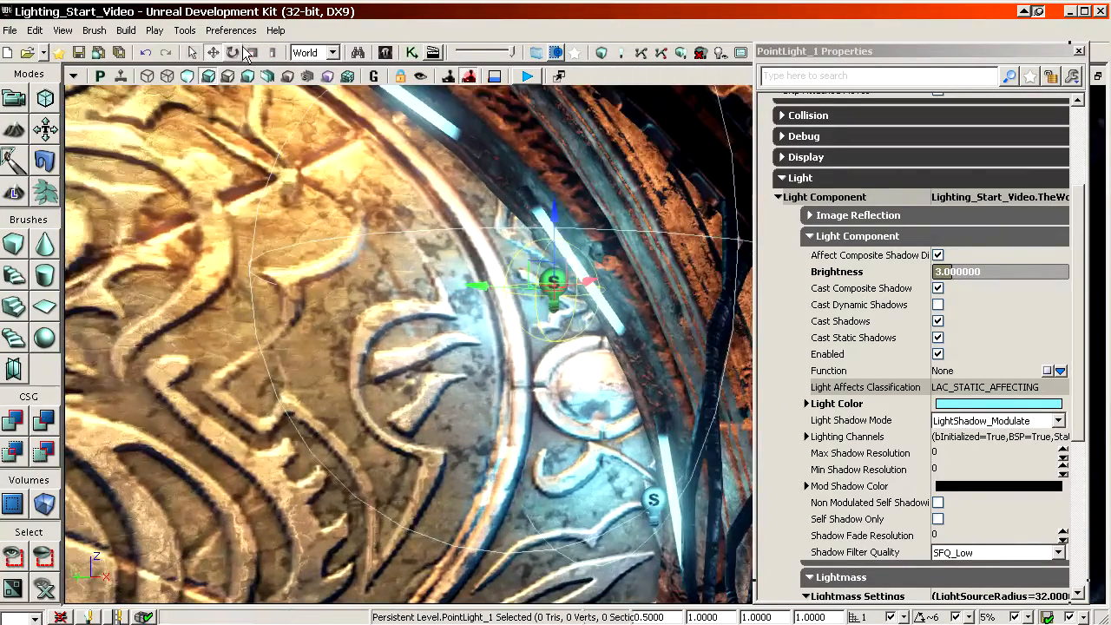
left_click(246, 77)
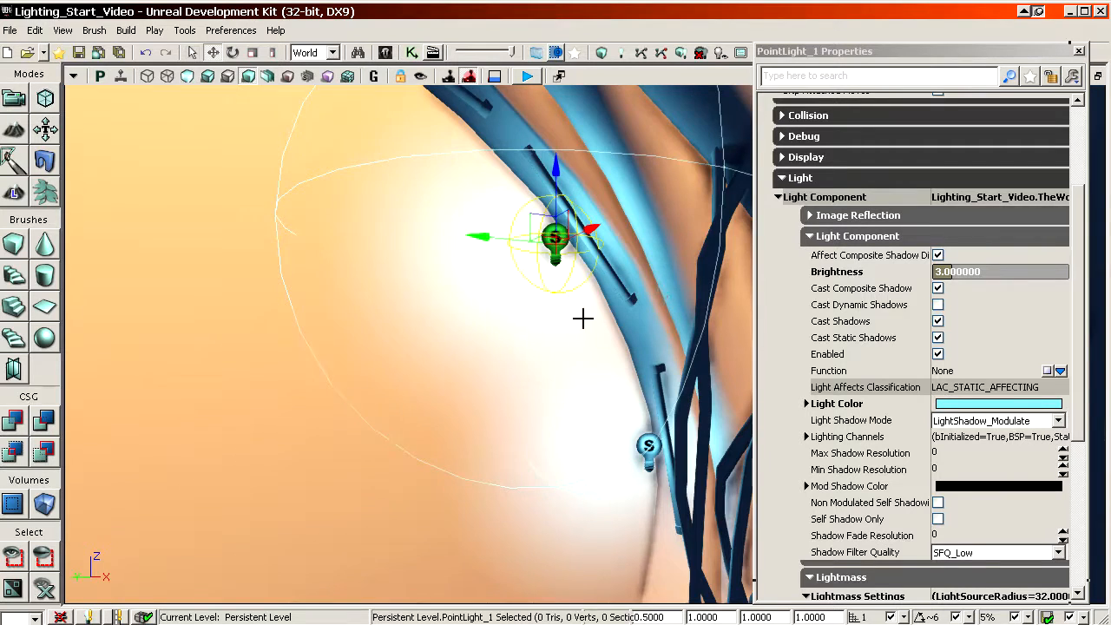
left_click_drag(583, 318, 634, 355)
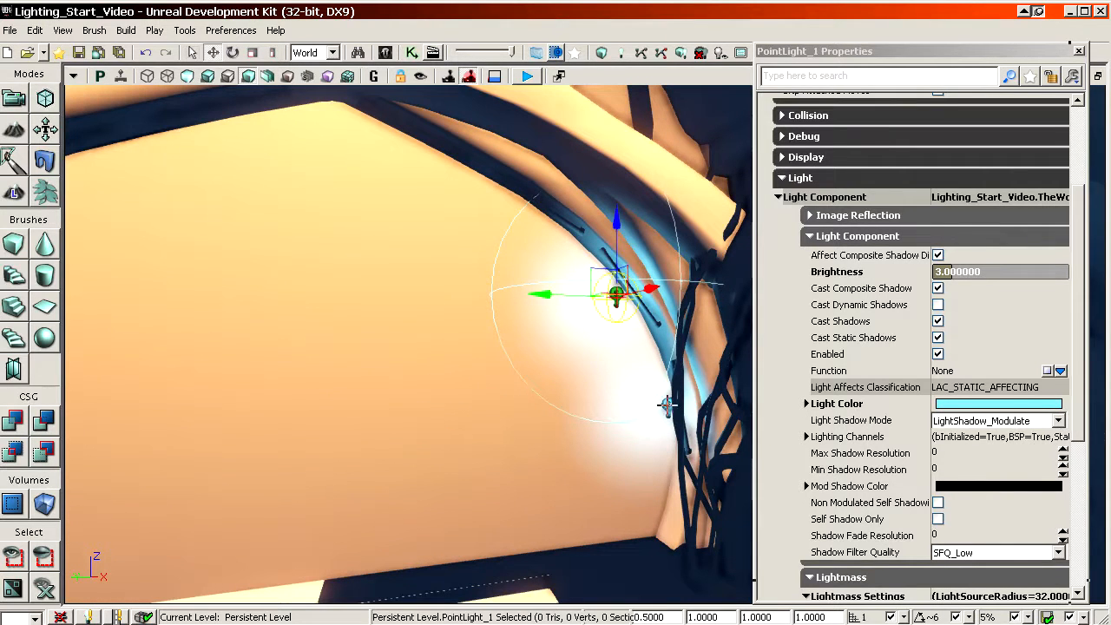
left_click(213, 79)
left_click_drag(354, 186, 156, 529)
key("g")
key("g")
key("g")
Step: Place a new point light just above the water near the far corner of the outdoor pool
right_click_drag(661, 333, 638, 448)
right_click_drag(269, 194, 356, 195)
left_click_drag(448, 335, 433, 295)
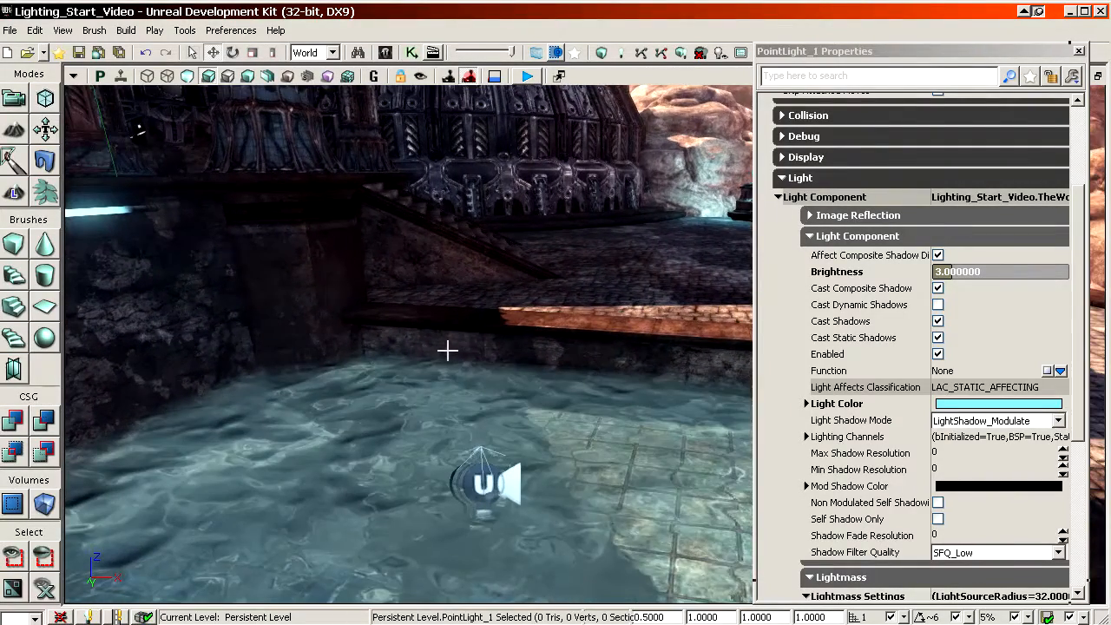
right_click_drag(467, 337, 443, 344)
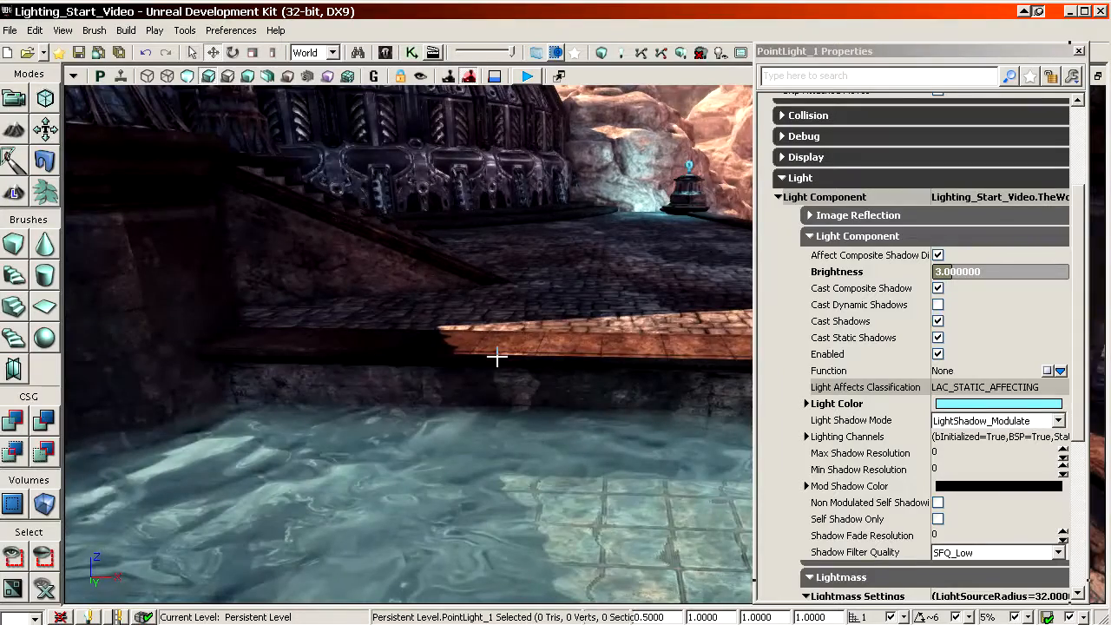
right_click_drag(486, 380, 501, 376)
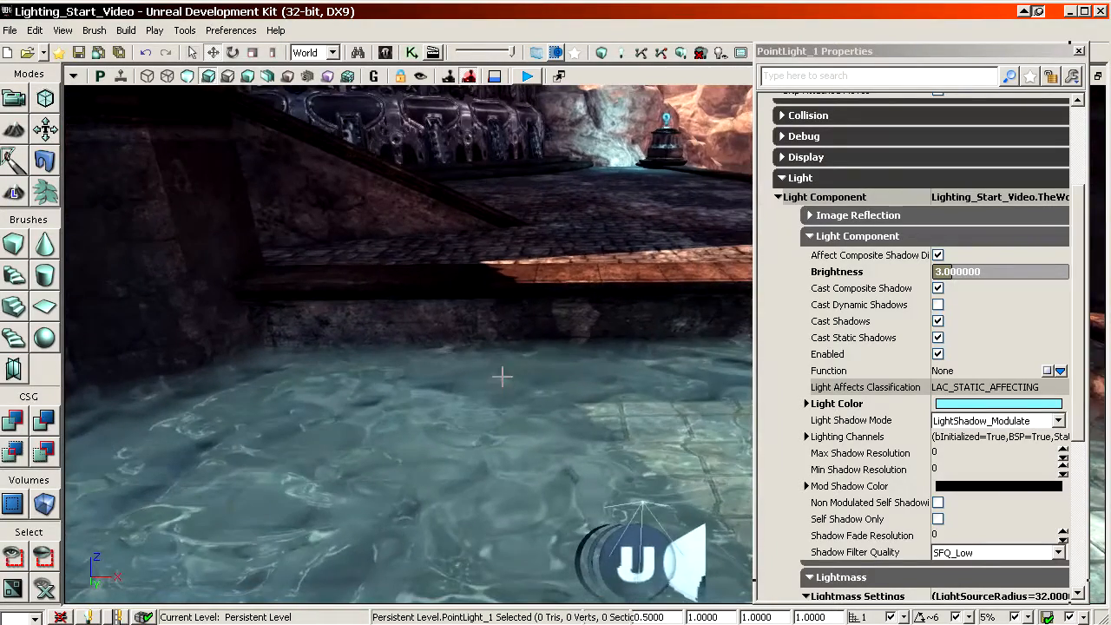
left_click(457, 347)
right_click_drag(457, 348, 434, 349)
left_click_drag(434, 349, 441, 369)
right_click_drag(441, 369, 441, 352, "ctrl+shift")
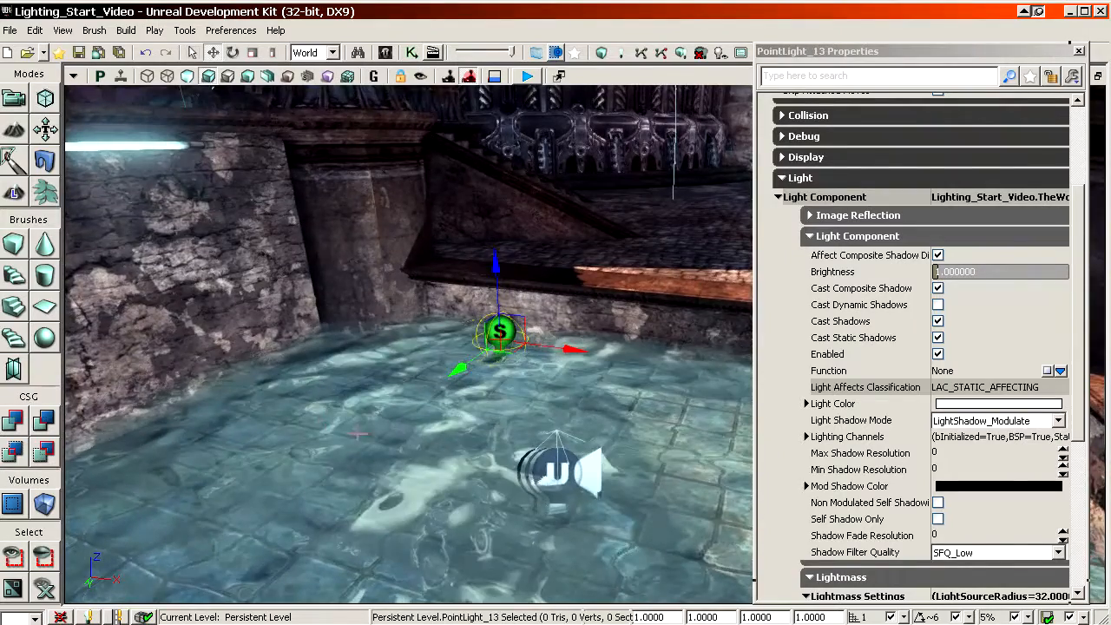
left_click_drag(426, 369, 420, 387)
right_click_drag(420, 386, 417, 379)
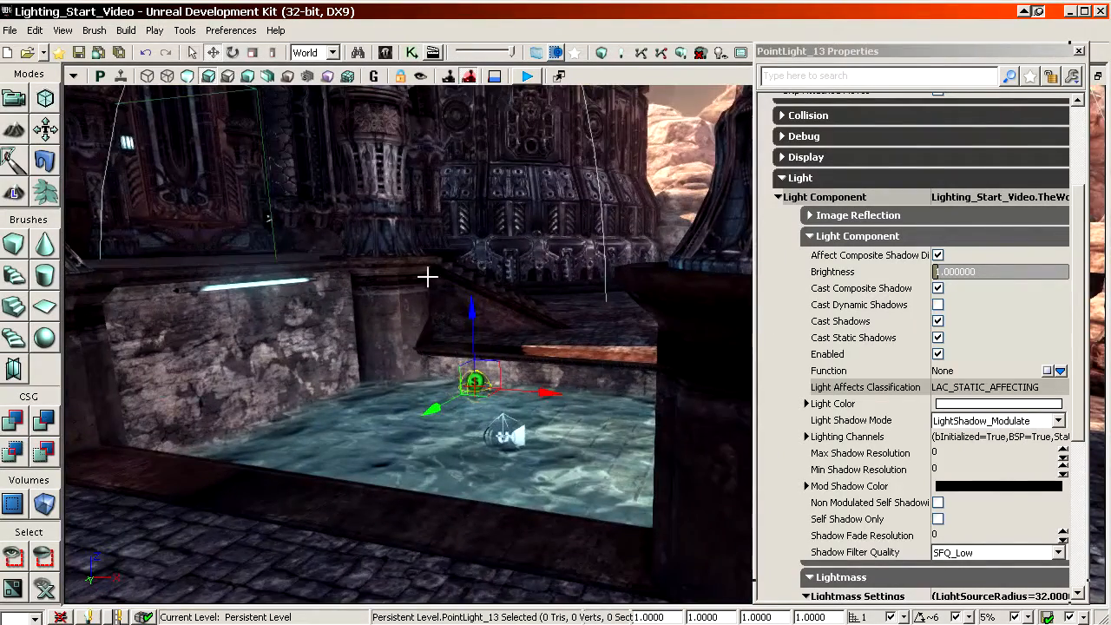
Step: Try brightness values of 0.2 and 0.5 on the new pool light
left_click_drag(427, 276, 634, 375)
left_click(897, 272)
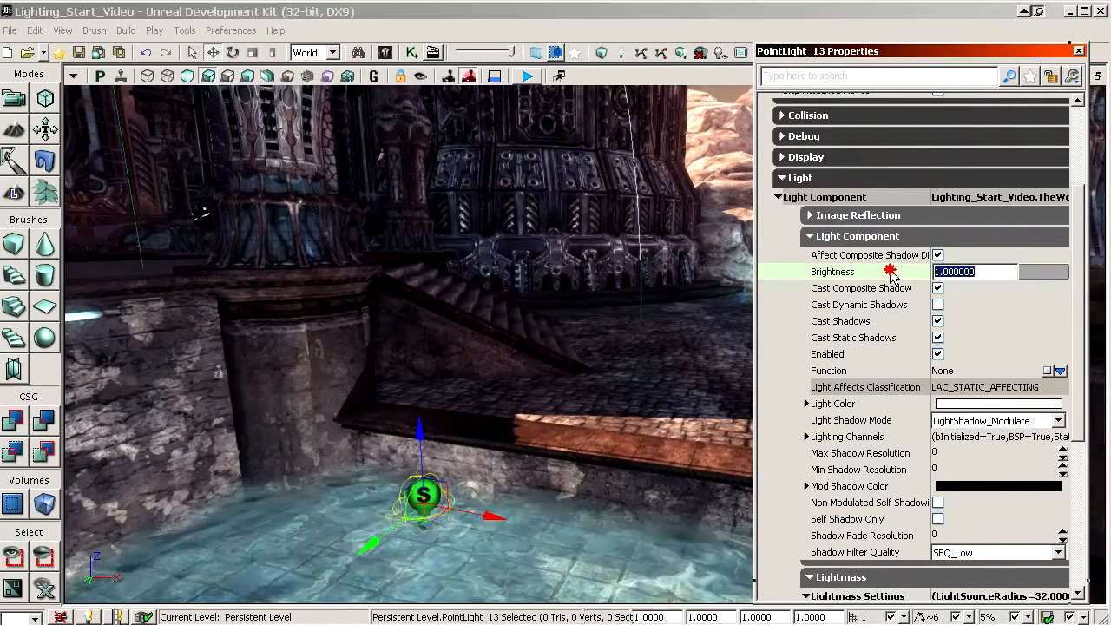
type("0.")
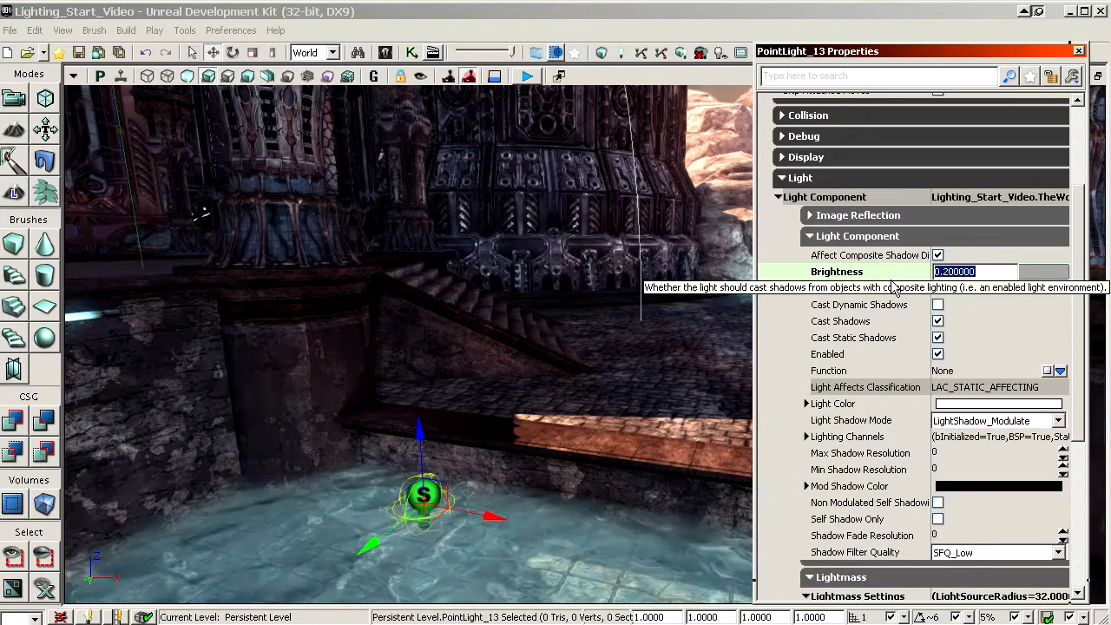
type("5")
key("Return")
Step: Set the pool light's color to a light cyan-blue, hex 0092E6FF
left_click(966, 406)
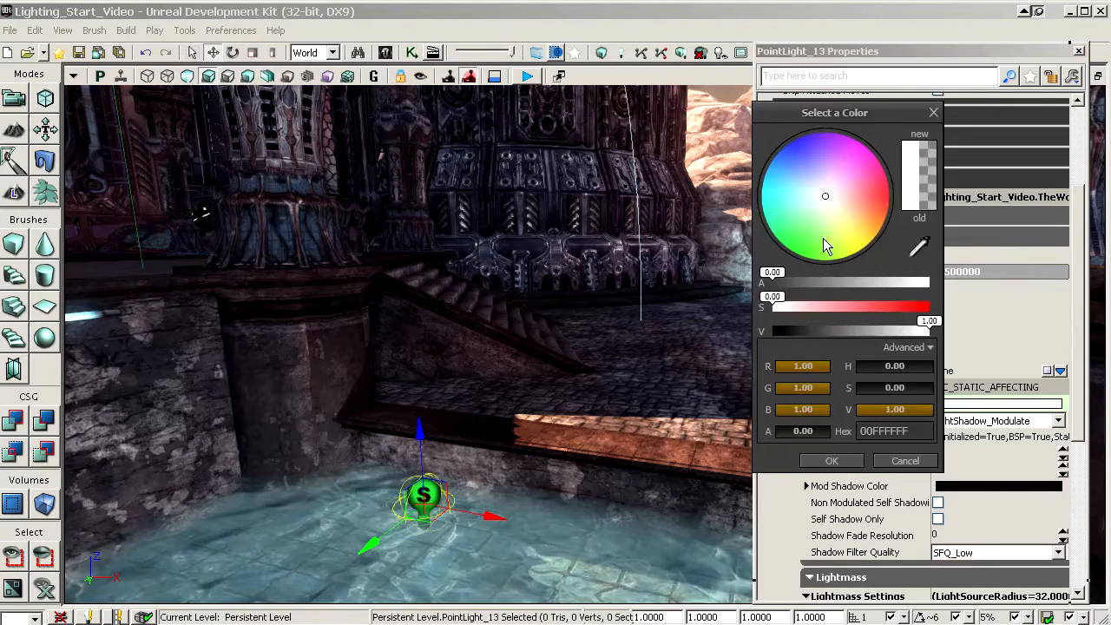
left_click_drag(825, 246, 782, 183)
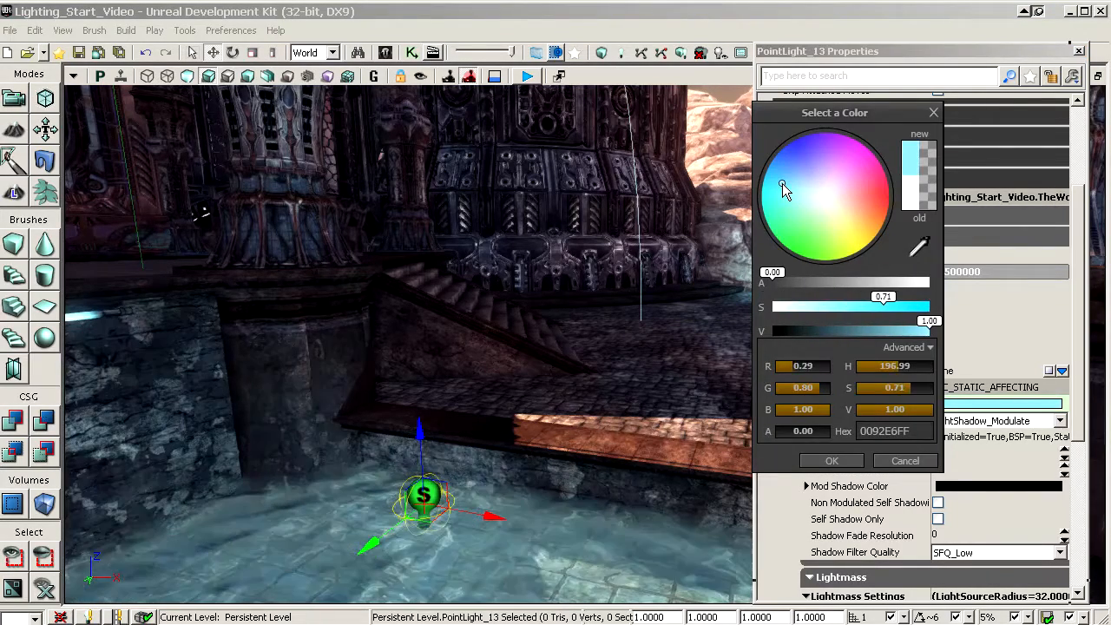
left_click(825, 463)
Step: Set the pool light's brightness to 1 and judge it against the surrounding walls and water
left_click_drag(521, 351, 478, 377)
left_click(894, 276)
type("1")
key("Return")
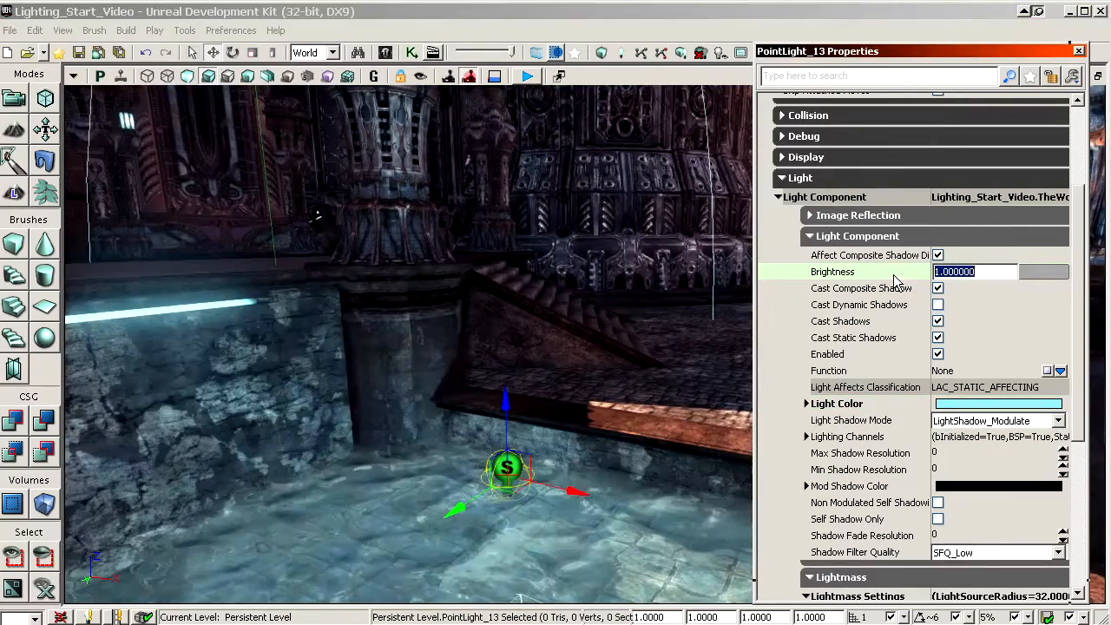
mouse_move(581, 345)
left_mouse_down()
mouse_move(556, 382)
mouse_move(569, 363)
left_mouse_up()
left_click(892, 268)
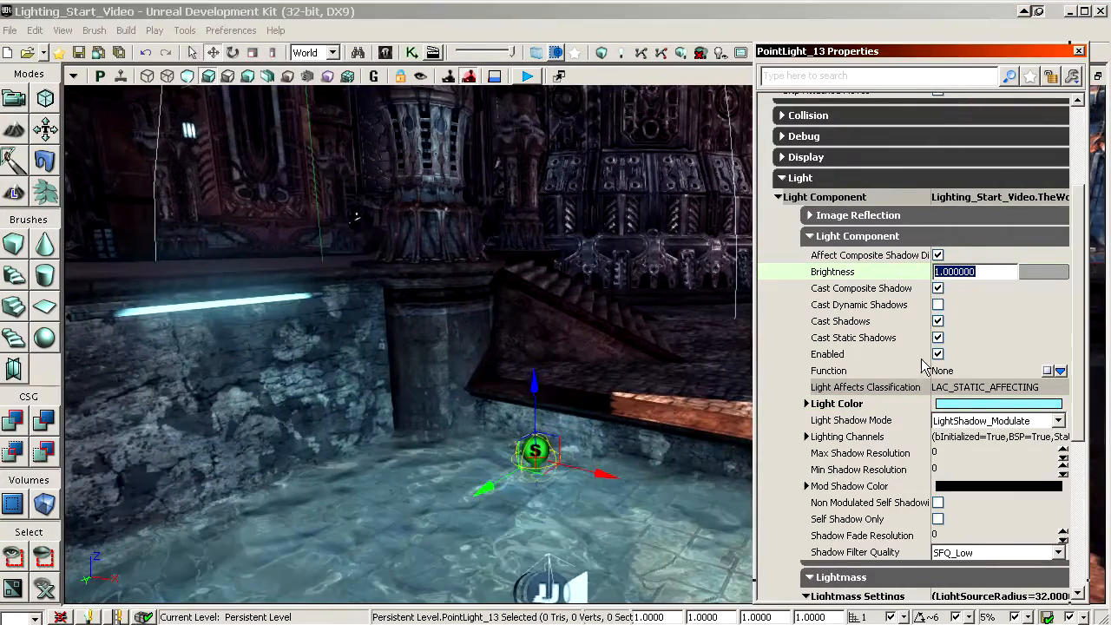
Step: Set the pool light's radius to 256
left_click(890, 335)
scroll(892, 339, "down", 5)
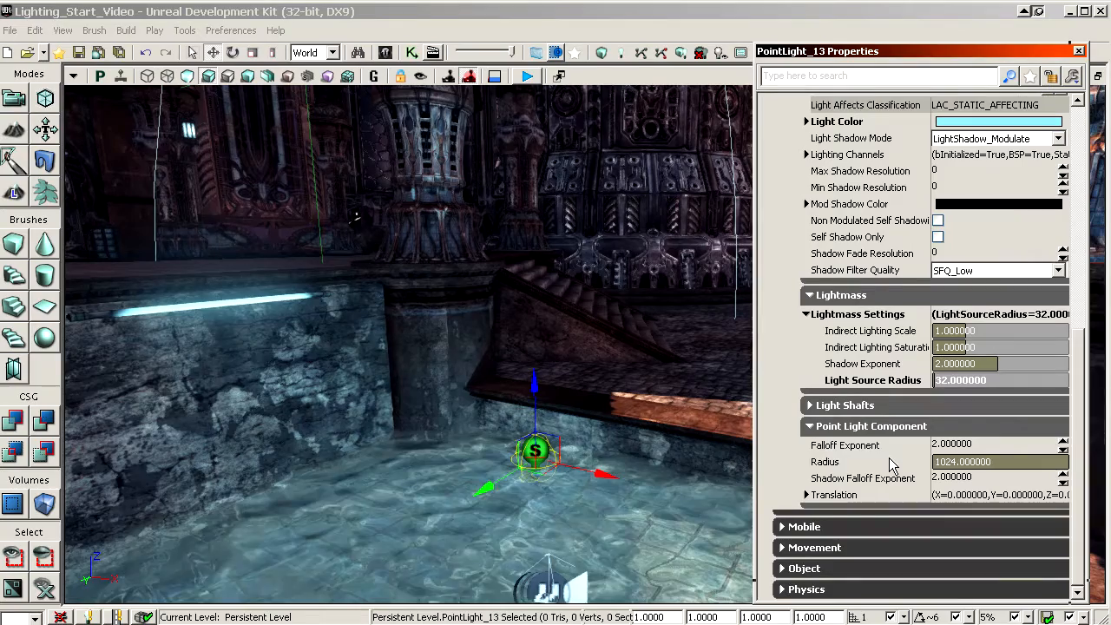
key("Return")
mouse_move(605, 412)
left_mouse_down()
mouse_move(612, 439)
mouse_move(618, 403)
mouse_move(614, 416)
left_mouse_up()
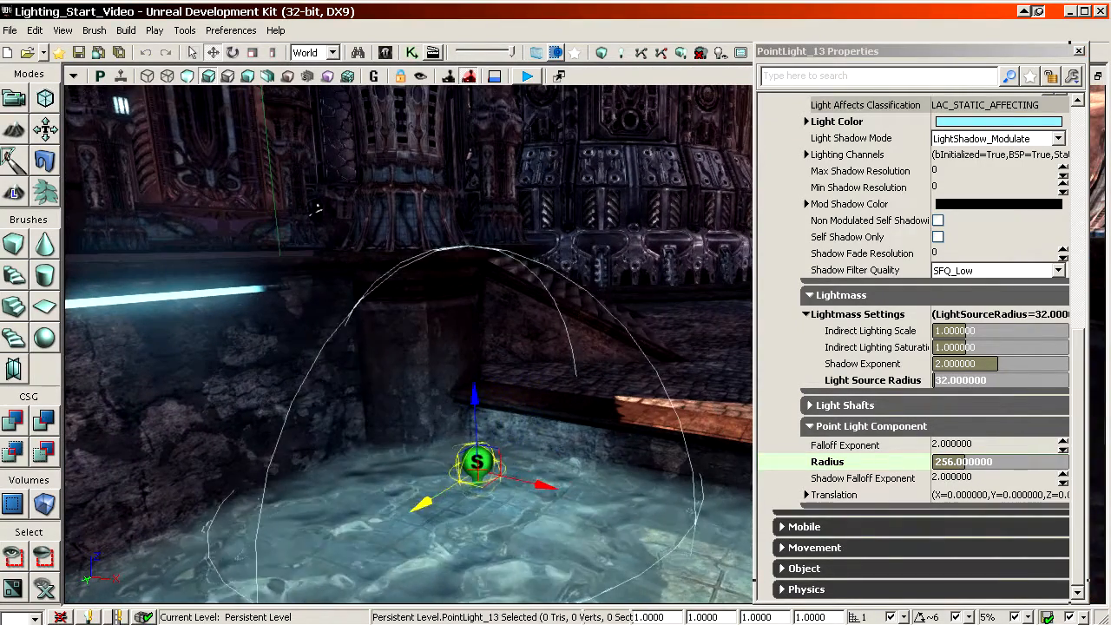
Step: Duplicate the cyan pool light several times and space the copies along the edges of the pool
left_click_drag(609, 344, 573, 344, "ctrl+shift")
right_click_drag(573, 345, 565, 377, "ctrl+shift")
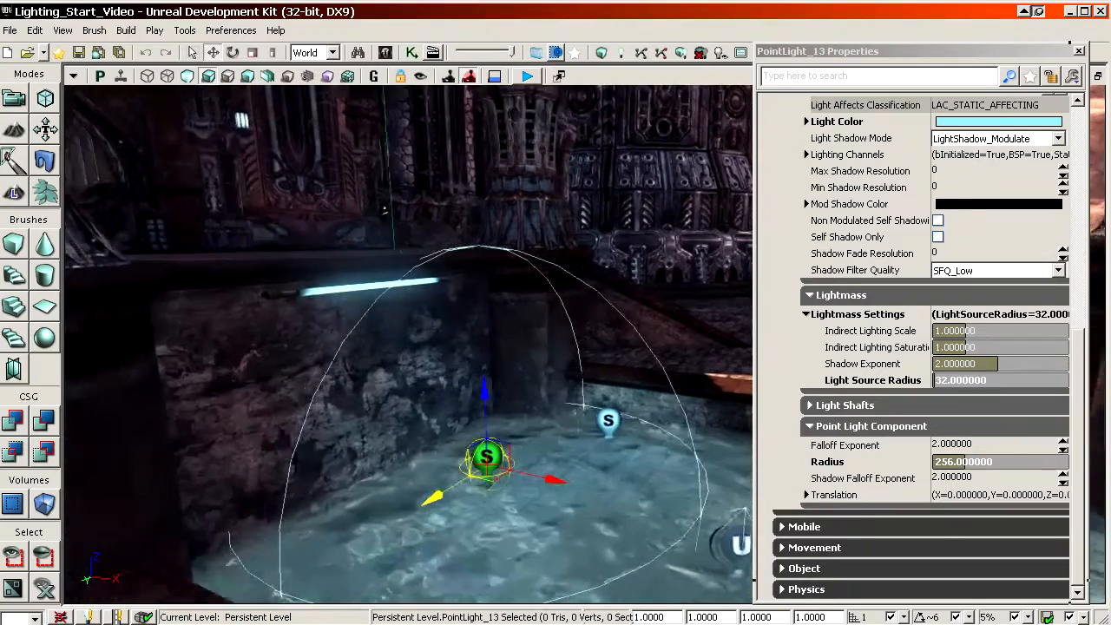
left_click_drag(564, 377, 551, 378, "ctrl+shift")
right_click_drag(551, 377, 556, 365, "ctrl+shift")
left_click_drag(619, 344, 555, 347)
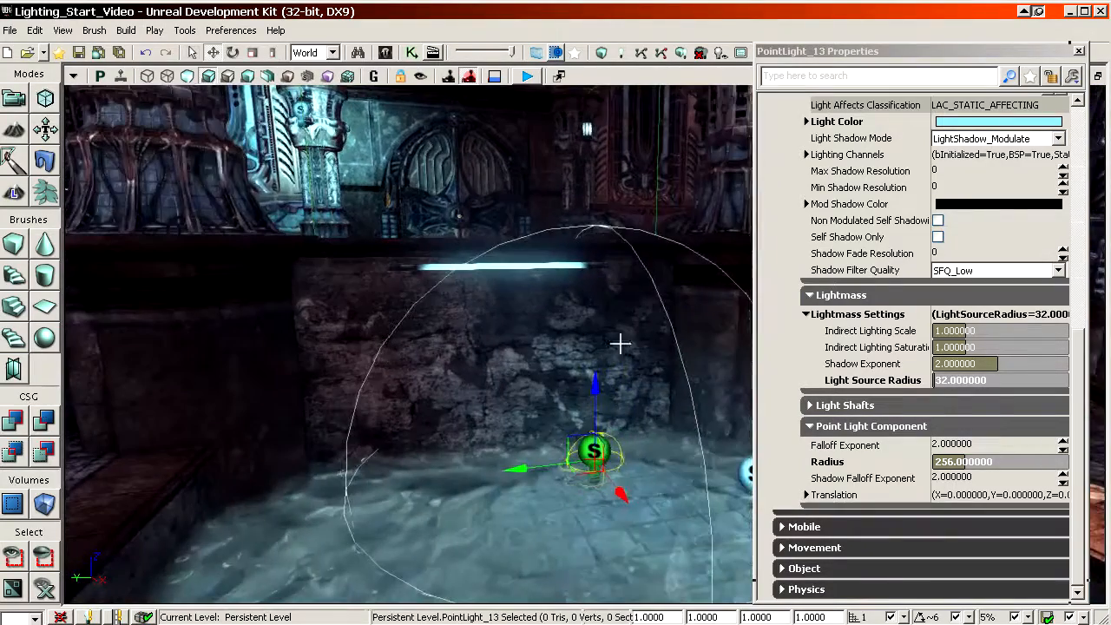
right_click_drag(571, 414, 486, 414, "ctrl+alt")
left_click_drag(587, 385, 505, 370)
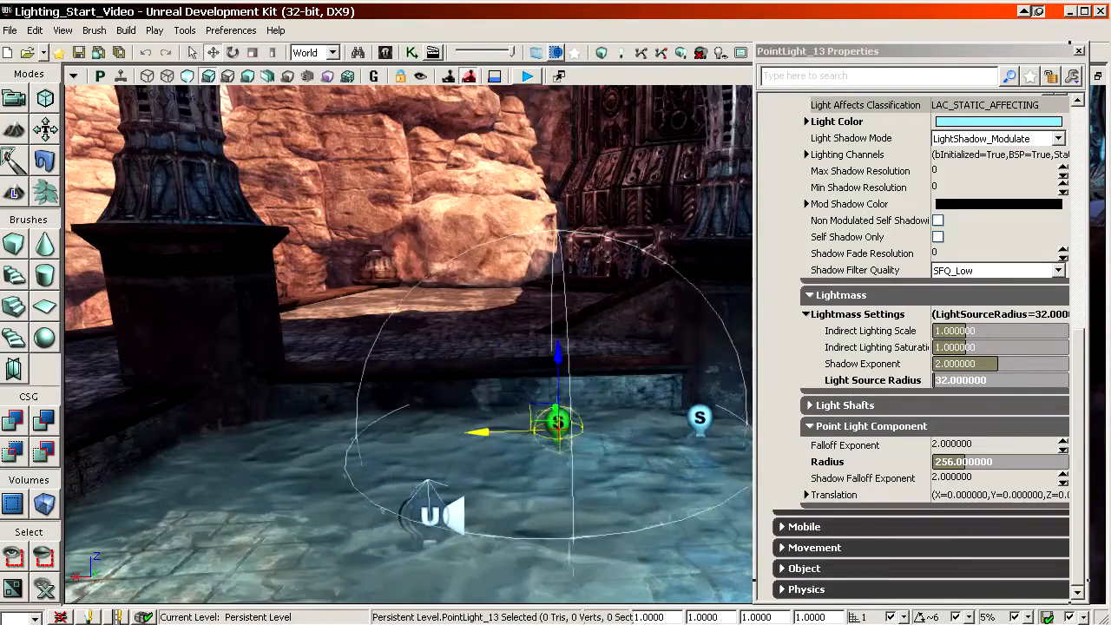
left_click_drag(373, 435, 201, 442, "alt")
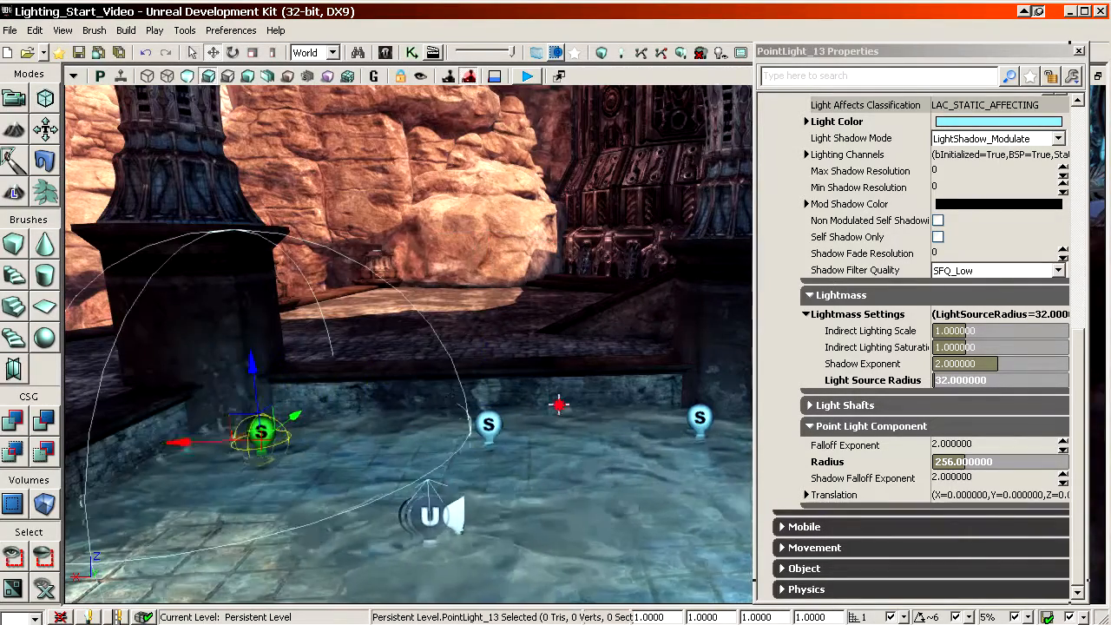
left_click_drag(559, 405, 527, 372)
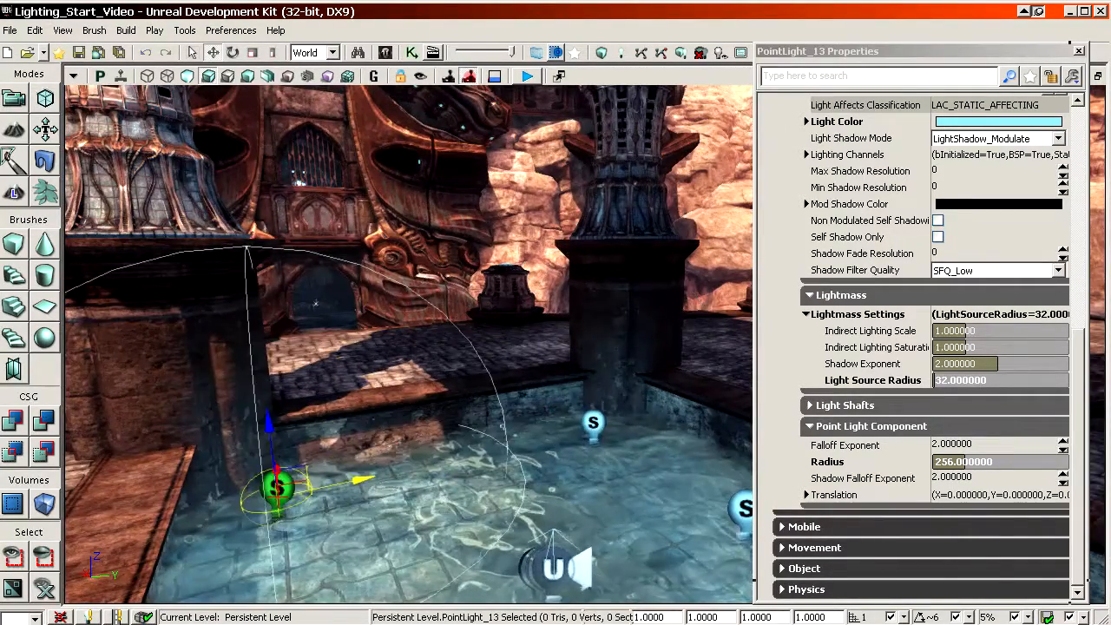
Step: Place further copies of the pool light to finish the ring, with one copy in the middle of the water
left_click_drag(408, 347, 556, 348)
right_click_drag(556, 347, 530, 304)
key("g")
left_click_drag(530, 304, 512, 321)
left_click_drag(512, 365, 539, 339)
key("g")
right_click_drag(539, 339, 576, 377)
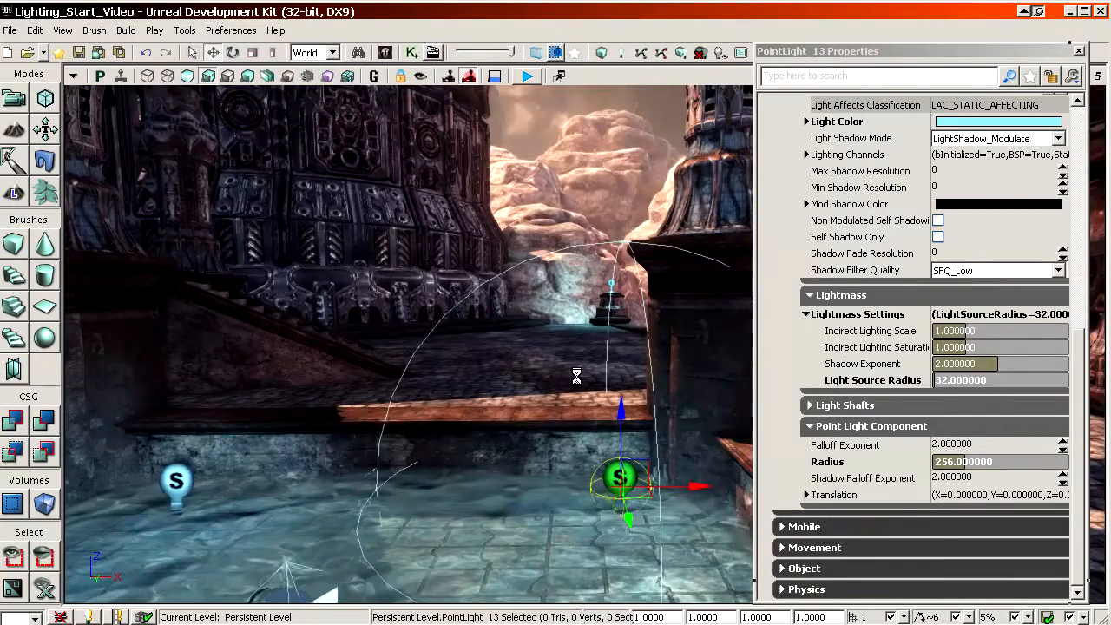
left_click_drag(511, 488, 443, 539)
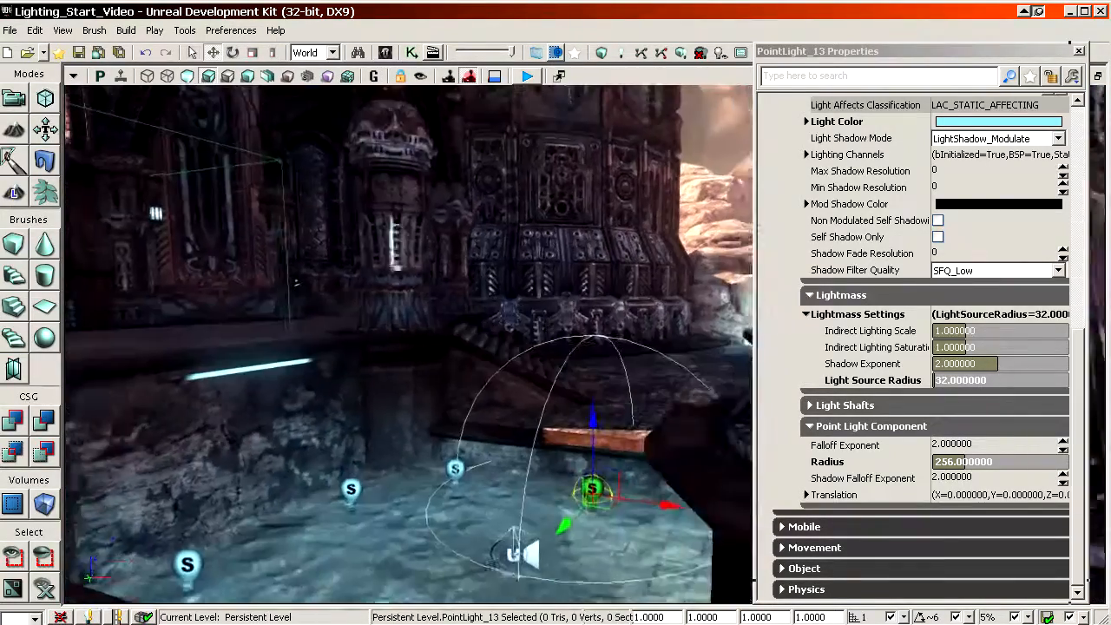
right_click_drag(443, 538, 426, 560)
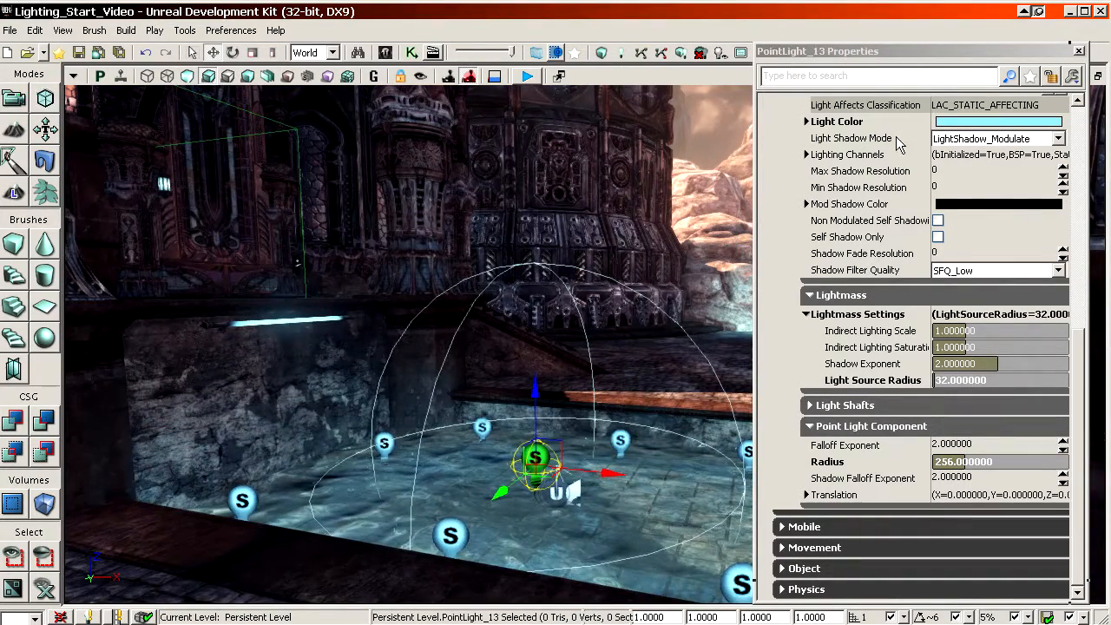
Step: Enlarge the radius of the central pool light, trying 512 and settling on 640
left_click(907, 461)
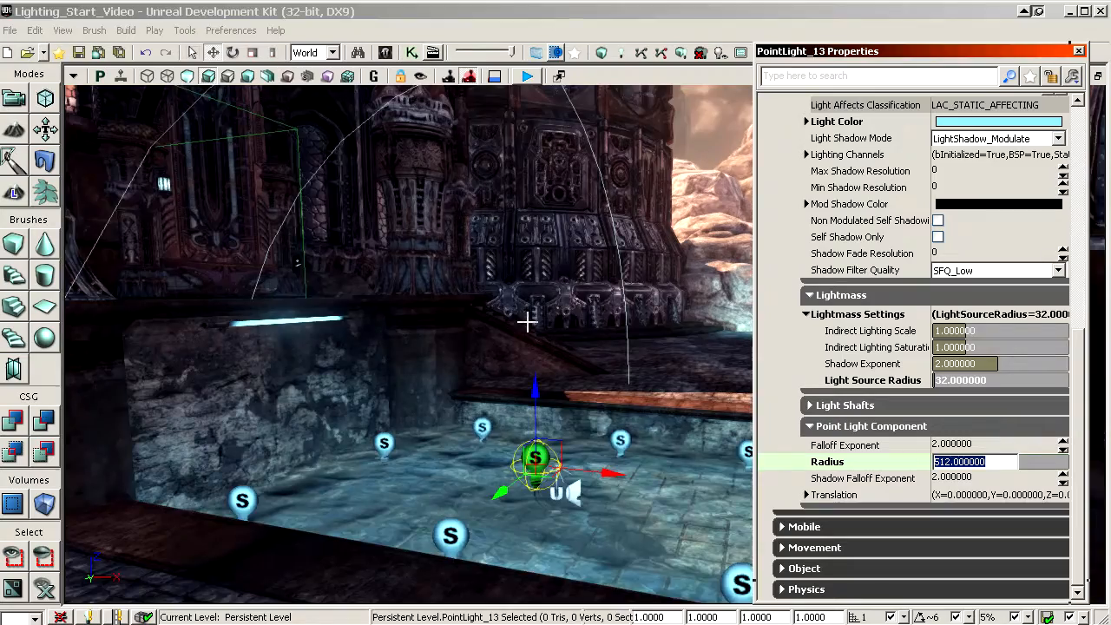
right_click_drag(527, 322, 623, 306)
left_click(868, 257)
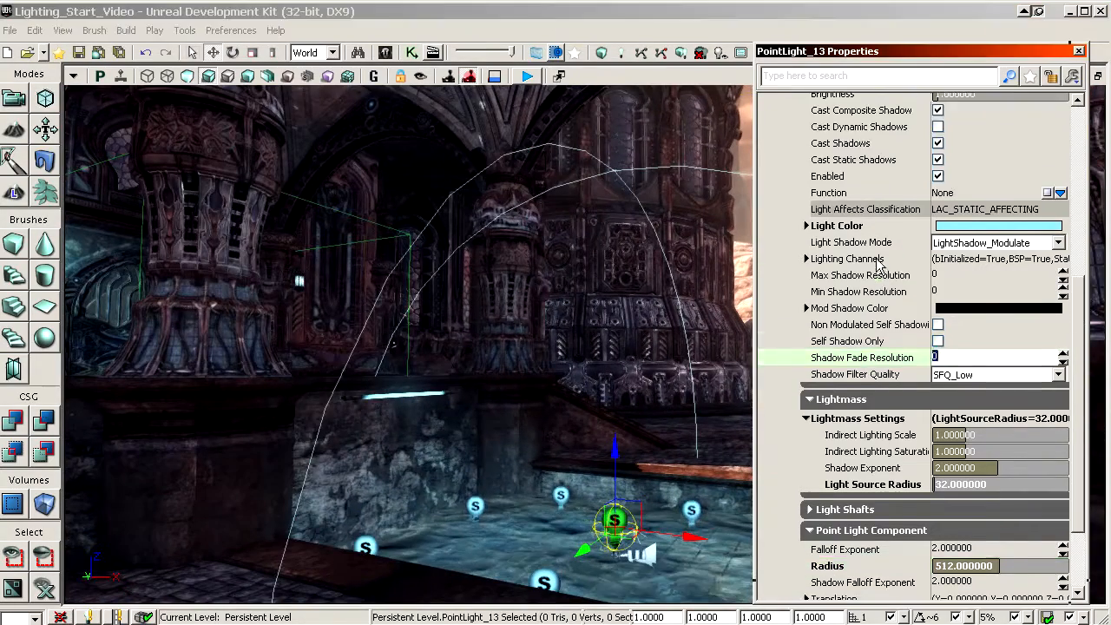
left_click(887, 461)
type("640")
key("Return")
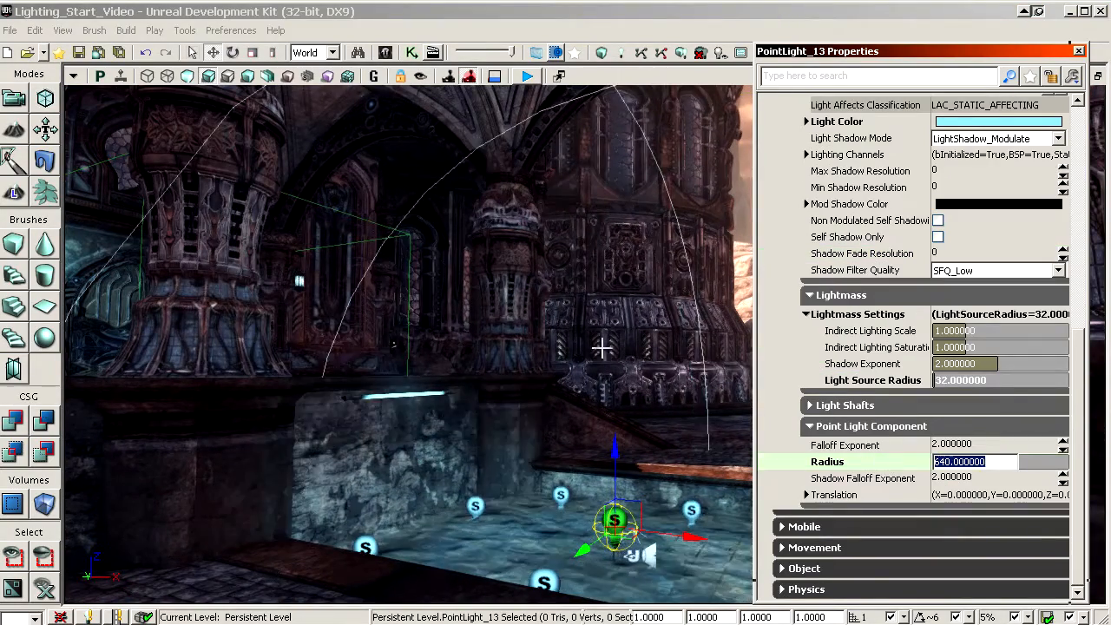
Step: Examine the lit pool, its surrounding columns and the temple facade with and without editor icons
right_click_drag(602, 348, 620, 330)
left_click_drag(620, 330, 651, 382)
key("g")
right_click_drag(652, 382, 653, 425)
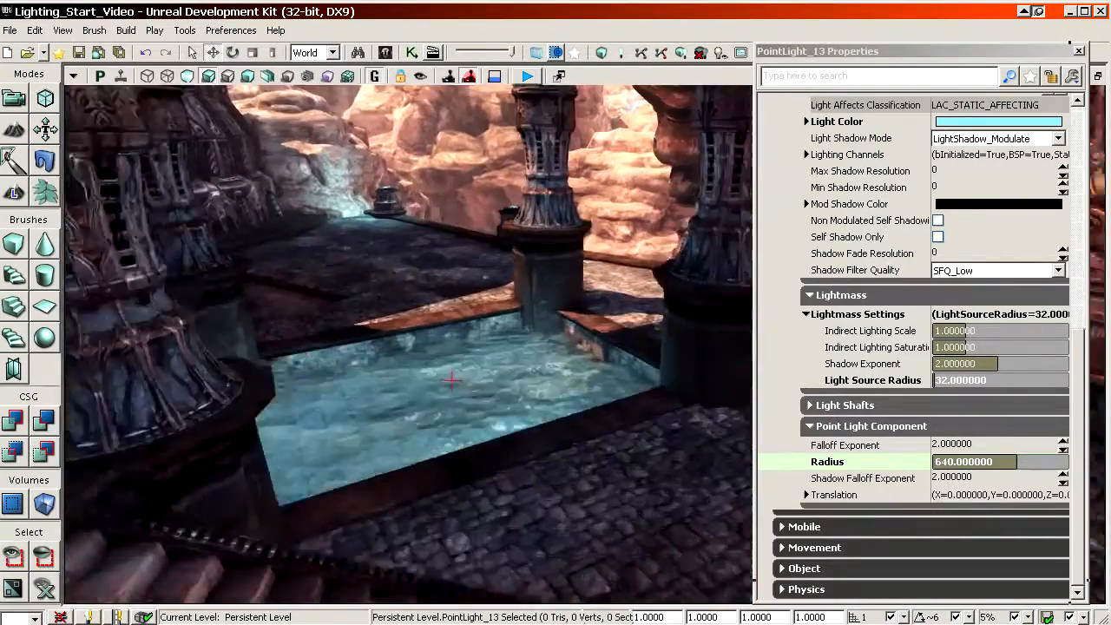
mouse_move(653, 425)
left_mouse_down()
mouse_move(650, 395)
mouse_move(646, 425)
left_mouse_up()
key("g")
right_click_drag(646, 426, 530, 343)
left_click_drag(530, 343, 512, 390)
left_click_drag(514, 276, 519, 270)
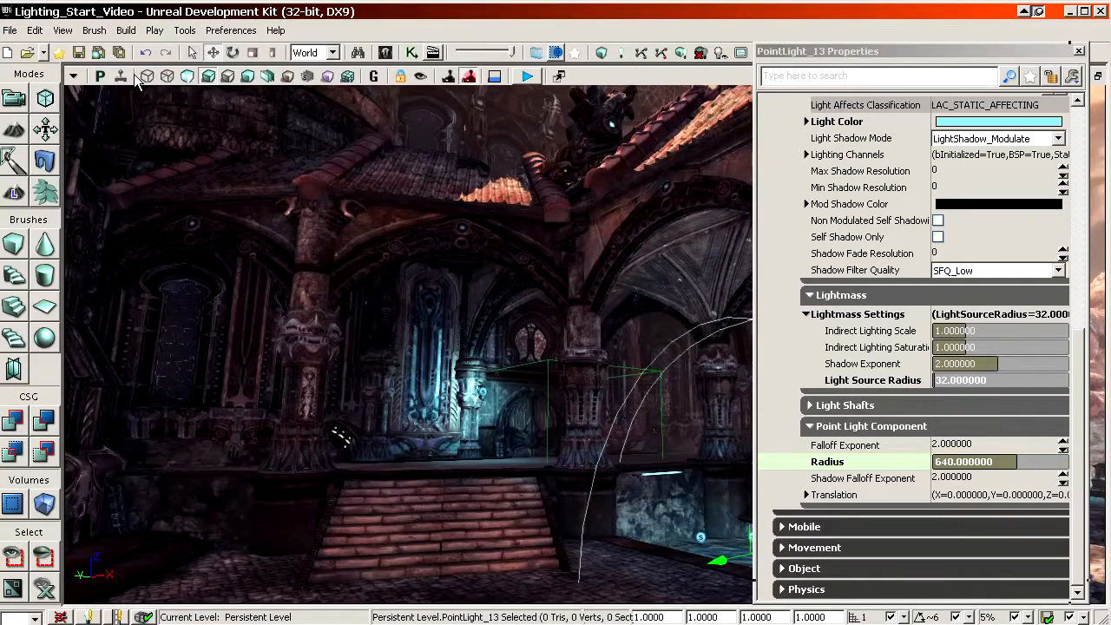
Step: Save the level and build its lighting with Lightmass at Preview quality, including BSP and static meshes
left_click(78, 54)
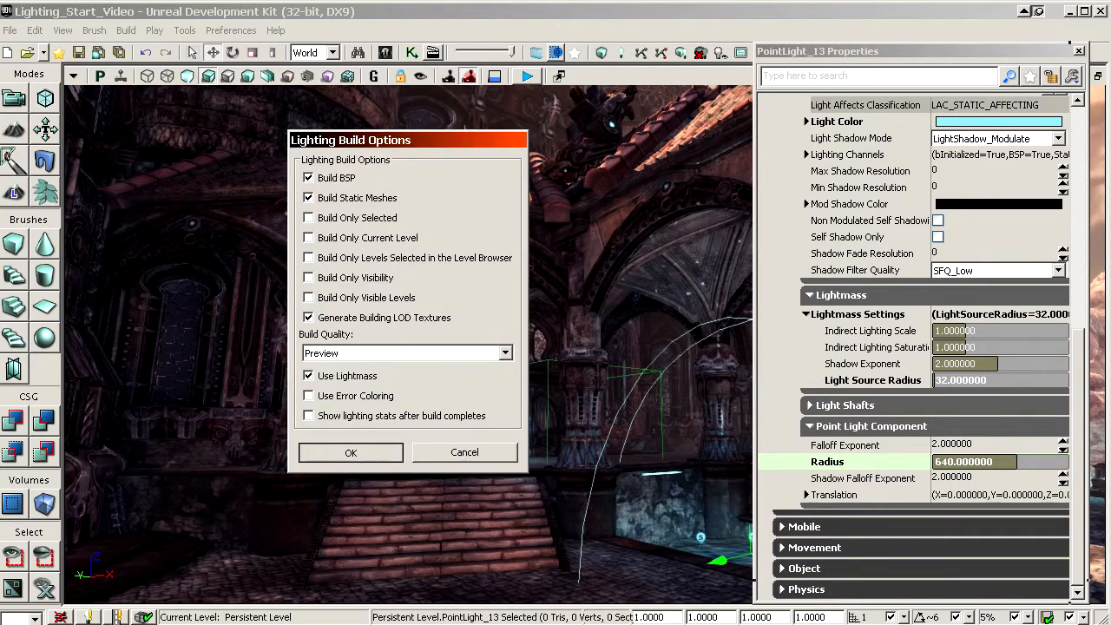
right_click_drag(572, 350, 430, 471)
key("g")
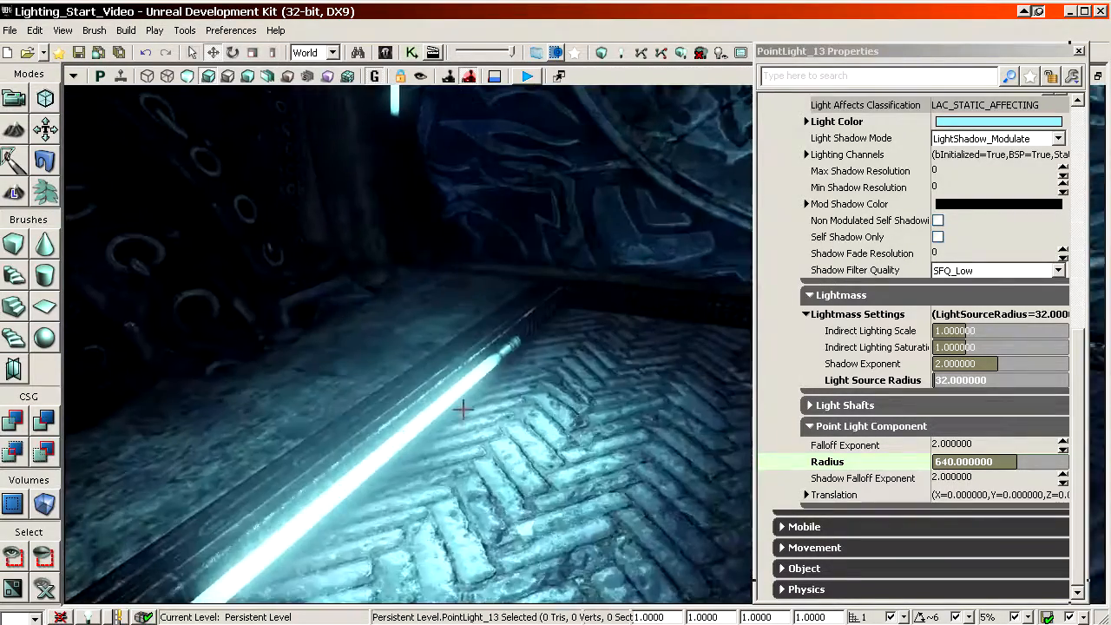
Step: Inspect the built lighting around the floor tube, carved door, ceiling lamp and arch lamps, including in lighting-only view
right_click_drag(463, 409, 738, 312)
key("w")
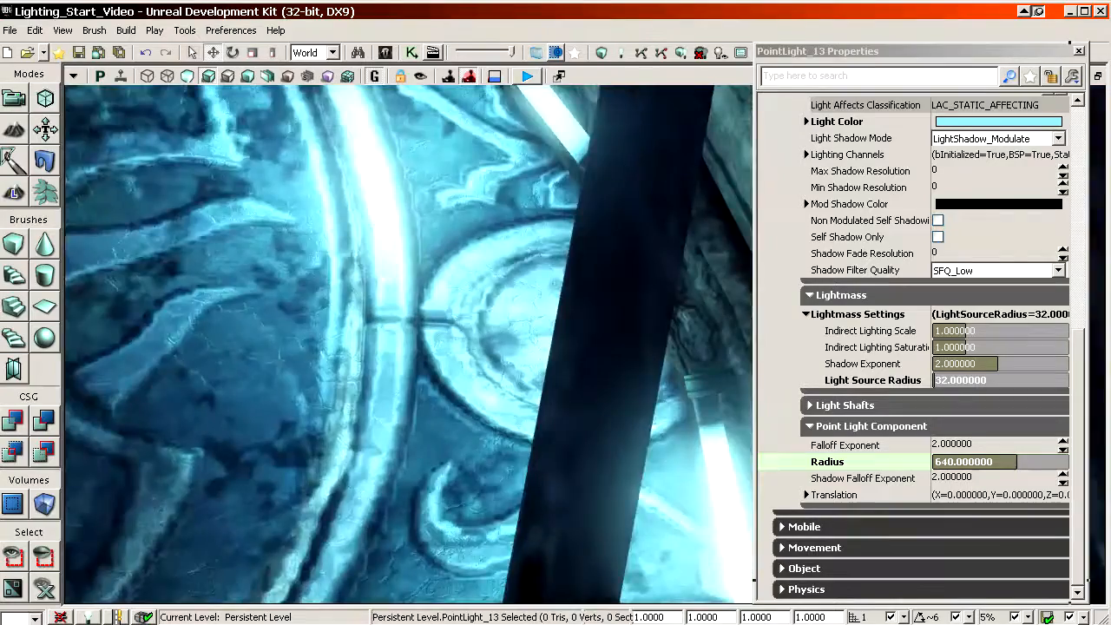
right_click_drag(445, 449, 517, 320)
key("s")
key("s")
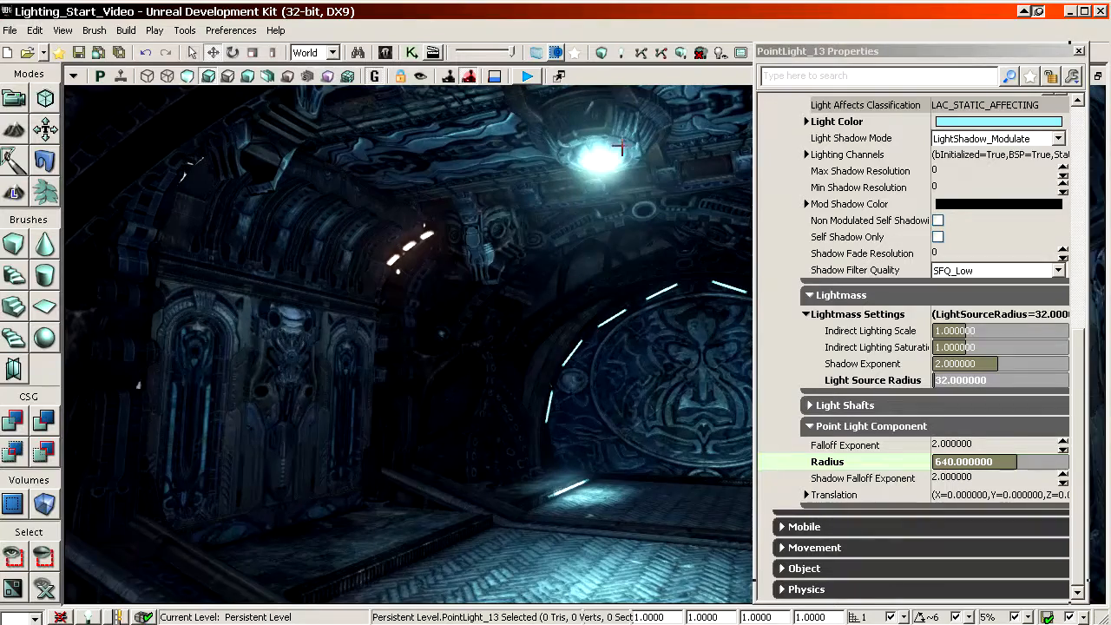
right_click_drag(609, 149, 543, 147)
key("s")
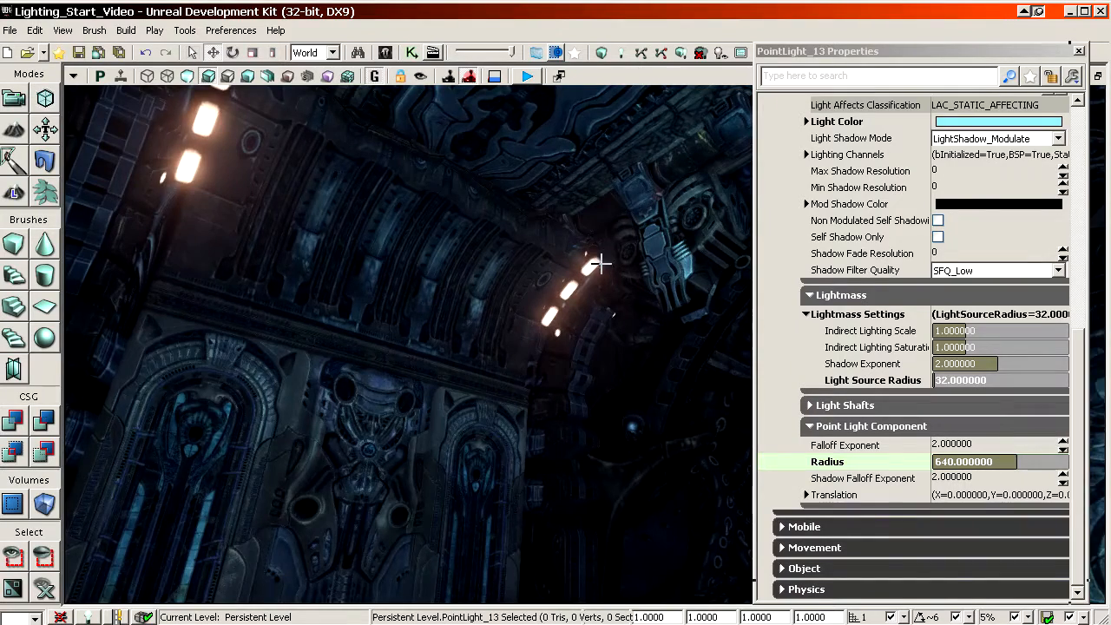
right_click_drag(601, 263, 629, 247)
left_click(247, 76)
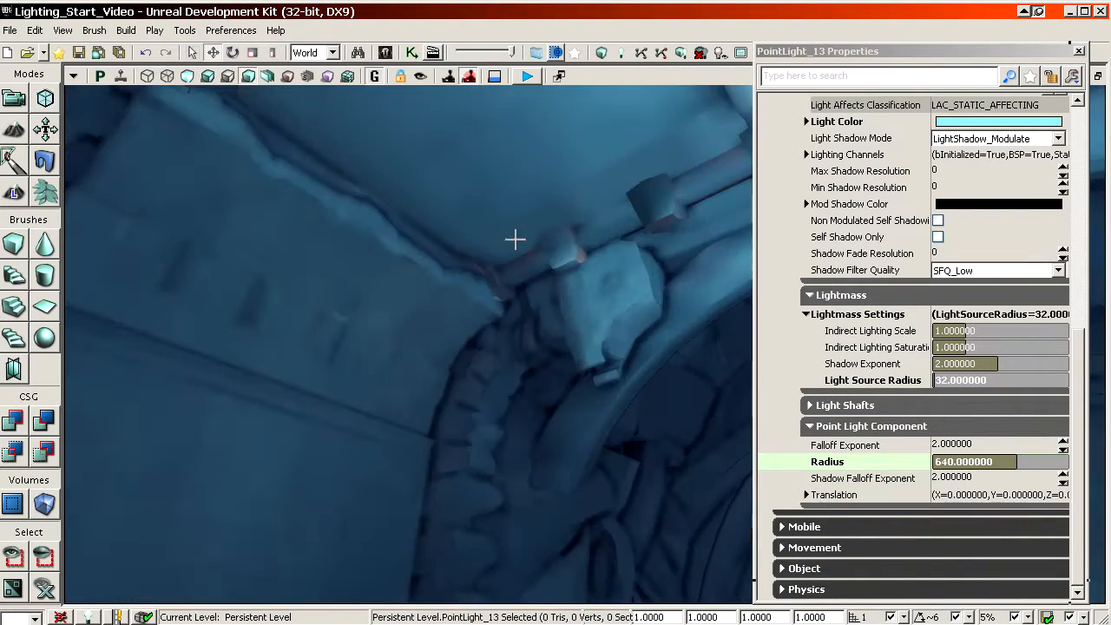
Step: Return the viewport to fully lit shading and look over the ceiling lamp above the carved door
left_click(208, 78)
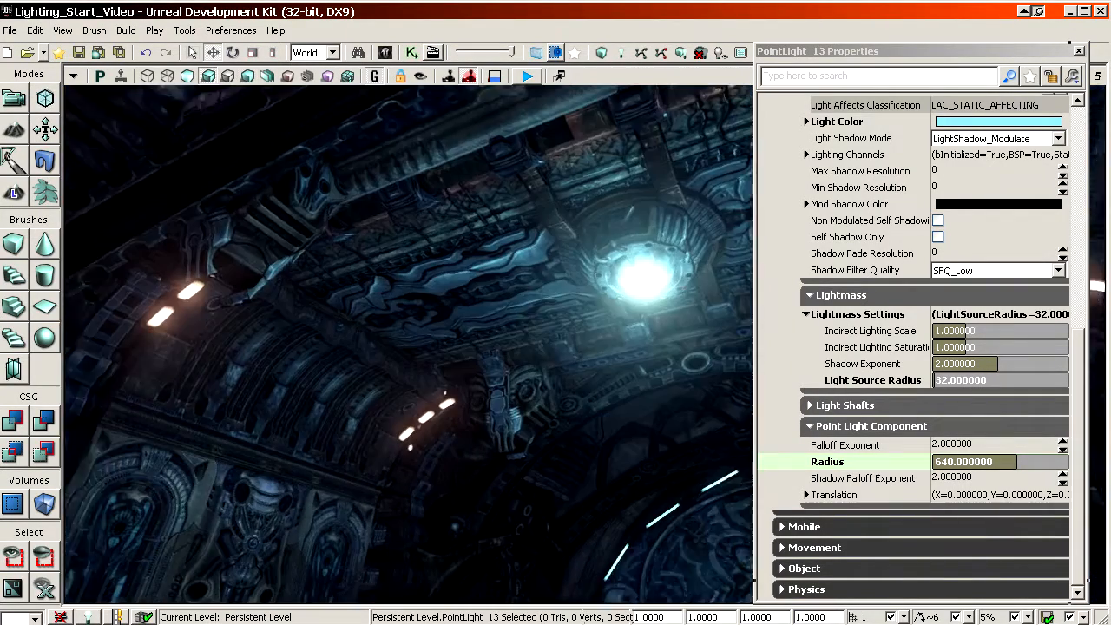
right_click_drag(521, 312, 579, 234)
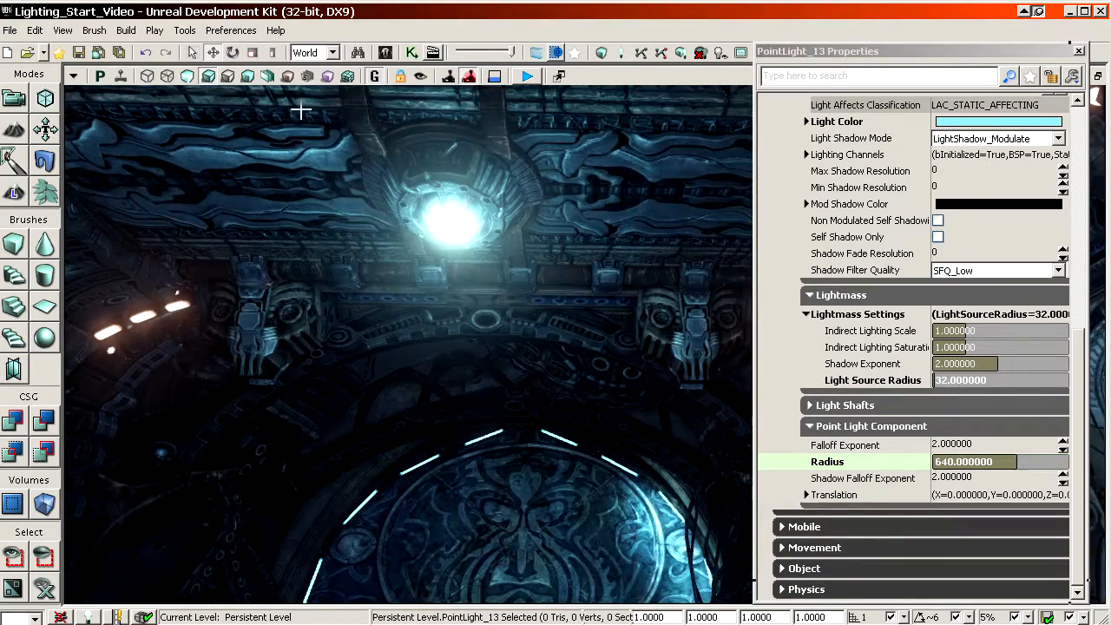
right_click_drag(495, 351, 529, 389)
Step: Set the radius of the upper point light nearest the ceiling lamp to 256
left_click(530, 376)
left_click(862, 240)
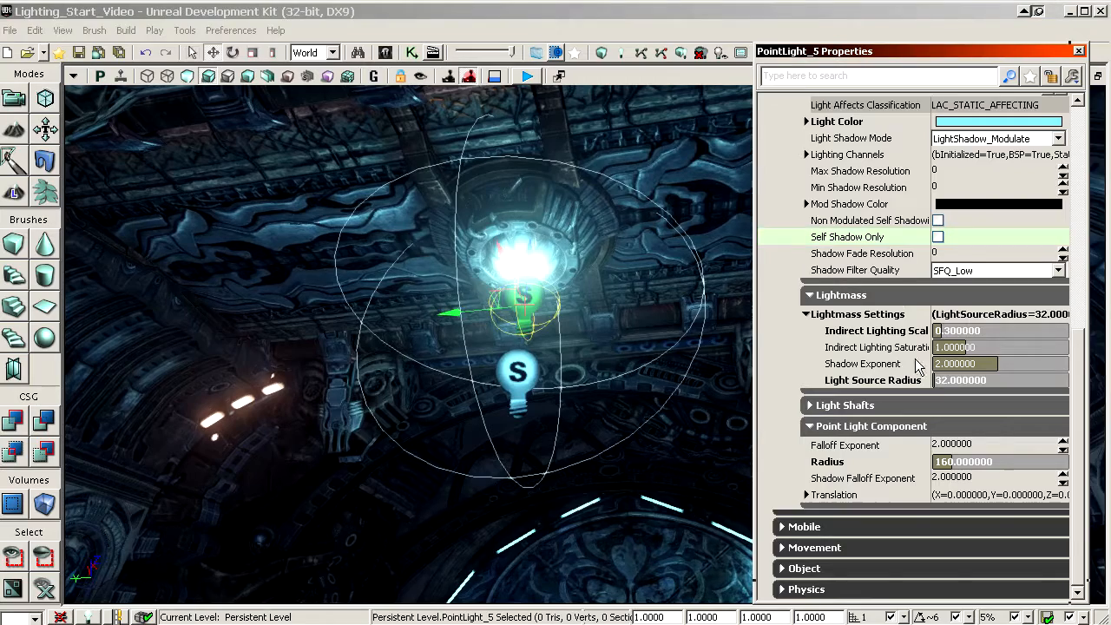
scroll(899, 291, "up", 5)
scroll(890, 307, "down", 5)
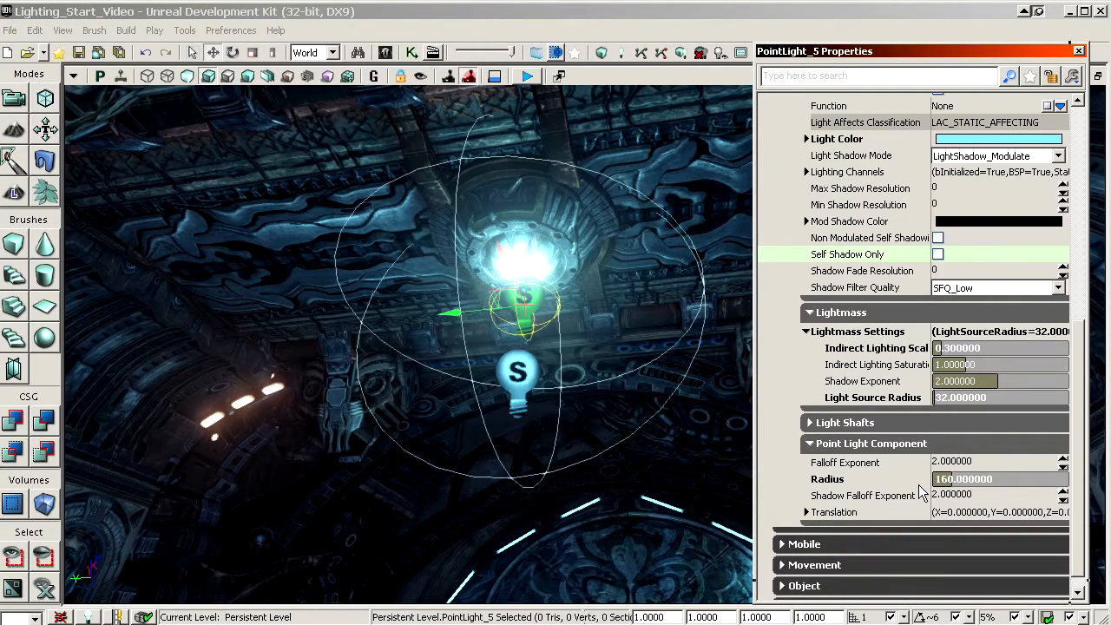
left_click(916, 483)
type("256")
key("Return")
Step: Set the brightness of the lower point light beneath the ceiling lamp to 2
right_click_drag(556, 391, 591, 380)
left_click_drag(591, 380, 579, 318)
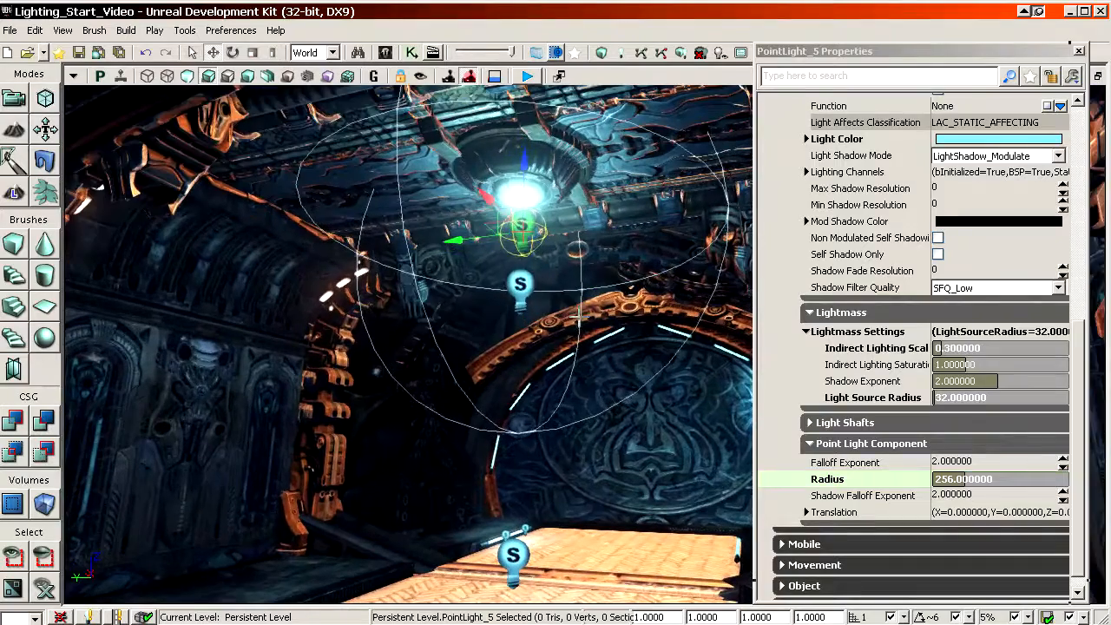
left_click(530, 288)
scroll(871, 447, "down", 3)
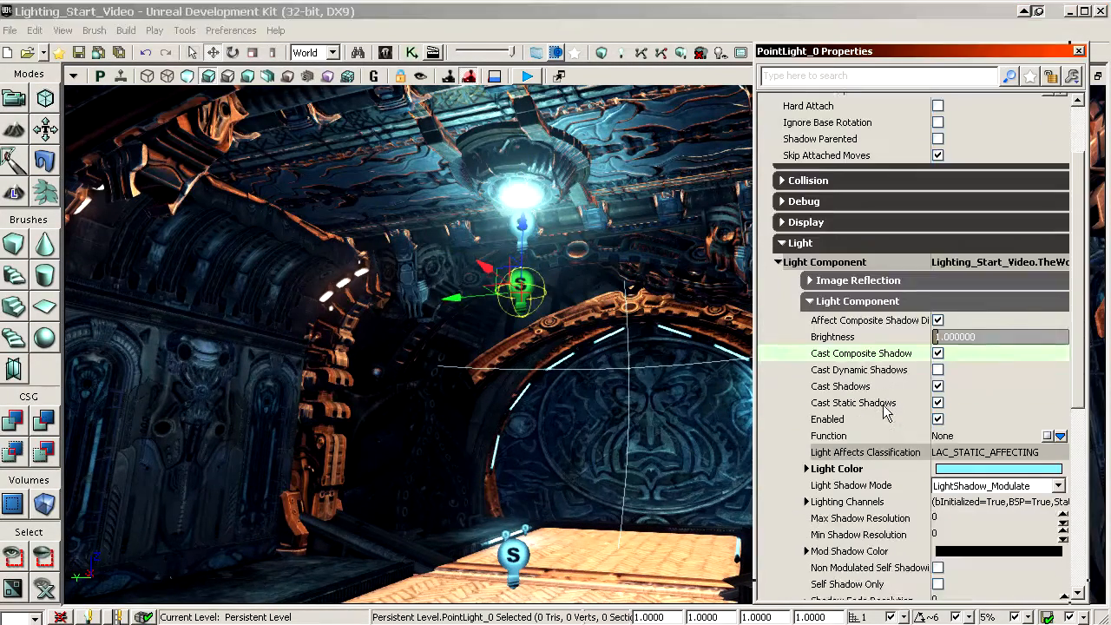
left_click(887, 217)
type("1.5")
key("Return")
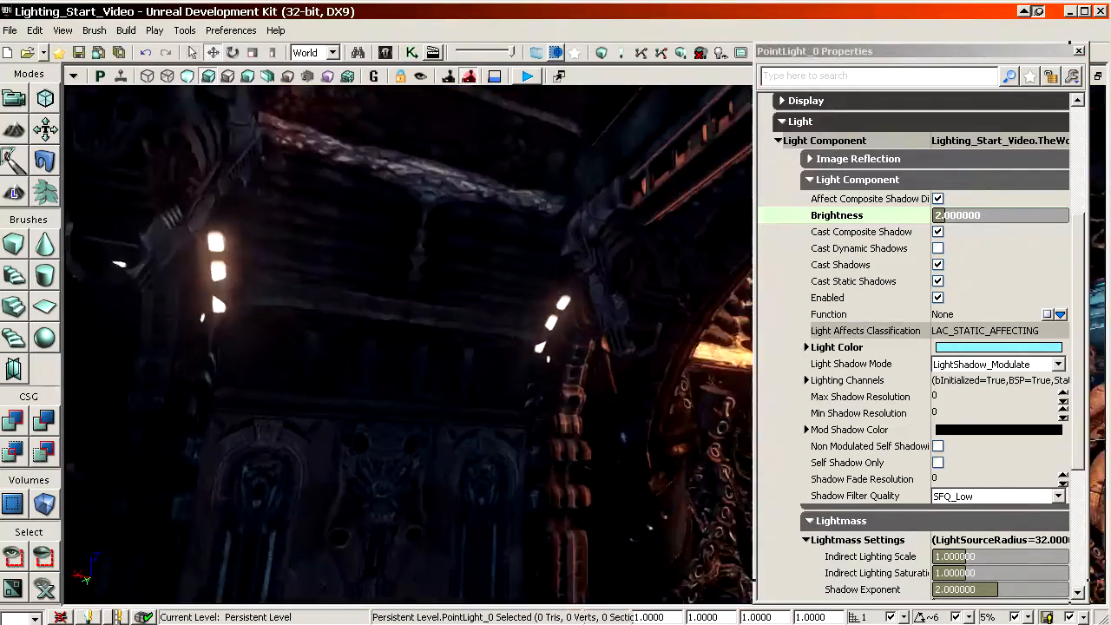
Step: Change the radius of the warm point light beside the arch lamps
mouse_move(570, 379)
right_mouse_down()
mouse_move(643, 356)
mouse_move(599, 356)
mouse_move(569, 379)
right_mouse_up()
left_click(892, 265)
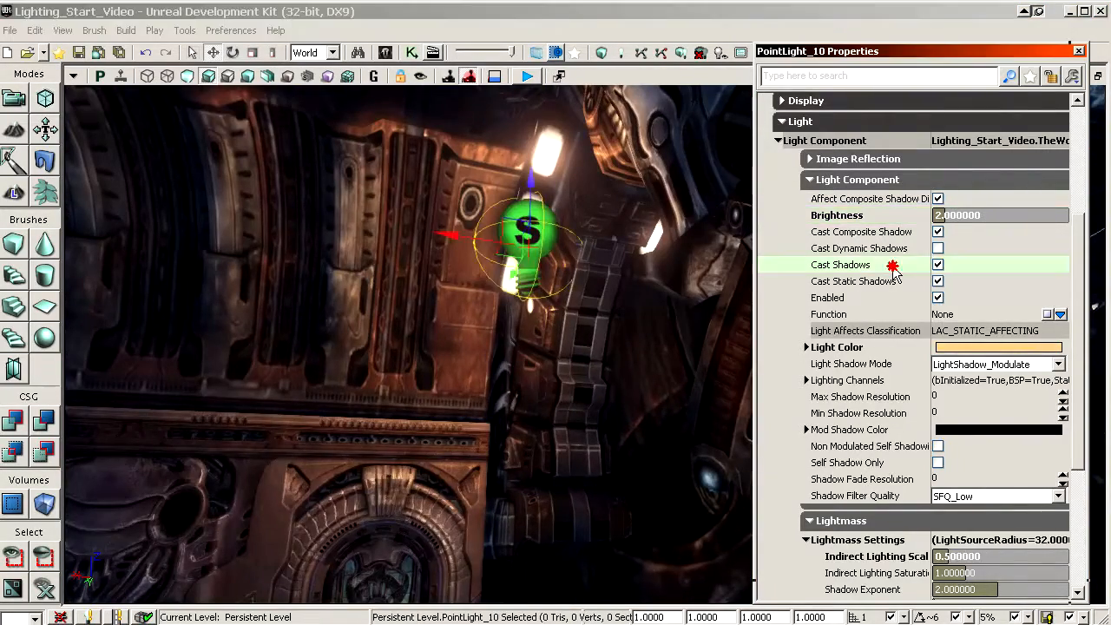
scroll(903, 348, "down", 5)
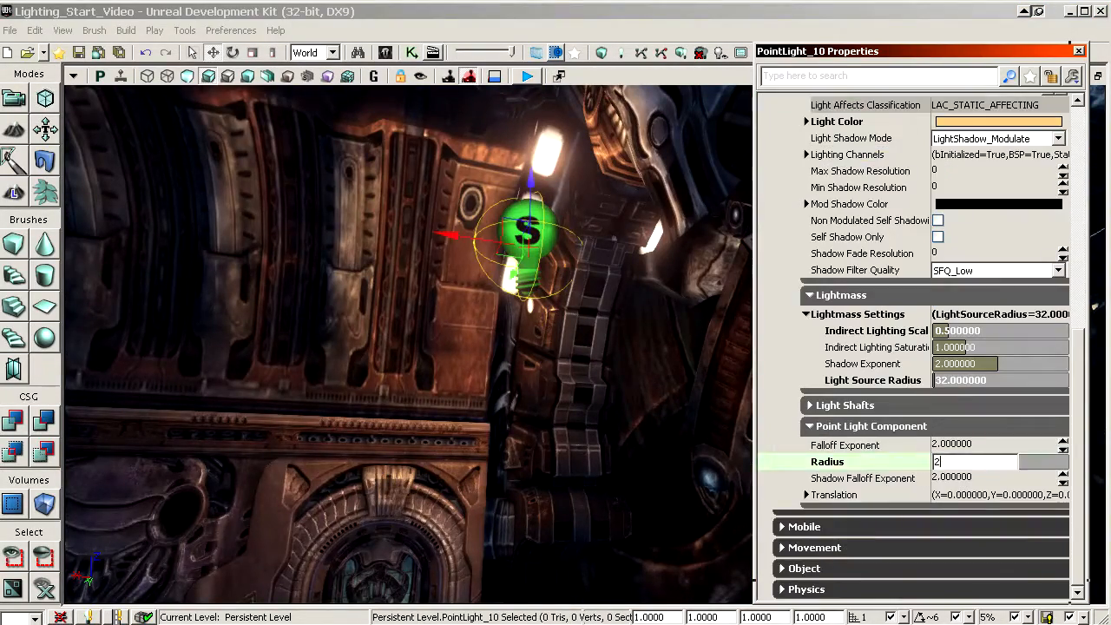
Step: Set the brightness of the blue point light at the wall lantern beside the column to 4
right_click_drag(561, 427, 720, 460)
right_click_drag(452, 416, 349, 401)
left_click(342, 393)
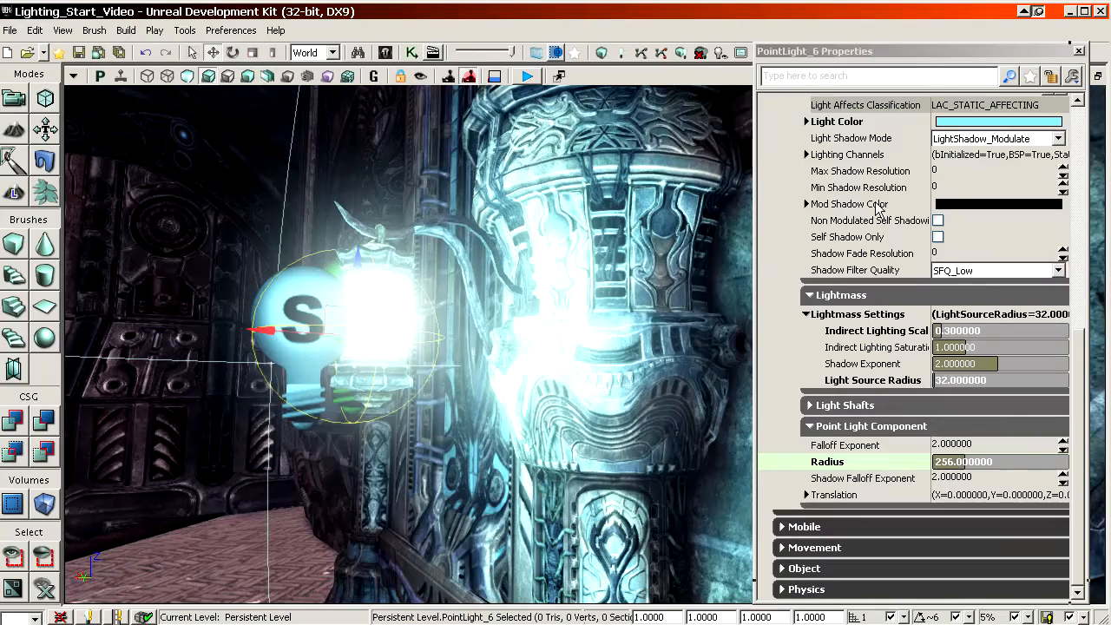
left_click_drag(1083, 365, 1085, 136)
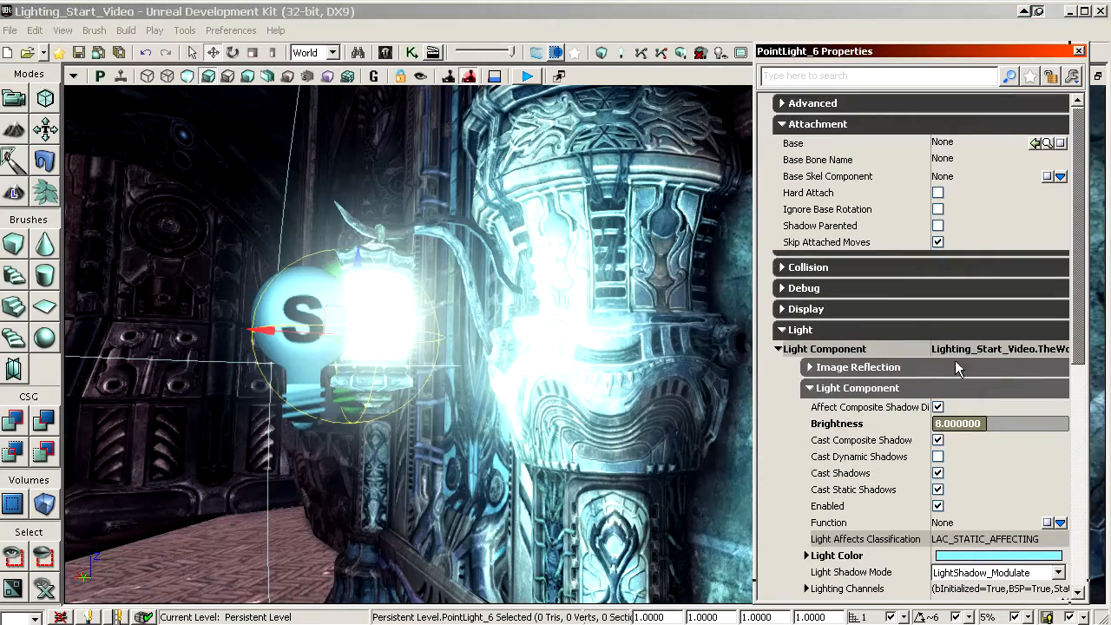
left_click(922, 424)
type("4")
key("Return")
Step: Rebuild the lighting with Lightmass at Preview quality, including BSP, static meshes and building LOD textures
right_click_drag(408, 420, 422, 388)
left_click(457, 234)
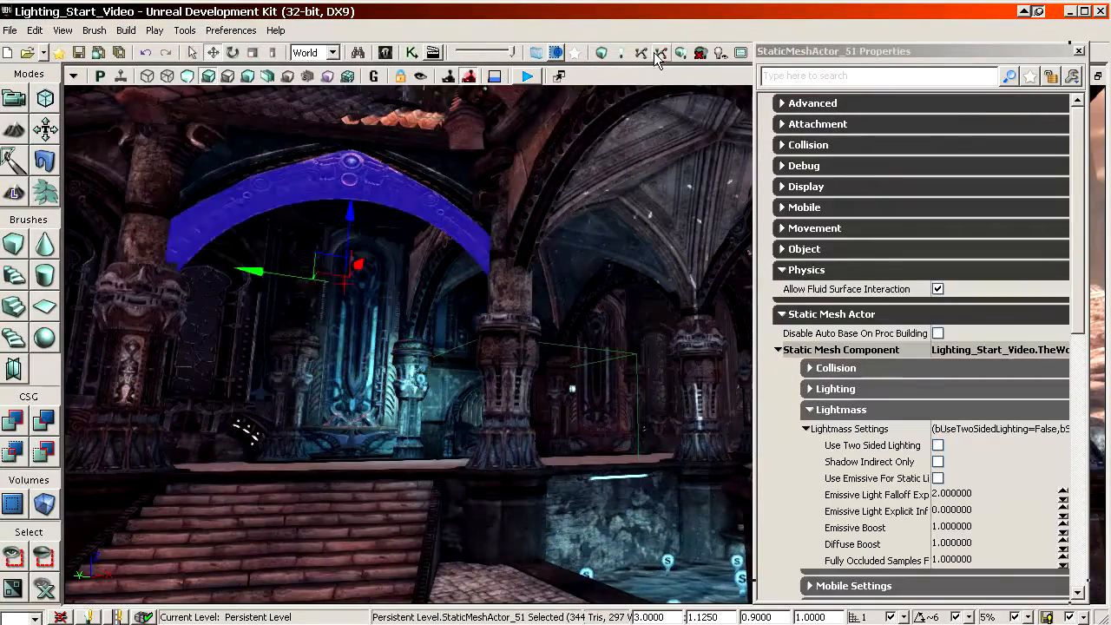
left_click(621, 53)
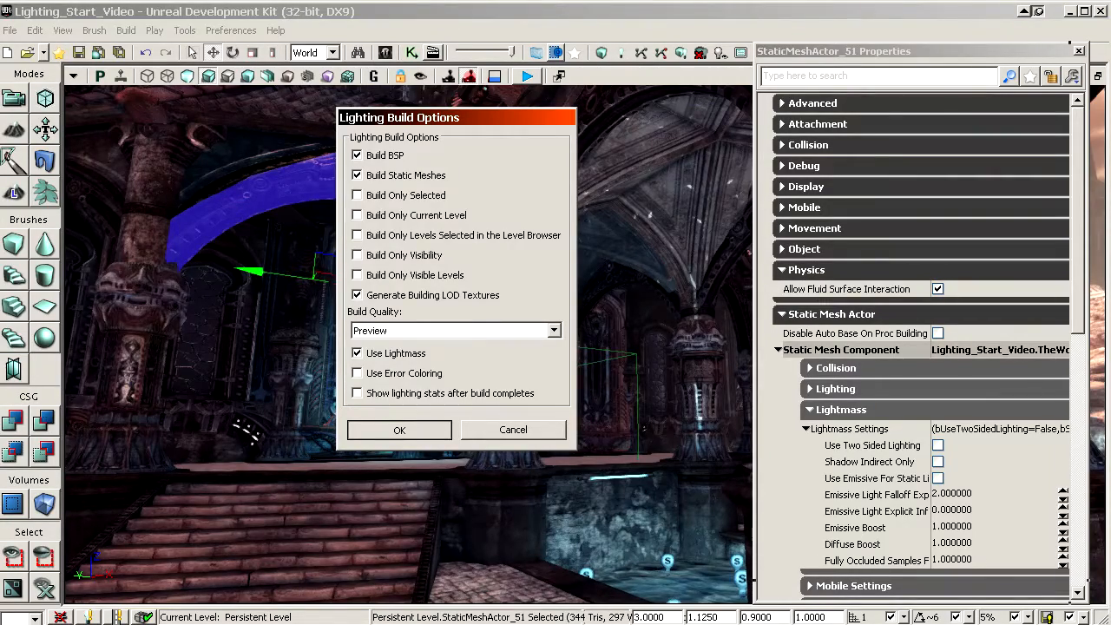
left_click(480, 432)
Step: Inspect the rebuilt room and set the radius of the lower point light beneath the ceiling lamp to 768
right_click_drag(463, 445, 604, 356)
mouse_move(484, 298)
right_mouse_down()
mouse_move(469, 309)
mouse_move(479, 308)
right_mouse_up()
left_click(558, 259)
mouse_move(370, 292)
right_mouse_down()
mouse_move(352, 301)
mouse_move(365, 294)
right_mouse_up()
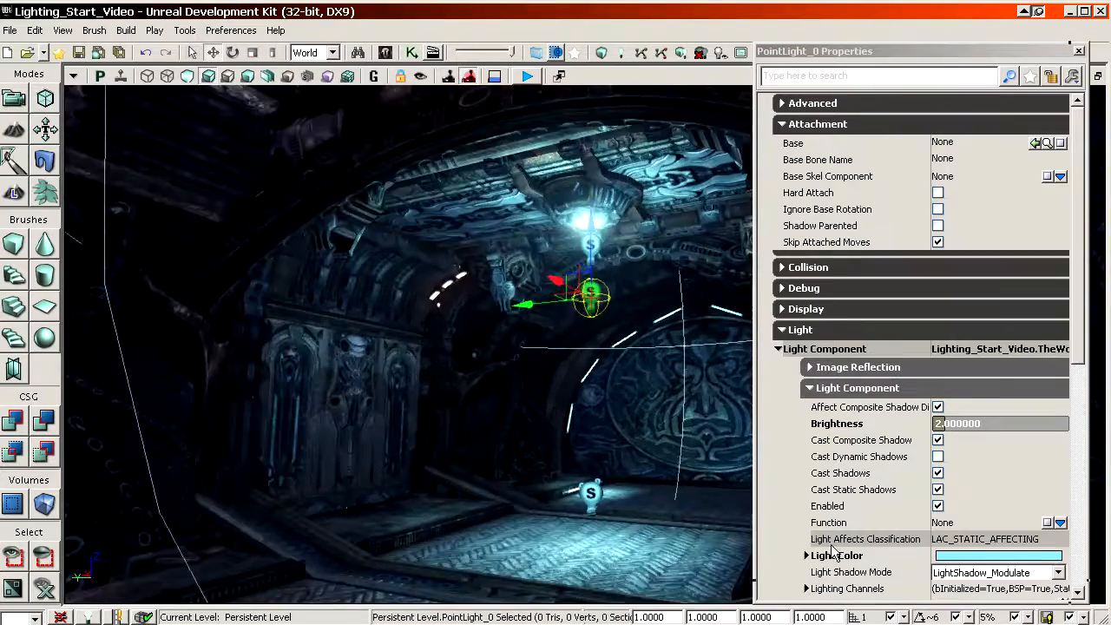
scroll(856, 444, "down", 10)
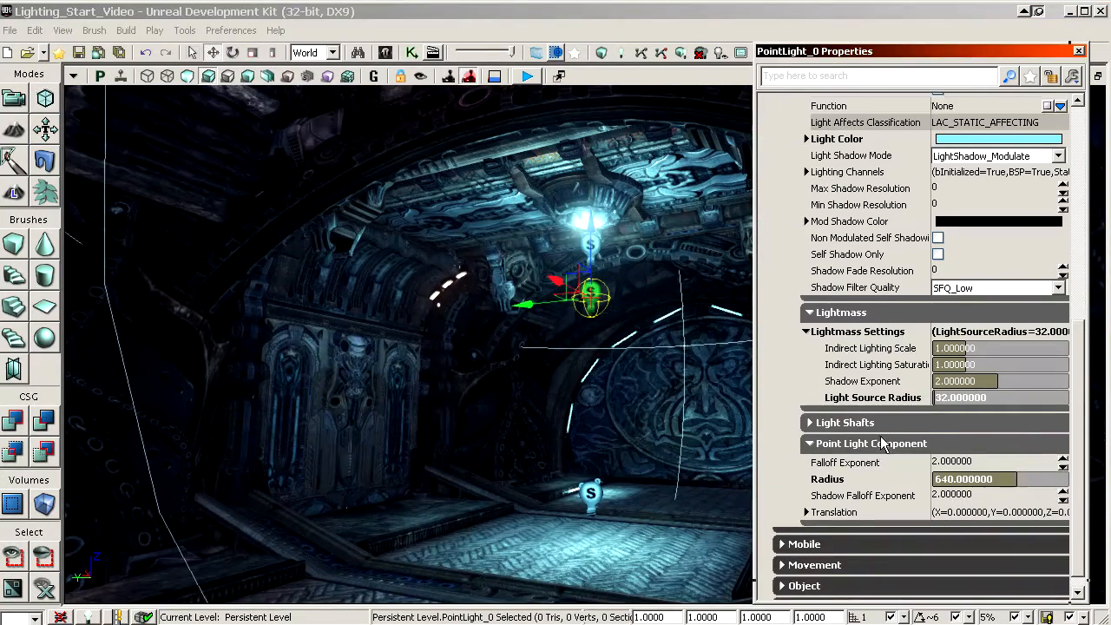
key("Return")
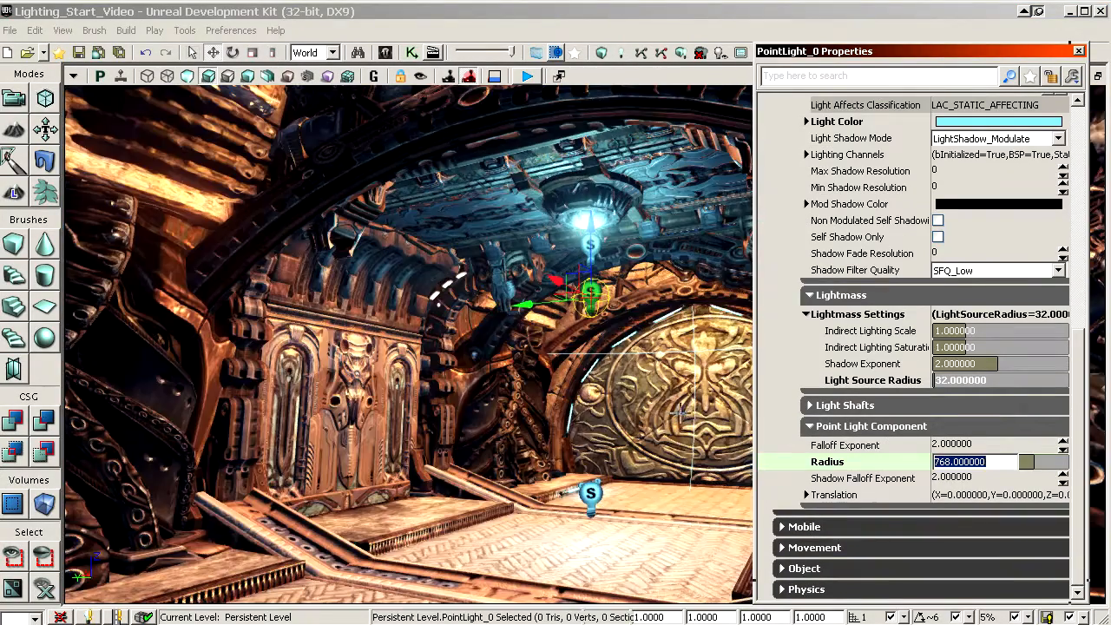
Step: Duplicate a floor-tube point light and place copies at the two uppermost light tubes of the carved door
mouse_move(408, 330)
left_mouse_down()
mouse_move(415, 391)
mouse_move(426, 340)
left_mouse_up()
left_click_drag(535, 486, 638, 373)
left_click(647, 319)
left_click_drag(611, 420, 436, 423, "alt")
left_click_drag(513, 346, 514, 210)
left_click_drag(434, 285, 128, 273)
left_click_drag(347, 261, 234, 326)
left_click_drag(512, 248, 401, 250, "alt")
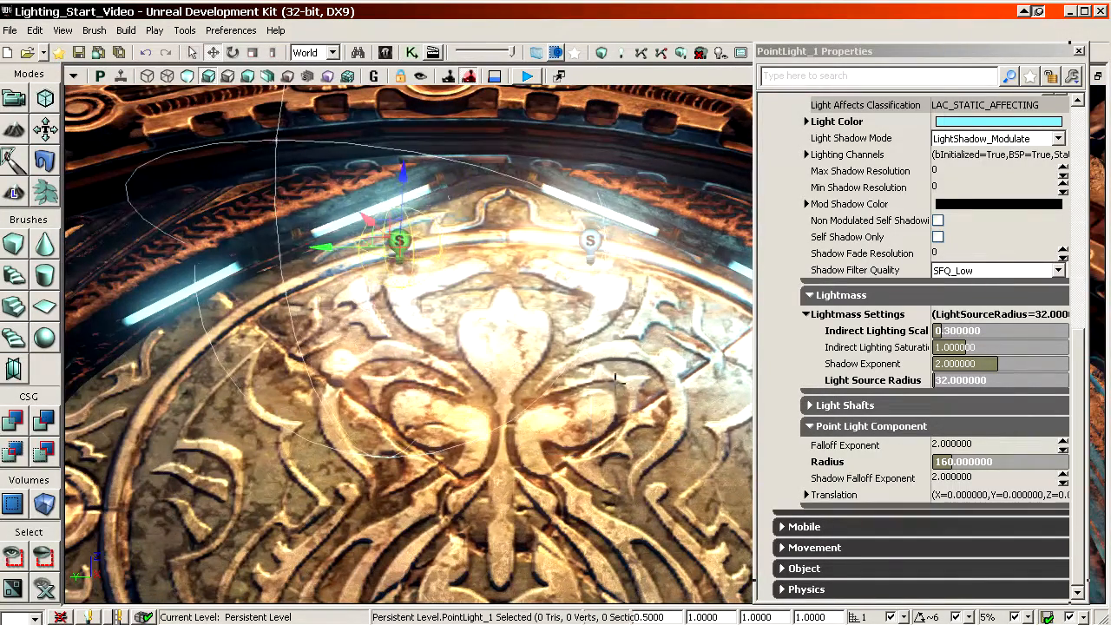
Step: Duplicate the door light down the left side of the door frame, placing one copy at each remaining tube
left_click_drag(323, 248, 166, 248, "alt")
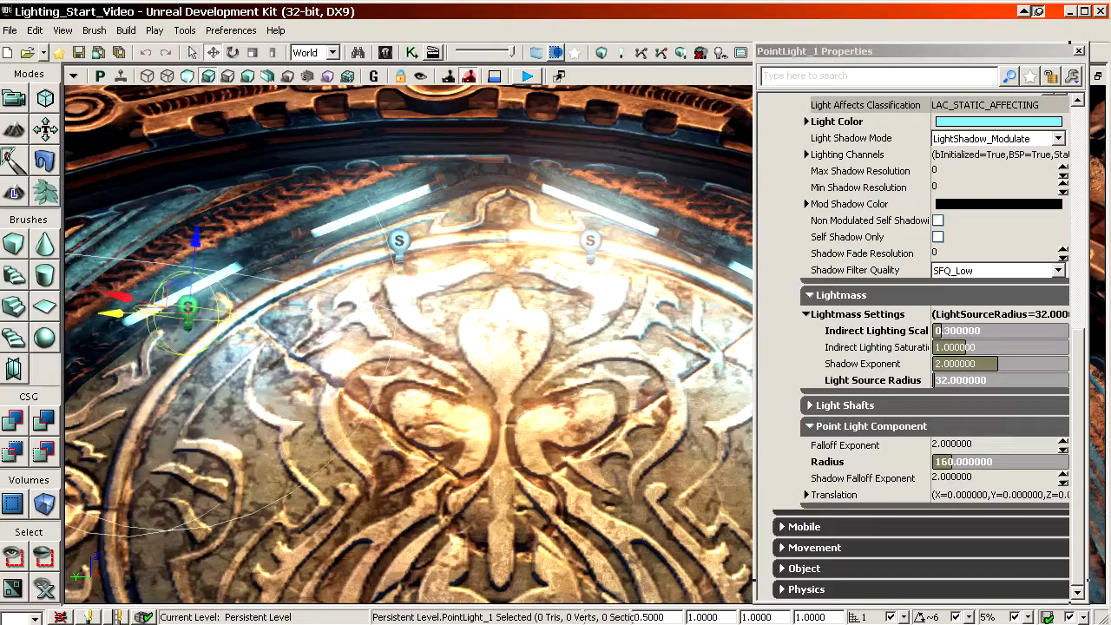
right_click_drag(643, 382, 504, 374)
left_click_drag(356, 238, 300, 241)
left_click_drag(372, 178, 371, 278)
left_click_drag(269, 348, 151, 387, "alt")
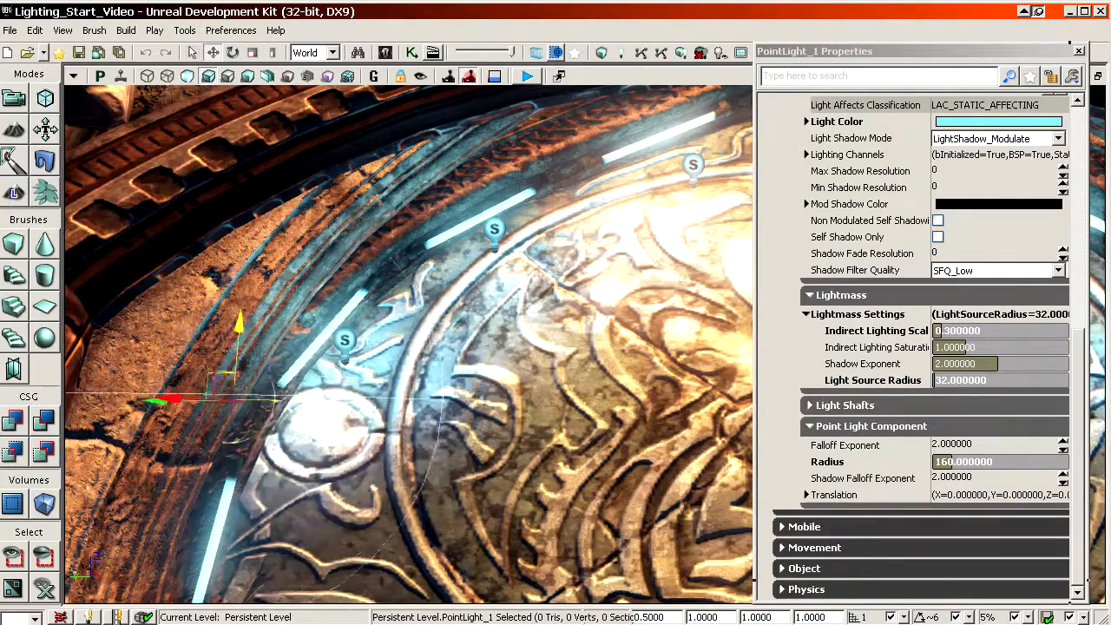
right_click_drag(295, 434, 235, 478)
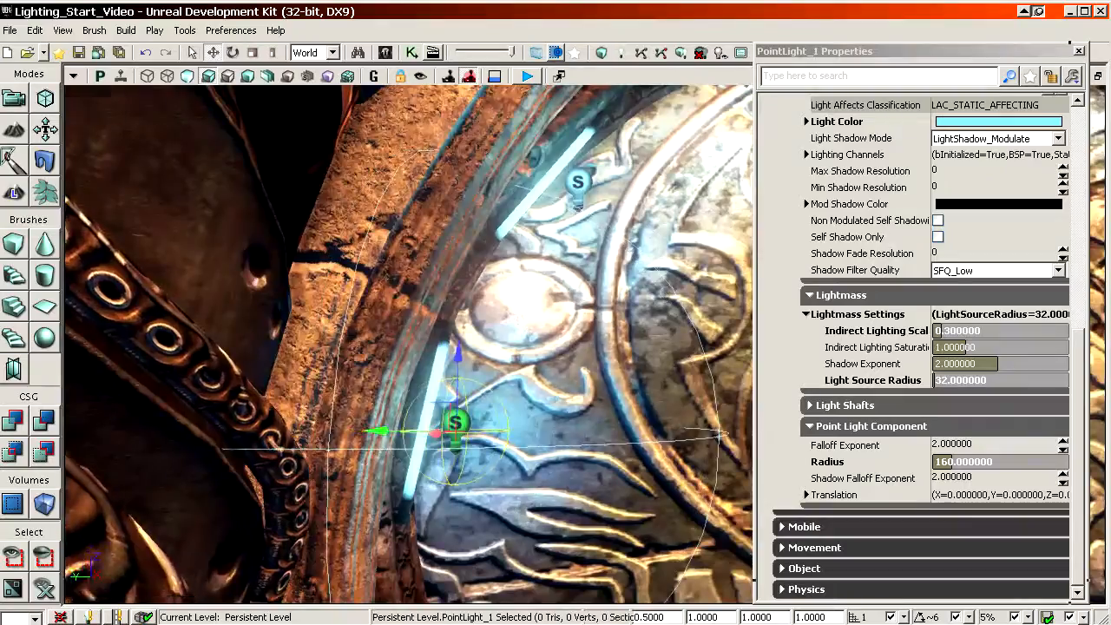
Step: Duplicate the four point lights of the floor tubes beside the door and align the copies with the next pair of floor tubes
right_click_drag(434, 382, 594, 399)
left_click(474, 461)
left_click(365, 572, "ctrl")
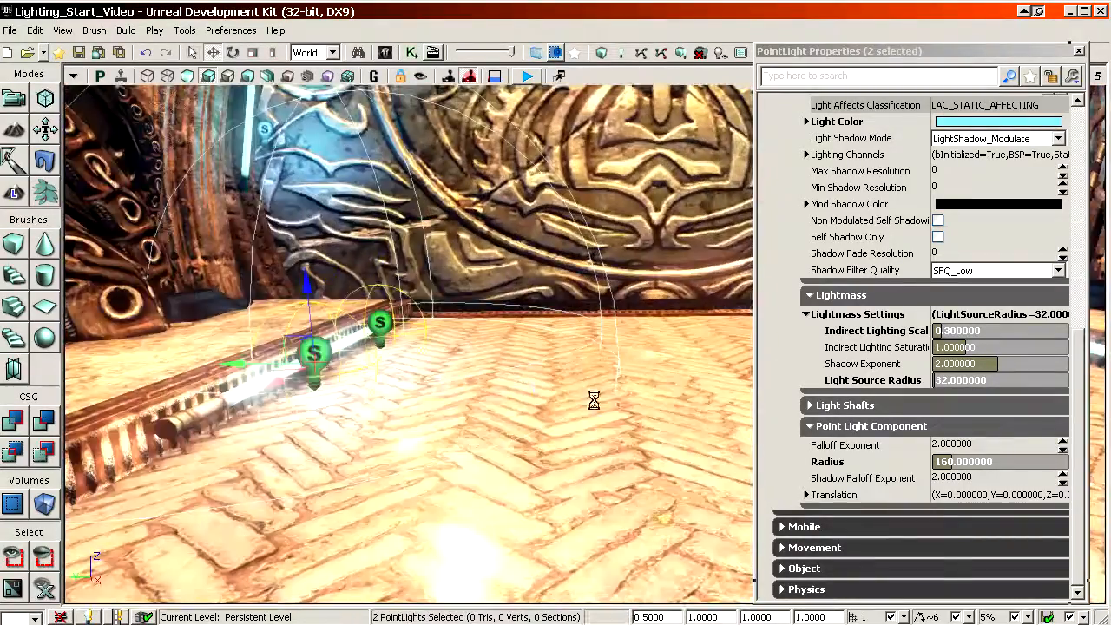
right_click_drag(506, 372, 478, 371, "ctrl+shift")
middle_click_drag(506, 371, 357, 342)
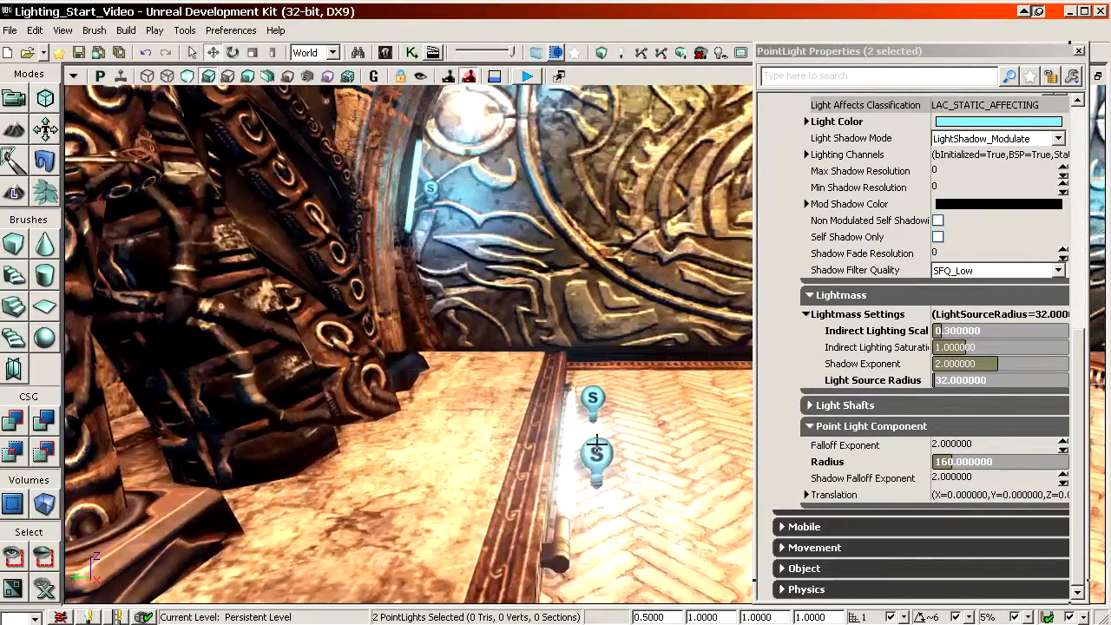
left_click(596, 454, "ctrl")
left_click(593, 398, "ctrl")
left_click_drag(595, 426, 597, 465, "alt")
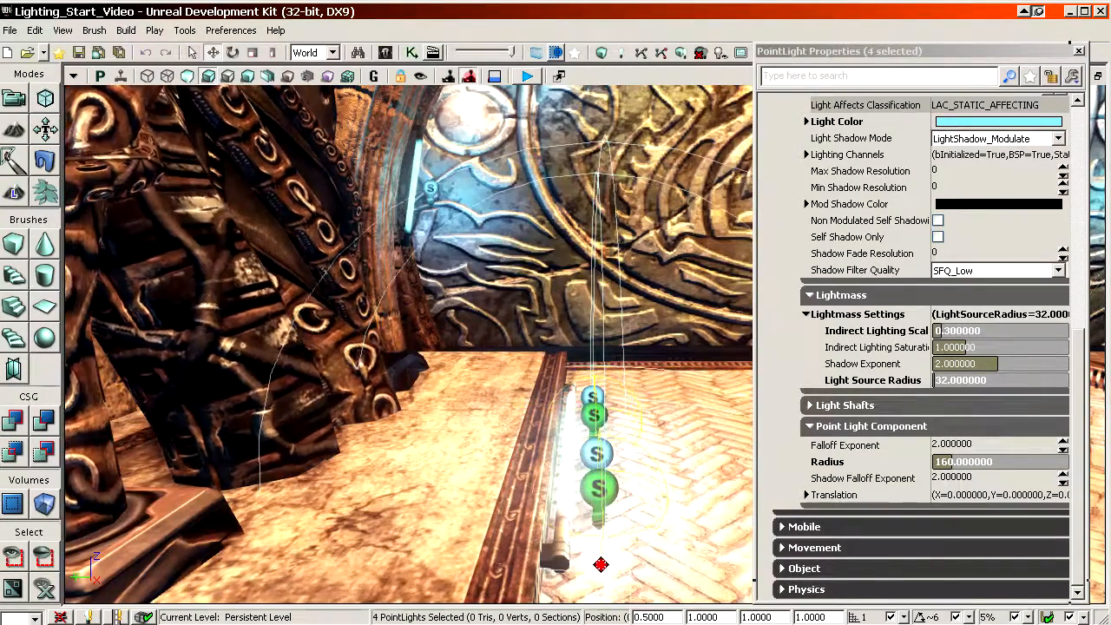
right_click_drag(597, 465, 746, 443)
right_click_drag(423, 355, 512, 347)
left_click_drag(424, 354, 426, 277, "ctrl+shift")
left_click_drag(645, 390, 689, 390)
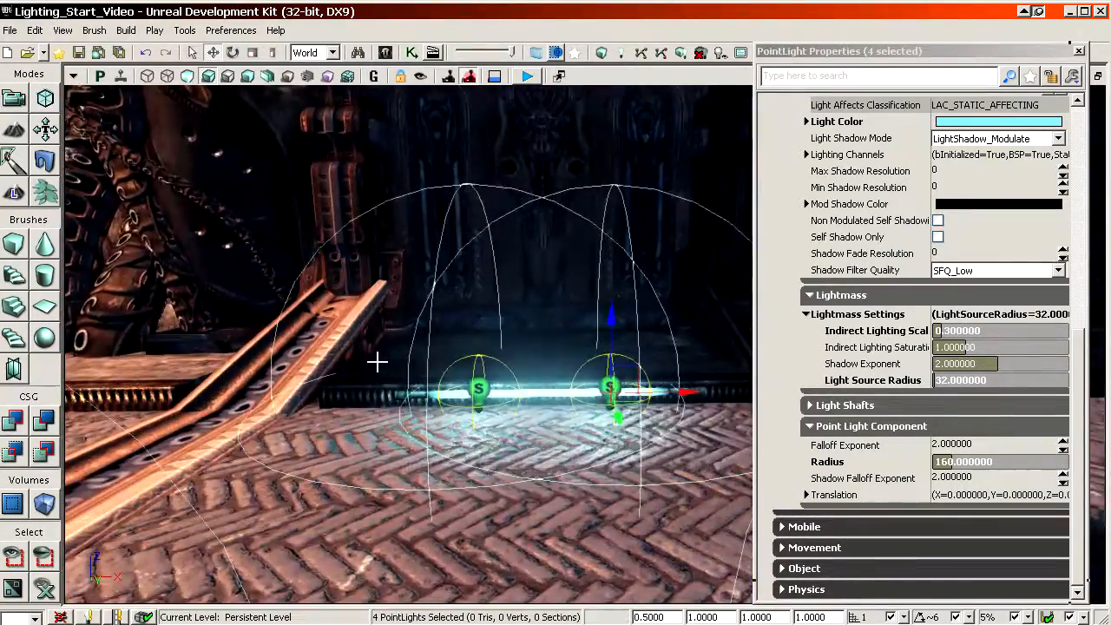
Step: Select the blue point lights beside the near floor tube for copying to another location
left_click_drag(376, 362, 560, 377)
left_click_drag(382, 347, 591, 442)
left_click_drag(122, 347, 202, 376)
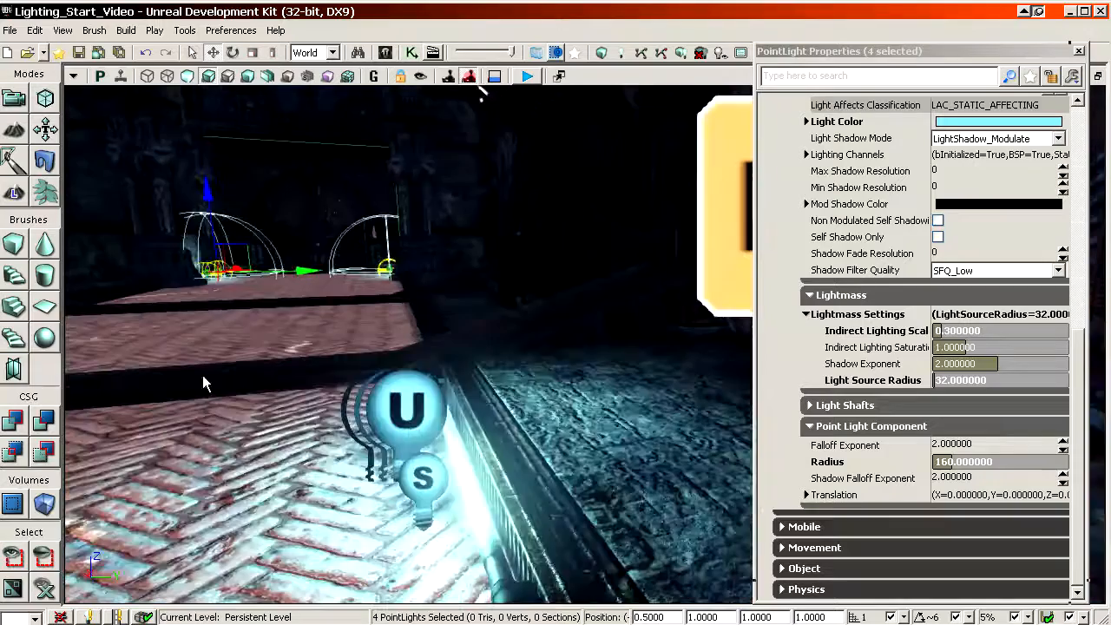
left_click(424, 479)
left_click_drag(424, 479, 408, 391)
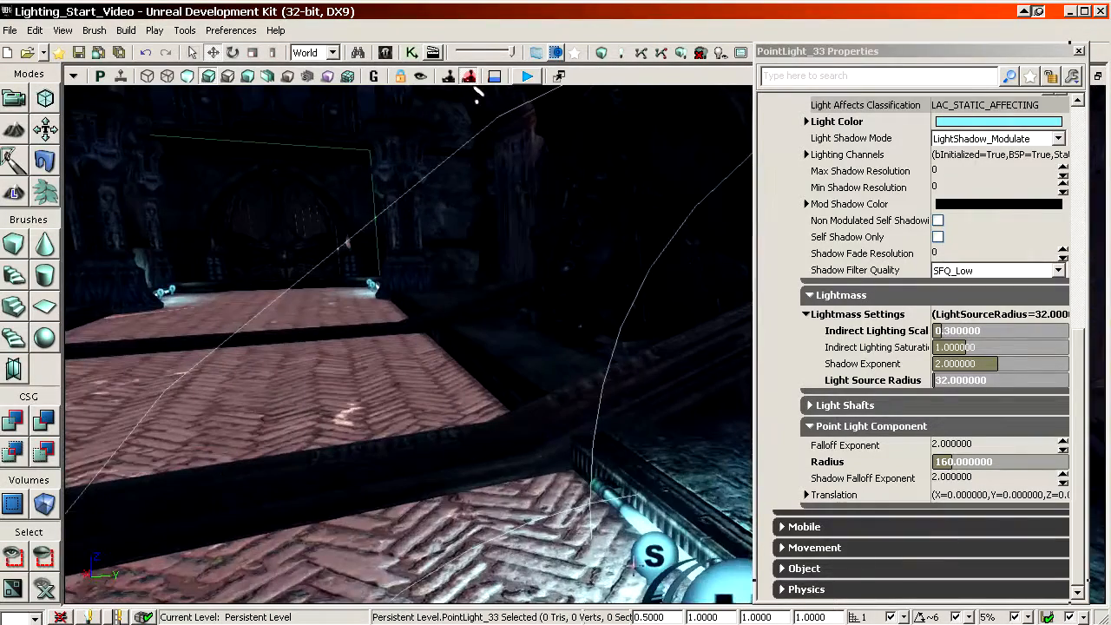
left_click(647, 546, "ctrl")
Step: Paste the two floor-tube lights beside the glowing tube at the hallway wall and align them along it
left_click_drag(646, 546, 416, 382)
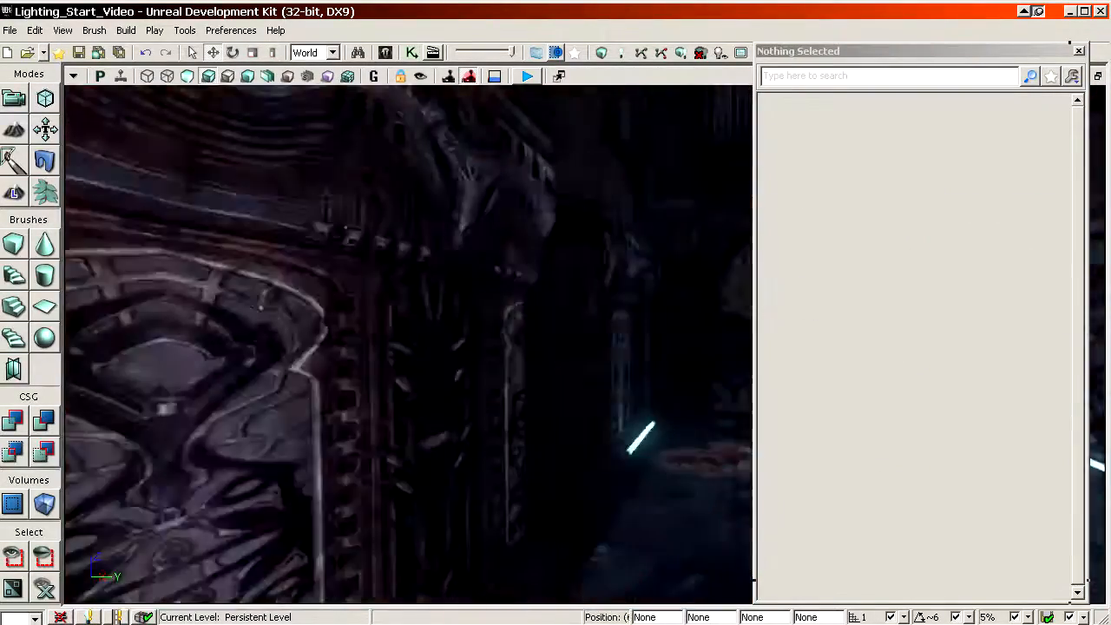
left_click_drag(596, 504, 596, 526)
right_click(519, 480)
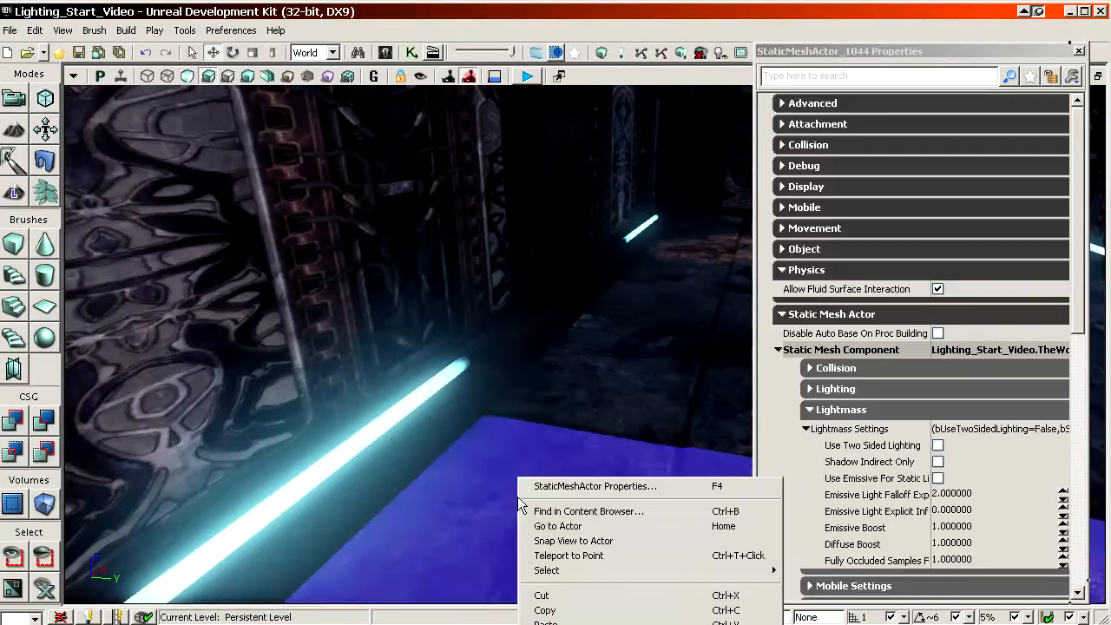
mouse_move(503, 337)
right_mouse_down()
mouse_move(503, 395)
mouse_move(531, 335)
mouse_move(512, 295)
right_mouse_up()
right_click(488, 219)
left_click(530, 379)
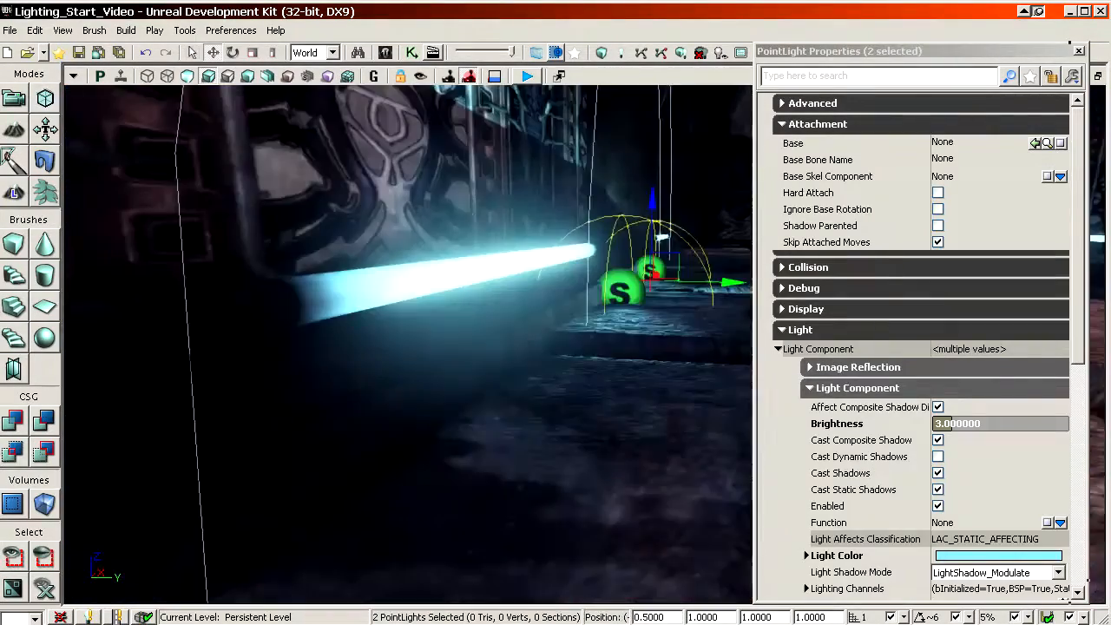
left_click_drag(652, 208, 652, 167)
right_click_drag(526, 383, 560, 417)
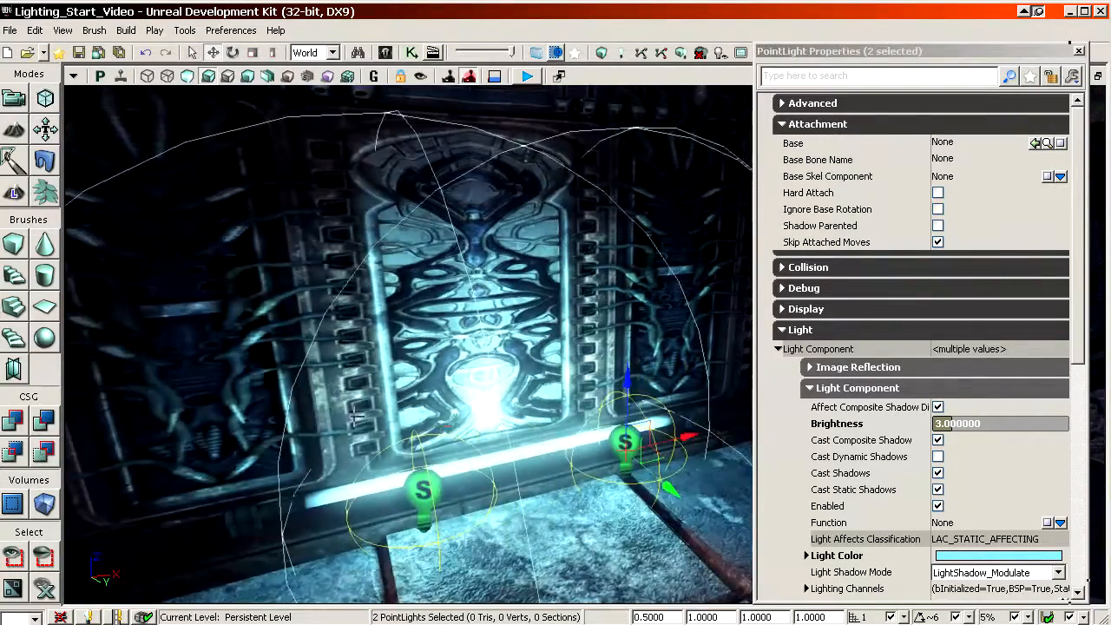
Step: Duplicate the pair of lights to the farther hallway wall tube and select all four lights together
mouse_move(355, 417)
right_mouse_down()
mouse_move(434, 408)
mouse_move(342, 377)
mouse_move(434, 399)
mouse_move(372, 409)
right_mouse_up()
left_click(395, 412, "ctrl")
left_click(471, 354, "ctrl")
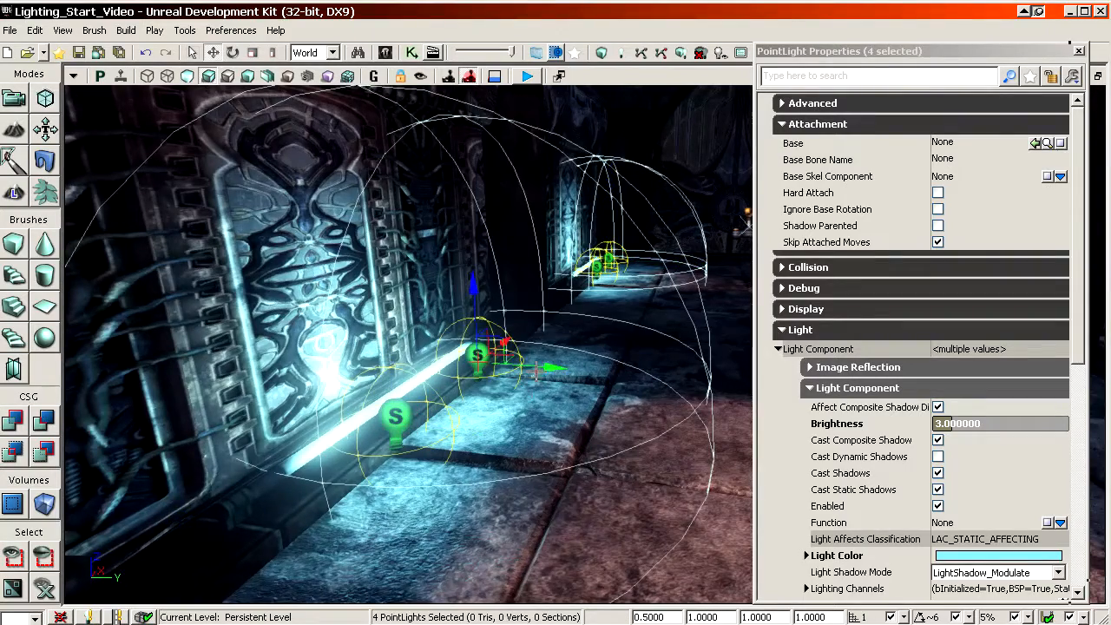
right_click_drag(538, 371, 208, 347)
Step: Try to paste a copy of the blue point light onto the glowing top of the outdoor lamp on the terrace ledge
left_click(533, 191)
right_click_drag(533, 191, 517, 544)
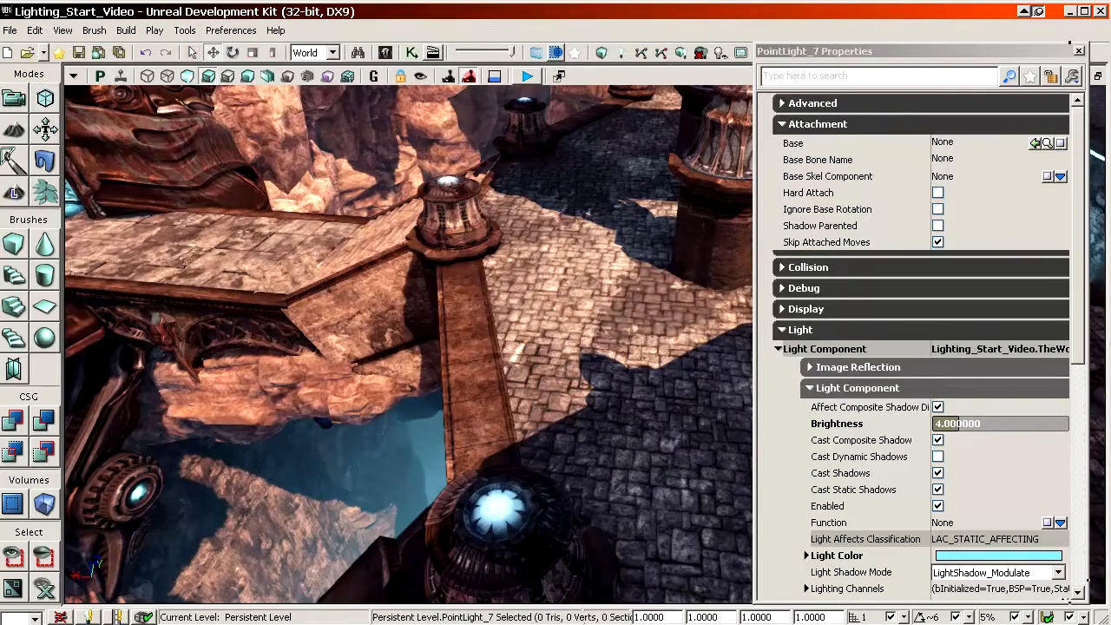
right_click(512, 529)
left_click(521, 467)
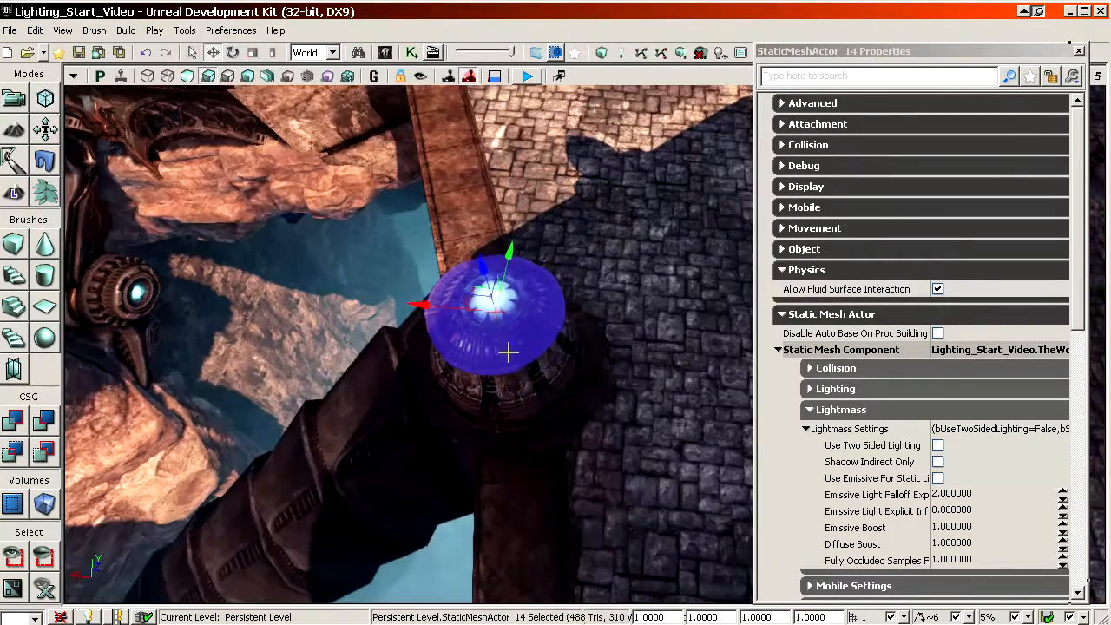
right_click(496, 293)
left_click(539, 436)
right_click_drag(521, 403, 596, 384)
left_click(515, 431)
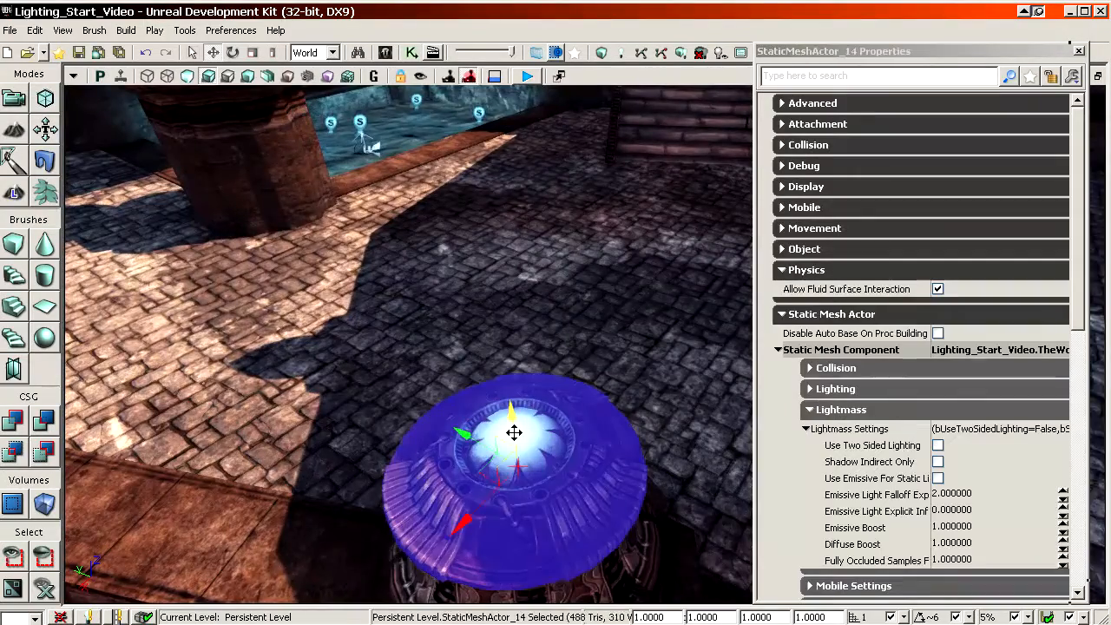
right_click_drag(514, 433, 516, 507)
right_click(490, 146)
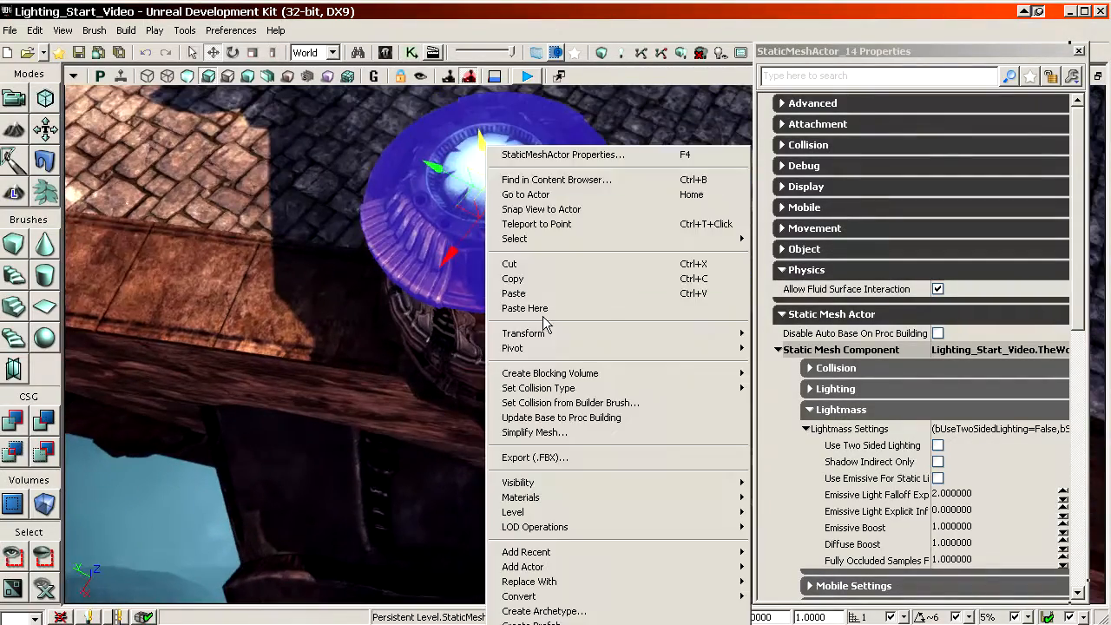
left_click(543, 309)
right_click_drag(543, 308, 625, 165)
key("Delete")
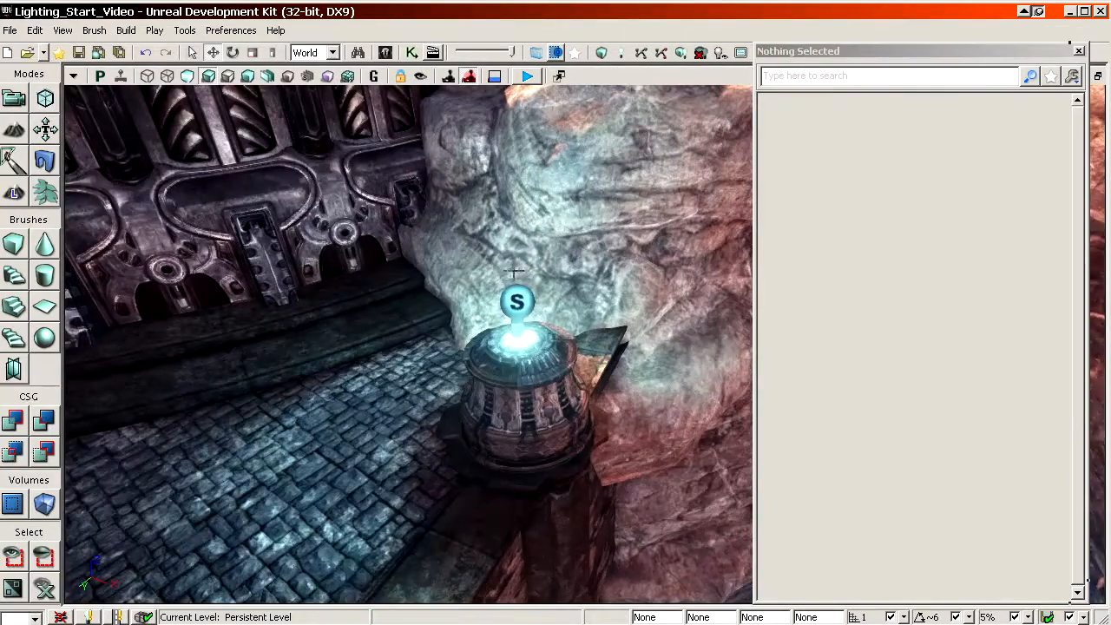
Step: Duplicate the blue point light from the lamp beside the rock wall and position the copy above the glowing lamp against the cliff
left_click(517, 301)
left_click_drag(461, 344, 365, 395, "alt+shift")
right_click_drag(654, 459, 625, 474, "ctrl+shift")
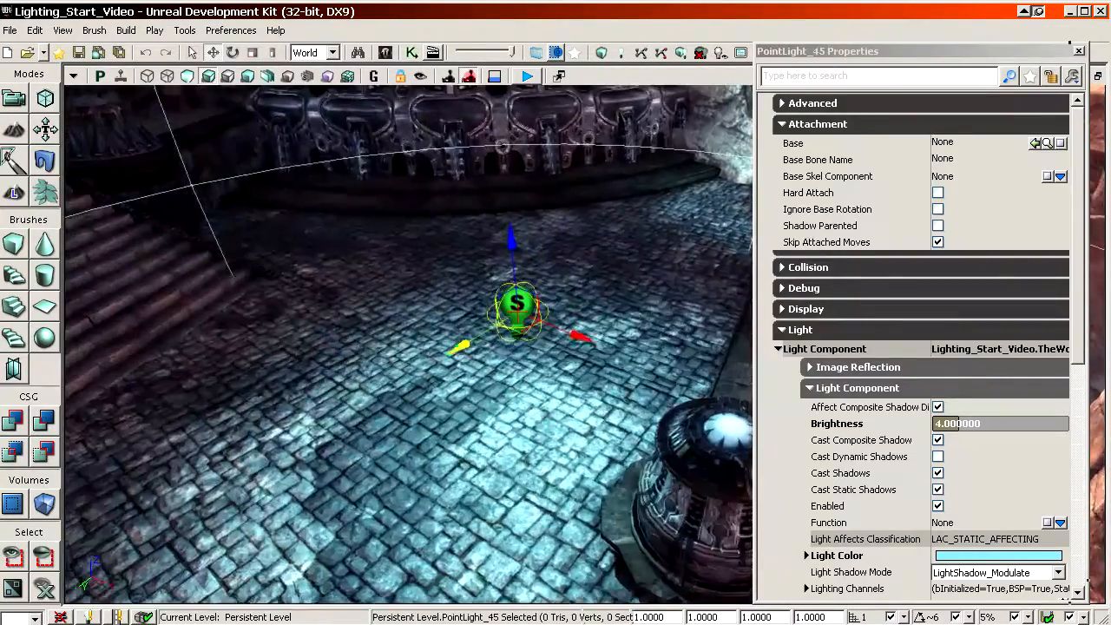
left_click_drag(626, 473, 655, 459, "ctrl+shift")
right_click_drag(654, 459, 564, 486)
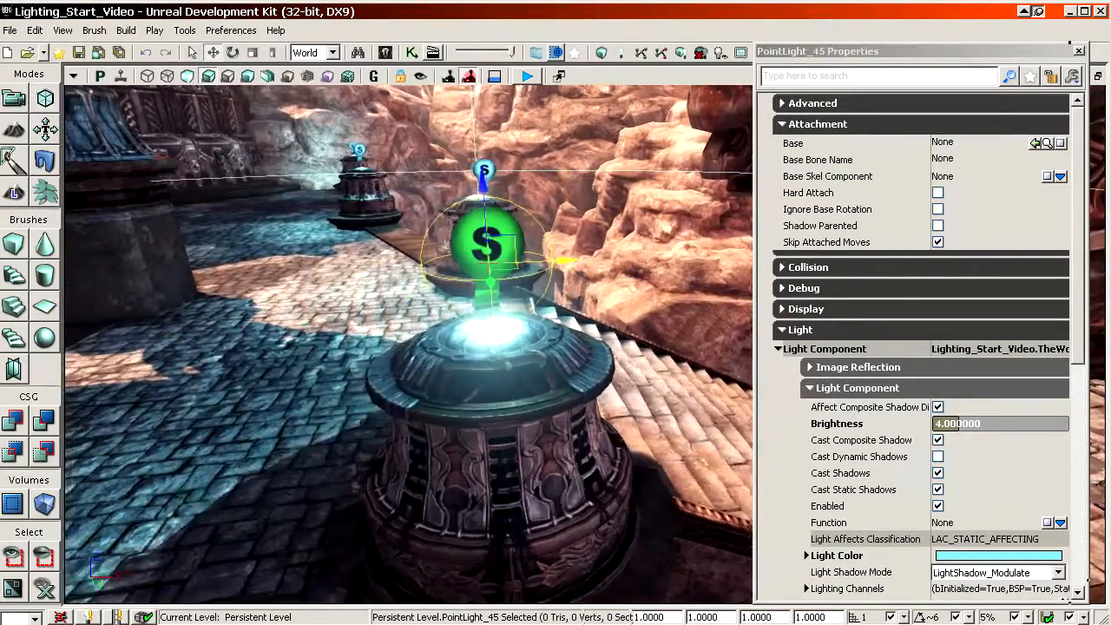
right_click_drag(564, 260, 608, 265)
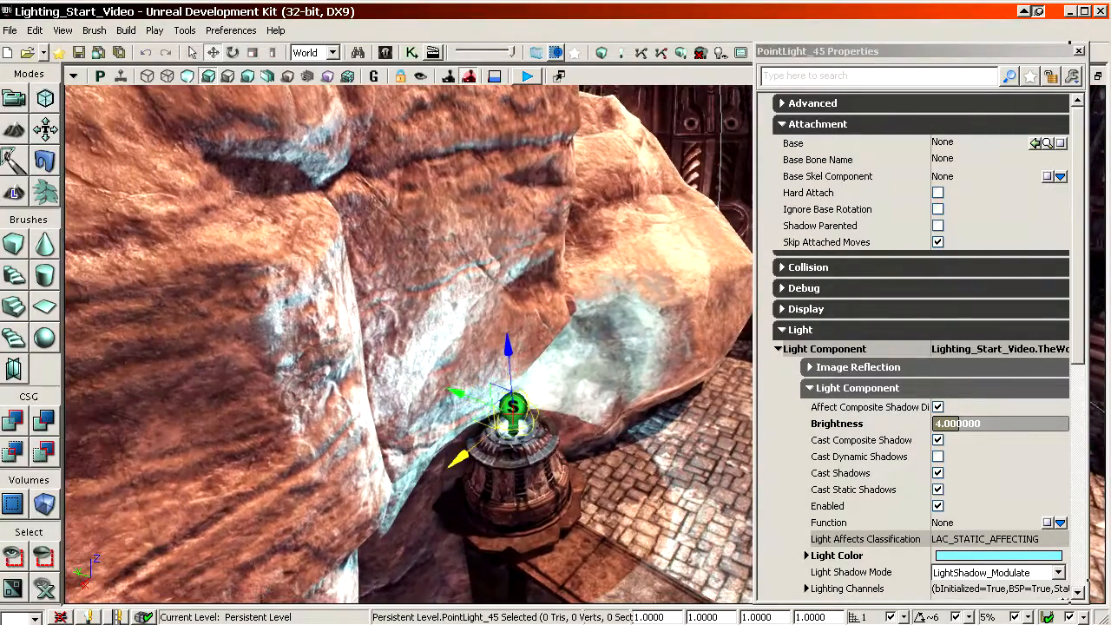
right_click_drag(460, 457, 334, 465)
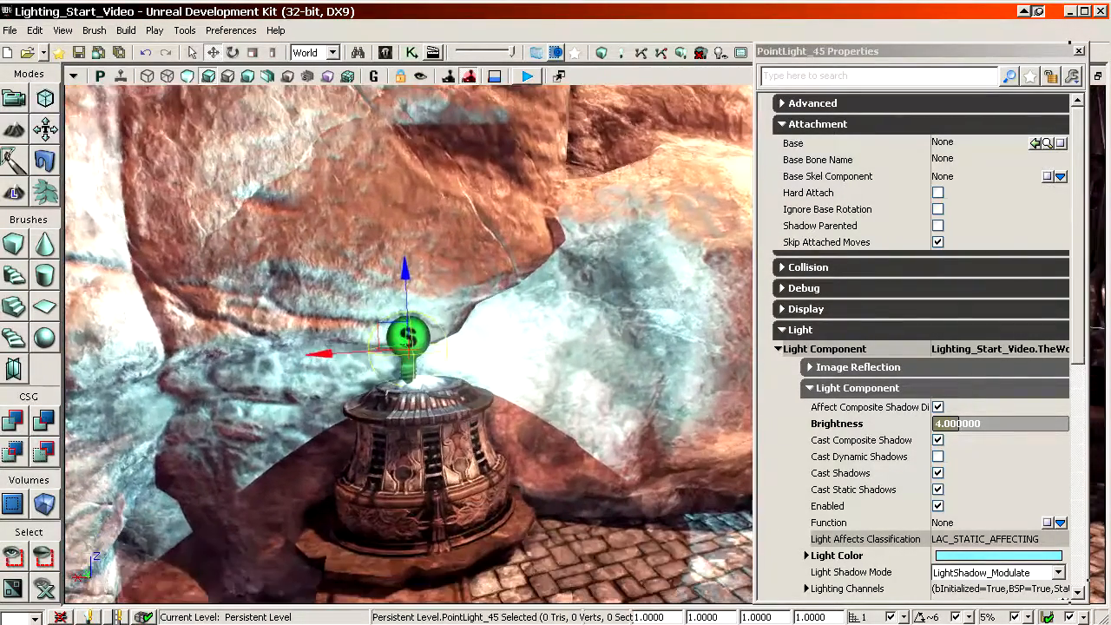
Step: Set the cliff lamp light's brightness to 1 and the red value of its light color to 132
type("1")
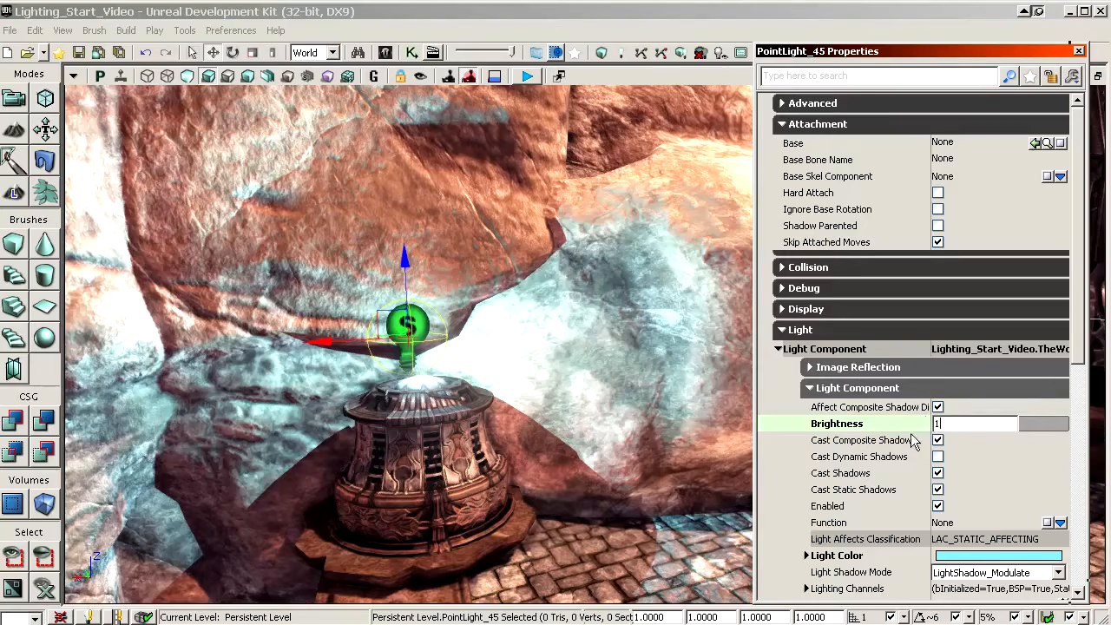
key("Return")
scroll(885, 499, "down", 1)
left_click(869, 483)
scroll(912, 482, "down", 1)
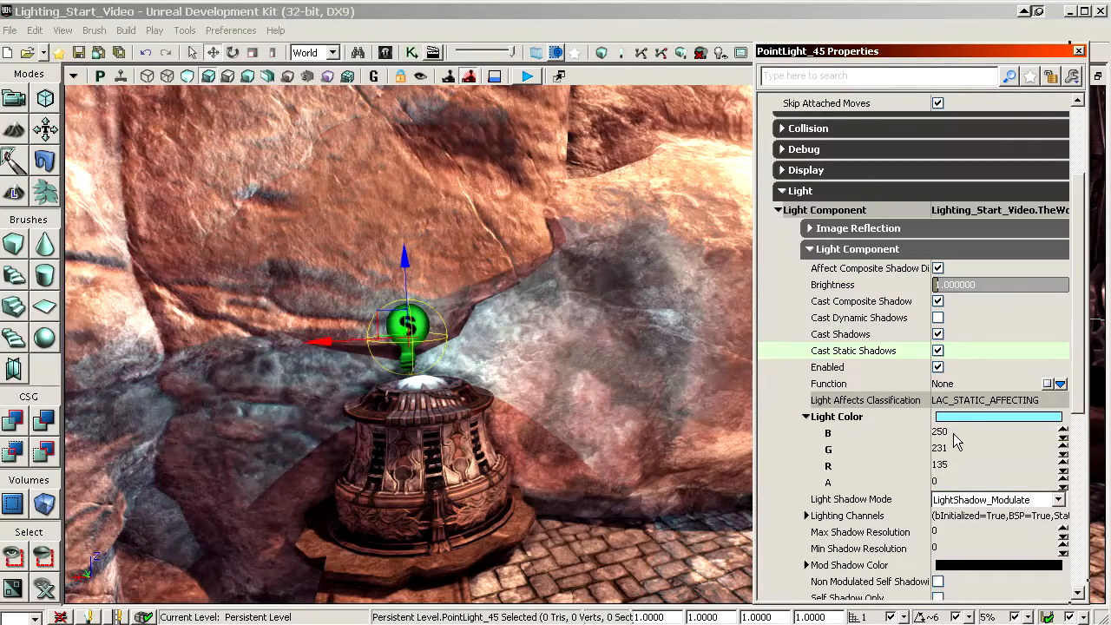
left_click(954, 433)
left_click(961, 463)
type("132")
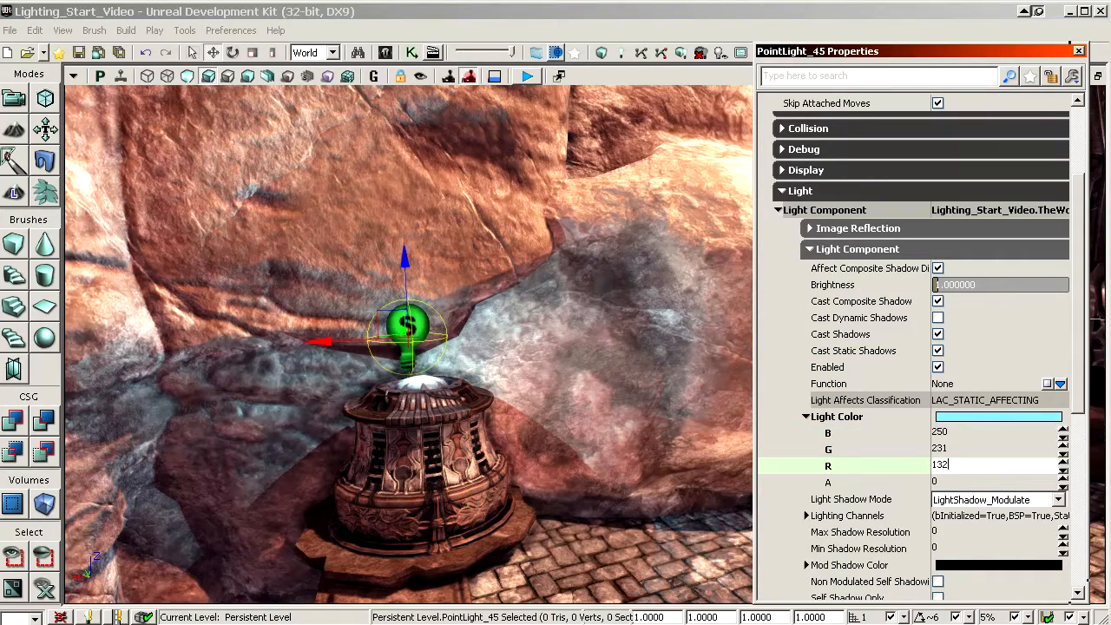
key("Return")
Step: Confirm the cliff lamp light's brightness as 1 and select the point light on the lamp at the head of the stone steps
left_click_drag(632, 436, 660, 469)
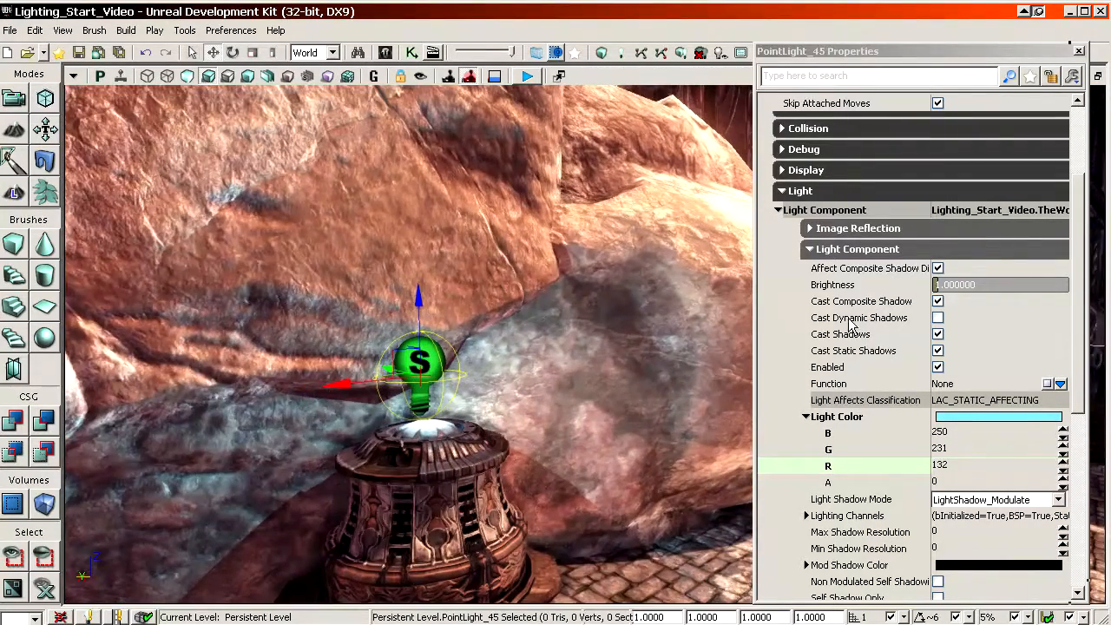
left_click(876, 288)
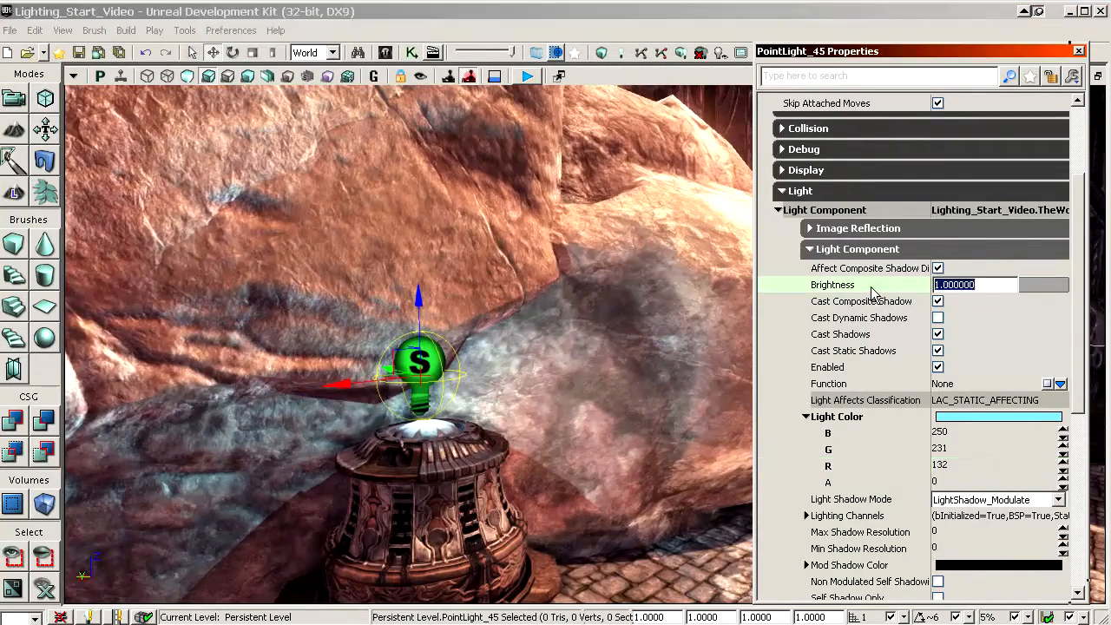
type("4")
key("Return")
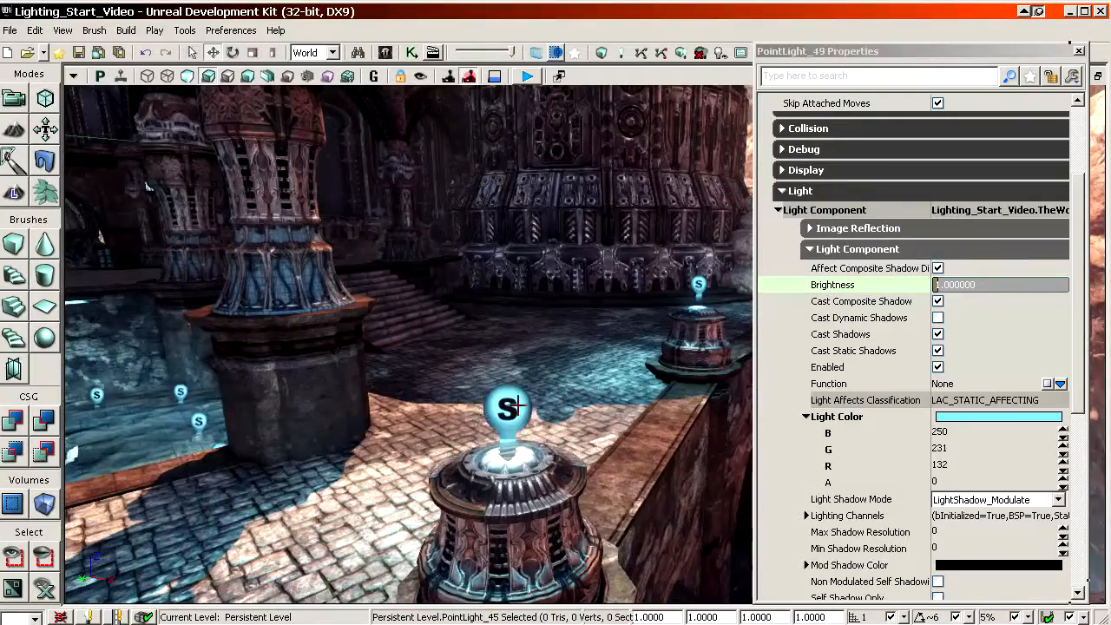
left_click(510, 406)
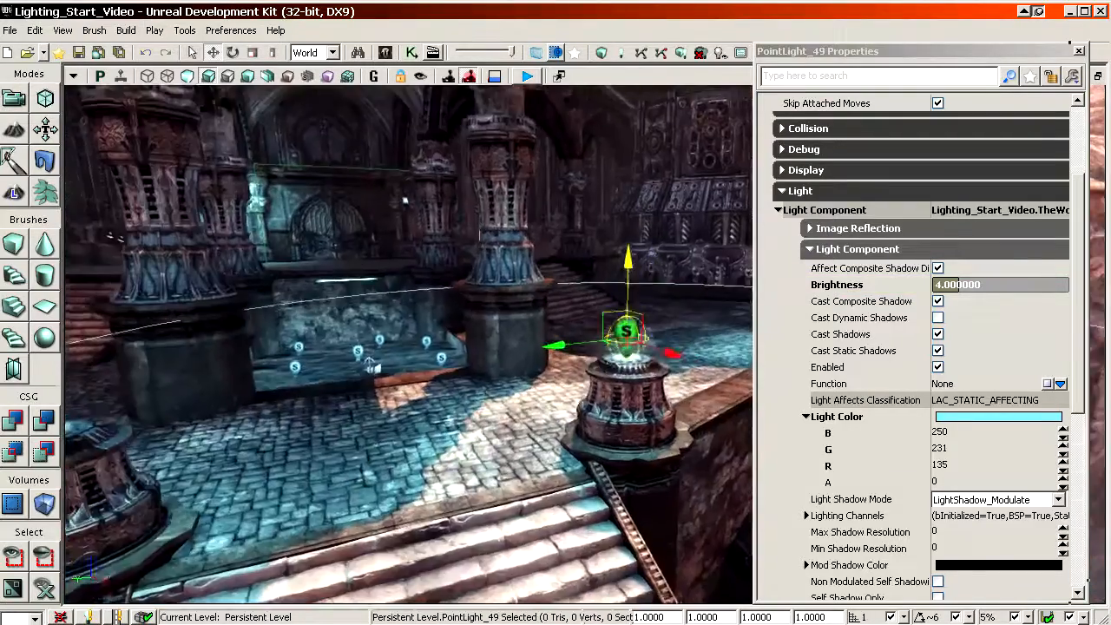
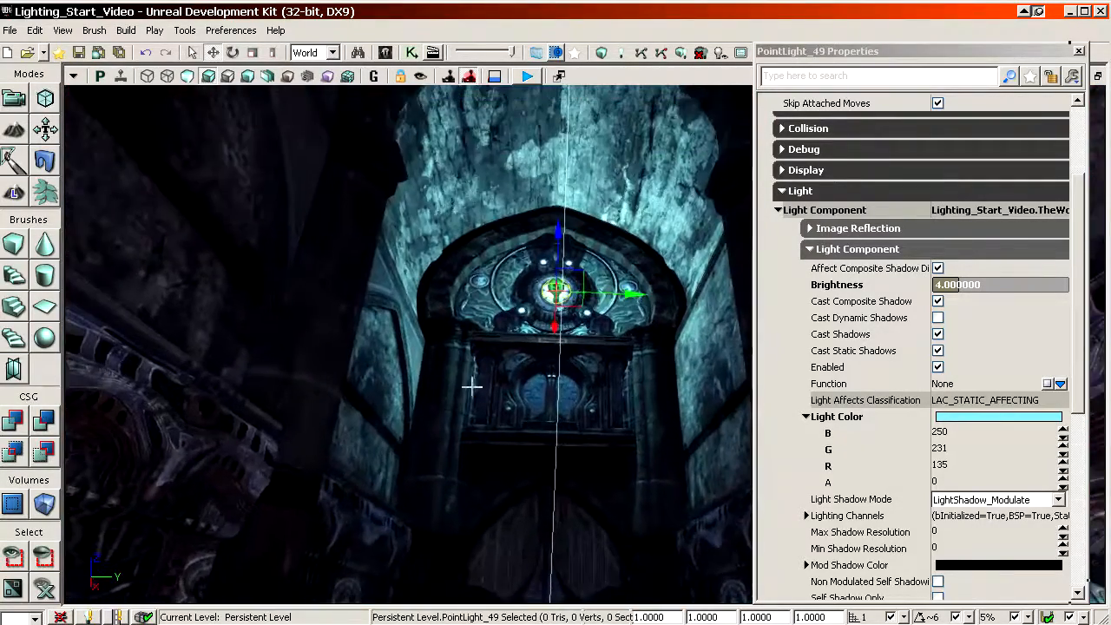
Step: Set the red value of the arched doorway light's color to 134 and its radius to 1024
left_click(912, 465)
type("134")
left_click(897, 434)
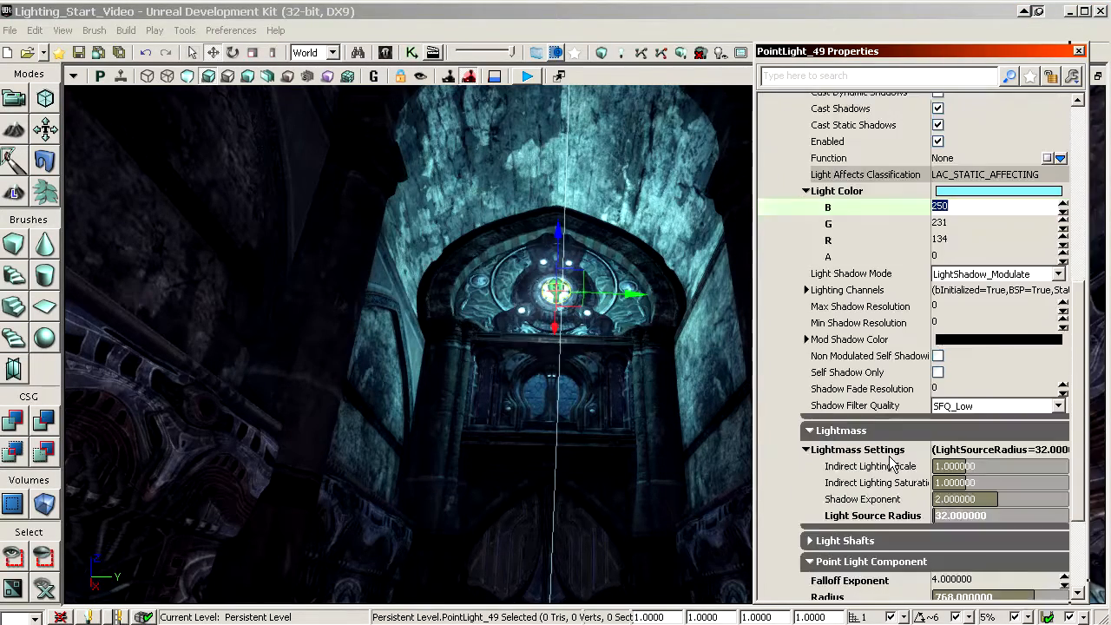
scroll(894, 466, "down", 3)
left_click(910, 462)
type("1024")
key("Return")
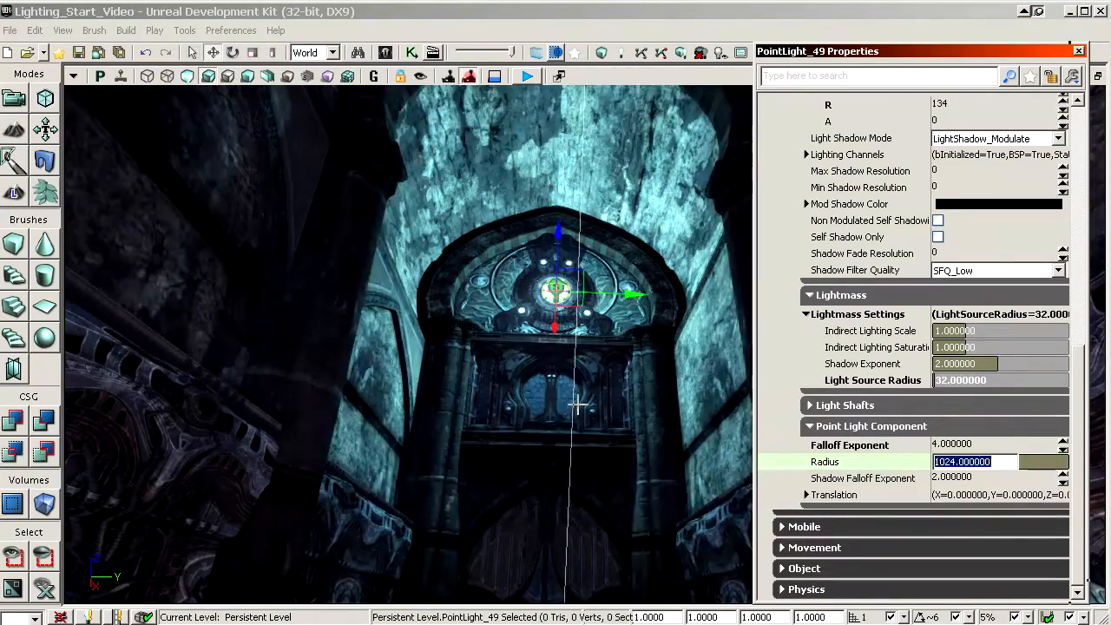
Step: Select the blue point light beside the carved column inside the hall
right_click_drag(579, 405, 582, 456)
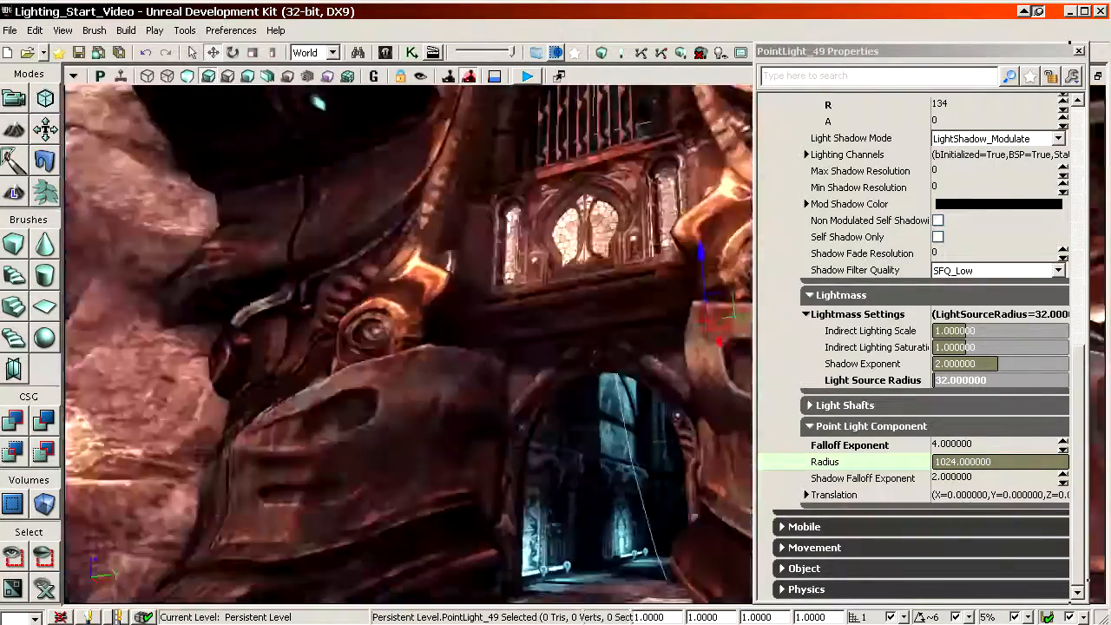
right_click_drag(581, 456, 390, 430)
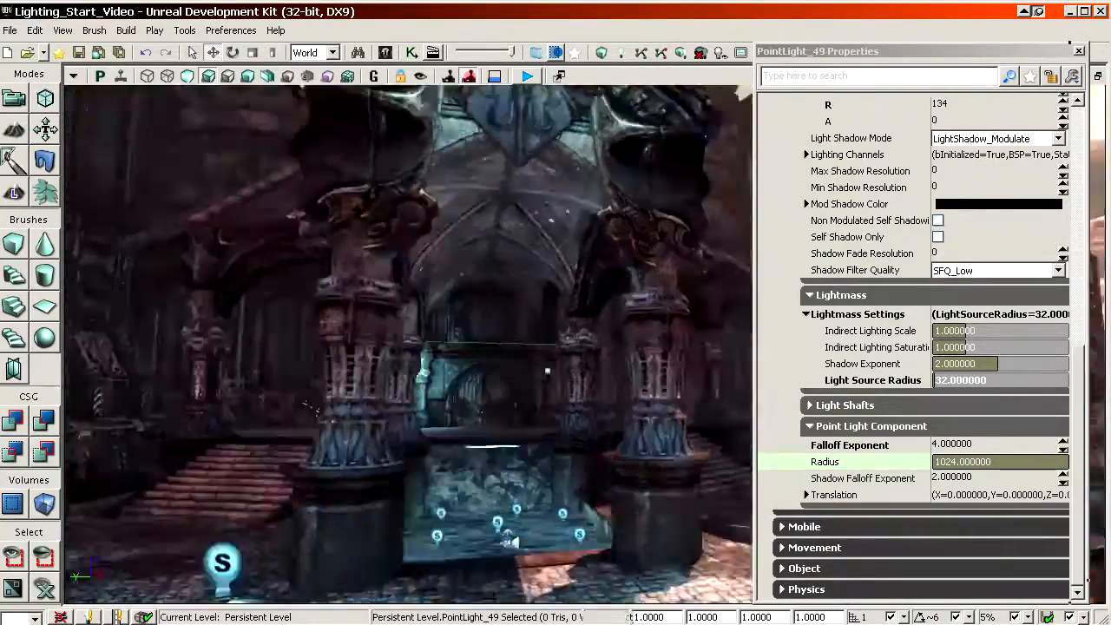
right_click_drag(504, 343, 475, 338)
left_click(318, 253)
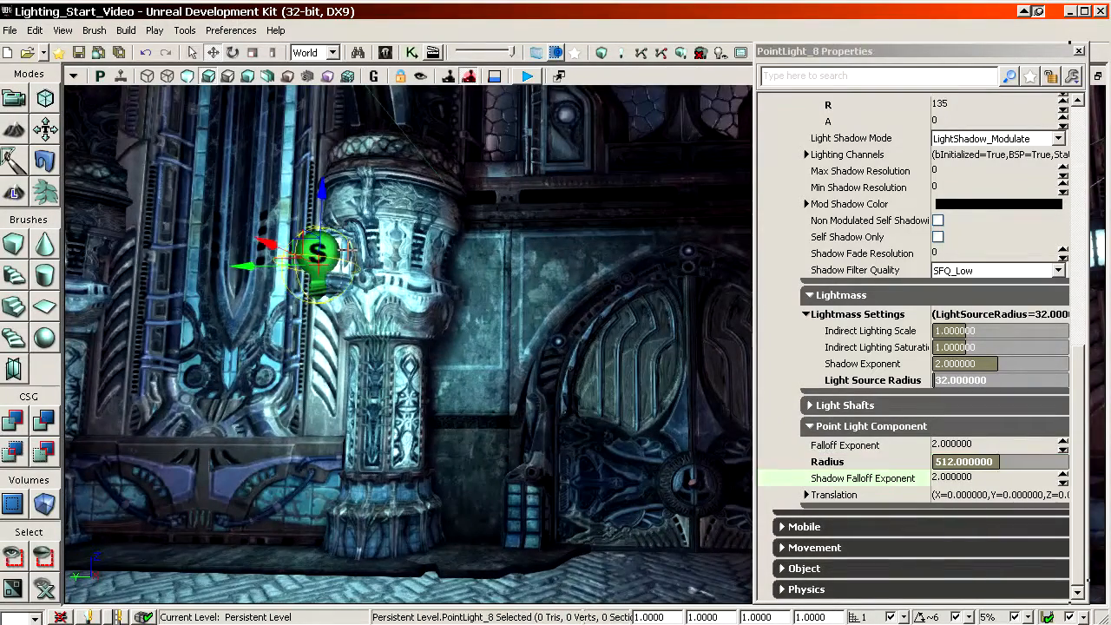
left_click(340, 262, "ctrl")
left_click_drag(290, 267, 678, 295)
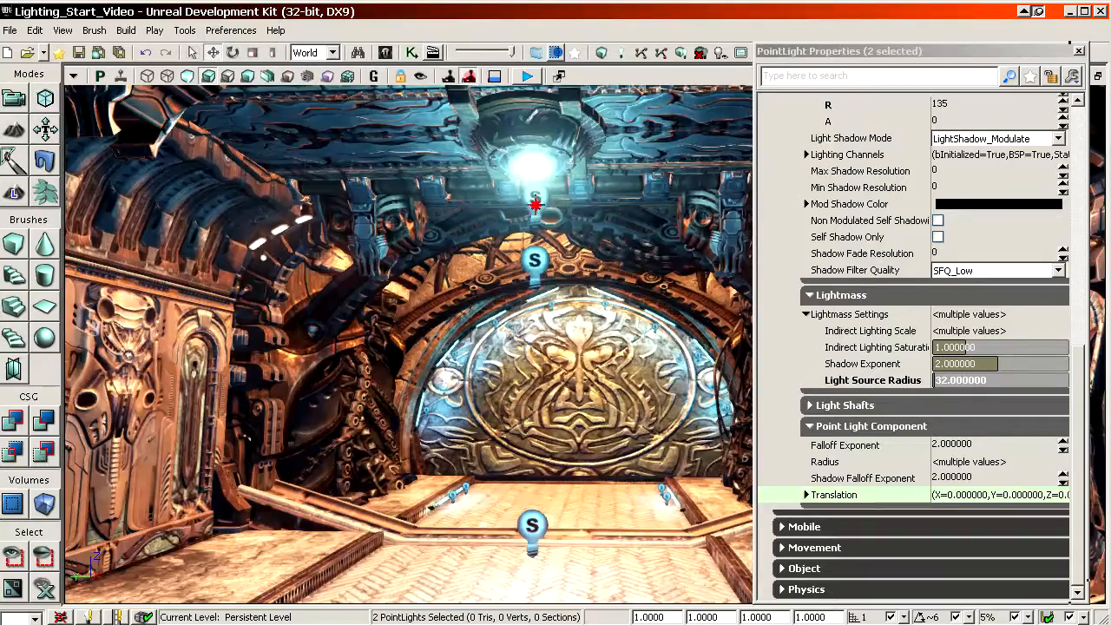
Step: Duplicate the three blue point lights under the ceiling lamp near the round ornate door and place the copies beneath the next ceiling lamp
left_click(536, 199)
left_click(535, 261, "ctrl")
left_click(532, 526, "ctrl")
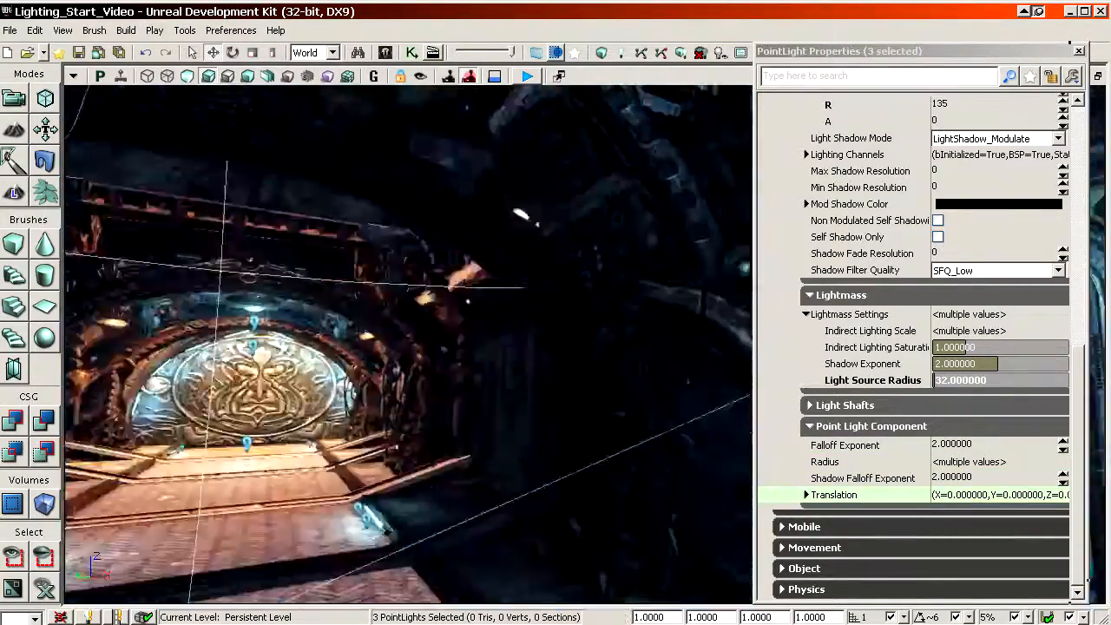
right_click_drag(408, 344, 599, 344)
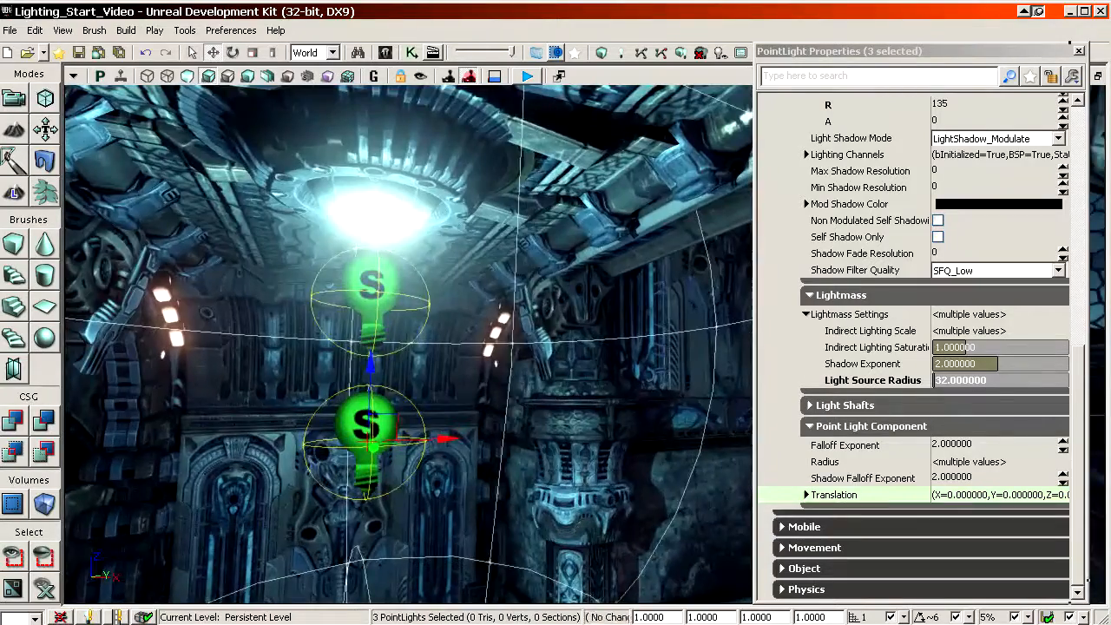
right_click_drag(620, 426, 738, 426)
right_click_drag(408, 344, 339, 411)
Step: Duplicate the warm point light from the slanted strip lamp and position the copy in front of the glowing dome lamp on the upper ledge
left_click(361, 105)
right_click_drag(361, 106, 373, 282)
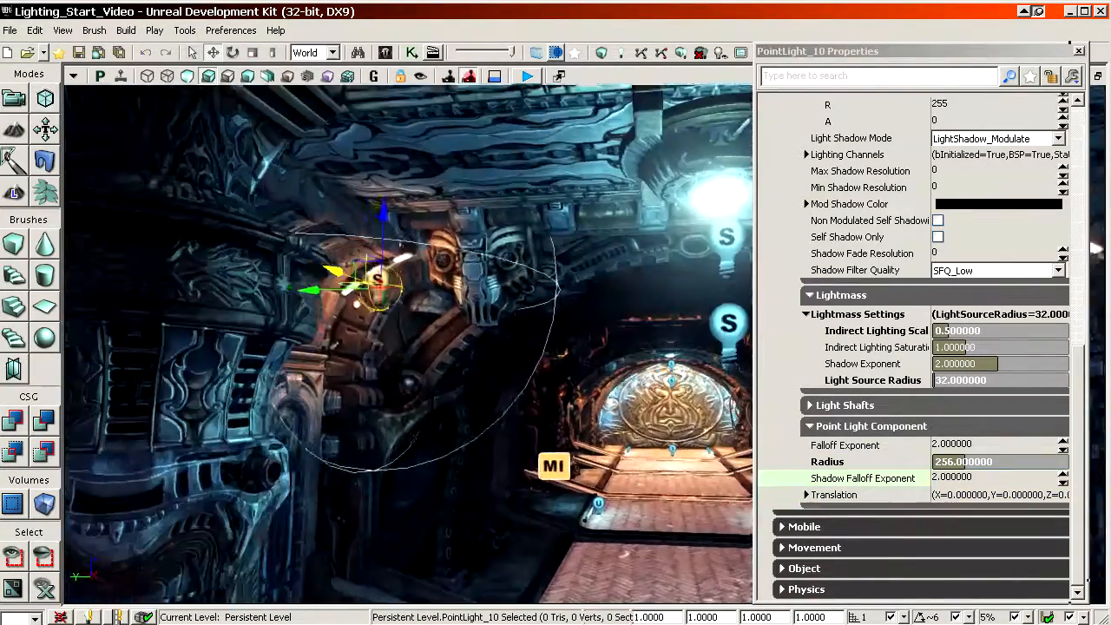
left_click_drag(333, 270, 296, 253, "shift")
left_click_drag(313, 290, 260, 291, "shift")
right_click_drag(364, 282, 385, 391)
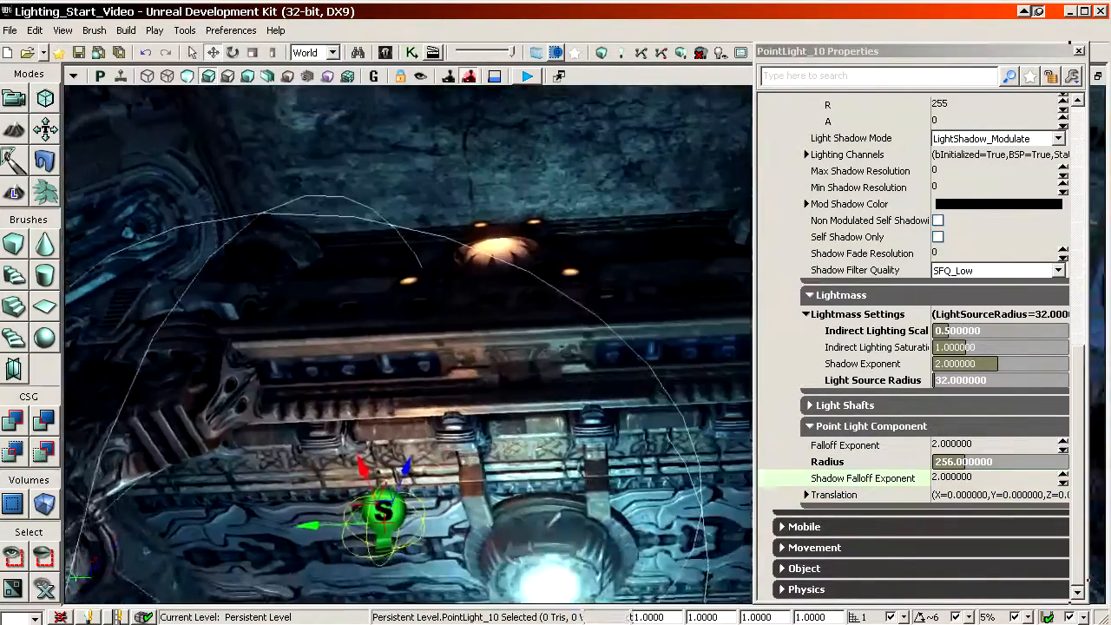
left_click_drag(304, 524, 343, 539, "shift")
mouse_move(349, 495)
left_mouse_down("shift")
mouse_move(339, 417)
mouse_move(349, 490)
mouse_move(347, 477)
left_mouse_up("shift")
left_click_drag(297, 550, 264, 552, "shift")
right_click_drag(510, 311, 469, 395)
Step: Try radii of 320, 384 and 416 for the dome lamp's warm point light
left_click(910, 461)
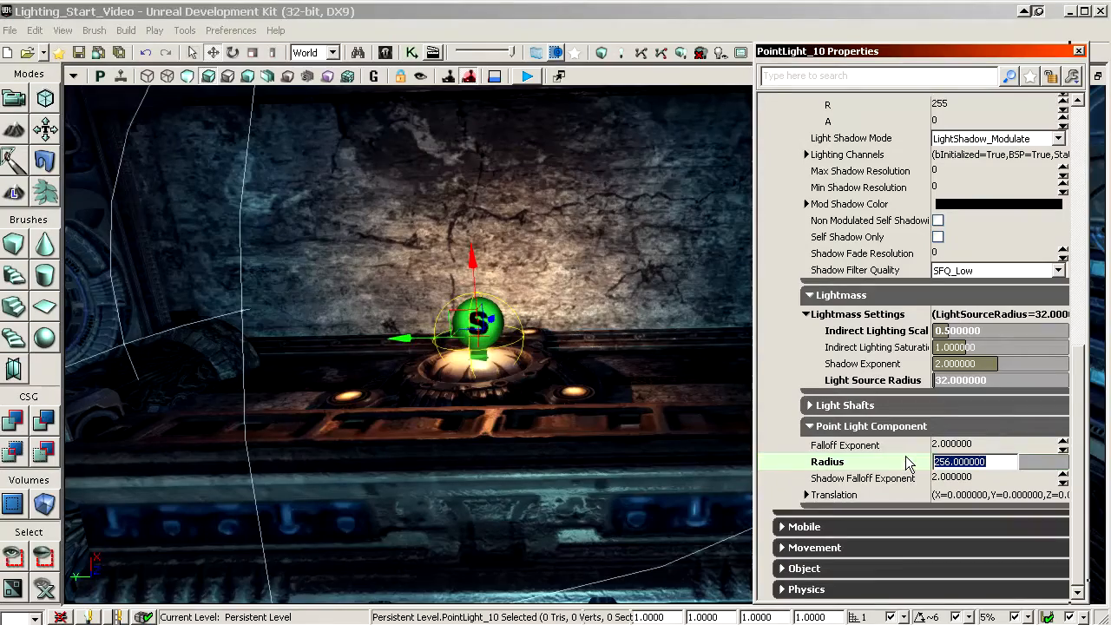
type("320")
key("Return")
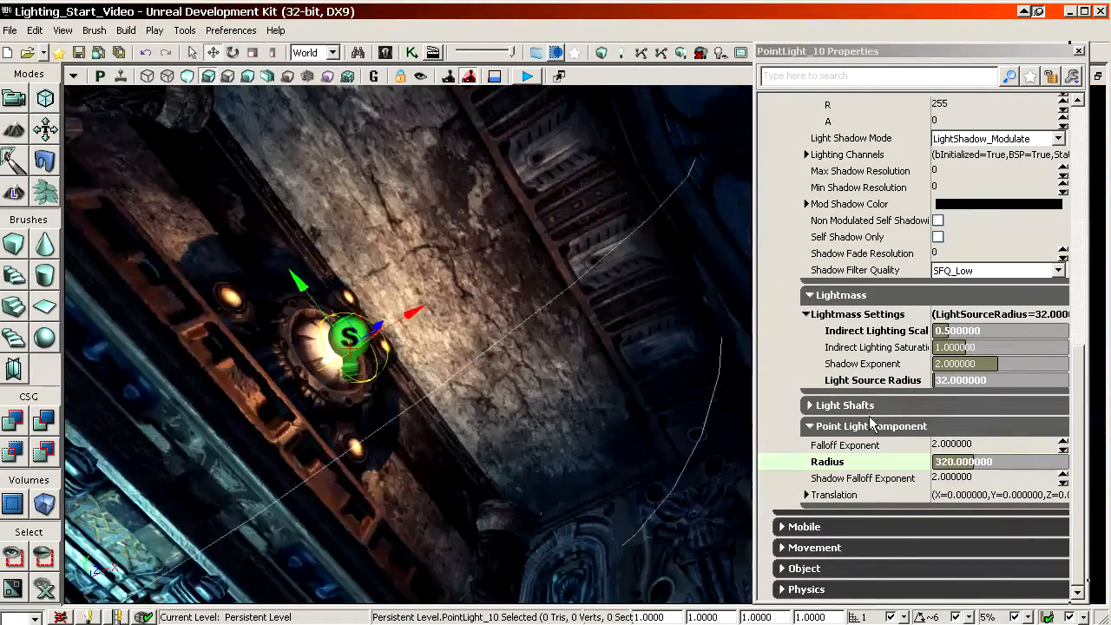
left_click(890, 461)
type("384")
key("Return")
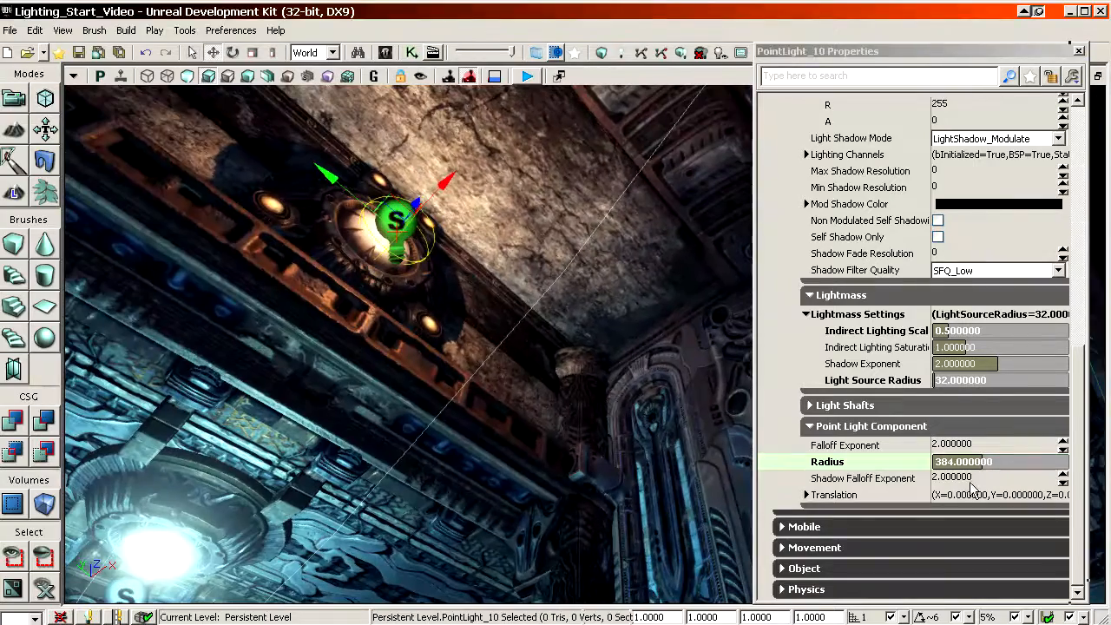
key("Return")
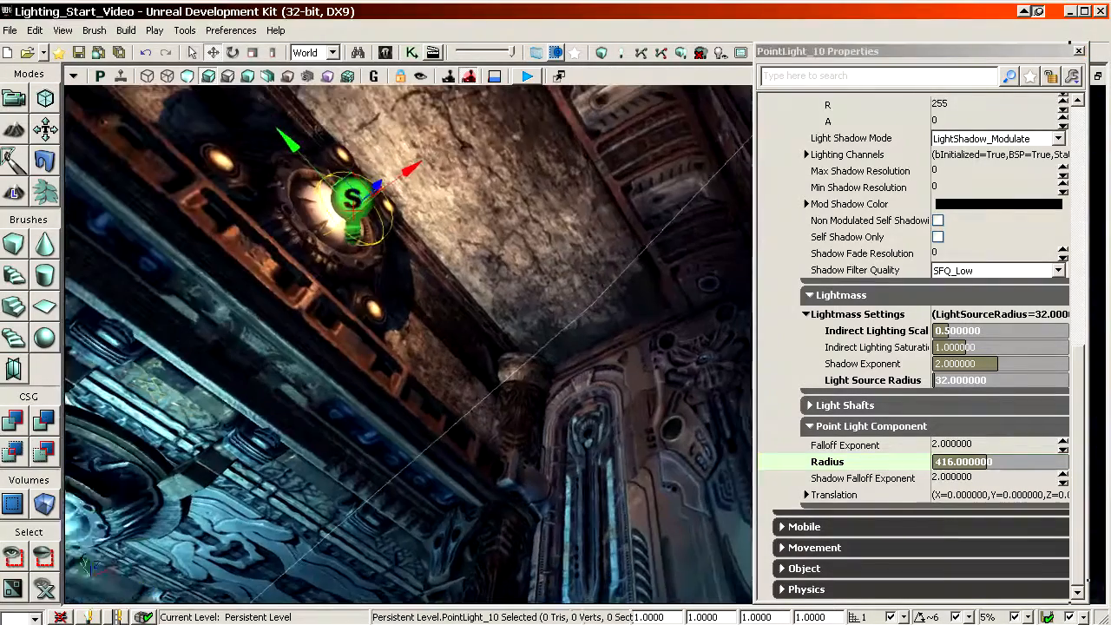
scroll(1079, 395, "up", 10)
scroll(1080, 395, "down", 3)
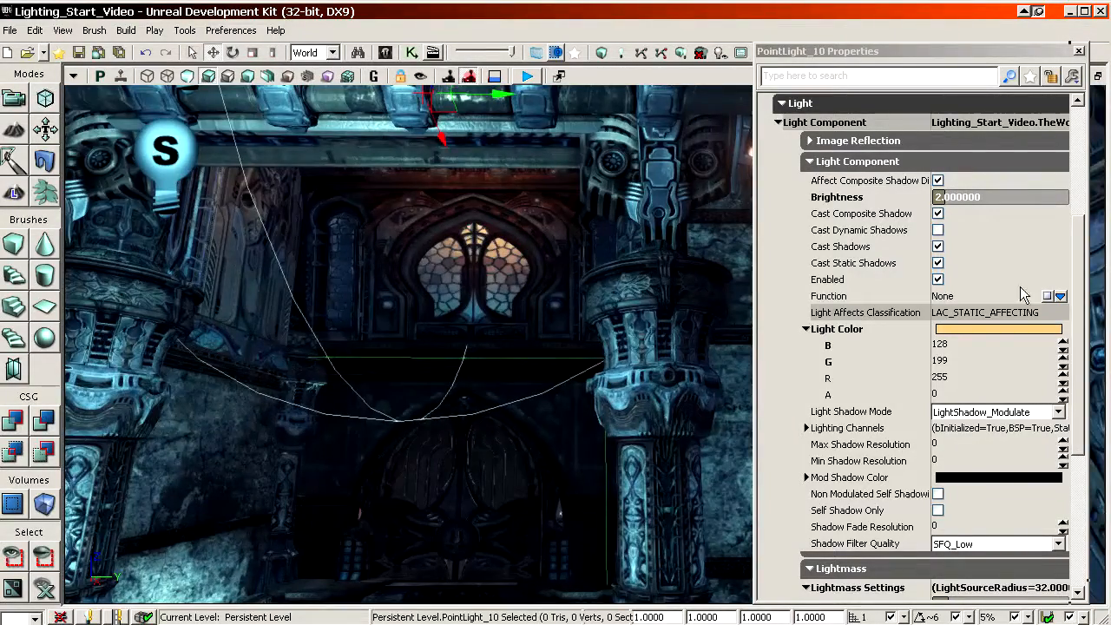
Step: Set the dome lamp light's radius to 512 and the red value of its light color to 254
scroll(1081, 312, "down", 5)
left_click(903, 463)
type("512")
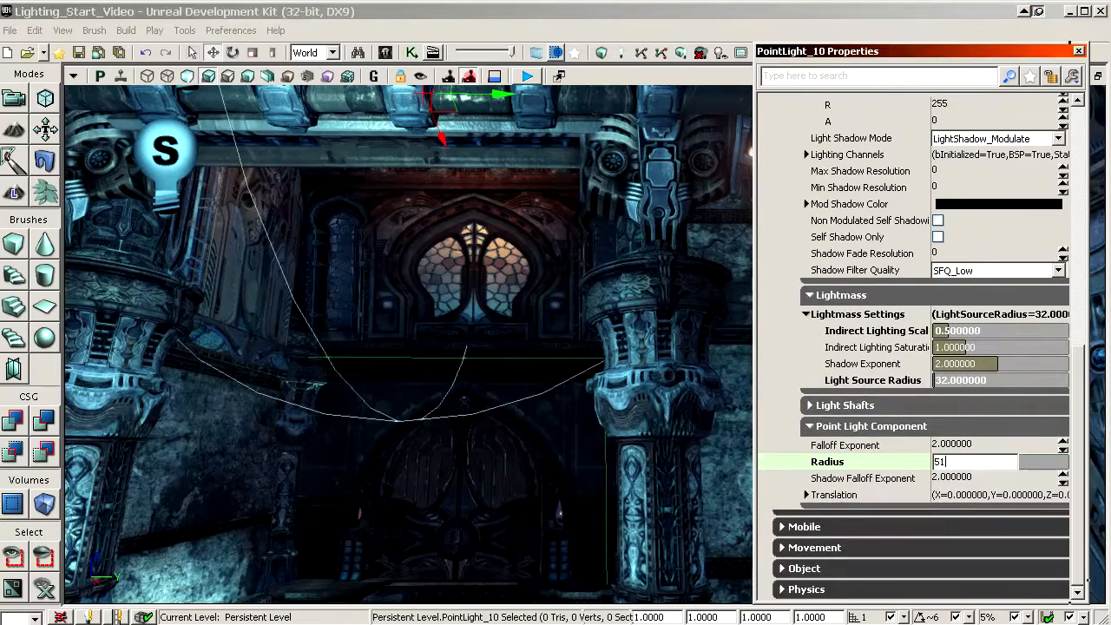
key("Return")
scroll(1081, 426, "up", 10)
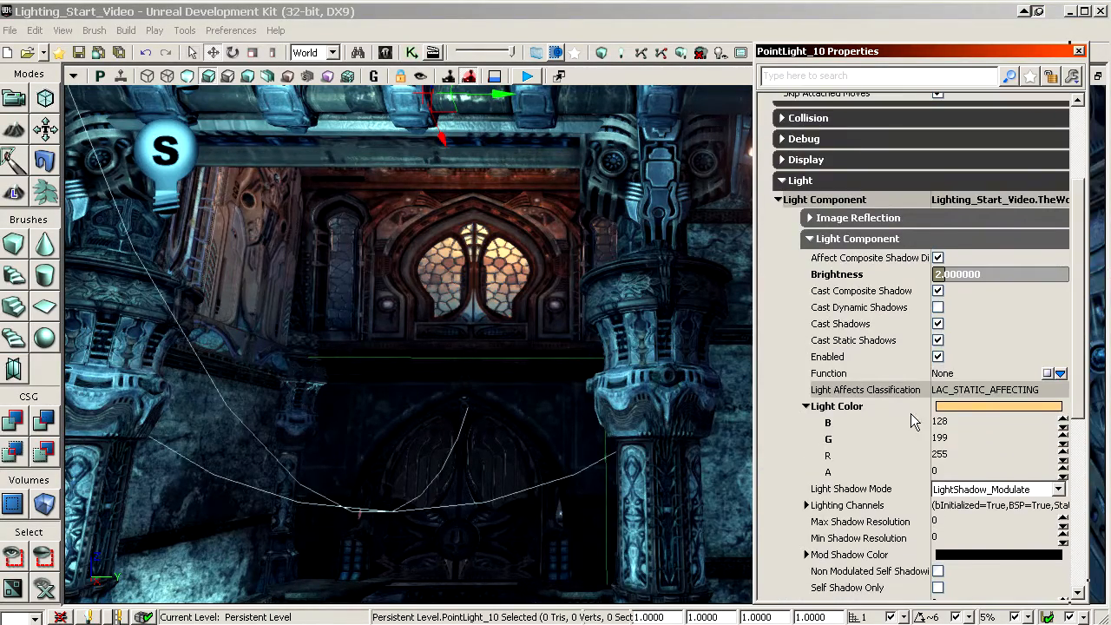
right_click_drag(597, 400, 570, 379)
left_click(858, 456)
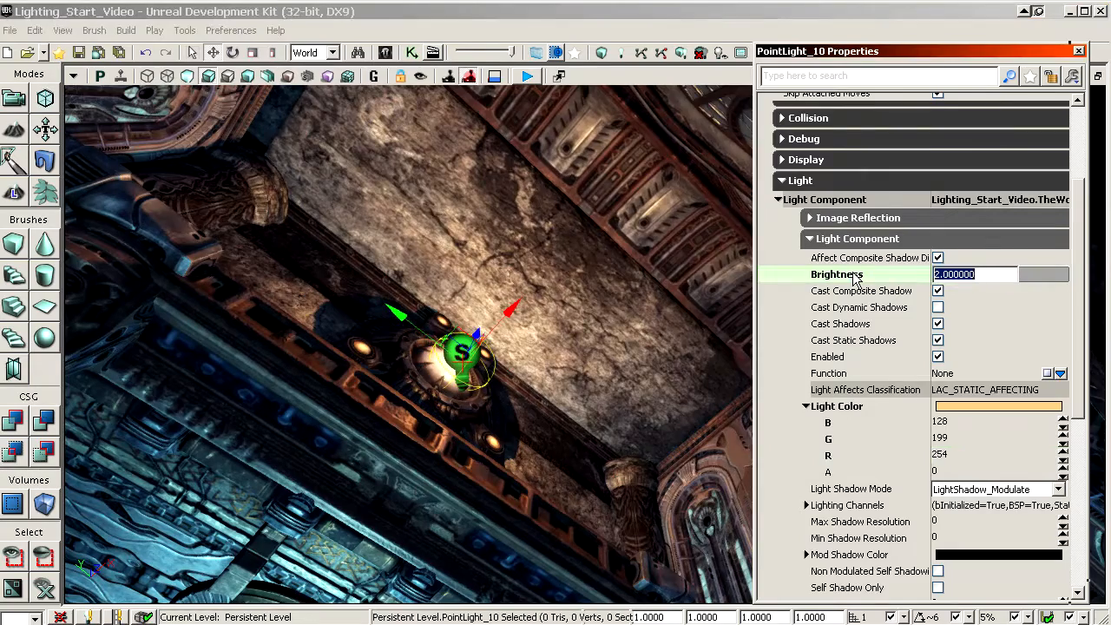
left_click(854, 340)
scroll(911, 356, "down", 4)
scroll(929, 374, "down", 3)
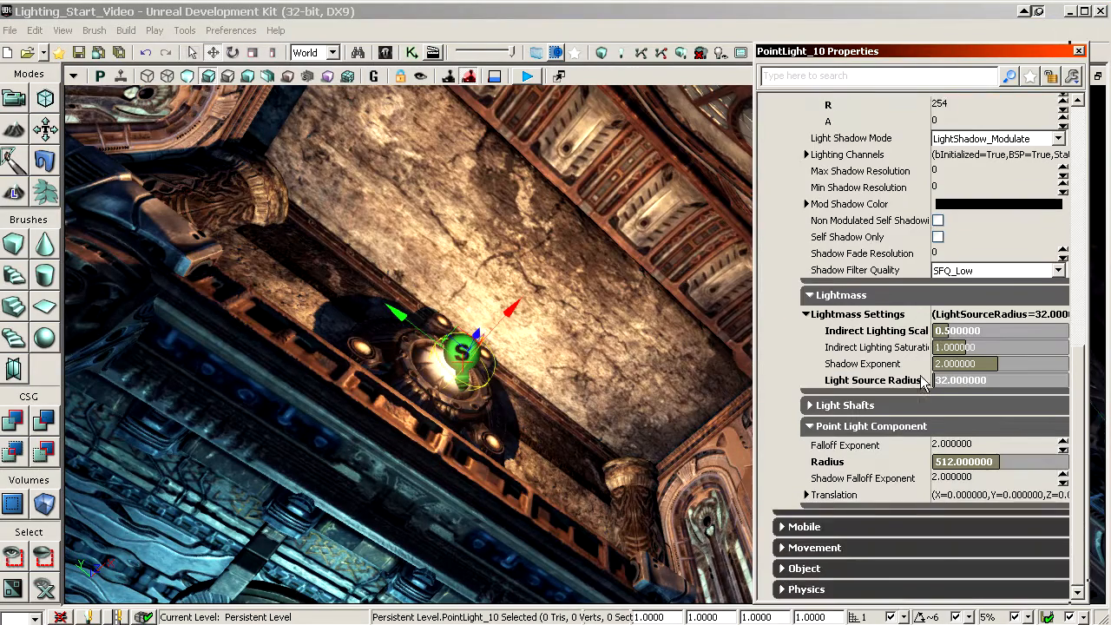
Step: Try falloff exponents of 4, 8 and 2 on the dome lamp's light
left_click(901, 448)
type("4")
key("Return")
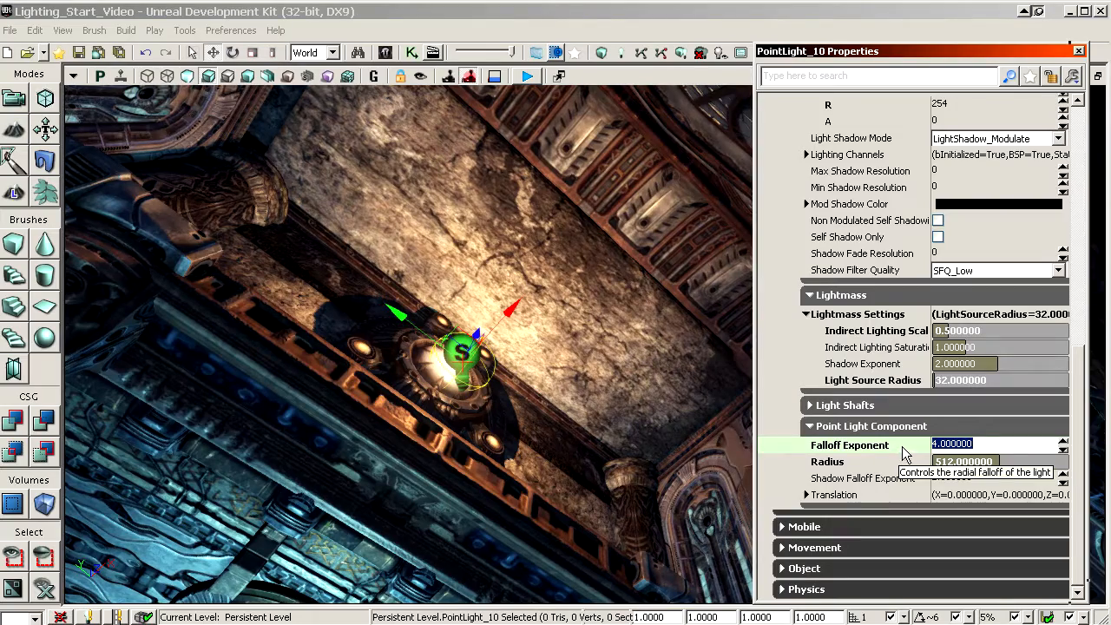
key("Return")
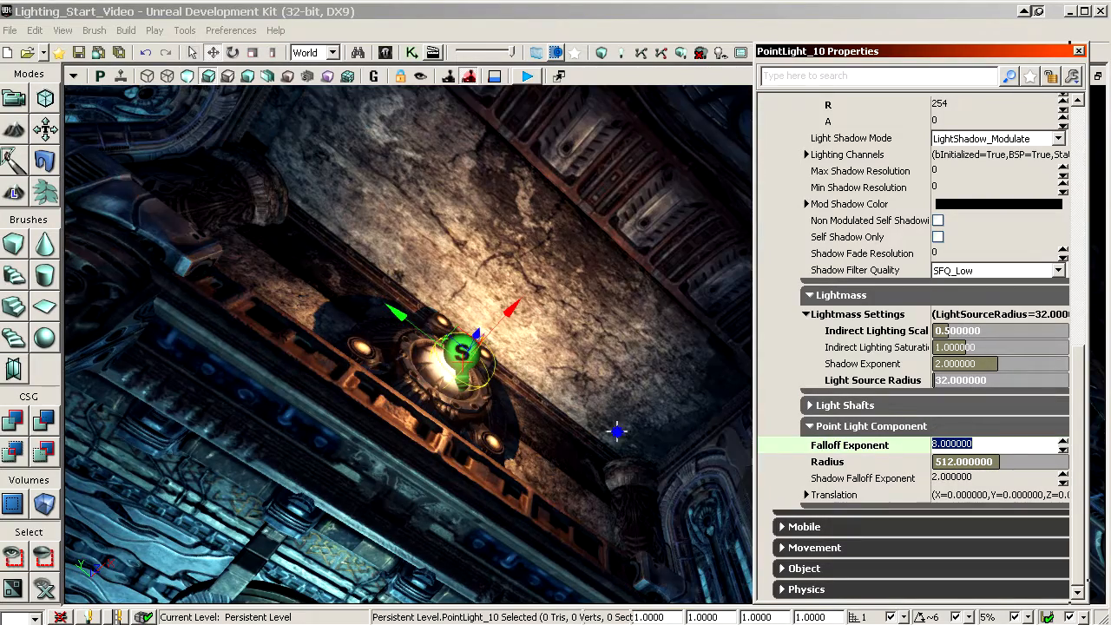
right_click_drag(618, 431, 695, 325)
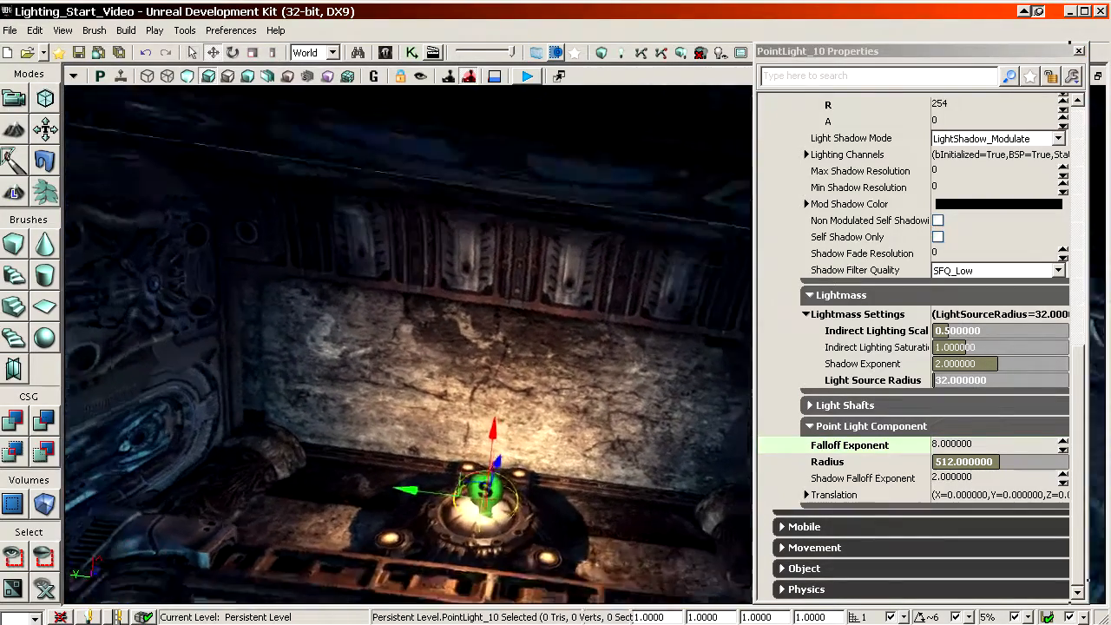
left_click(998, 444)
type("2")
key("Return")
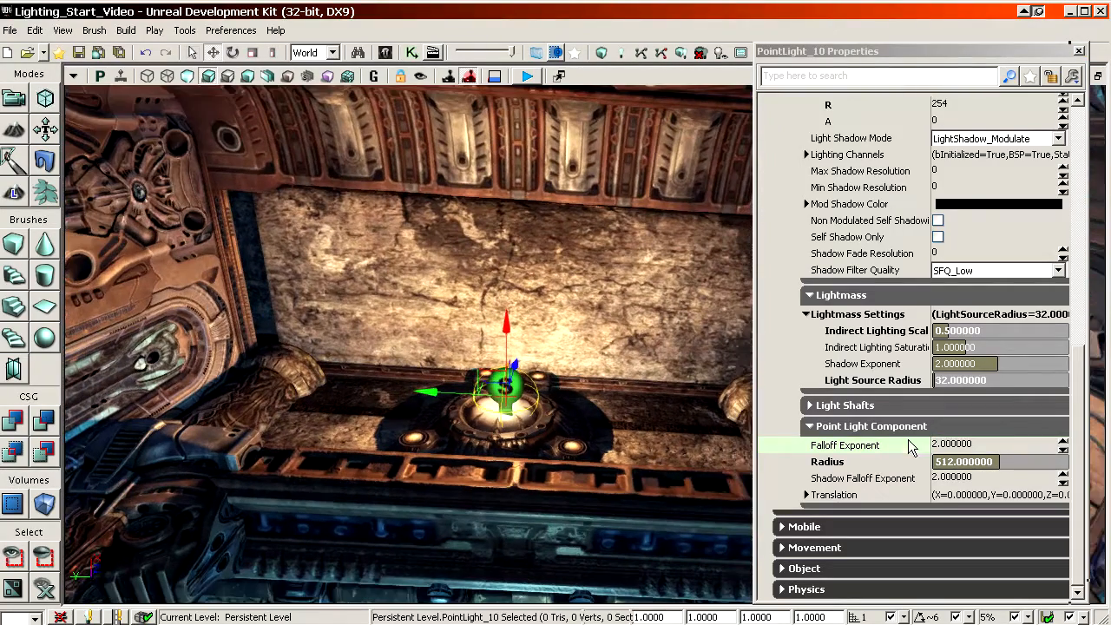
Step: Set the dome lamp light's falloff exponent to 4
left_click(912, 447)
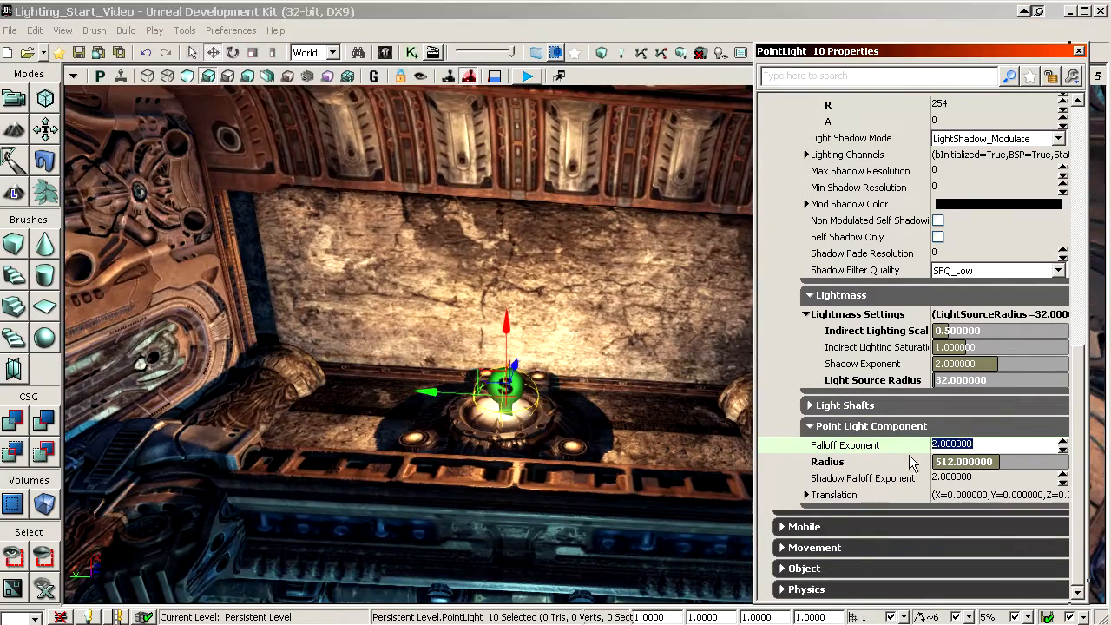
type("4")
key("Return")
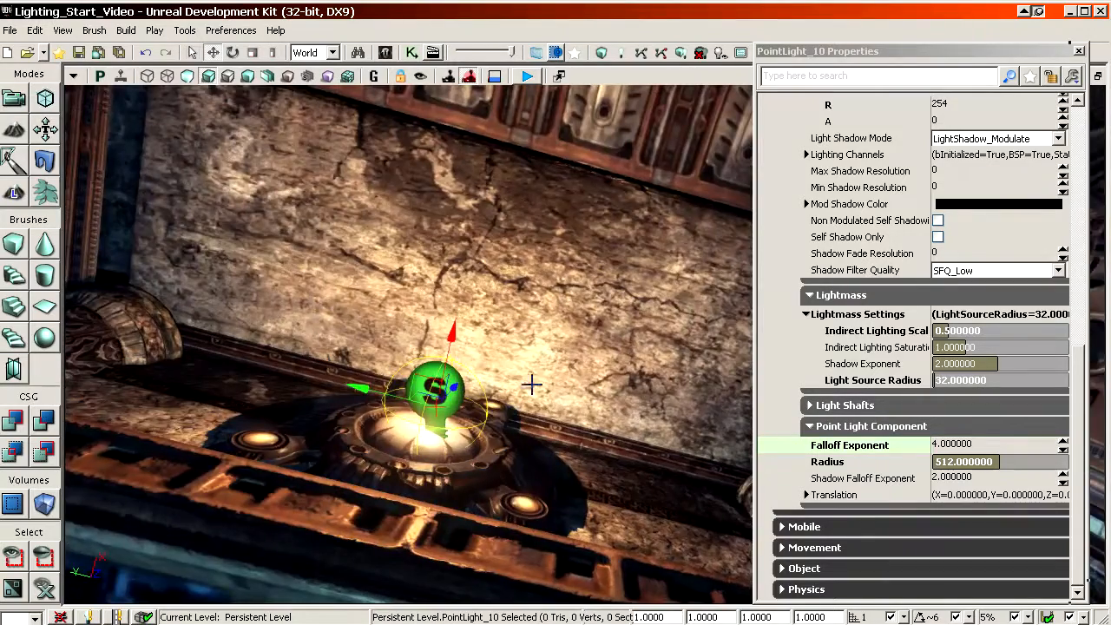
right_click_drag(531, 385, 528, 317)
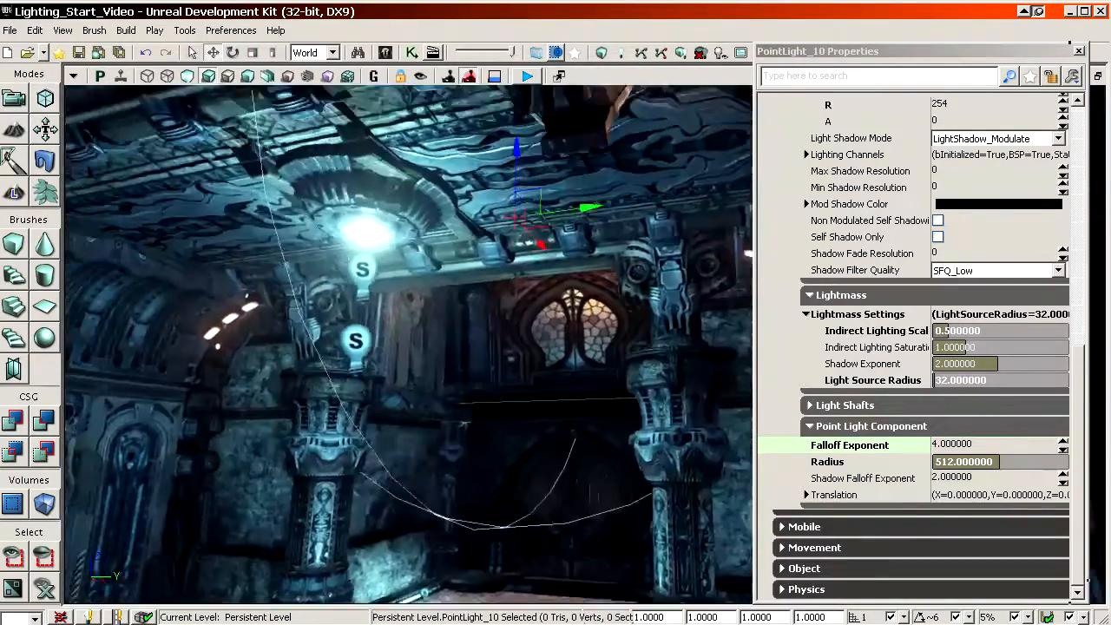
Step: Duplicate the warm point light at one strip lamp and place the copy at the matching strip lamp across the same arched wall
right_click_drag(408, 343, 243, 382)
right_click_drag(347, 348, 495, 382)
right_click_drag(408, 343, 286, 287)
left_click(588, 298)
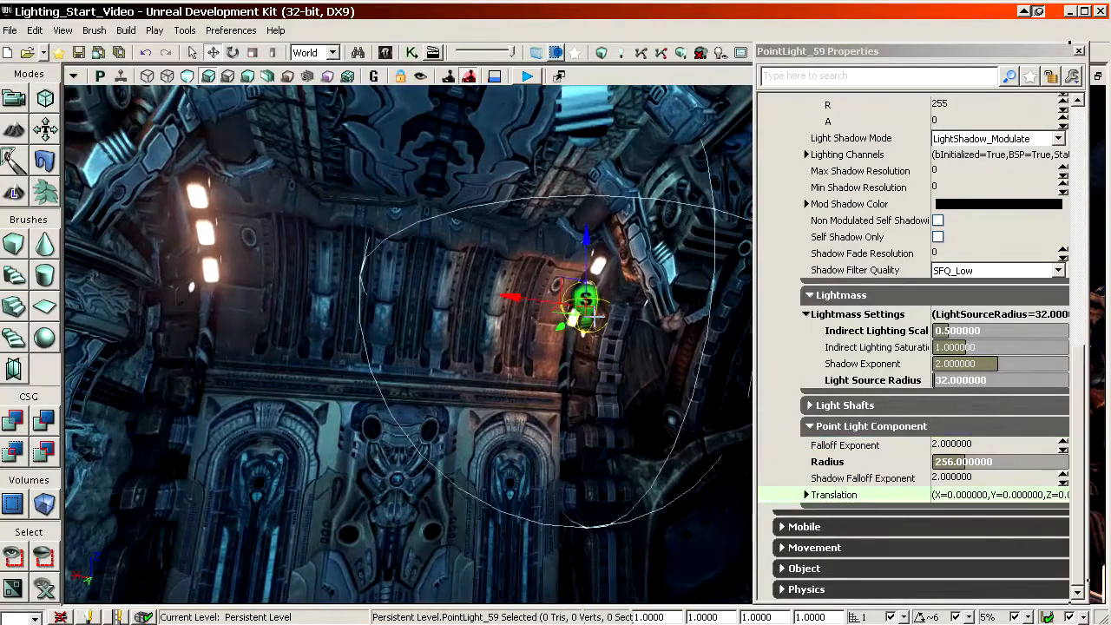
left_click_drag(524, 298, 109, 261, "alt")
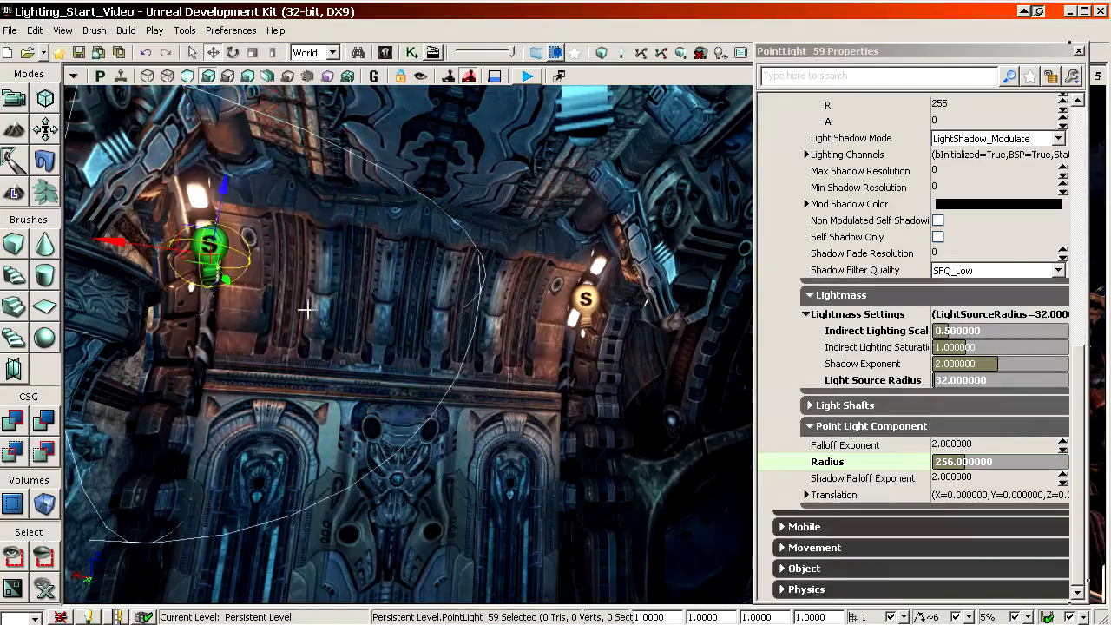
Step: Select both warm strip-lamp lights and duplicate the pair to the strip lamps on the opposite side of the hall
left_click(589, 297, "ctrl")
right_click_drag(588, 297, 668, 269)
left_click_drag(178, 355, 659, 367, "alt")
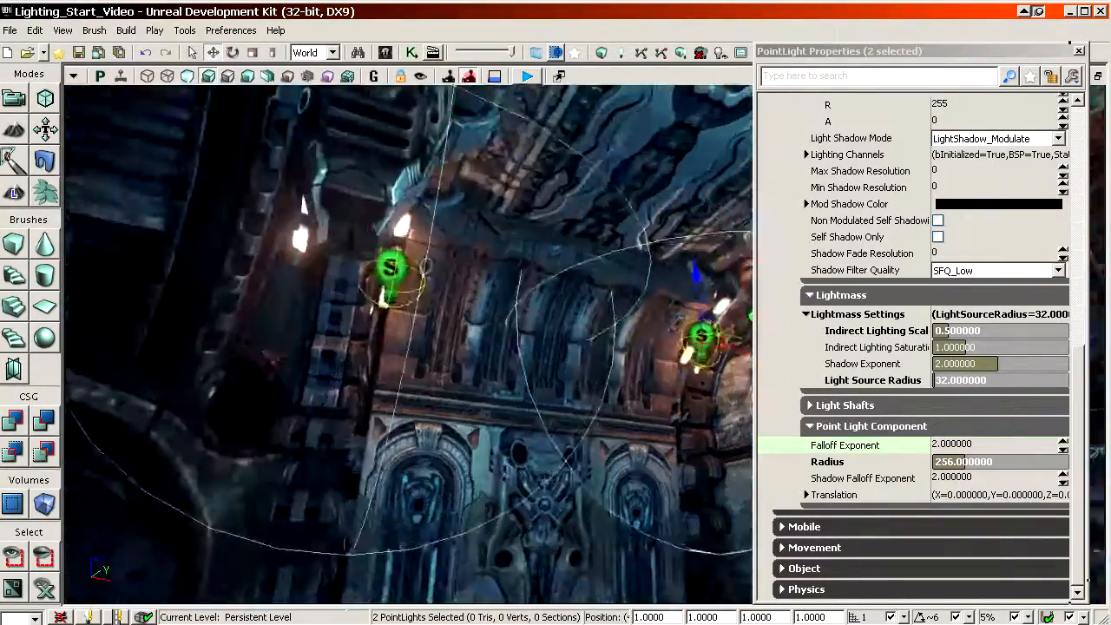
right_click_drag(521, 347, 729, 334)
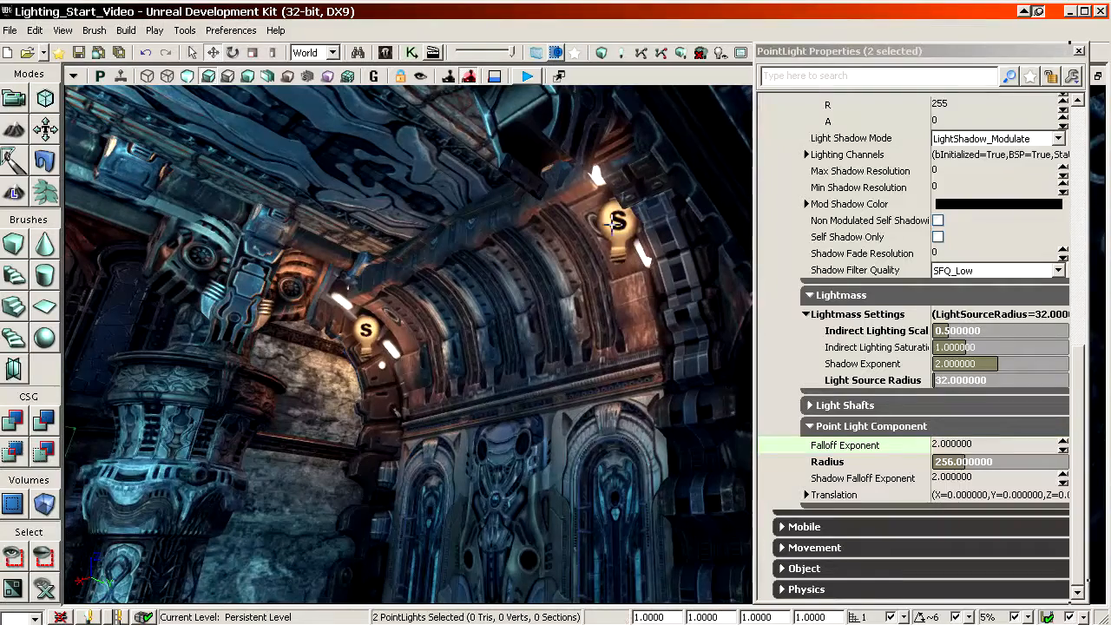
Step: Add the two original warm lights to the selection so that all four strip-lamp lights are selected
left_click(614, 223, "ctrl")
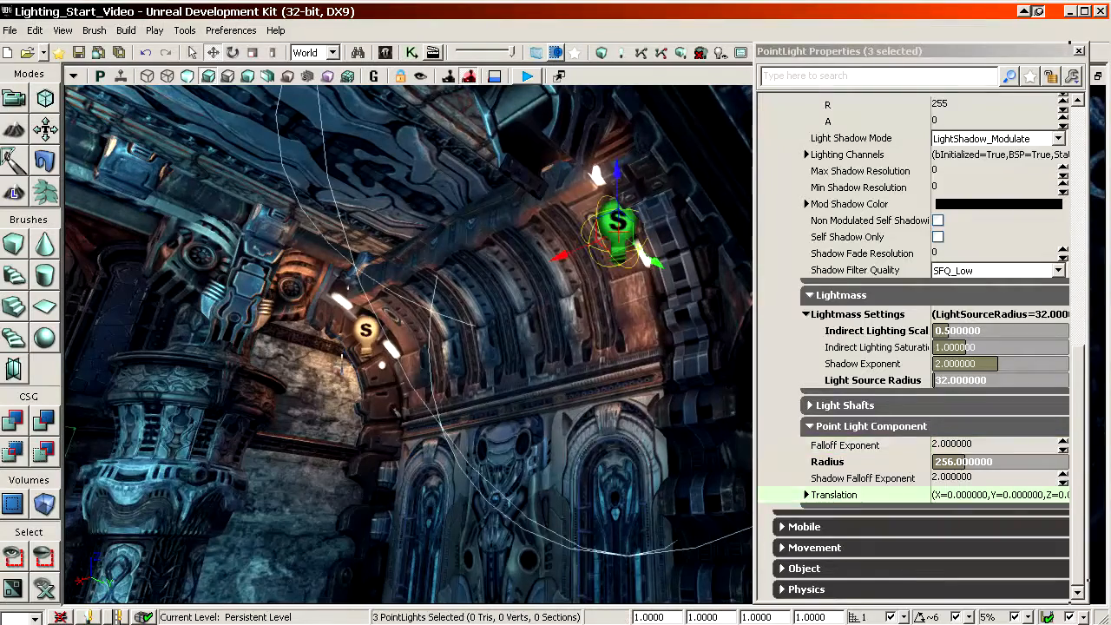
left_click(352, 338, "ctrl")
left_click(356, 334, "ctrl")
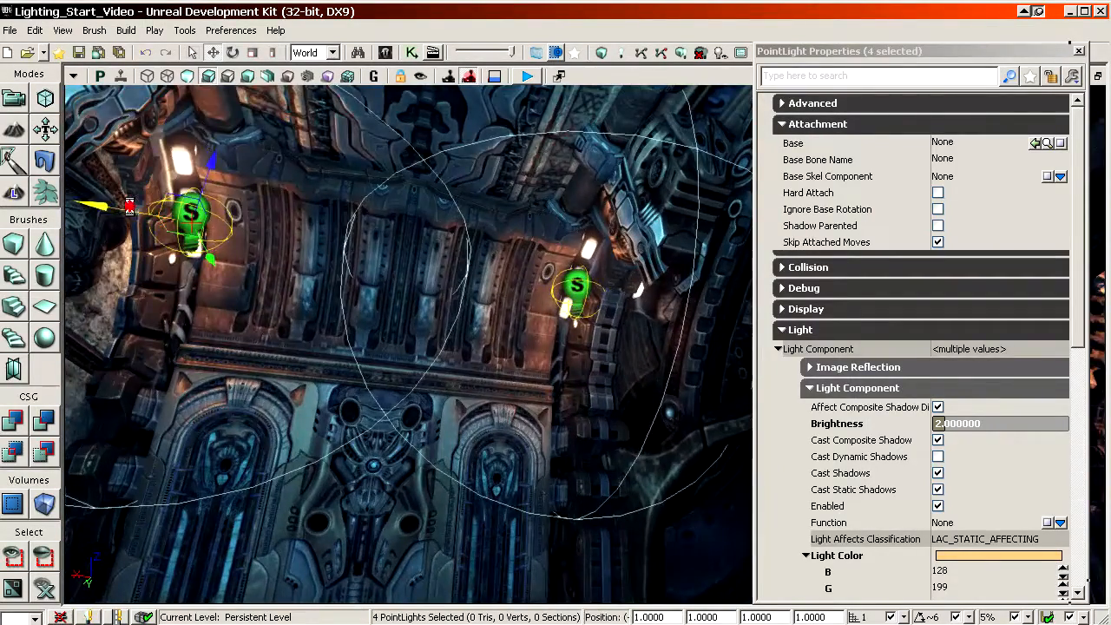
left_click(295, 221)
right_click_drag(294, 220, 212, 207)
key("ctrl+z")
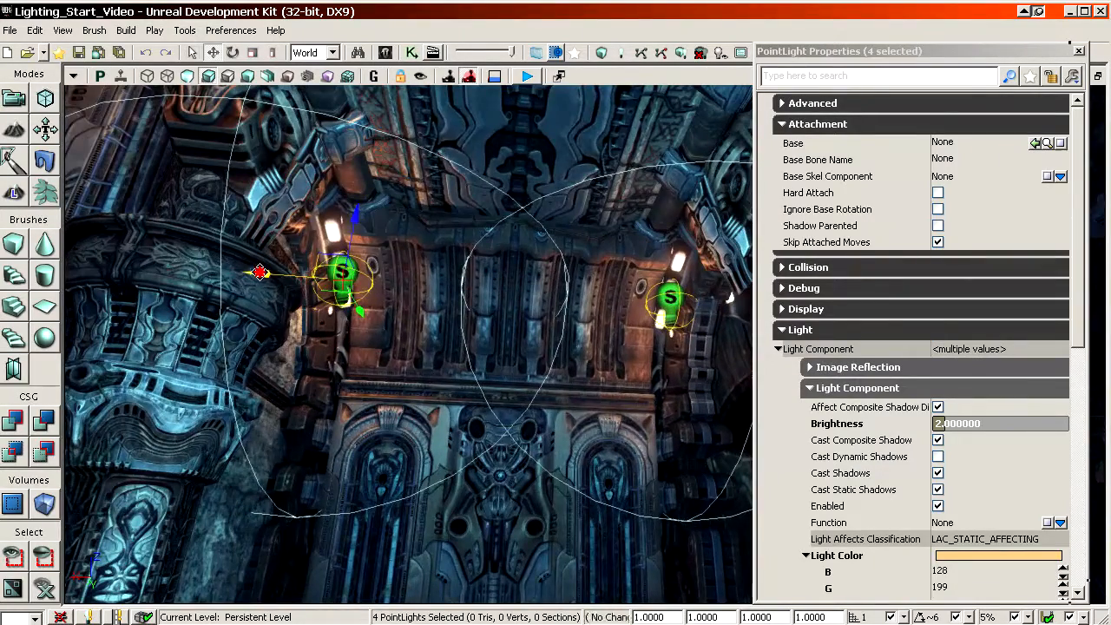
Step: Duplicate a pair of warm strip-lamp lights and place the copies at the matching strip lamps further along the hall
left_click_drag(259, 271, 369, 285)
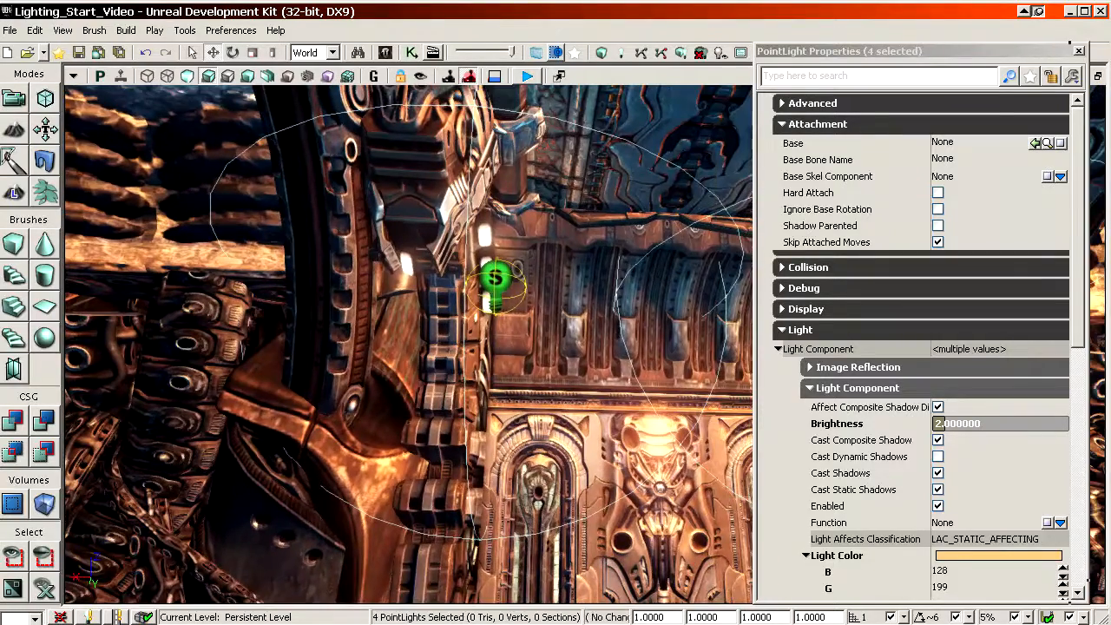
left_click(497, 280)
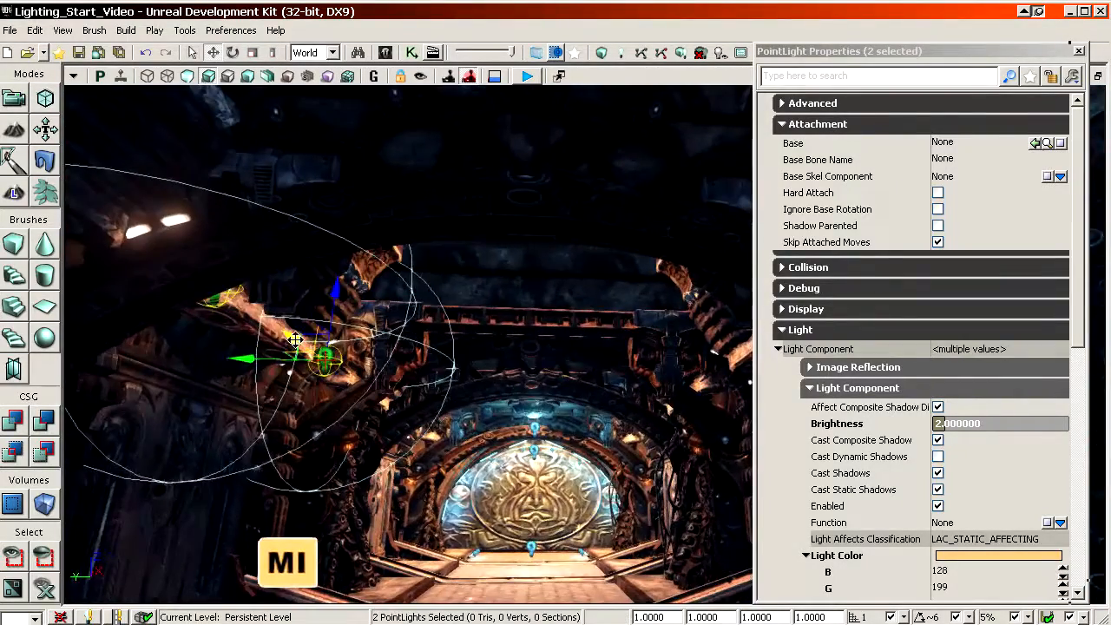
left_click_drag(644, 356, 686, 330)
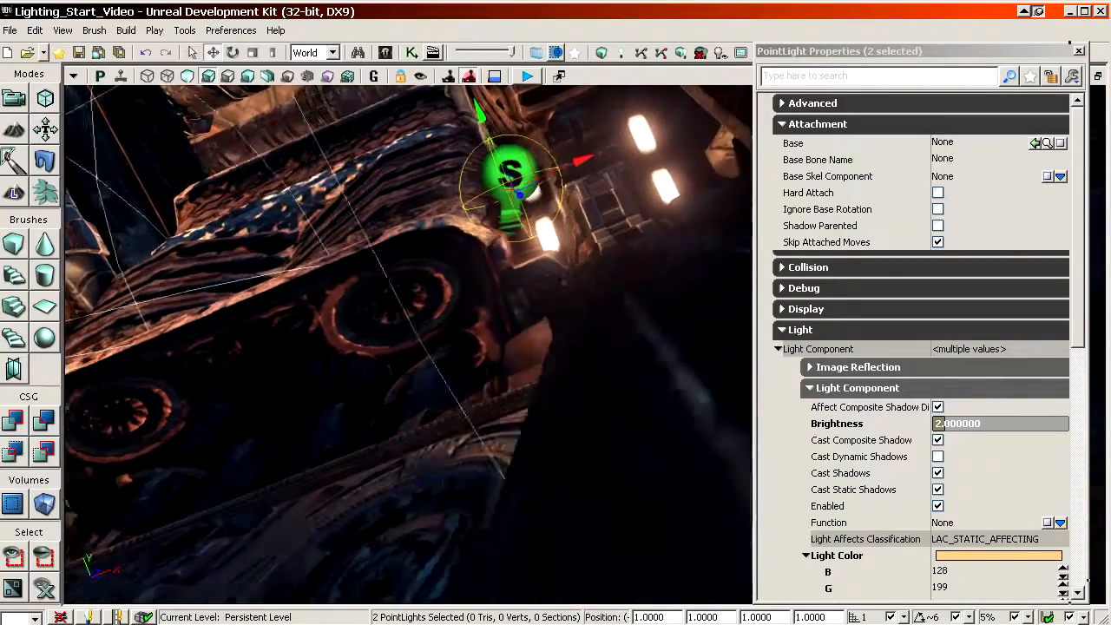
left_click_drag(538, 347, 508, 325)
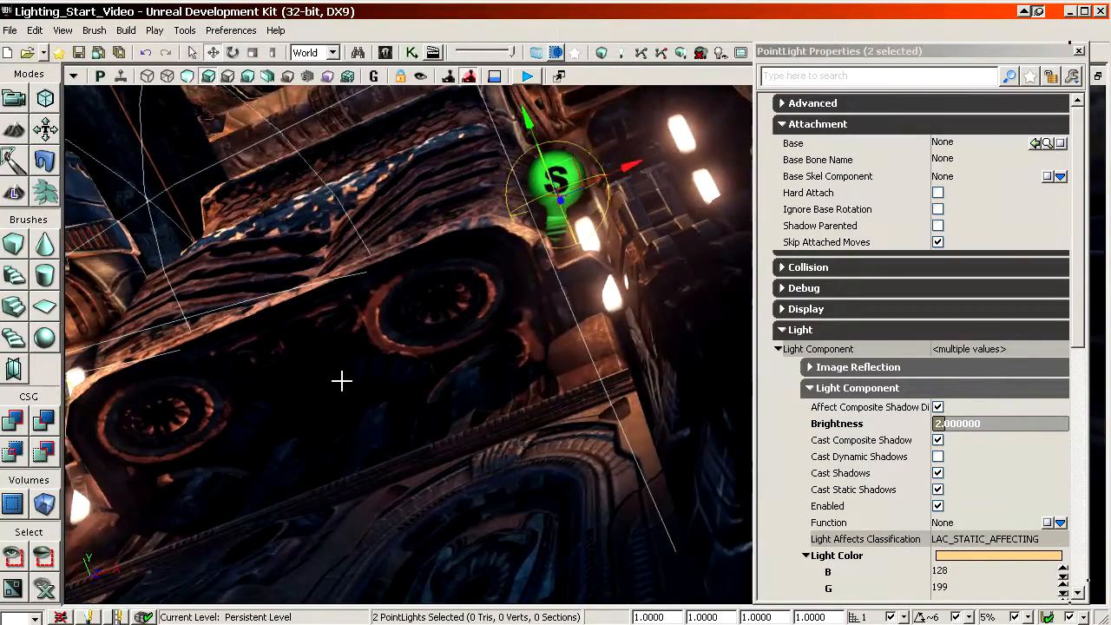
Step: Duplicate the cyan point light outdoors at the porch's round lamp and place the copy in front of the dome's lamp
left_click_drag(341, 380, 428, 460)
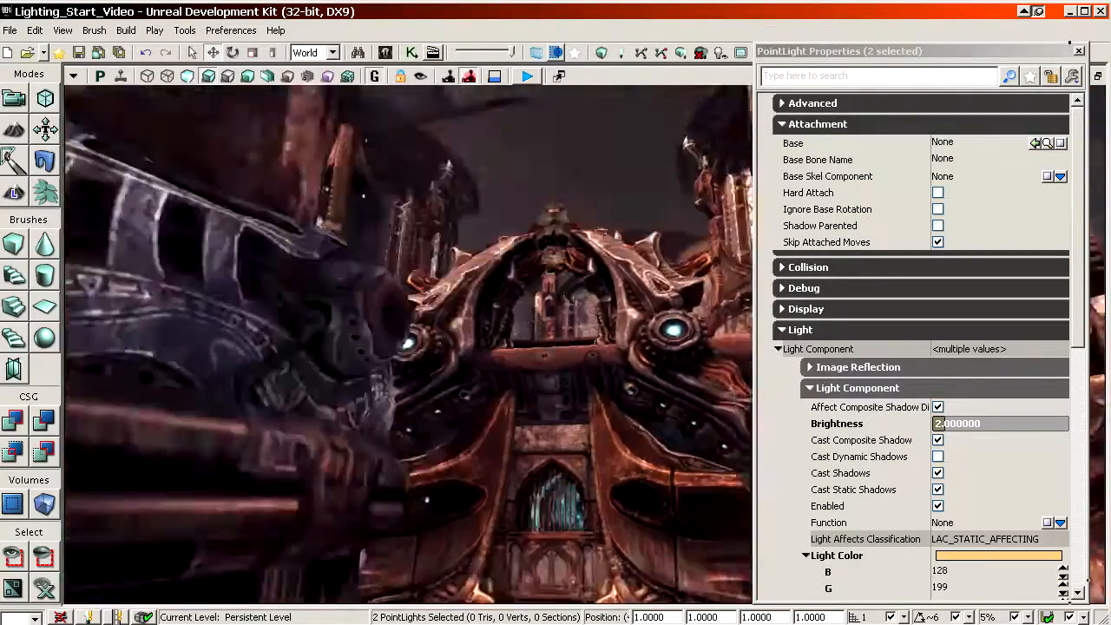
right_click_drag(429, 460, 408, 417)
left_click_drag(318, 408, 312, 382)
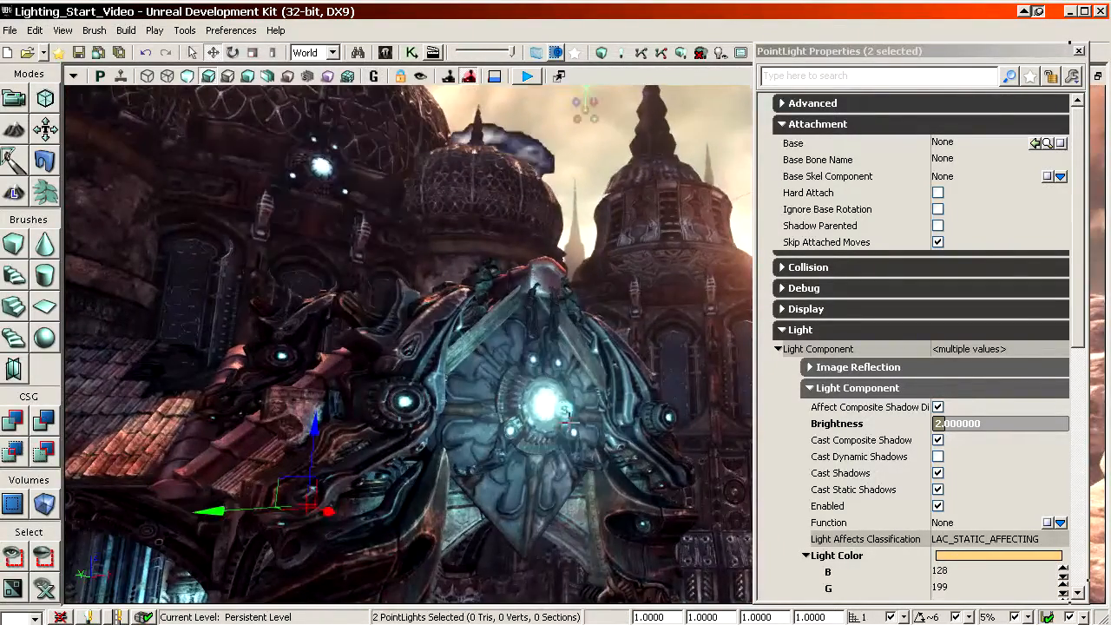
left_click(557, 414)
left_click_drag(565, 341, 565, 269, "shift")
left_click_drag(619, 411, 526, 412, "shift")
left_click_drag(565, 341, 565, 275, "shift")
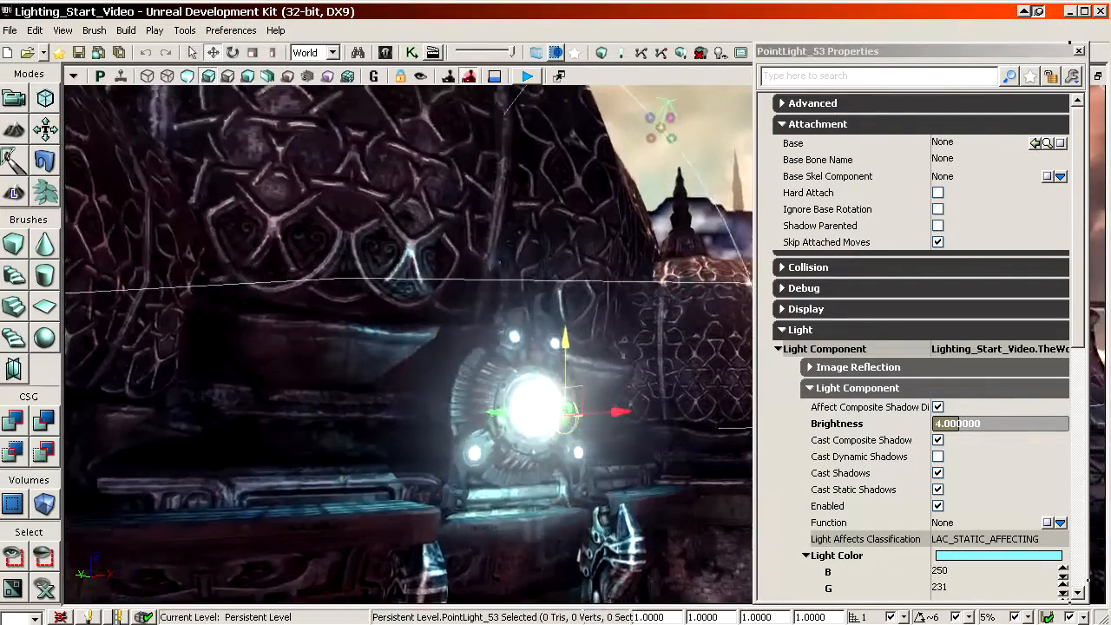
mouse_move(539, 347)
right_mouse_down()
mouse_move(608, 347)
mouse_move(555, 343)
right_mouse_up()
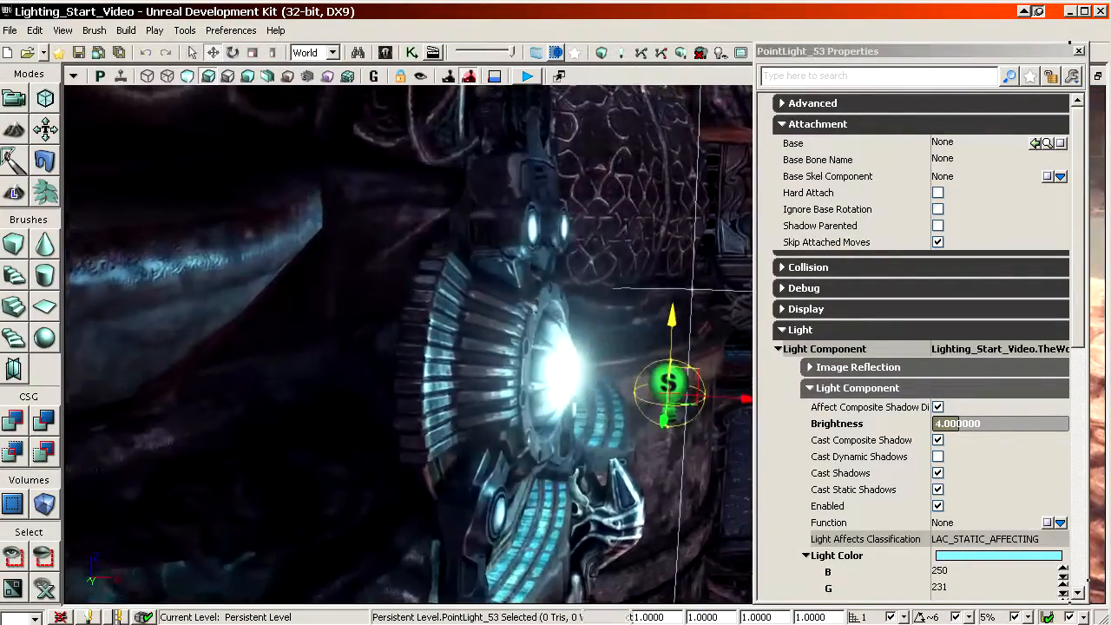
left_click_drag(744, 399, 699, 397, "shift")
left_click_drag(670, 316, 670, 307, "shift")
Step: Set the new dome lamp light's red colour value to 130 and its radius to 1280
right_click_drag(521, 347, 391, 338)
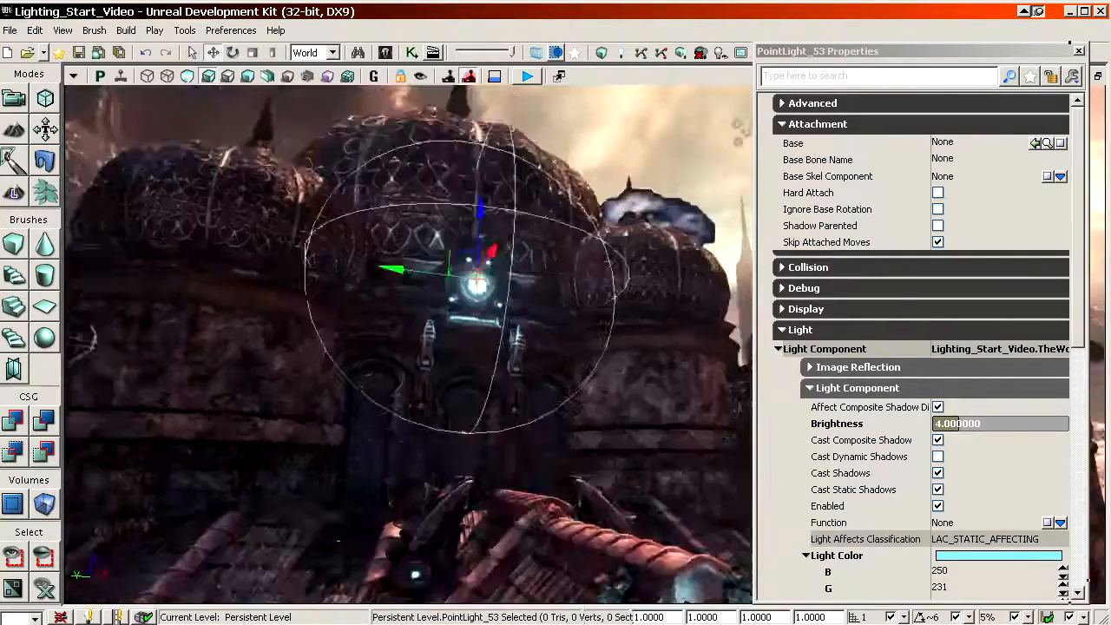
mouse_move(338, 448)
right_mouse_down()
mouse_move(340, 478)
mouse_move(345, 447)
right_mouse_up()
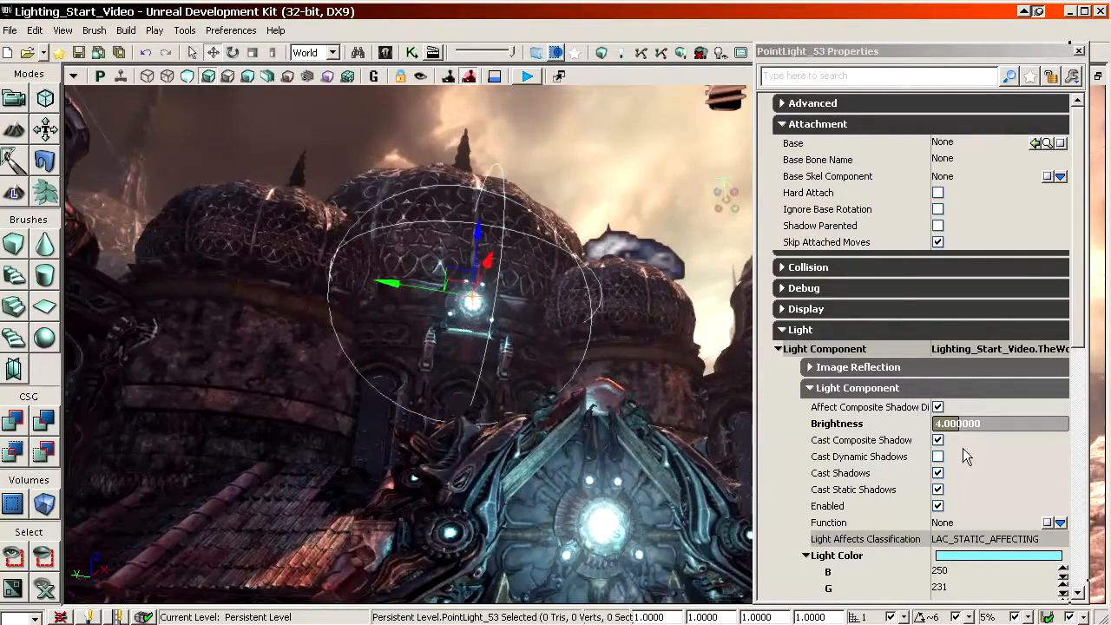
scroll(868, 499, "down", 3)
left_click(900, 449)
type("13")
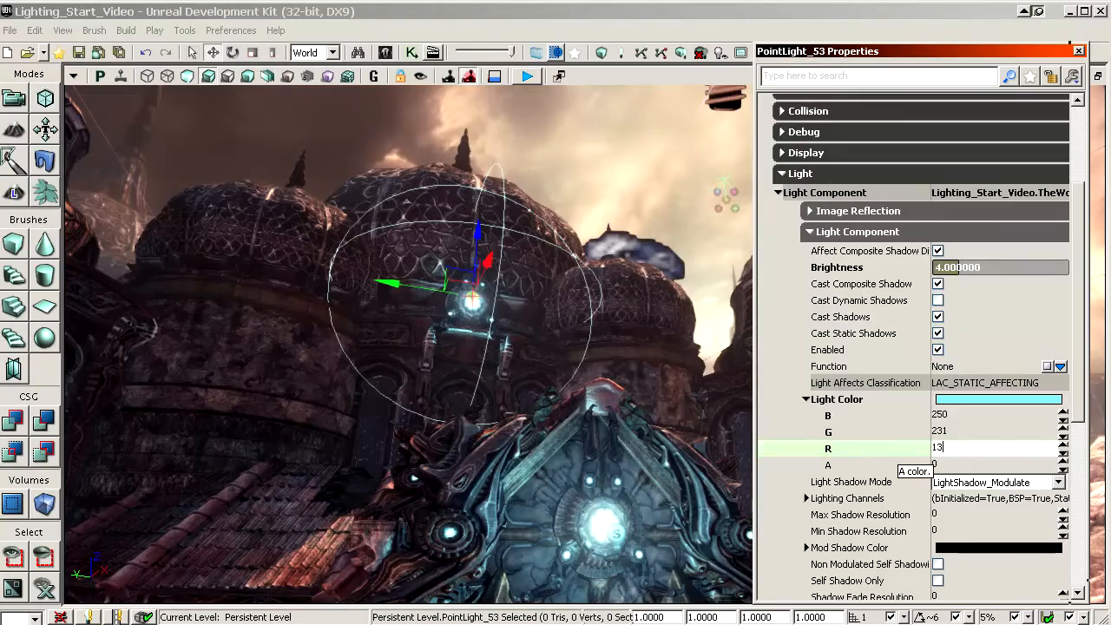
type("0")
key("Return")
scroll(961, 459, "down", 6)
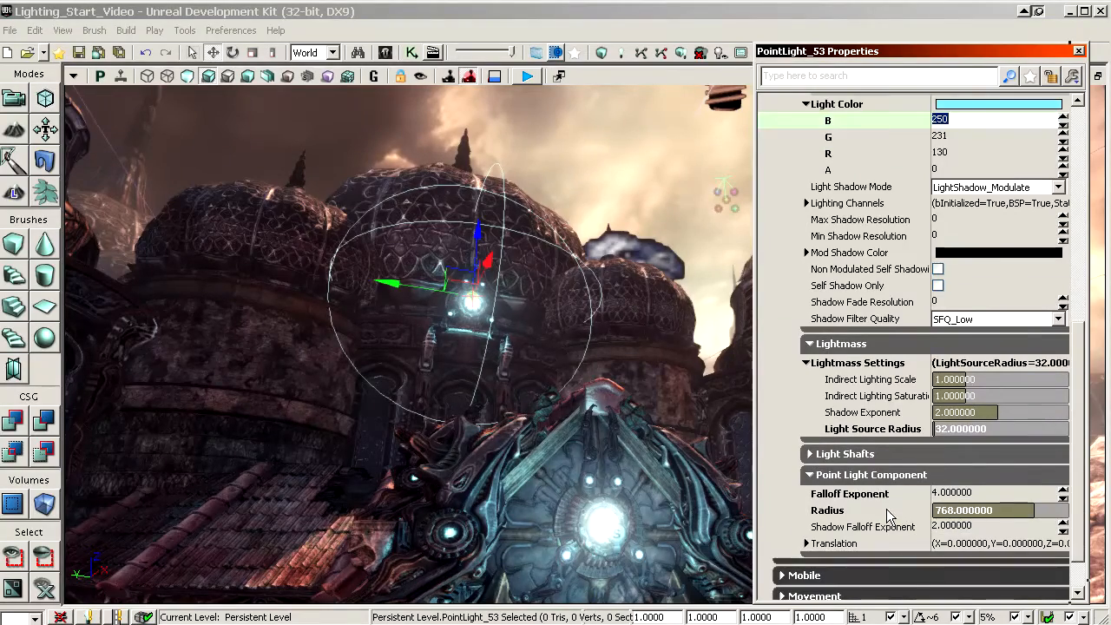
left_click(890, 514)
type("1280")
key("Return")
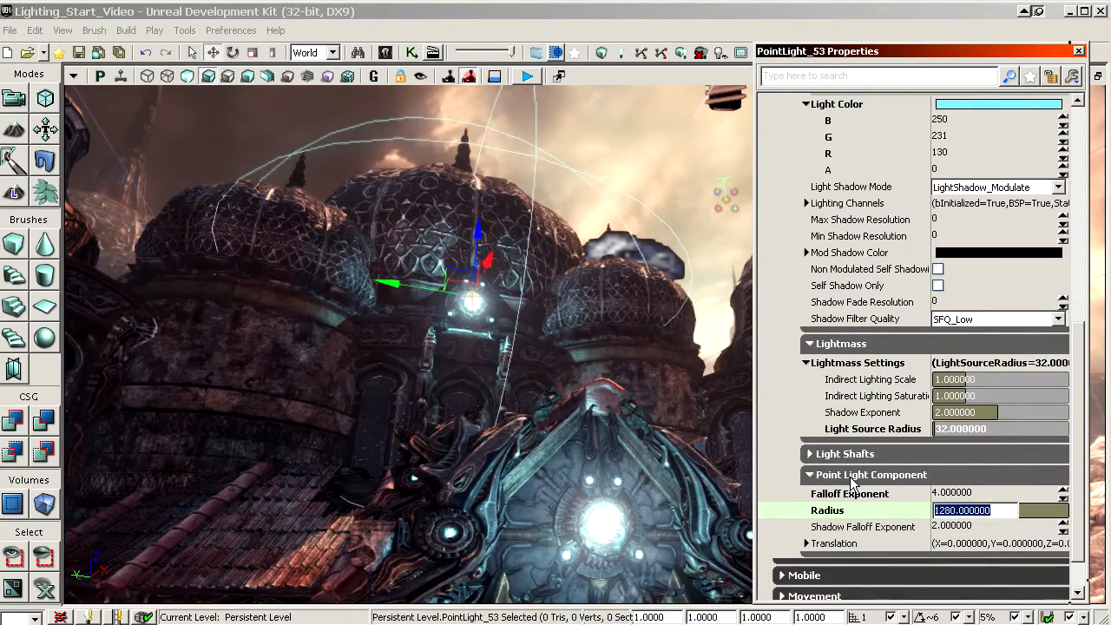
Step: Preview the exterior in game view with the editor icons hidden, and save the level
right_click_drag(357, 530, 357, 562)
key("g")
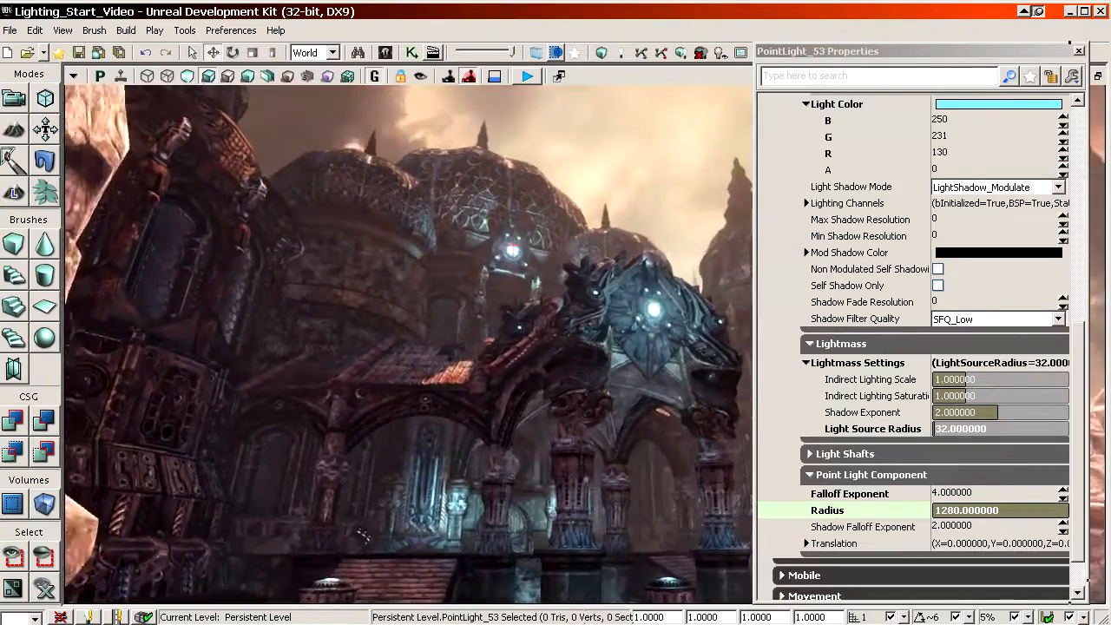
mouse_move(524, 451)
right_mouse_down()
mouse_move(556, 499)
mouse_move(524, 450)
right_mouse_up()
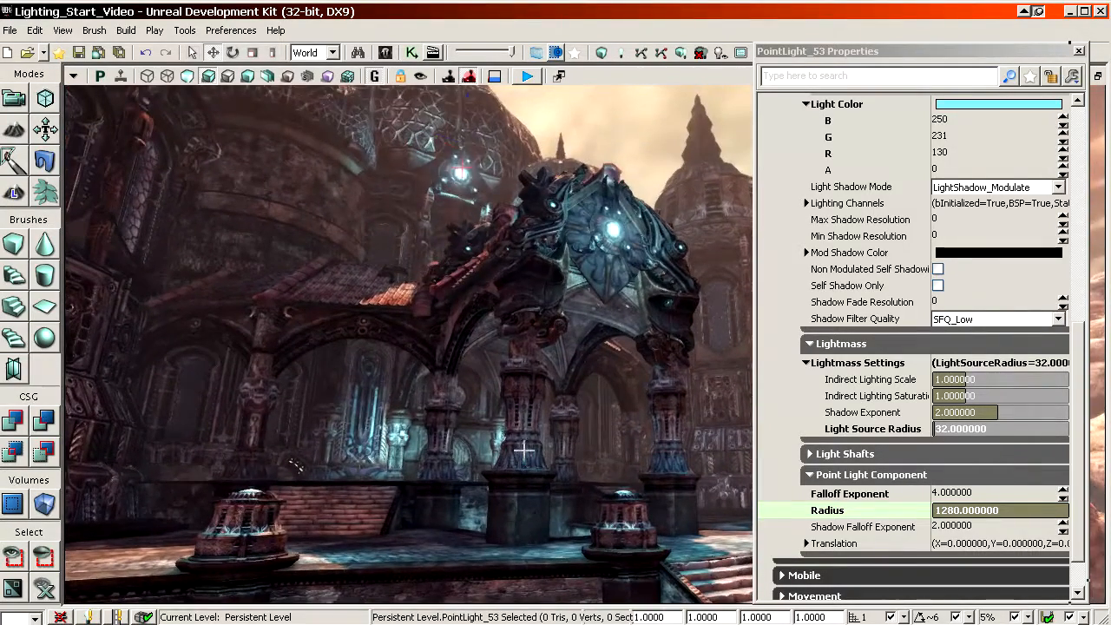
left_click(78, 53)
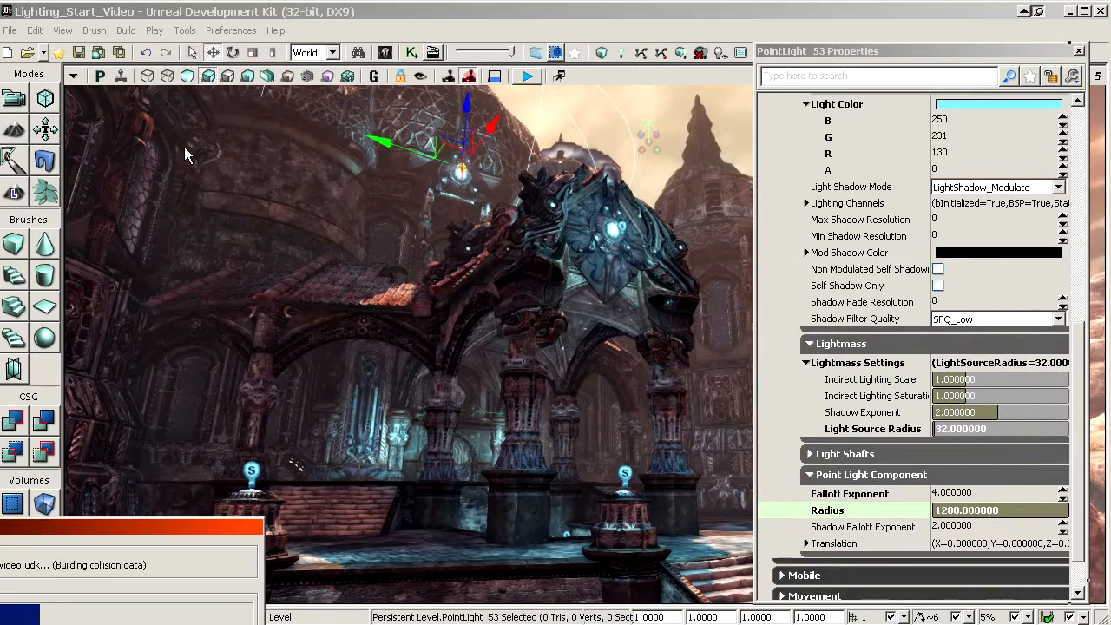
Step: Switch the viewport to unlit display and examine the exterior porch and domes
right_click_drag(483, 268, 855, 343)
right_click_drag(494, 235, 488, 169)
left_click_drag(487, 169, 501, 130)
left_click(188, 75)
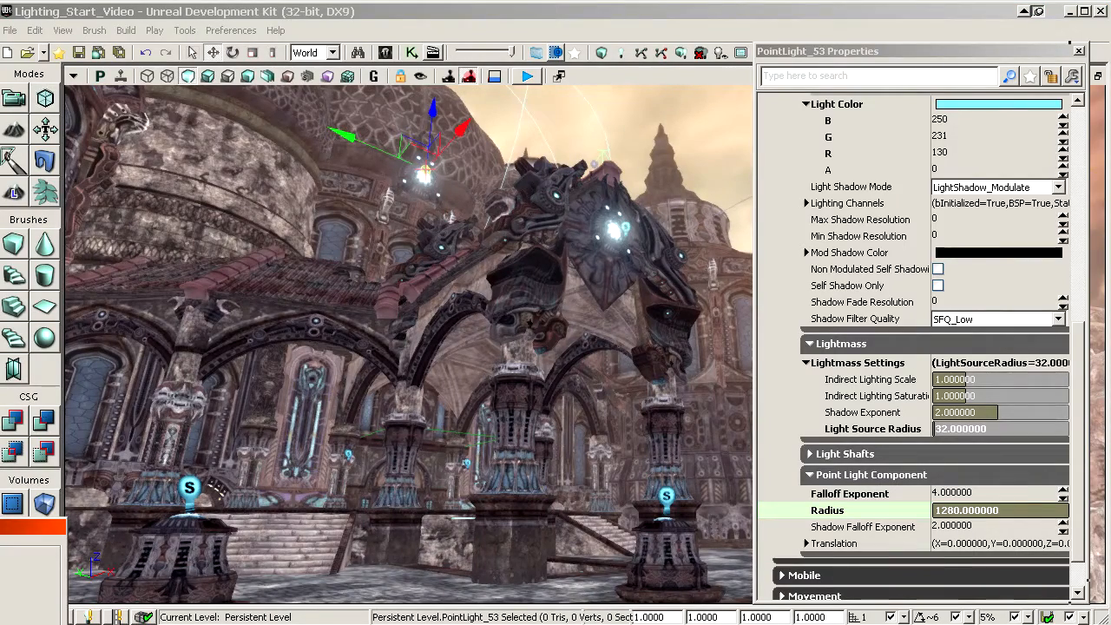
left_click_drag(305, 353, 621, 136)
left_click(508, 449)
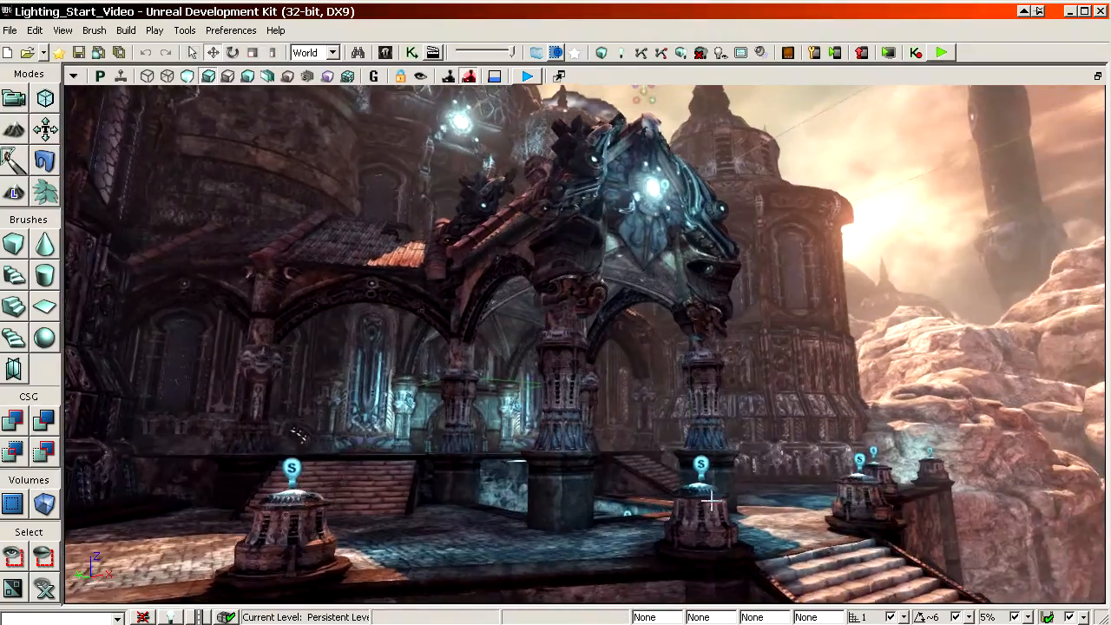
Step: Examine the lighting on the exterior buildings and in the entrance corridor, with the editor icons hidden
left_click_drag(711, 501, 869, 442)
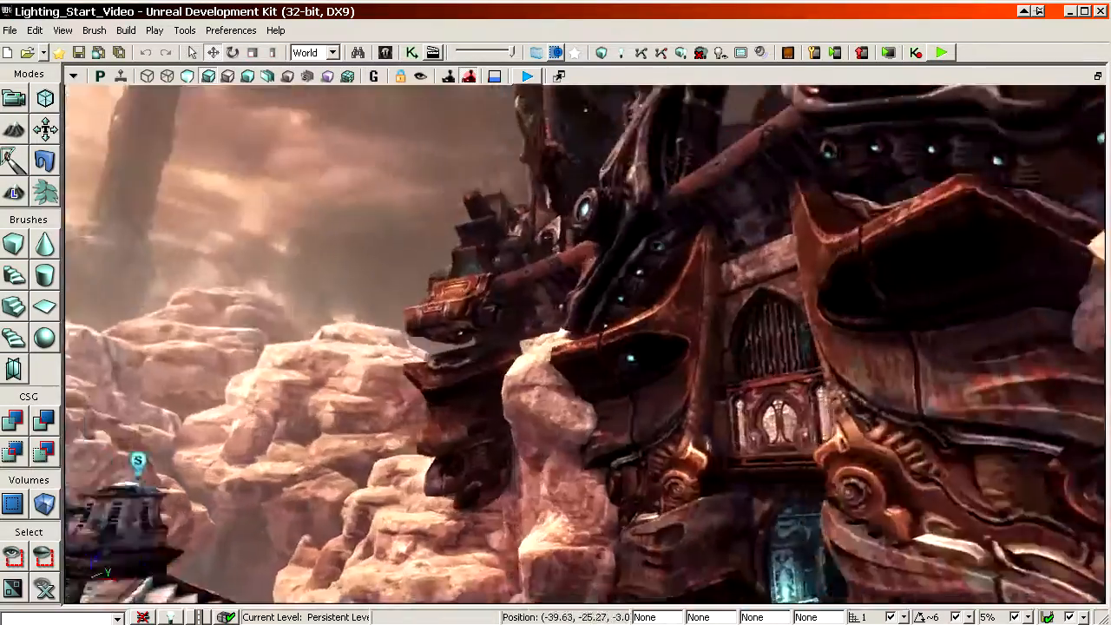
right_click_drag(711, 501, 512, 486)
left_click_drag(512, 486, 838, 252)
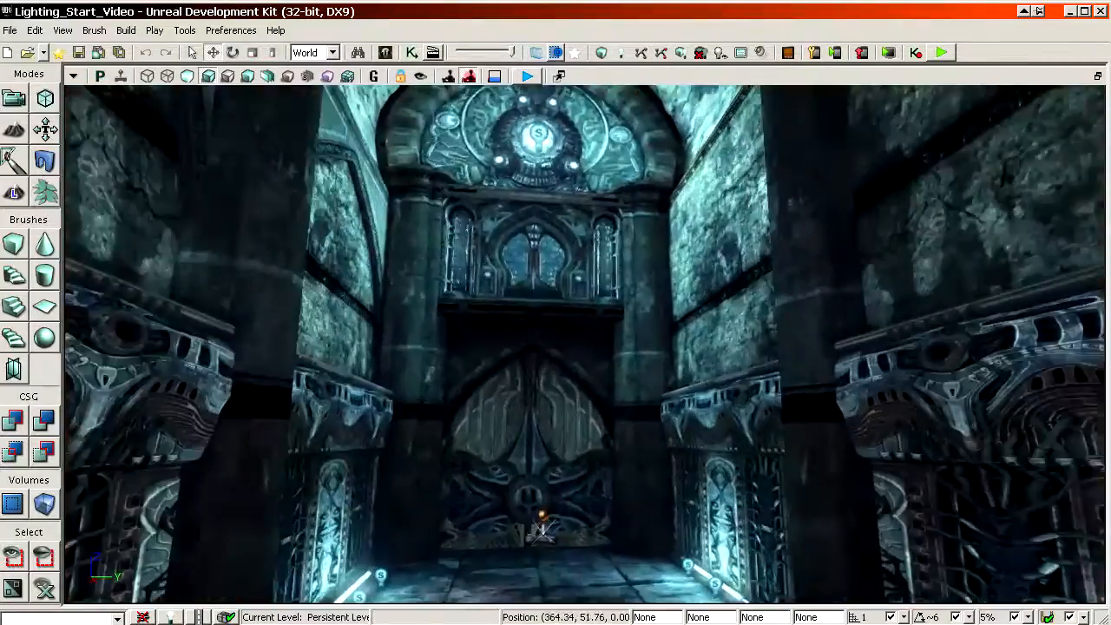
right_click_drag(837, 252, 834, 225)
mouse_move(833, 225)
left_mouse_down()
mouse_move(834, 278)
mouse_move(833, 217)
left_mouse_up()
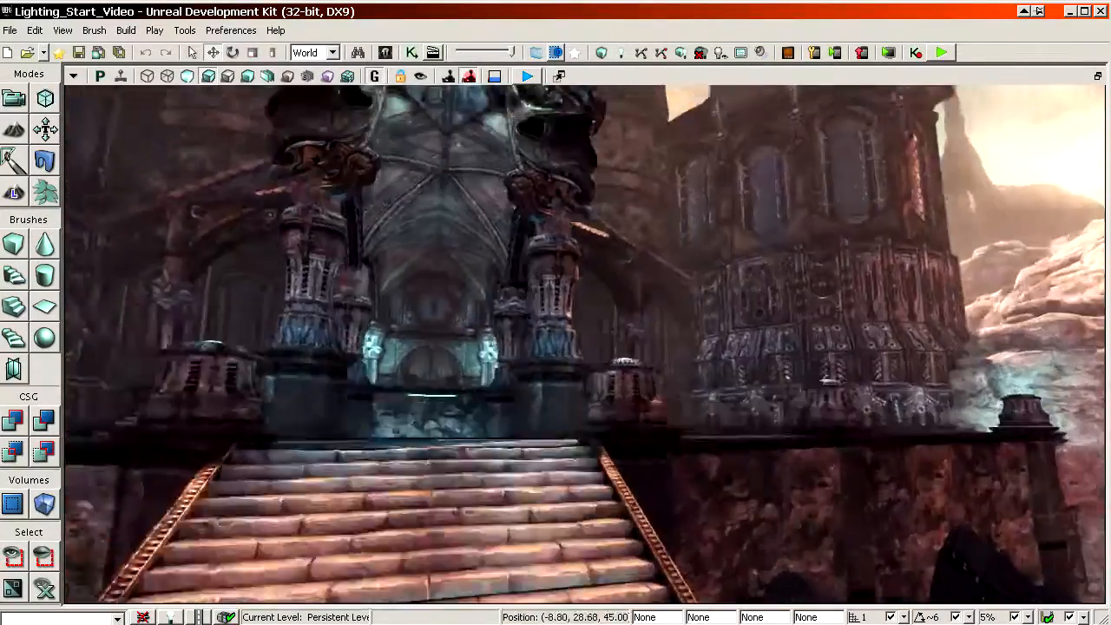
Step: Compare the double doors between the lamp columns in lighting-only display and in normal lit display
left_click_drag(709, 525, 764, 512)
right_click_drag(677, 424, 655, 399)
left_click_drag(677, 425, 643, 513)
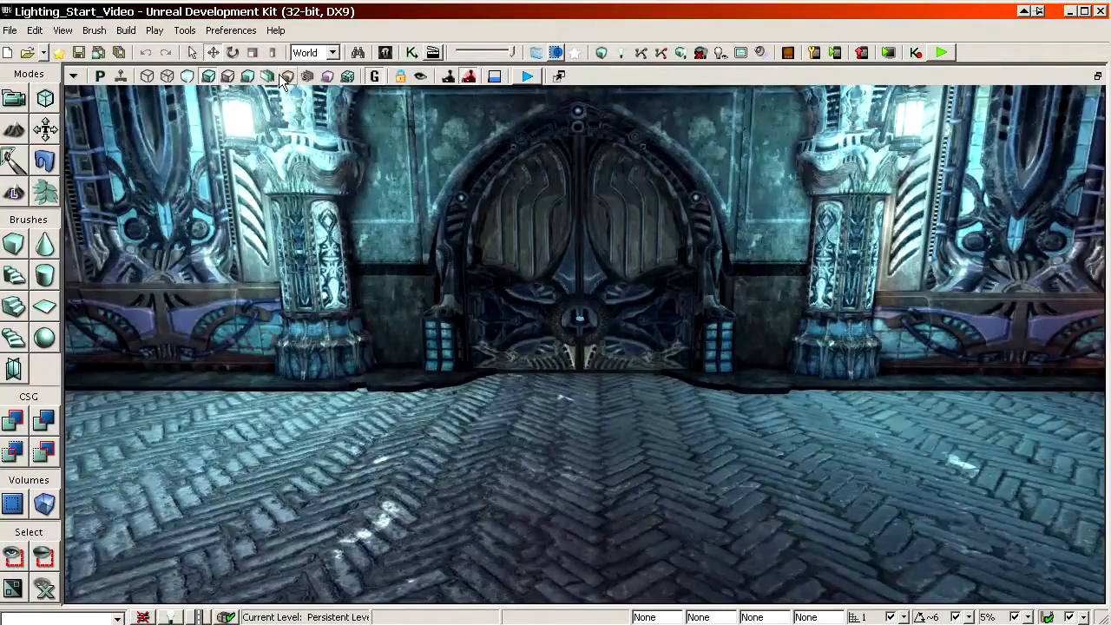
left_click(248, 77)
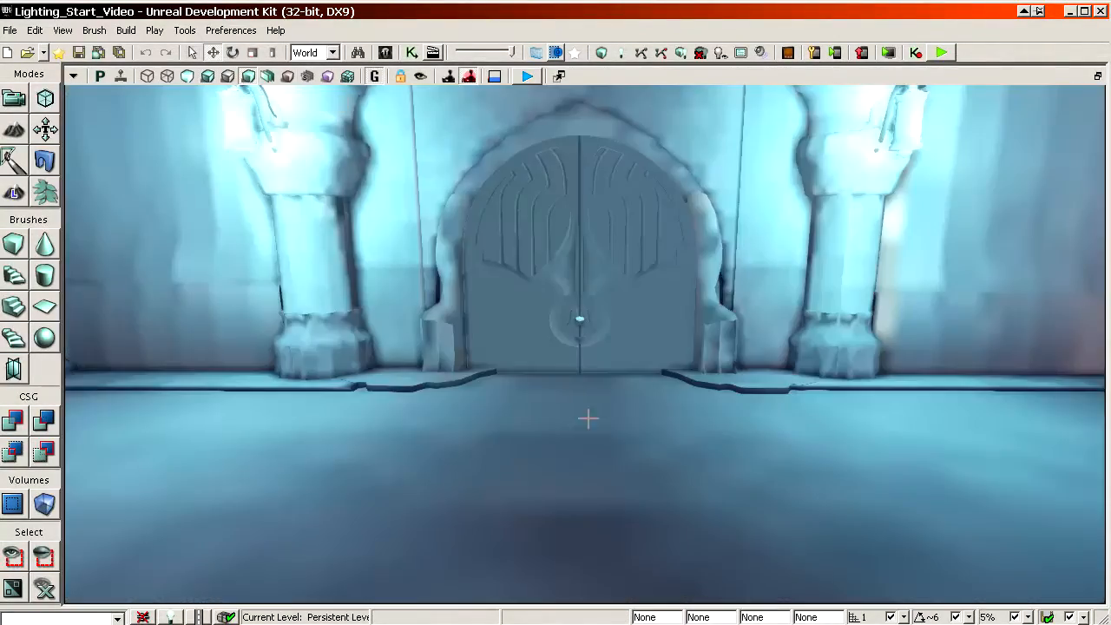
left_click(207, 77)
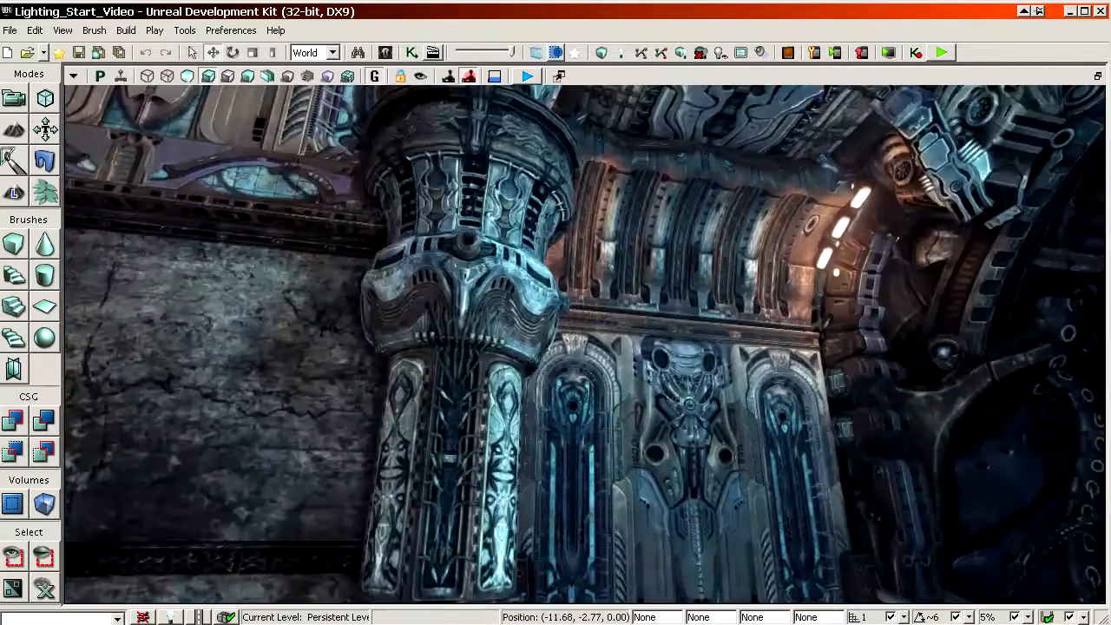
Step: Examine the lighting along the vaulted hall, including the ceiling lamps, warm strip lamps and round end wall
right_click_drag(708, 412, 825, 391)
right_click_drag(385, 170, 660, 260)
left_click_drag(384, 170, 391, 260)
right_click_drag(222, 139, 238, 121)
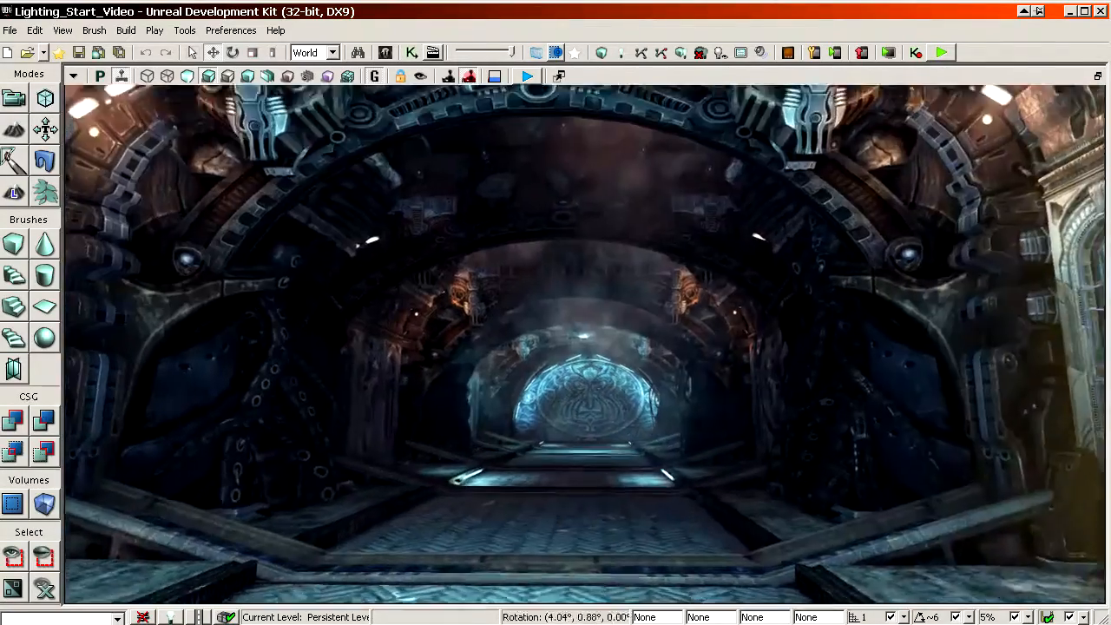
left_click_drag(222, 139, 221, 74)
right_click_drag(222, 139, 211, 148)
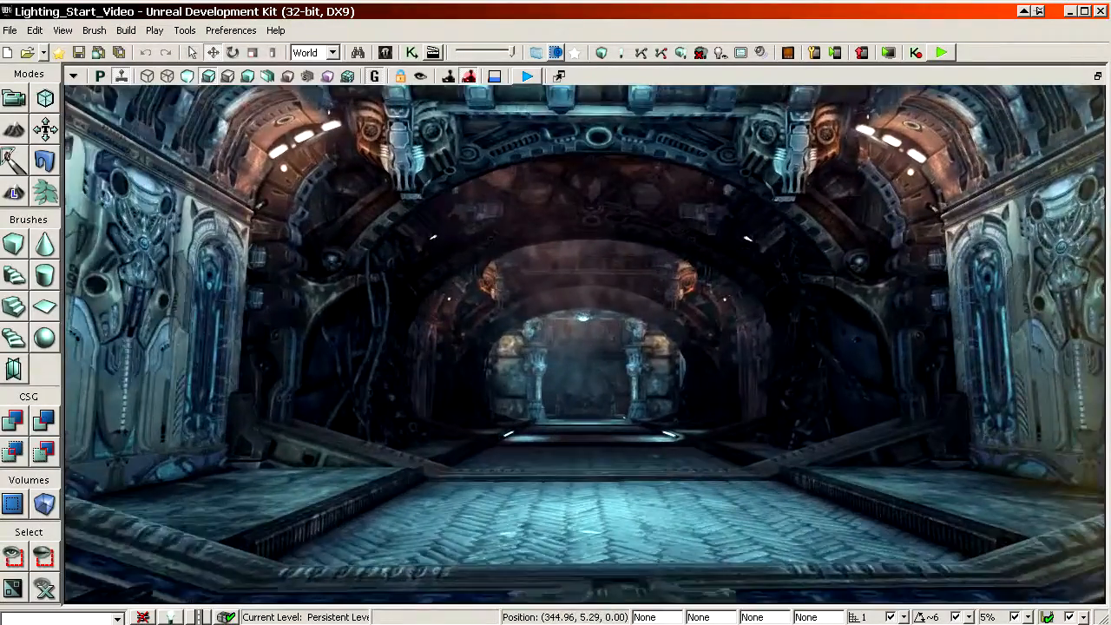
mouse_move(584, 344)
right_mouse_down()
mouse_move(601, 259)
mouse_move(590, 249)
mouse_move(586, 357)
mouse_move(585, 343)
right_mouse_up()
left_click_drag(584, 343, 586, 152)
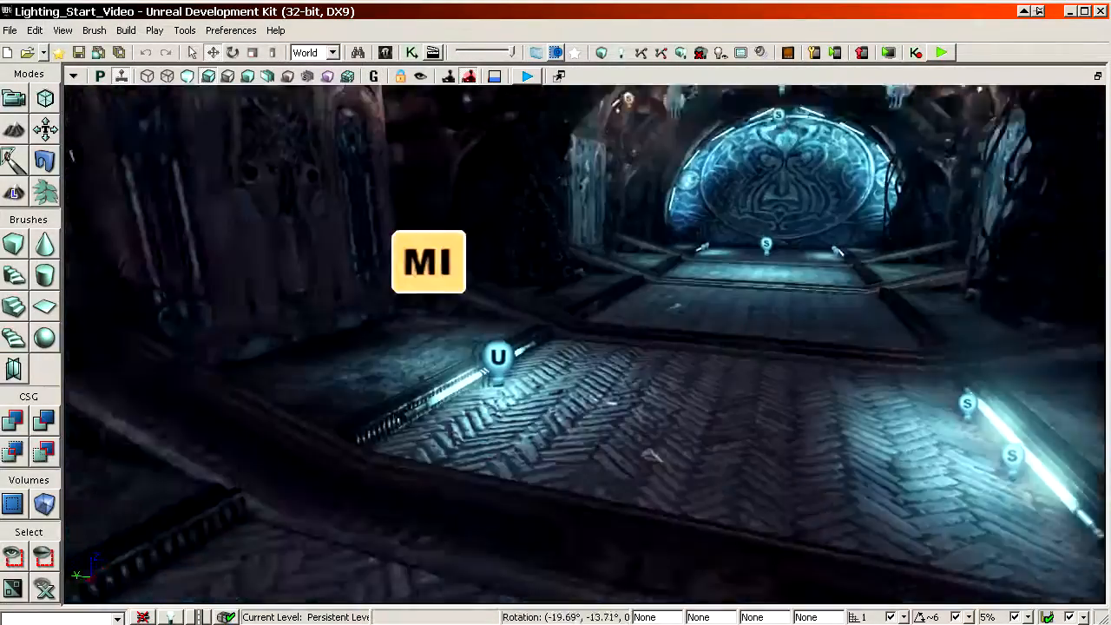
Step: Open the properties of the far point light beside the hall's floor strip lamp and inspect its green and red colour values
right_click_drag(585, 344, 672, 356)
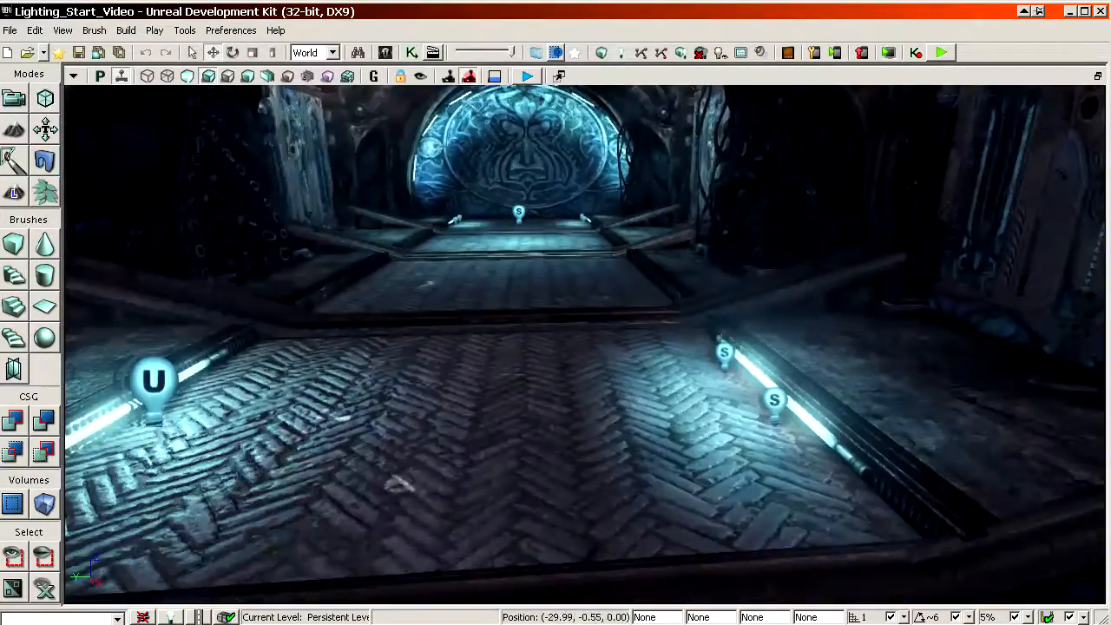
double_click(730, 354)
left_click(729, 486)
scroll(752, 481, "down", 9)
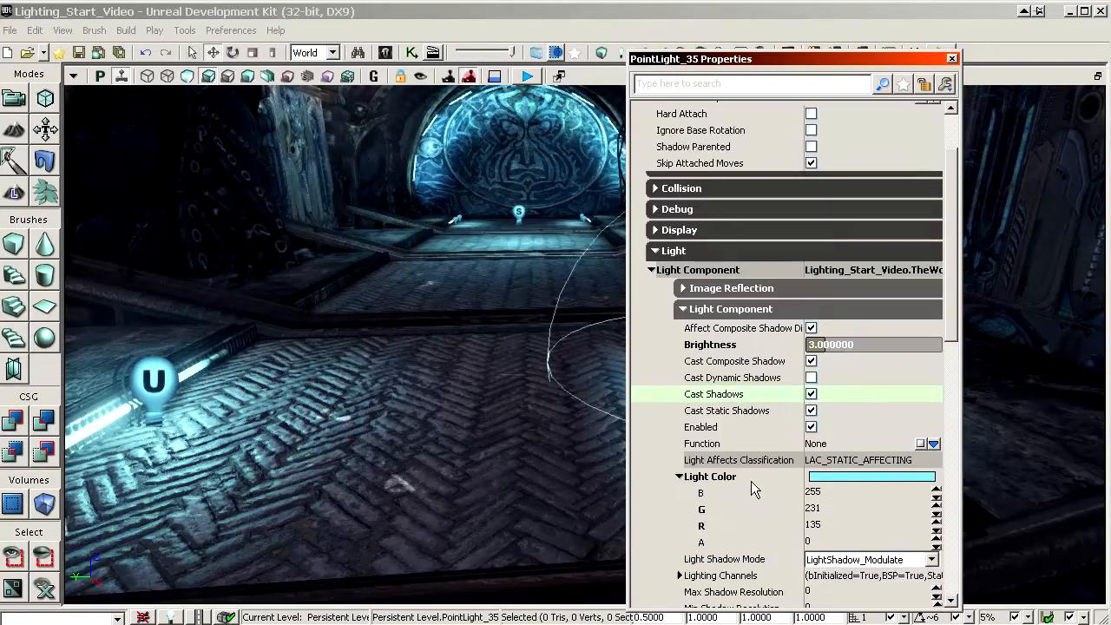
left_click(765, 443)
left_click(767, 426)
left_click(767, 453)
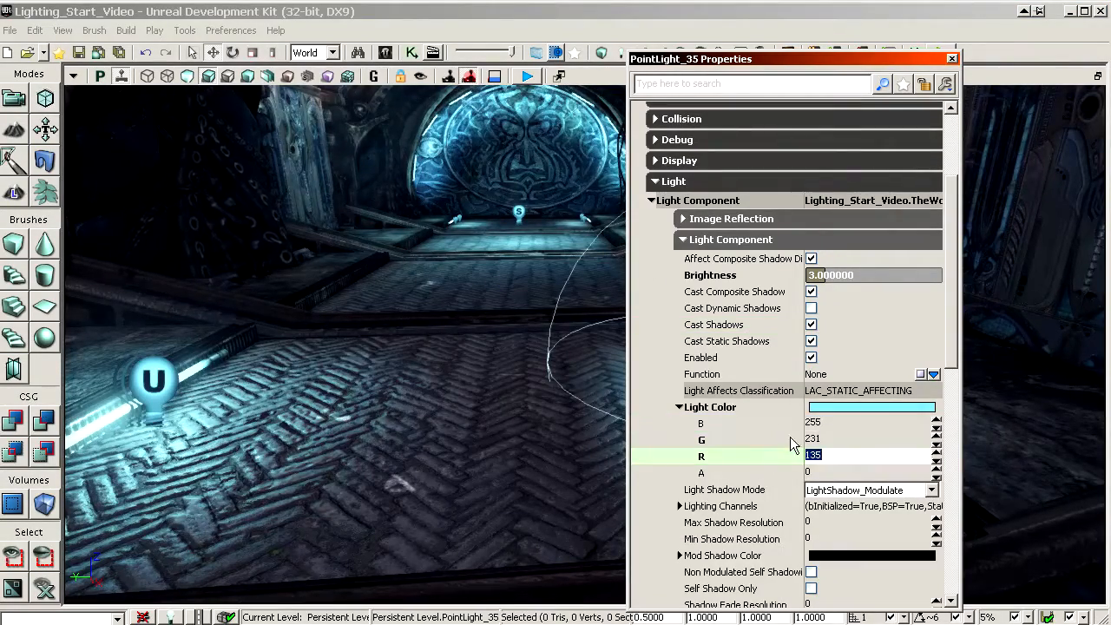
right_click_drag(373, 386, 410, 396)
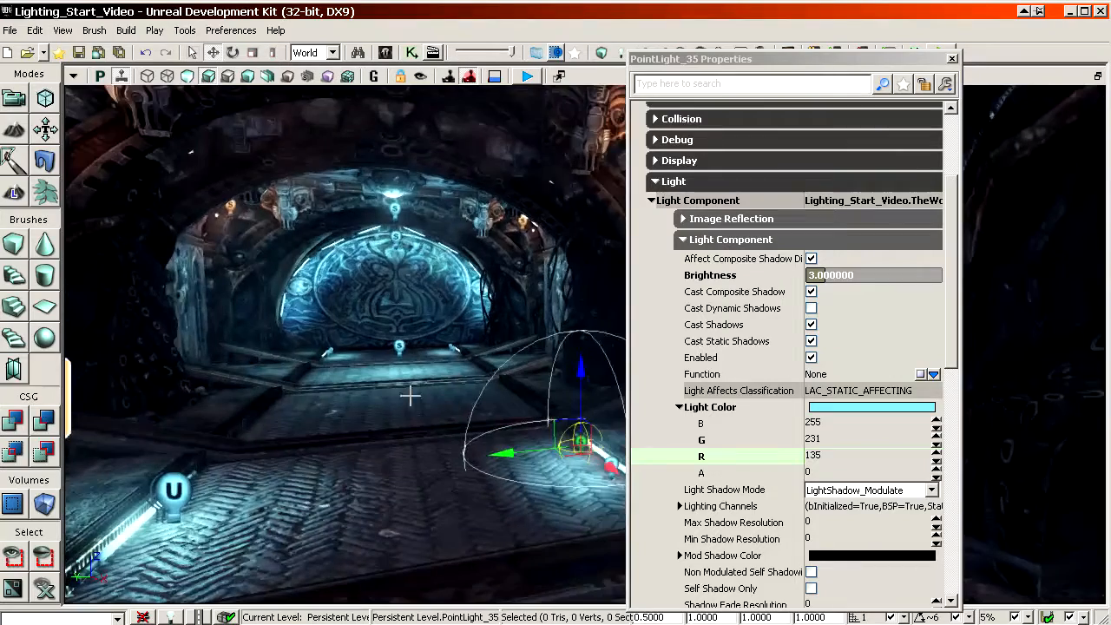
left_click(774, 445)
right_click_drag(541, 441, 586, 453)
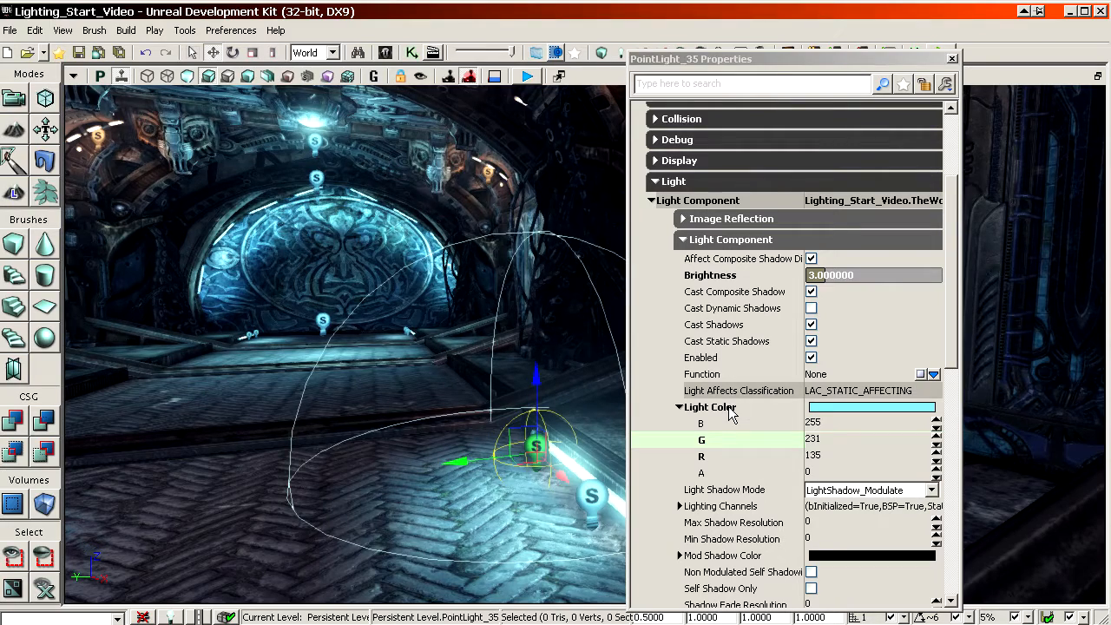
Step: Select all point lights sharing this light's LightColor (B=255, G=231, R=135, A=0) and move the properties window clear of the view
left_click(729, 408)
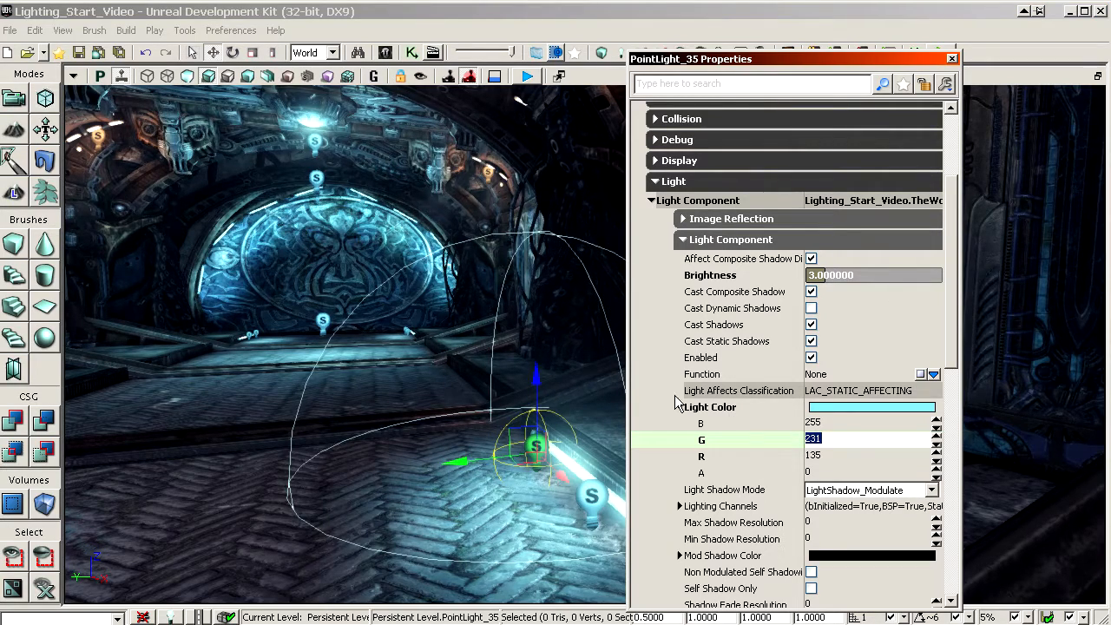
right_click_drag(408, 291, 442, 358)
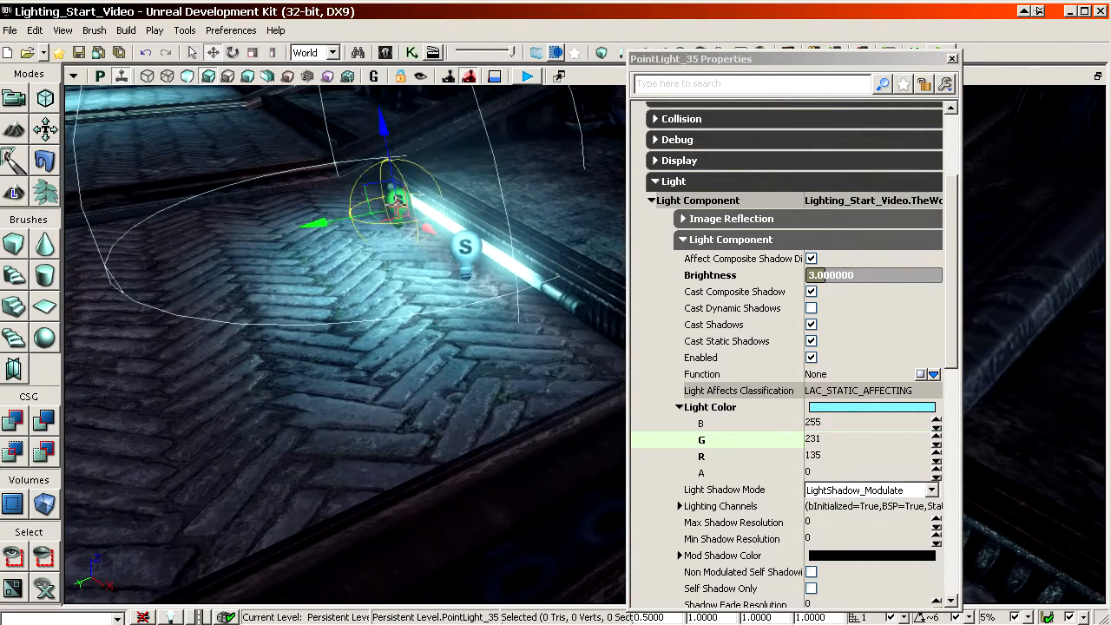
right_click(401, 292)
mouse_move(451, 279)
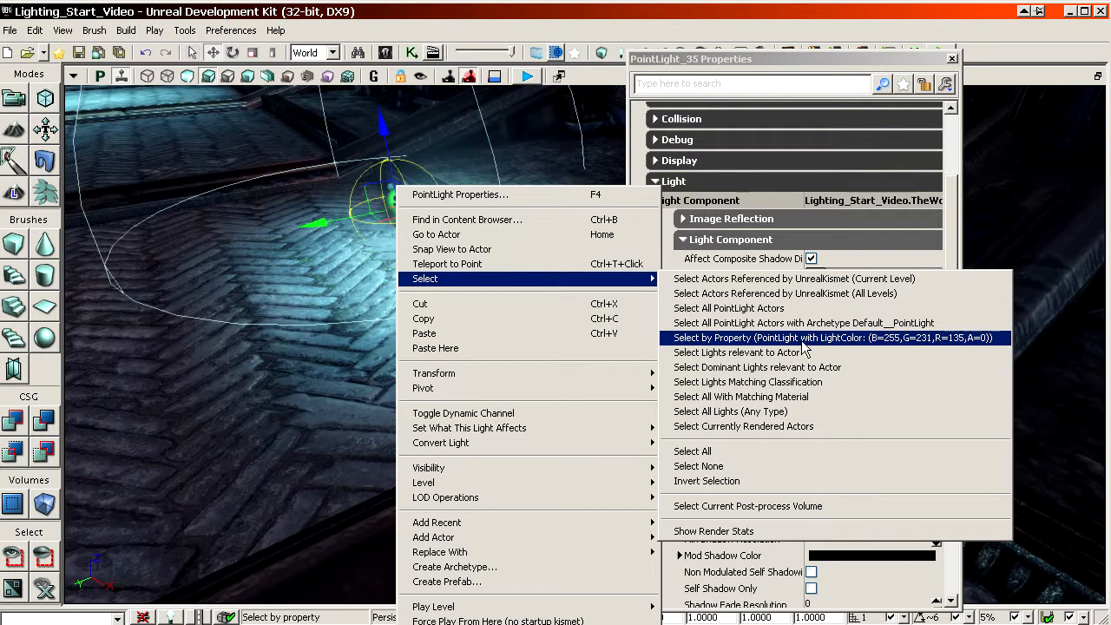
left_click(911, 339)
left_click_drag(751, 63, 900, 69)
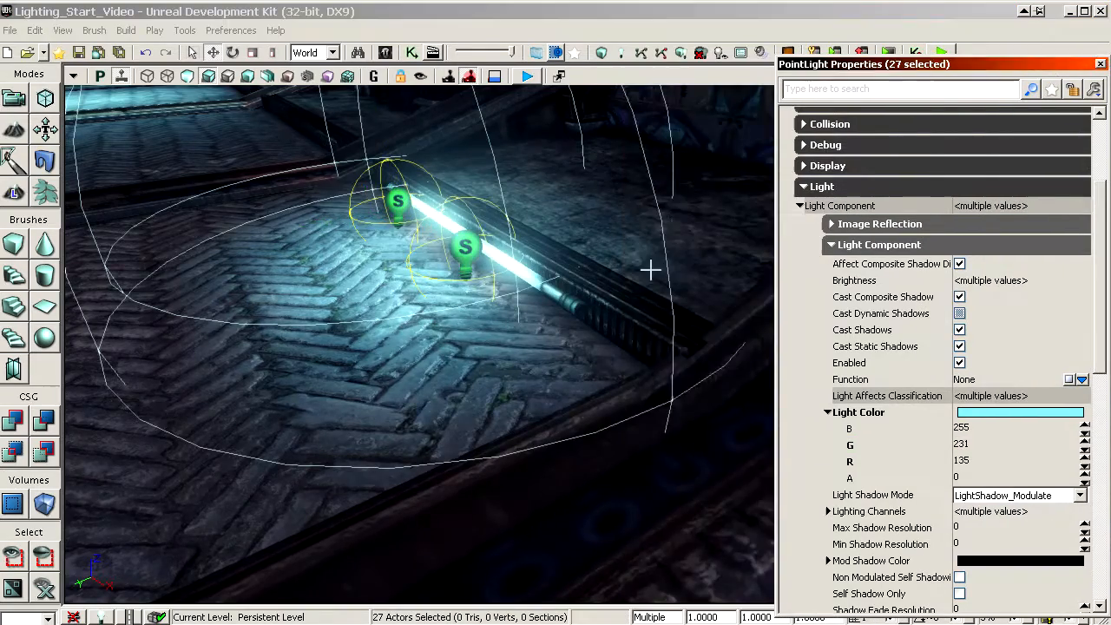
Step: Select the lower point light beneath the hall's ceiling lamp and inspect its brightness and shadow settings
right_click_drag(650, 268, 549, 191)
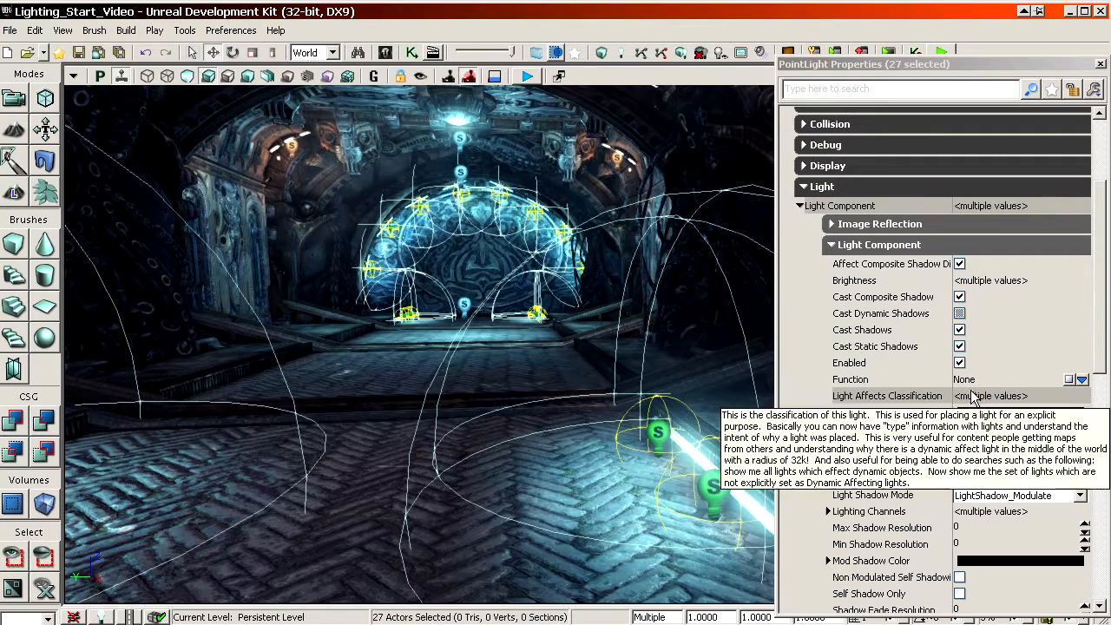
mouse_move(554, 356)
left_mouse_down()
mouse_move(529, 358)
mouse_move(549, 365)
left_mouse_up()
right_click_drag(549, 365, 567, 258)
left_click(564, 254)
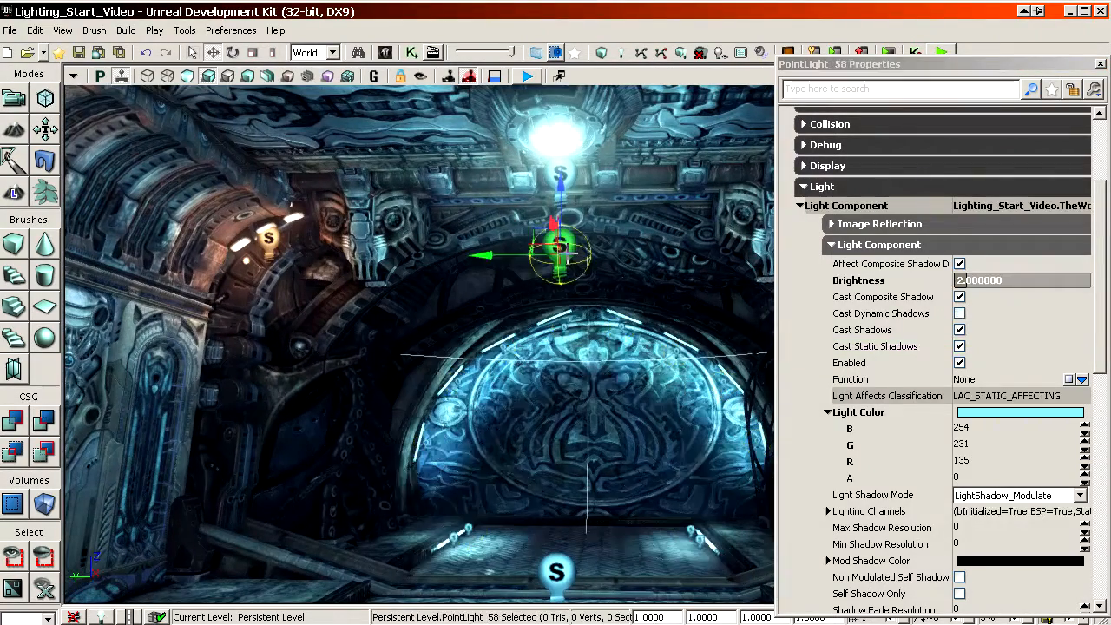
left_click(925, 333)
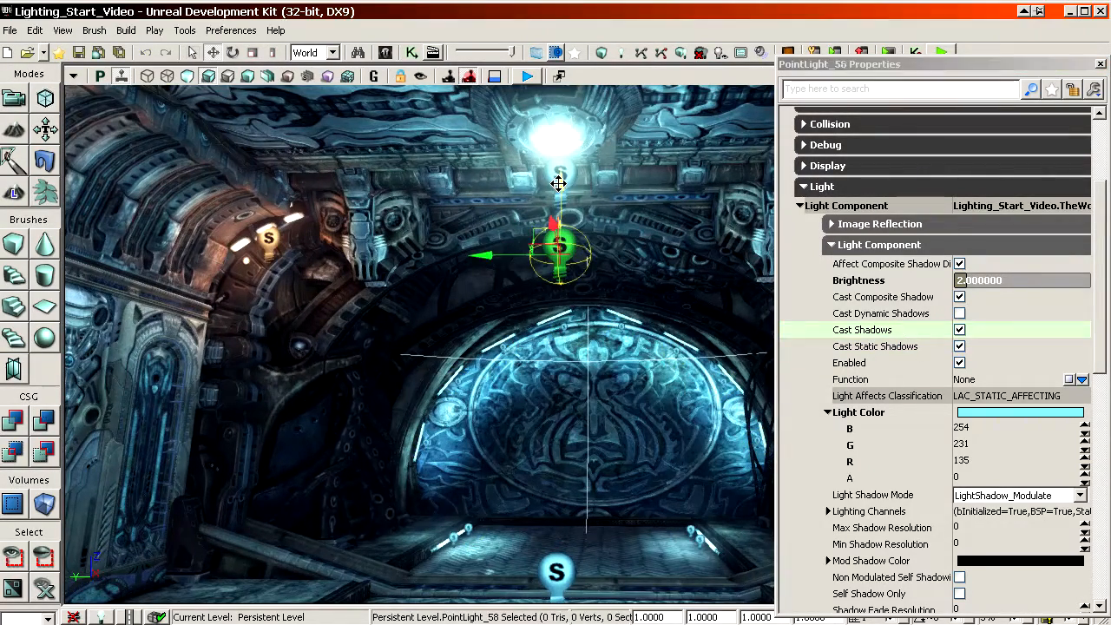
Step: Select all point lights that share the Brightness of 8 with the upper point light beneath the ceiling lamp
left_click(557, 184)
left_click(873, 282)
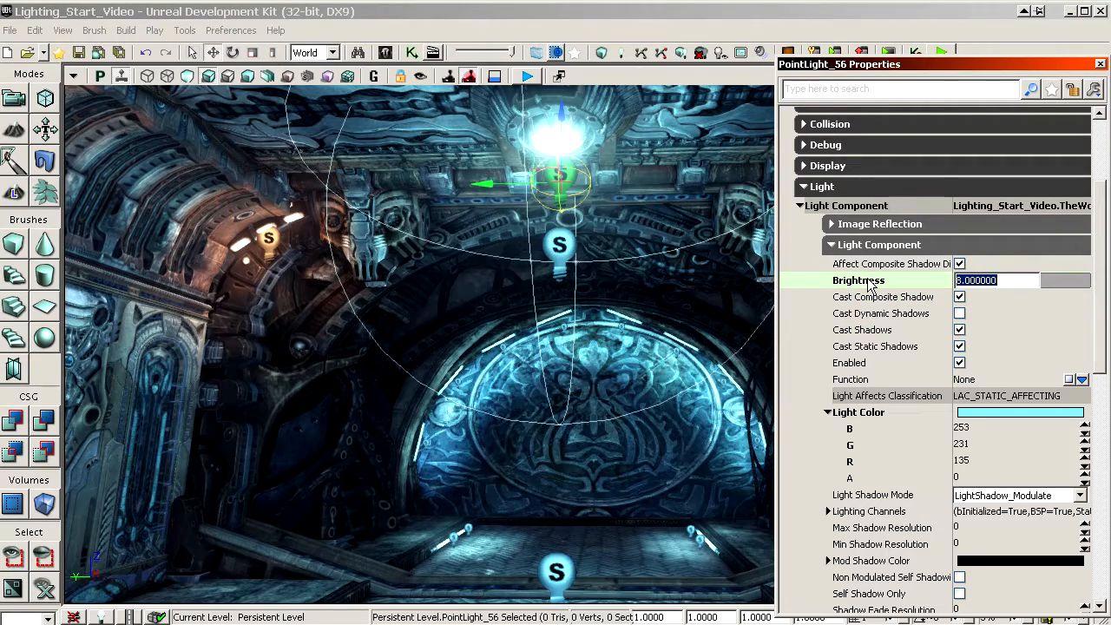
right_click(555, 175)
mouse_move(595, 251)
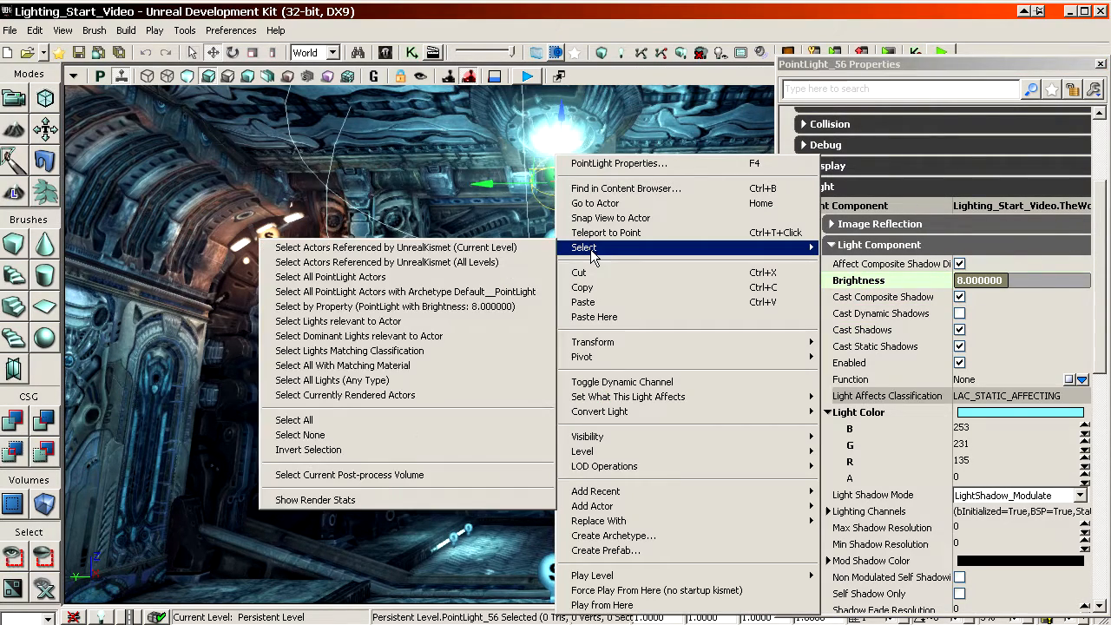
left_click(344, 313)
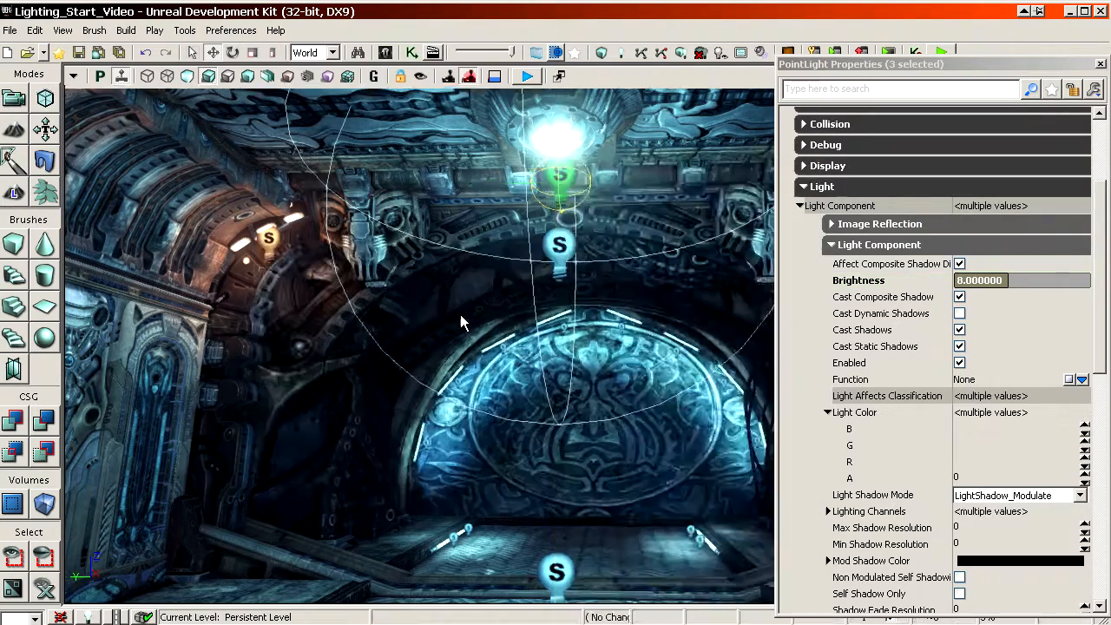
Step: Locate the selected lights along the hall and outdoors, checking them in Brush Wireframe and in lit display
right_click_drag(460, 314, 391, 348)
left_click_drag(461, 315, 455, 586)
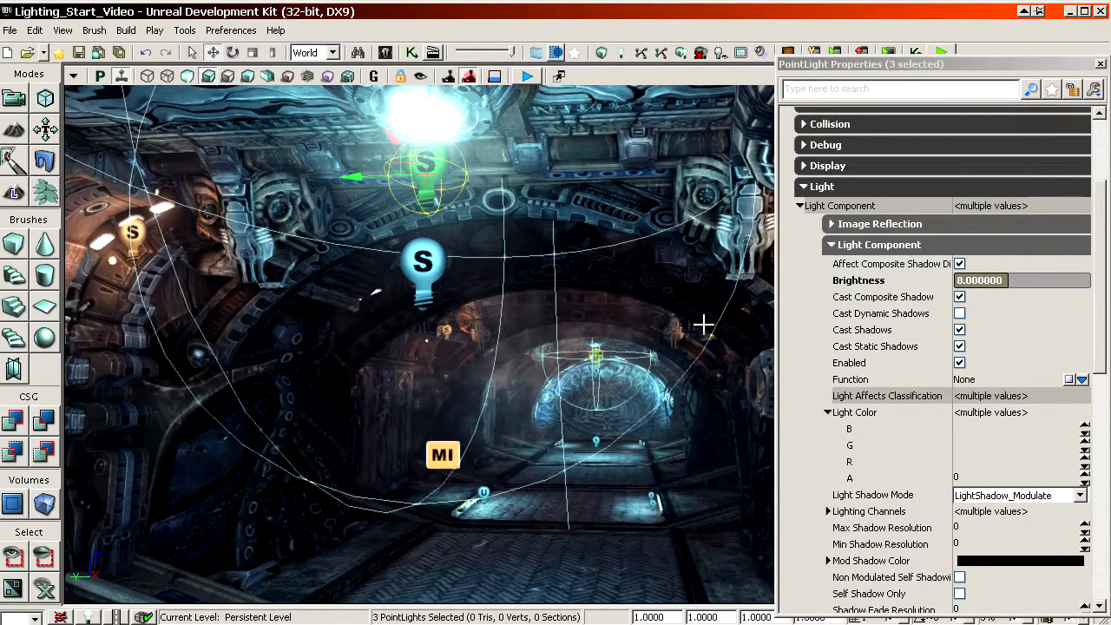
left_click(893, 277)
left_click_drag(607, 321, 538, 208)
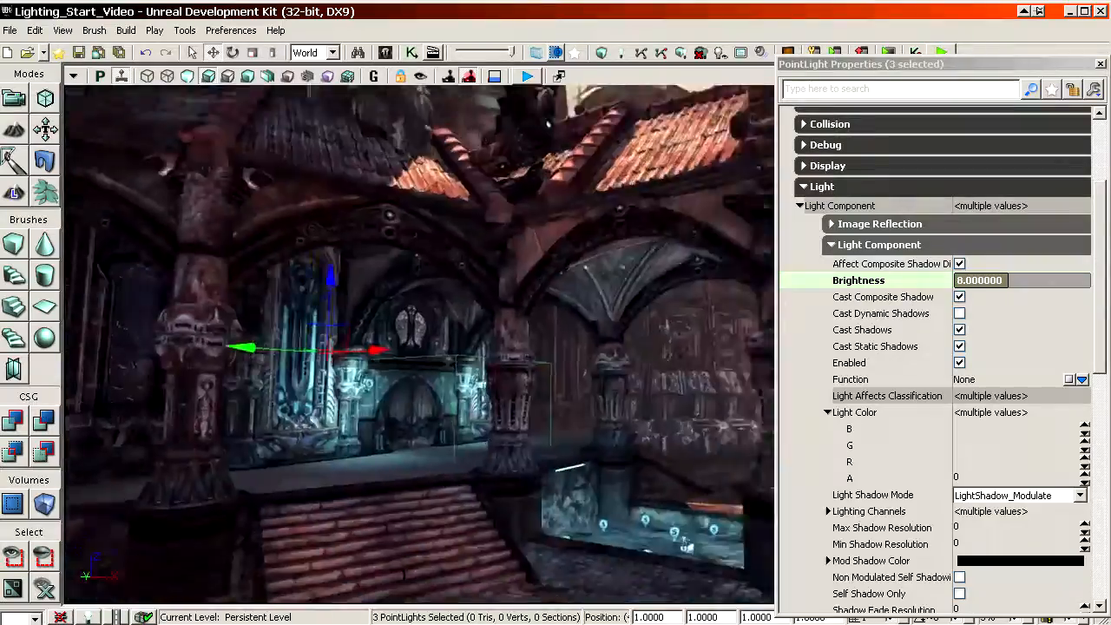
right_click_drag(538, 208, 451, 217)
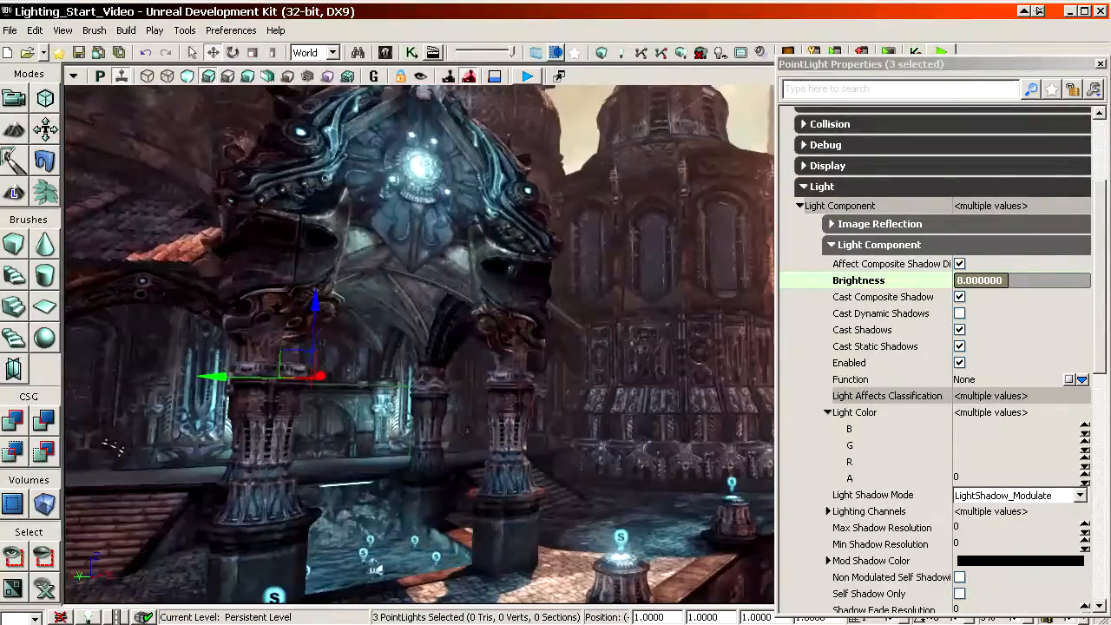
left_click(147, 76)
right_click_drag(416, 330, 330, 326)
left_click_drag(417, 330, 418, 260)
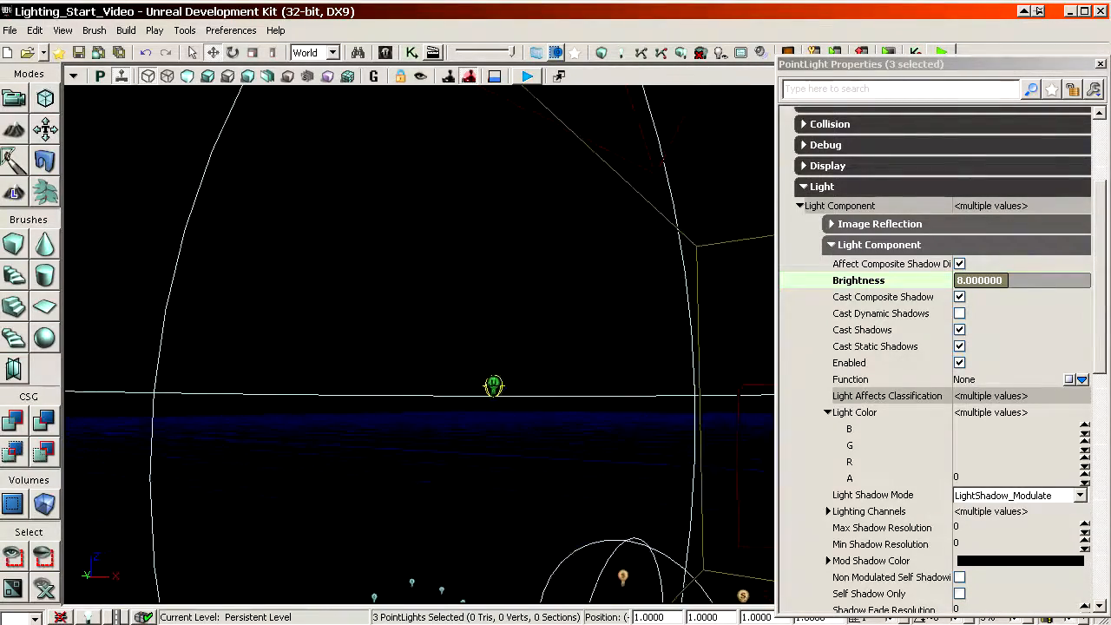
left_click(209, 77)
mouse_move(577, 265)
left_mouse_down()
mouse_move(569, 234)
mouse_move(591, 173)
mouse_move(565, 165)
mouse_move(576, 270)
left_mouse_up()
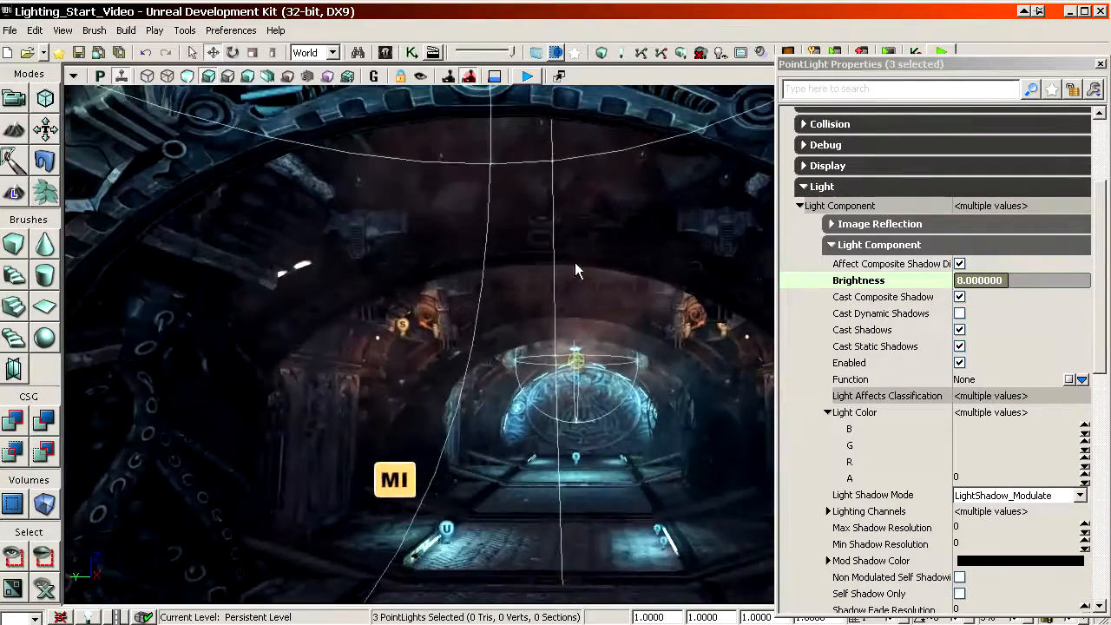
Step: Set the Brightness of the three selected point lights to 10
left_click(926, 278)
type("10")
key("Return")
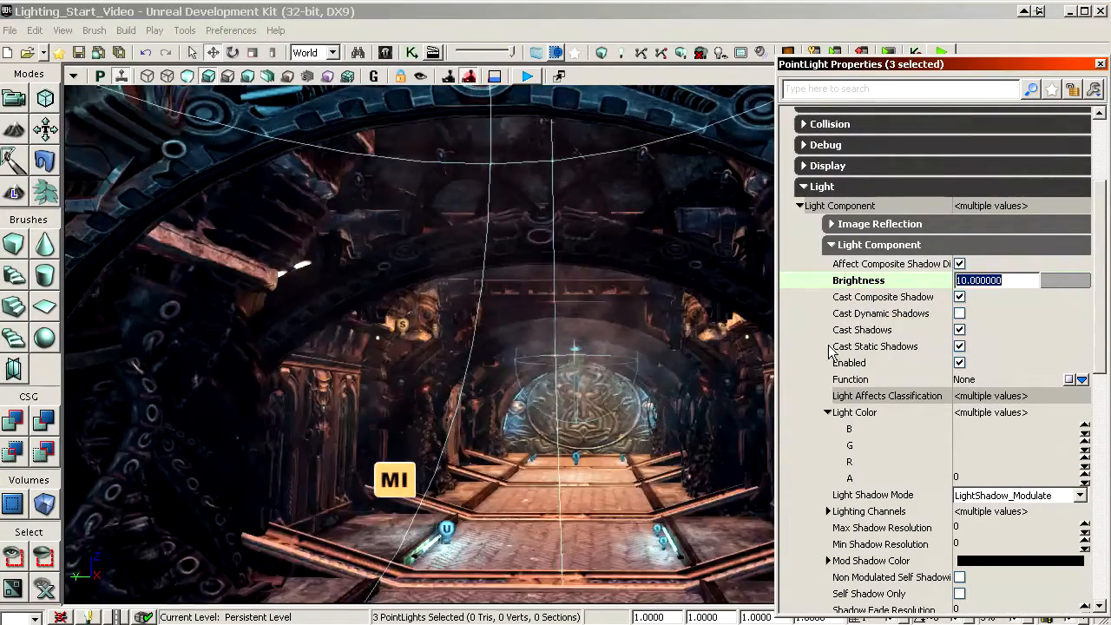
left_click_drag(573, 287, 594, 252)
Step: Examine the selected lights' properties from the shadow settings down to Movement, including the Physics options and Rotation Rate
left_click(905, 316)
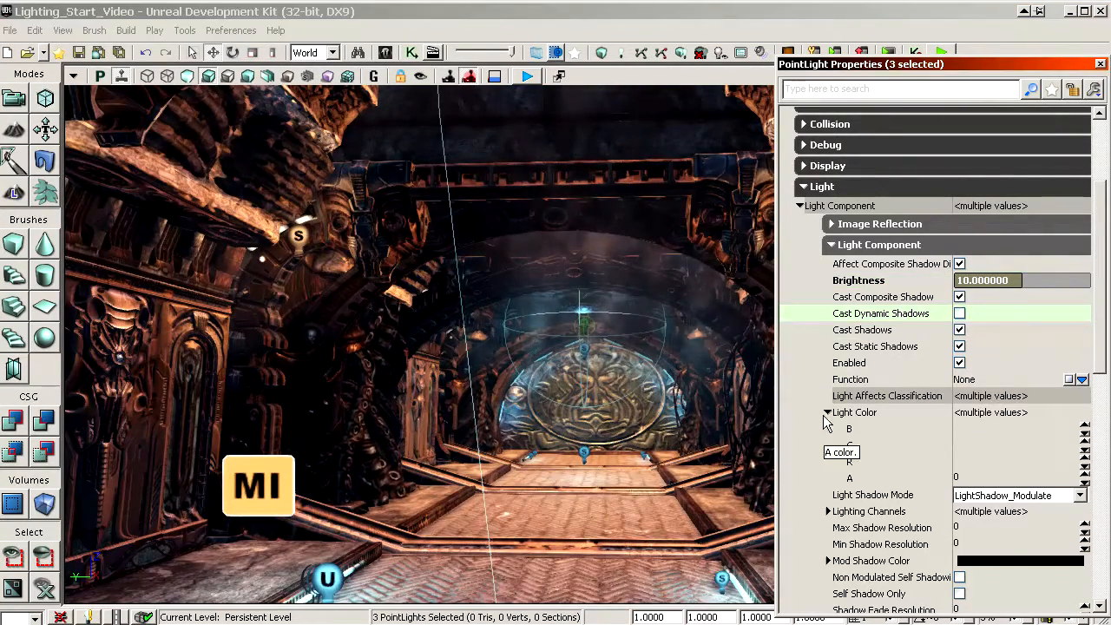
left_click(883, 332)
scroll(885, 321, "down", 2)
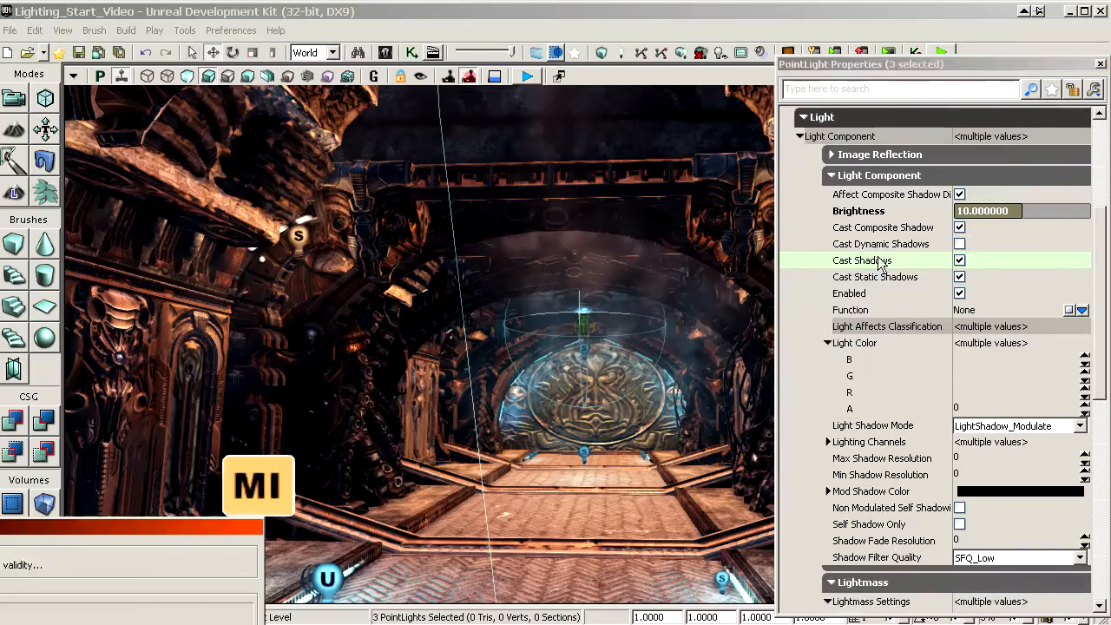
scroll(909, 330, "down", 10)
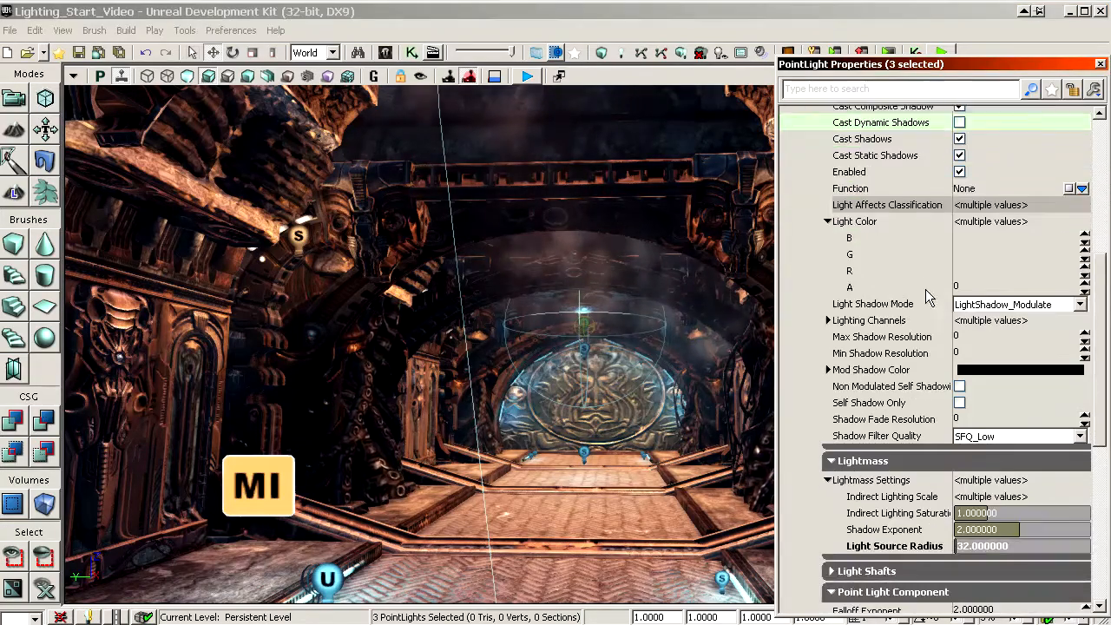
scroll(908, 317, "up", 6)
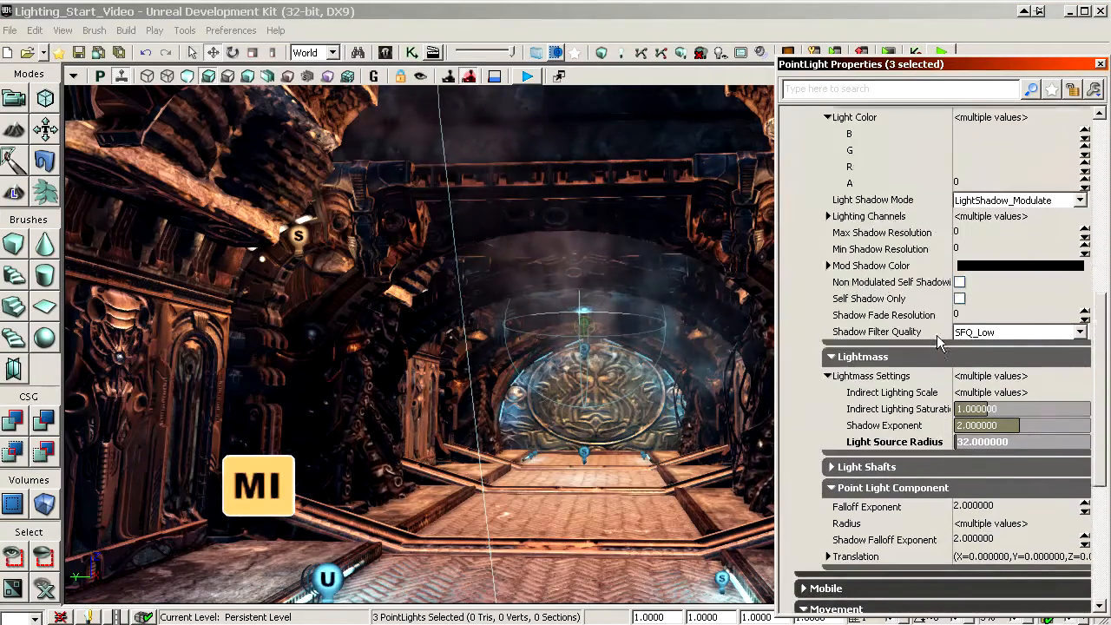
scroll(898, 273, "down", 5)
scroll(898, 273, "down", 5)
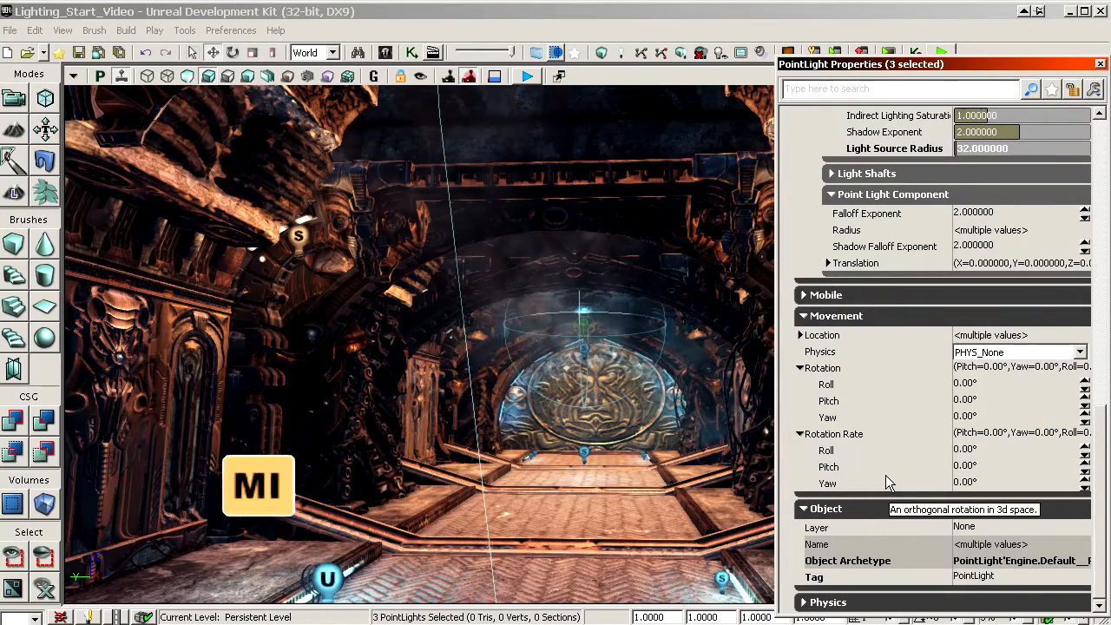
left_click(849, 449)
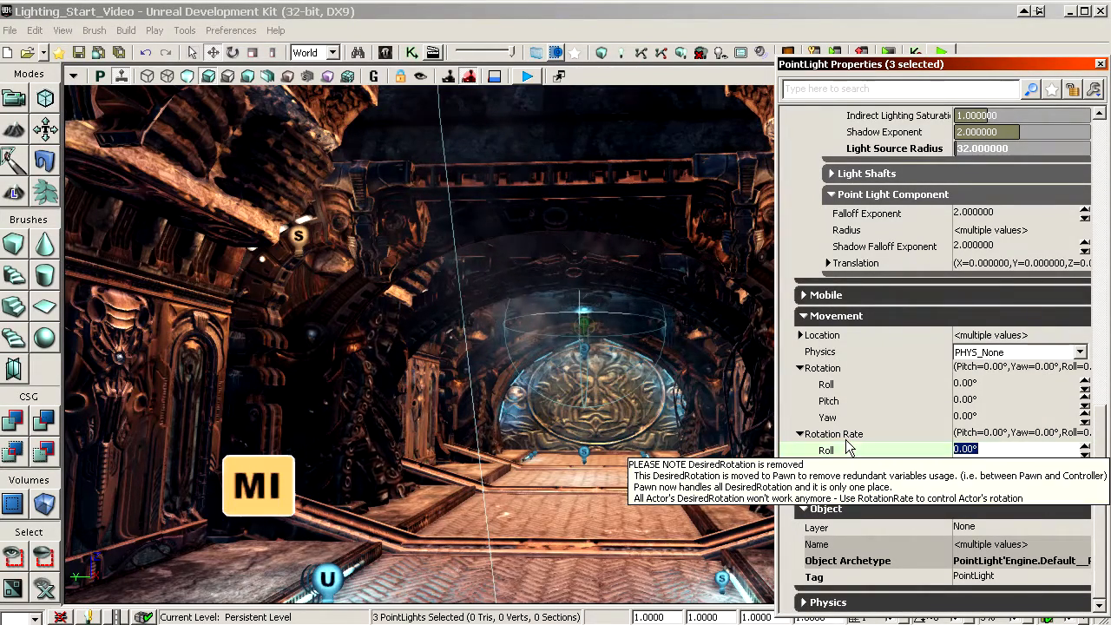
left_click(990, 351)
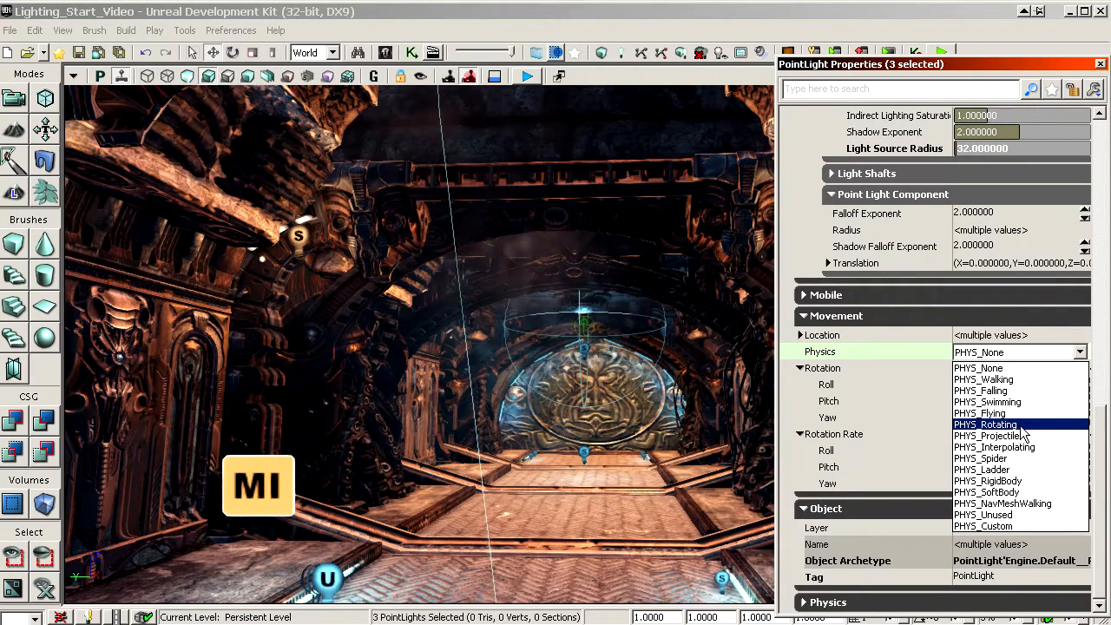
left_click(849, 480)
left_click(844, 450)
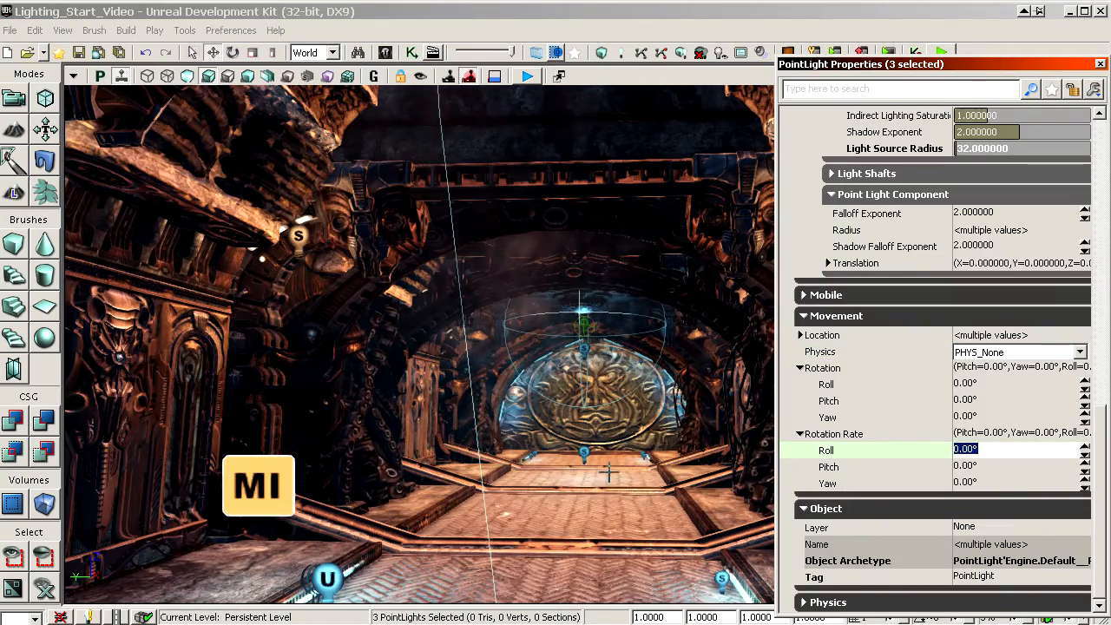
Step: Select the two point lights above the middle of the hall floor and set their Rotation Rate Roll to 1
left_click_drag(610, 472, 609, 374)
left_click(600, 540)
left_click_drag(600, 539, 578, 604)
left_click_drag(525, 434, 504, 496)
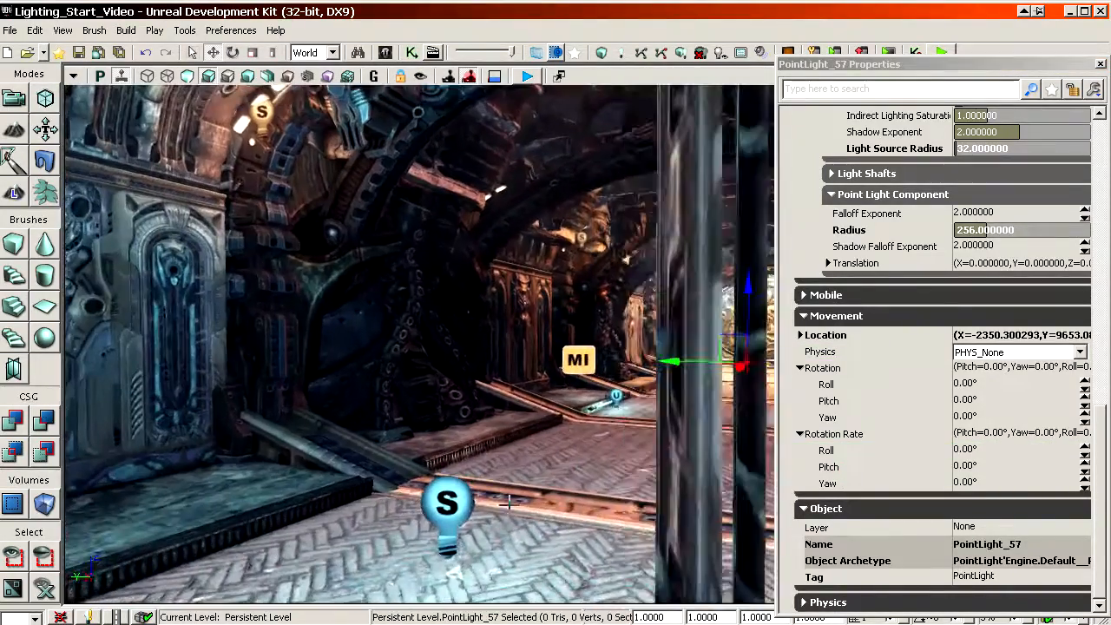
left_click(437, 503, "ctrl")
left_click(844, 451)
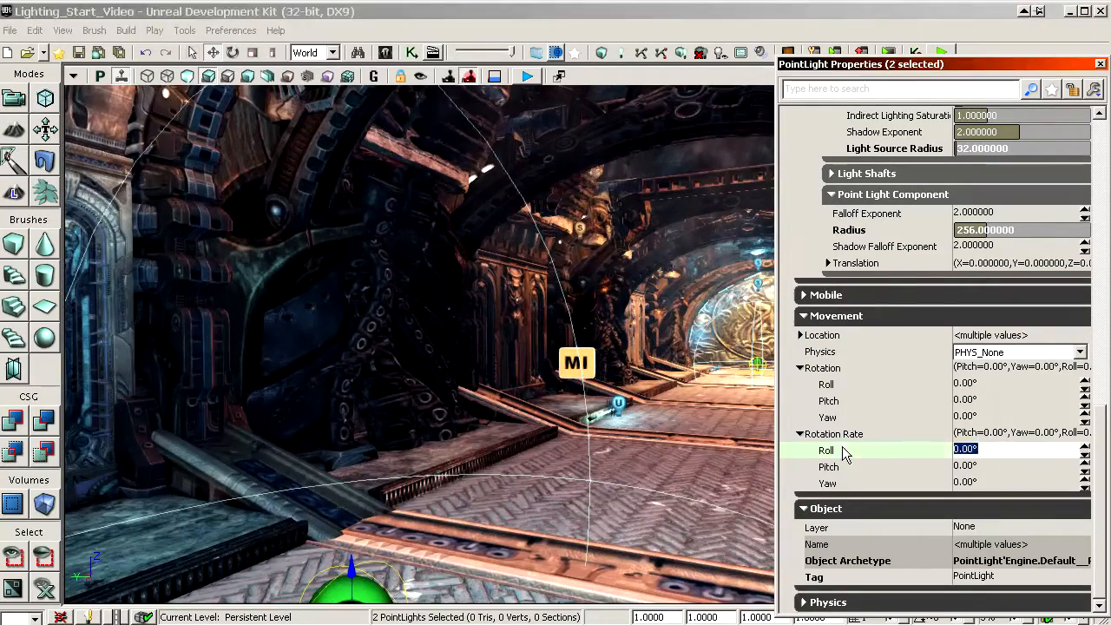
type("1")
Step: Select the two point lights beside the floor strip lamp and set their Rotation Rate Roll to 2
left_click_drag(577, 507, 633, 496)
left_click(608, 474)
left_click(590, 446, "ctrl")
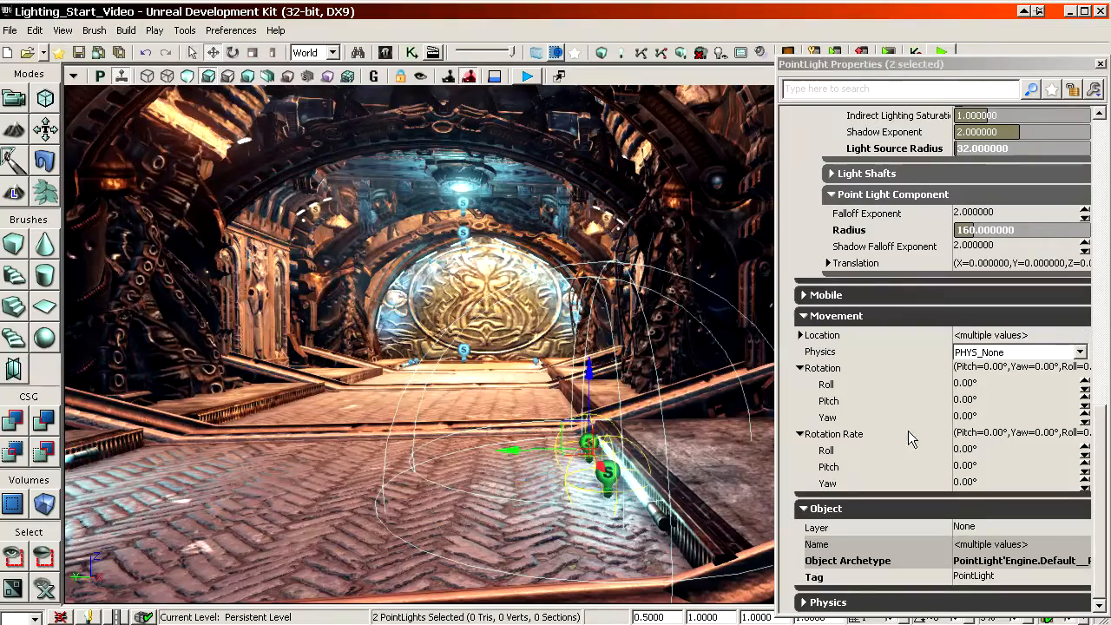
left_click(868, 450)
type("2")
key("Tab")
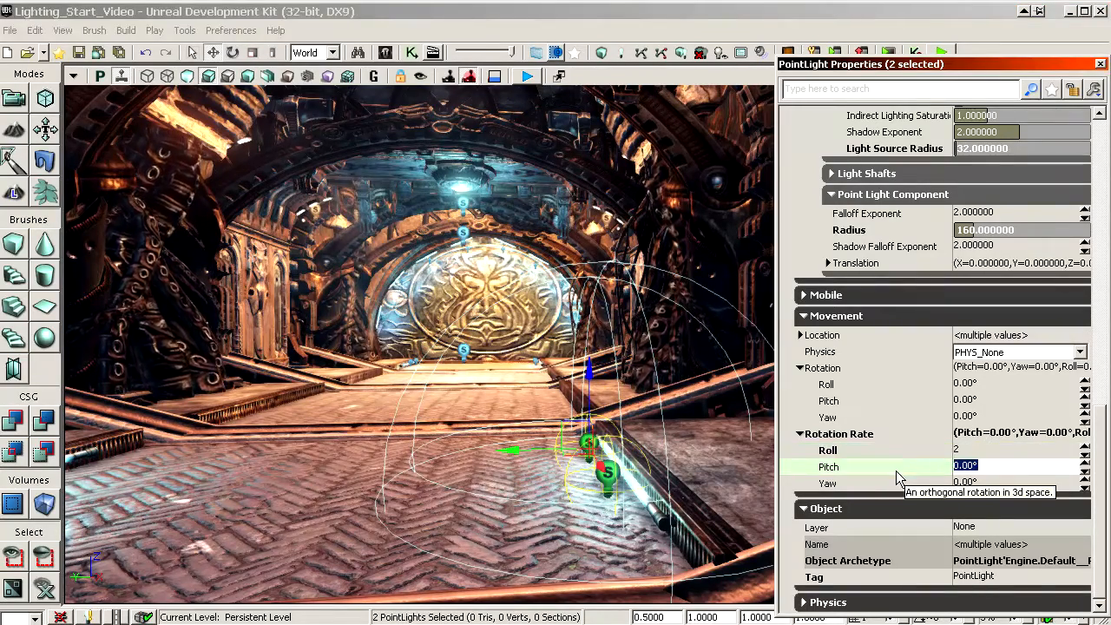
left_click(840, 453)
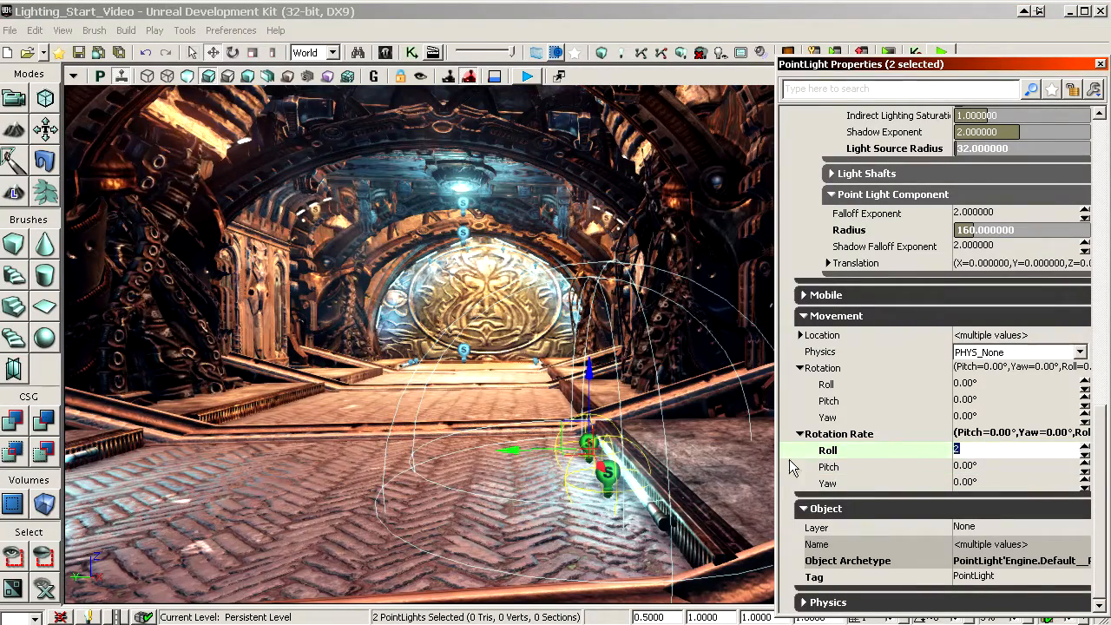
Step: Select only the nearer strip-lamp point light, and from it select all point lights with the same Rotation Rate Roll
left_click_drag(695, 495, 669, 504)
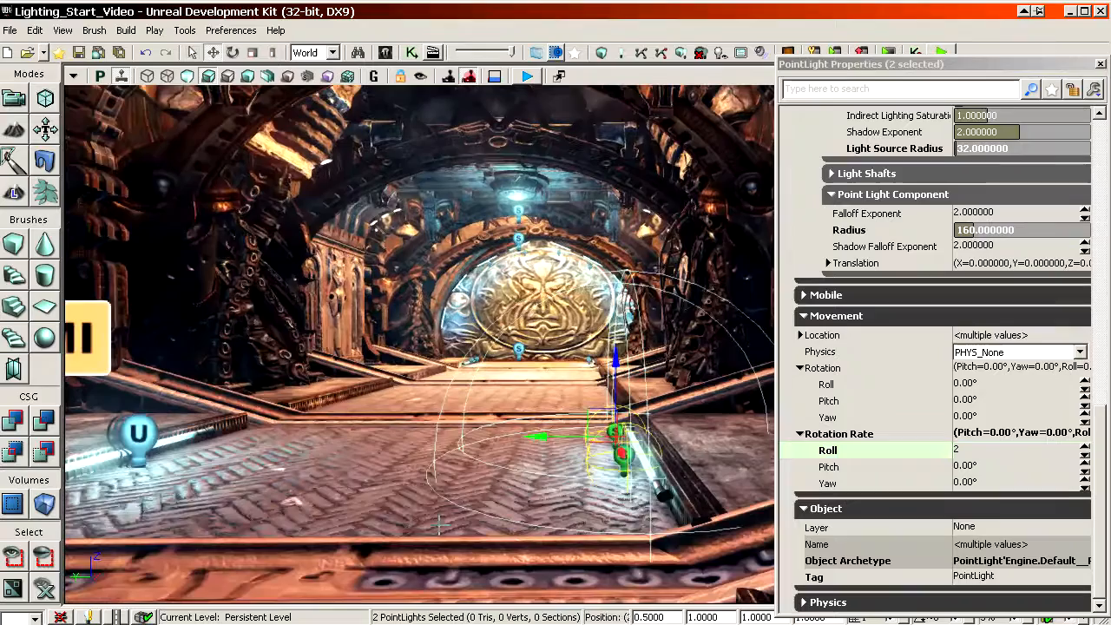
left_click(624, 455)
left_click(823, 450)
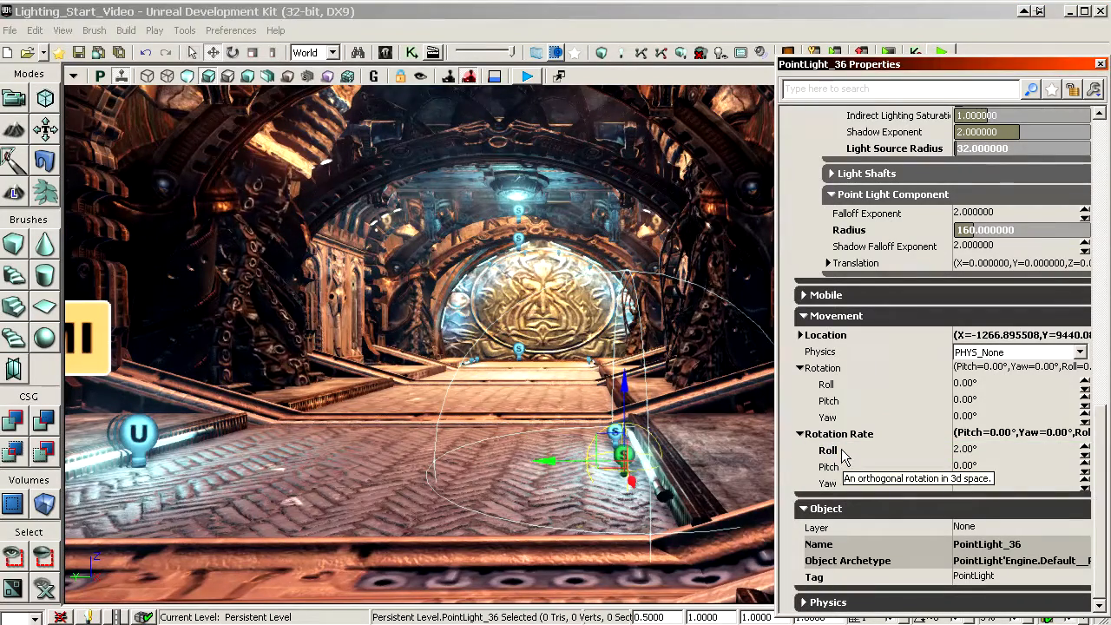
right_click(626, 439)
left_click(608, 380)
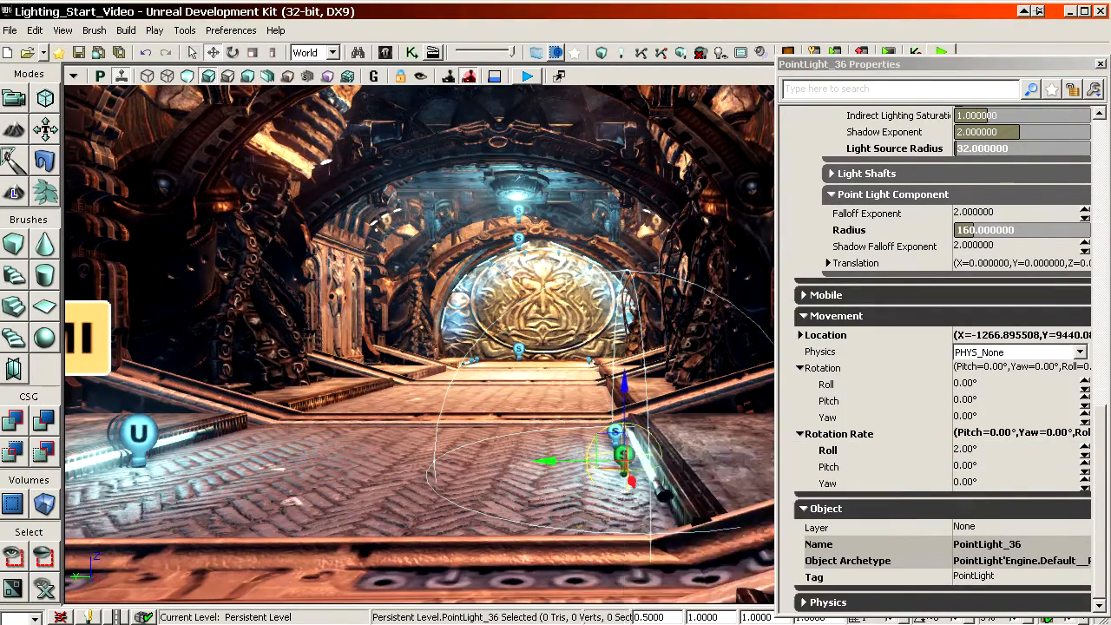
right_click_drag(575, 260, 580, 347)
right_click(609, 259)
mouse_move(642, 346)
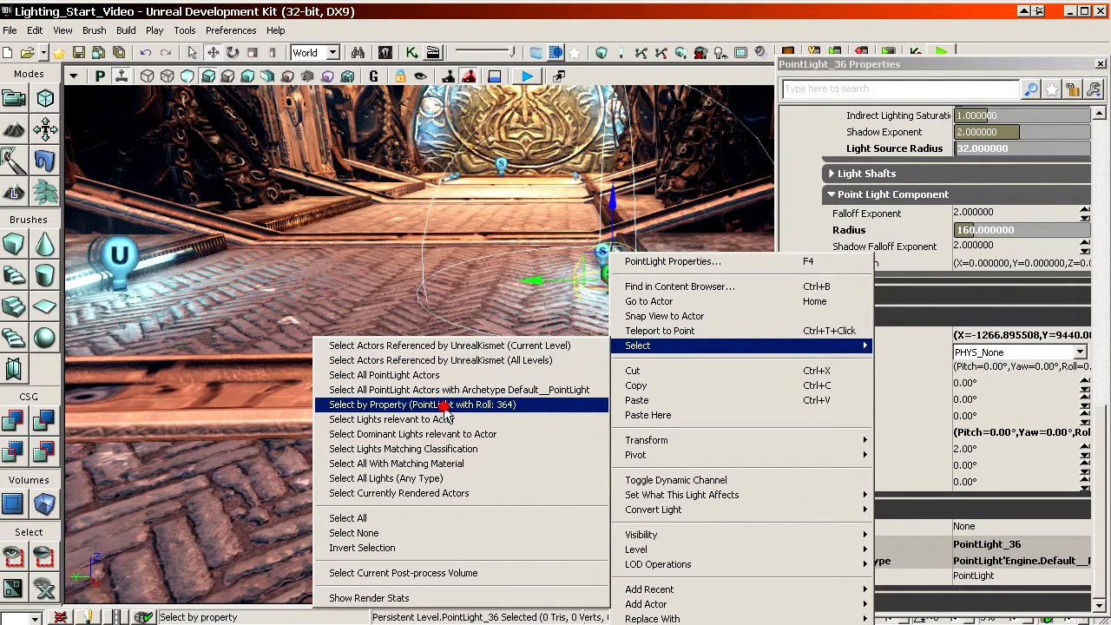
left_click(518, 406)
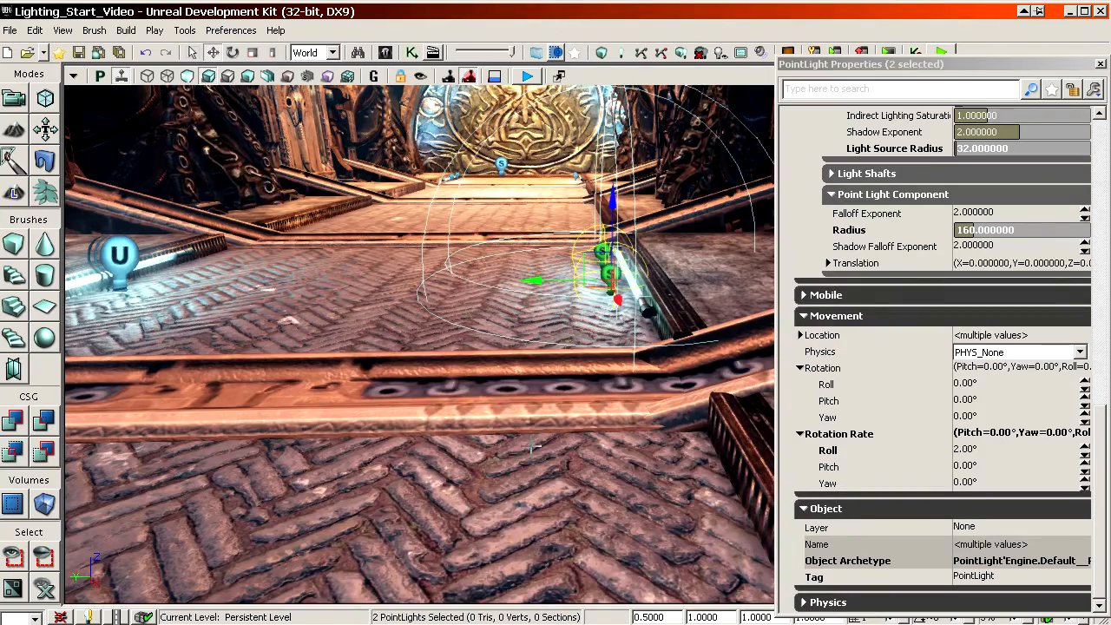
left_click_drag(518, 408, 589, 436)
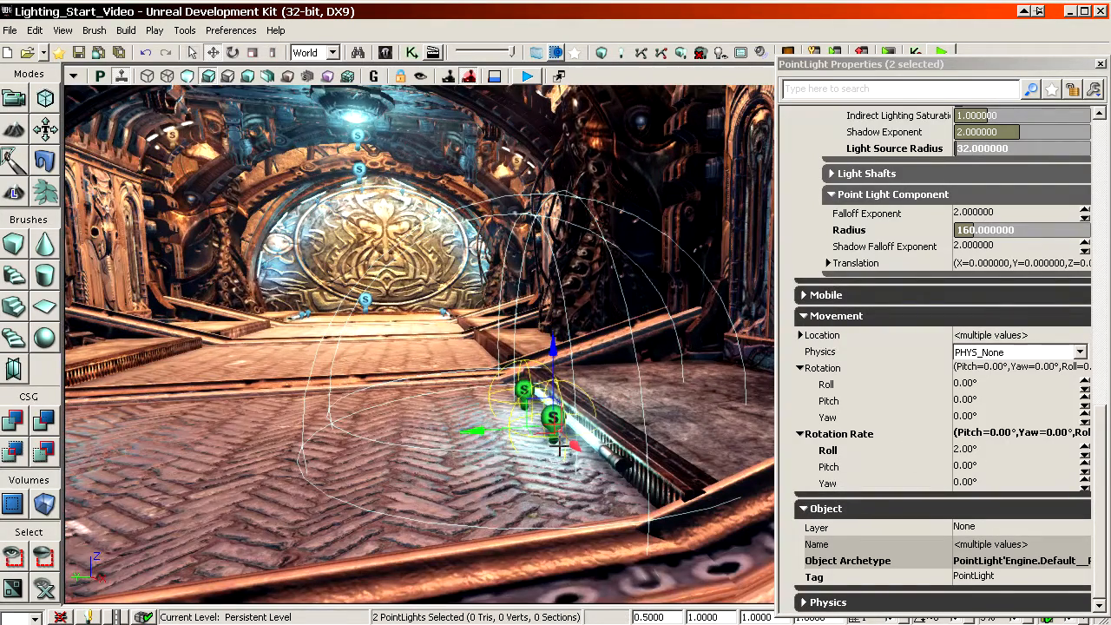
Step: Set the Tag of the two selected strip-lamp lights to SmallBlueLights
left_click(847, 467)
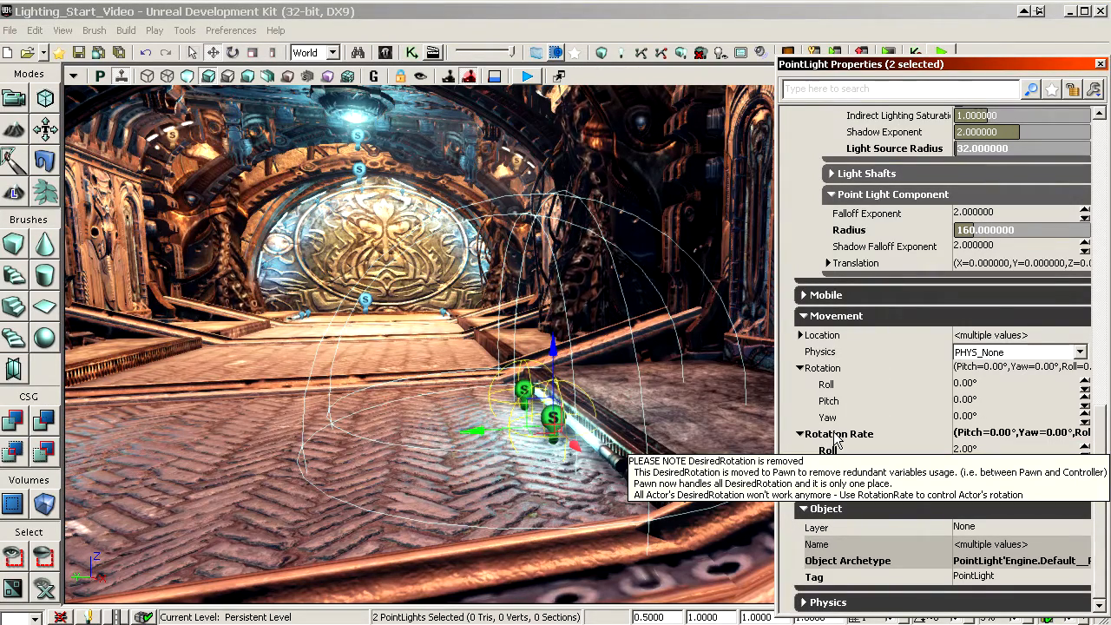
left_click(886, 582)
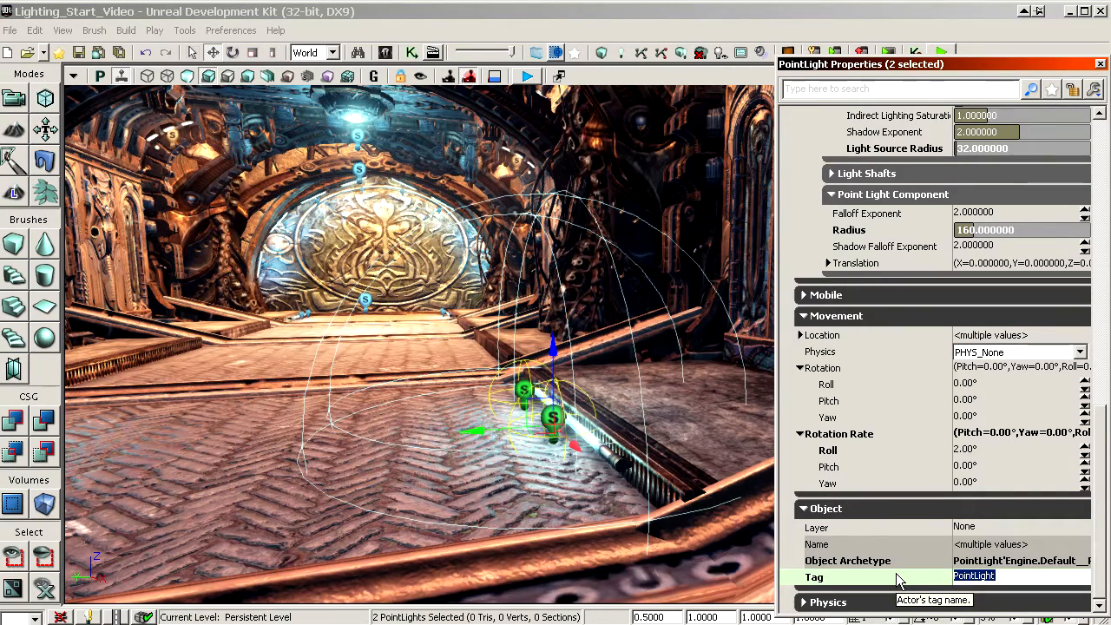
type("SmallBlue")
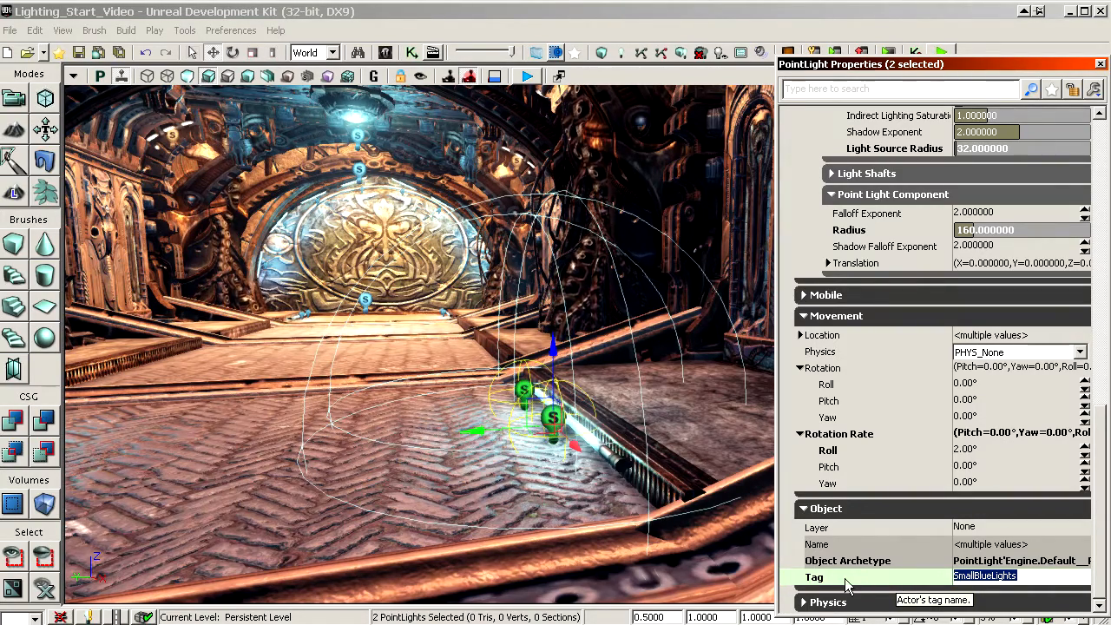
key("Return")
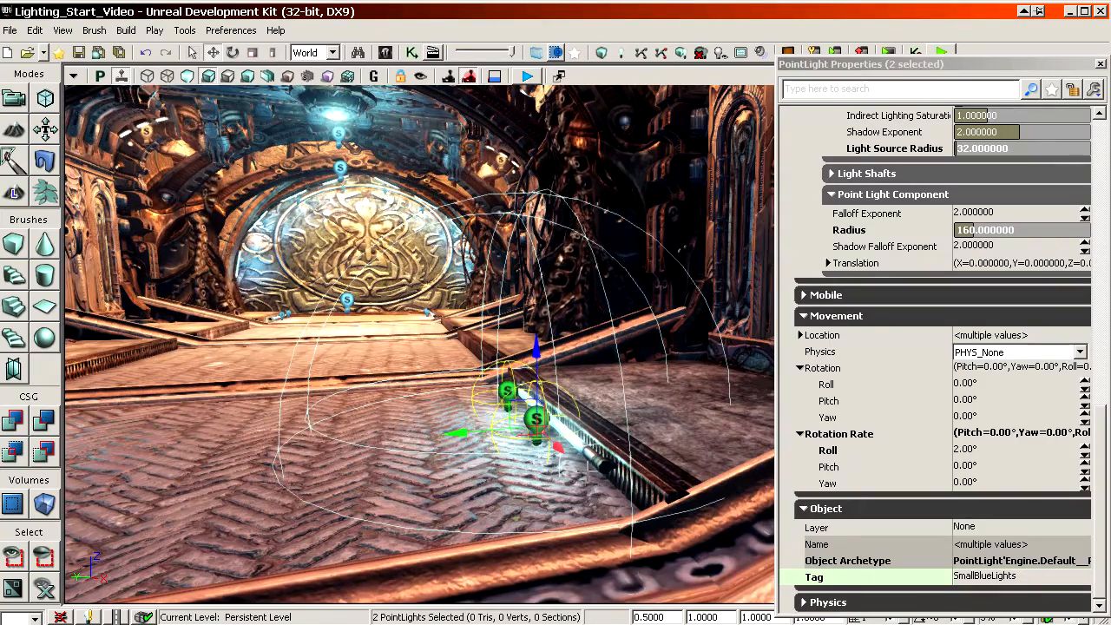
Step: Select only the nearer strip-lamp point light, and from it select all point lights with the Tag SmallBlueLights
left_click(539, 426)
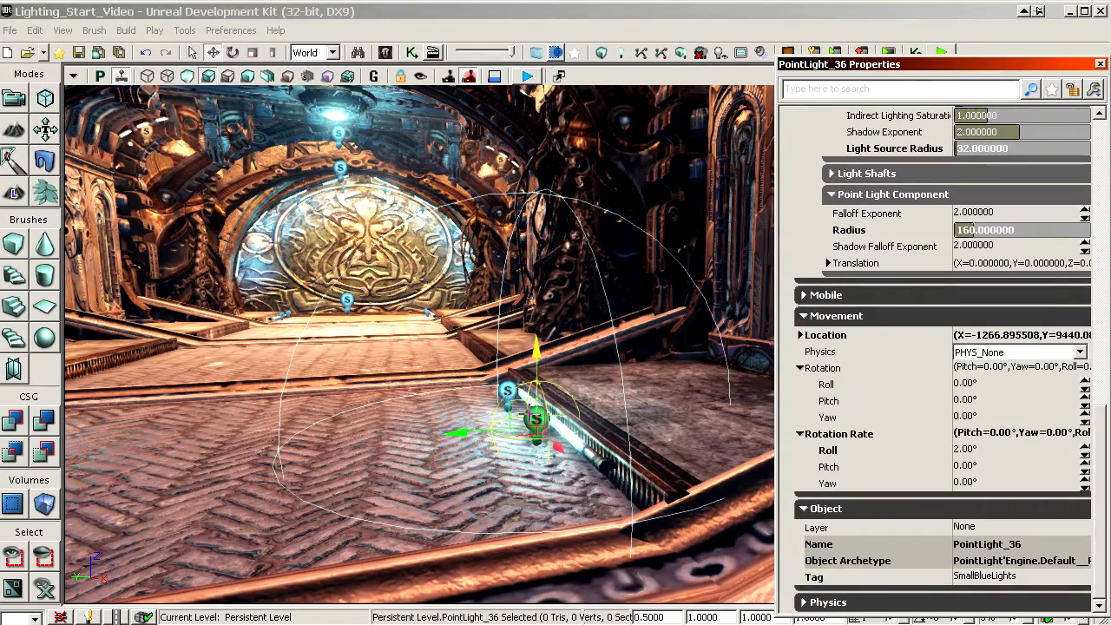
right_click(531, 396)
mouse_move(578, 493)
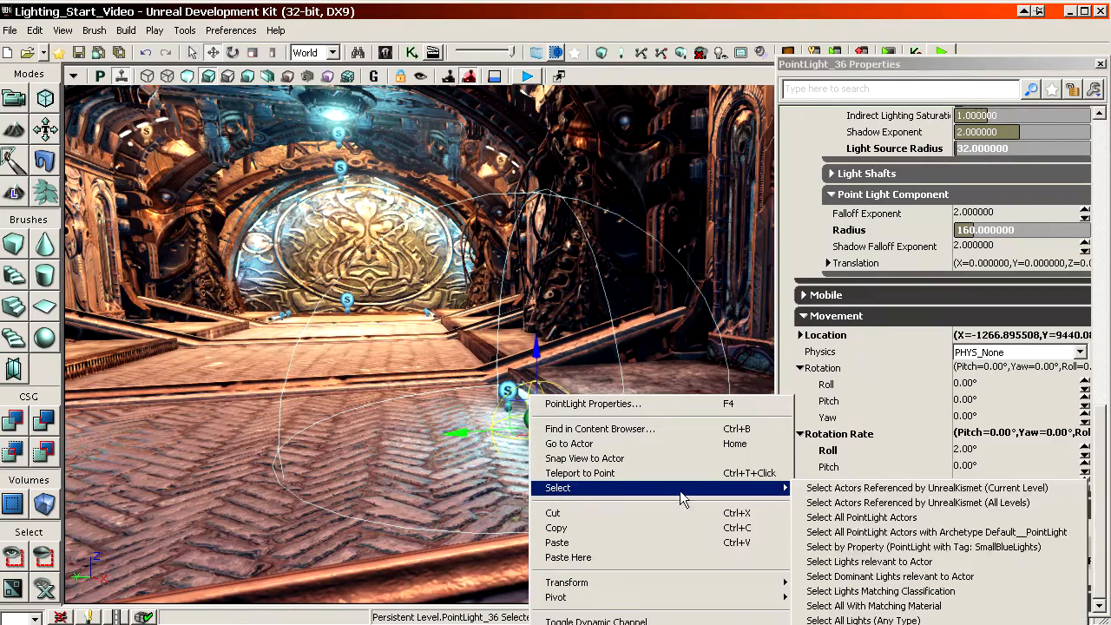
left_click(923, 548)
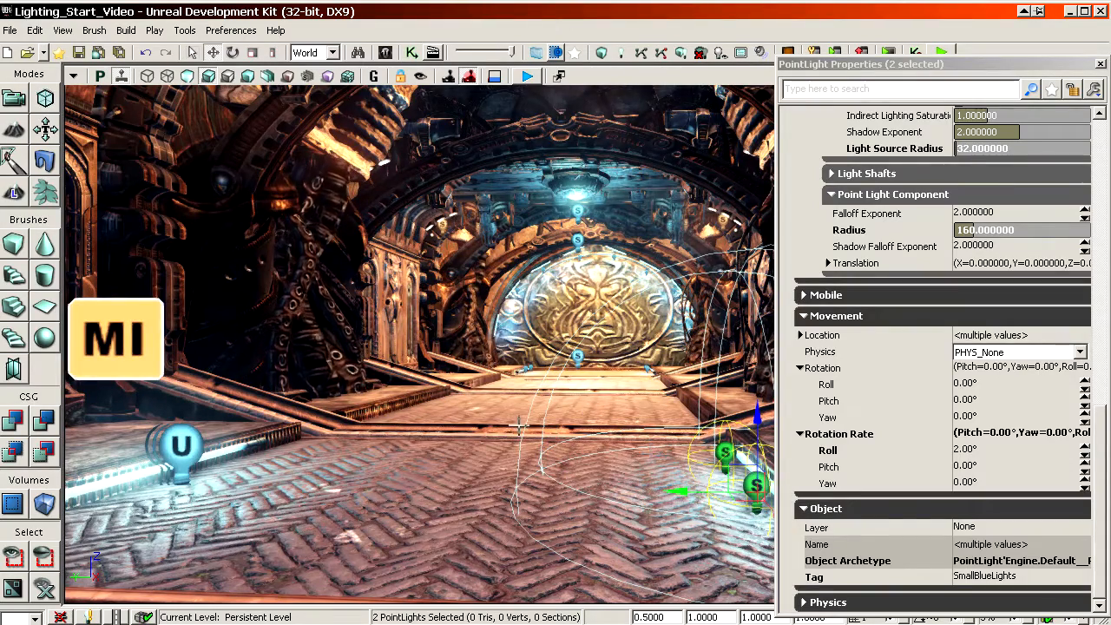
left_click(484, 432)
right_click_drag(485, 432, 504, 417)
left_click_drag(504, 417, 510, 390)
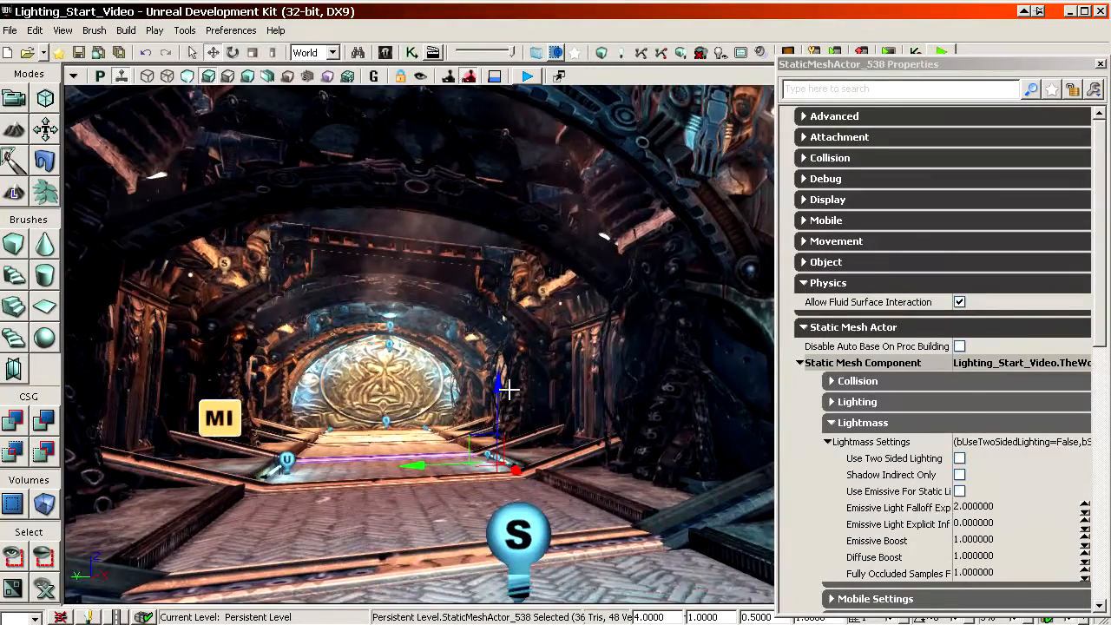
left_click(899, 523)
scroll(898, 478, "down", 2)
scroll(898, 478, "down", 3)
scroll(878, 431, "down", 2)
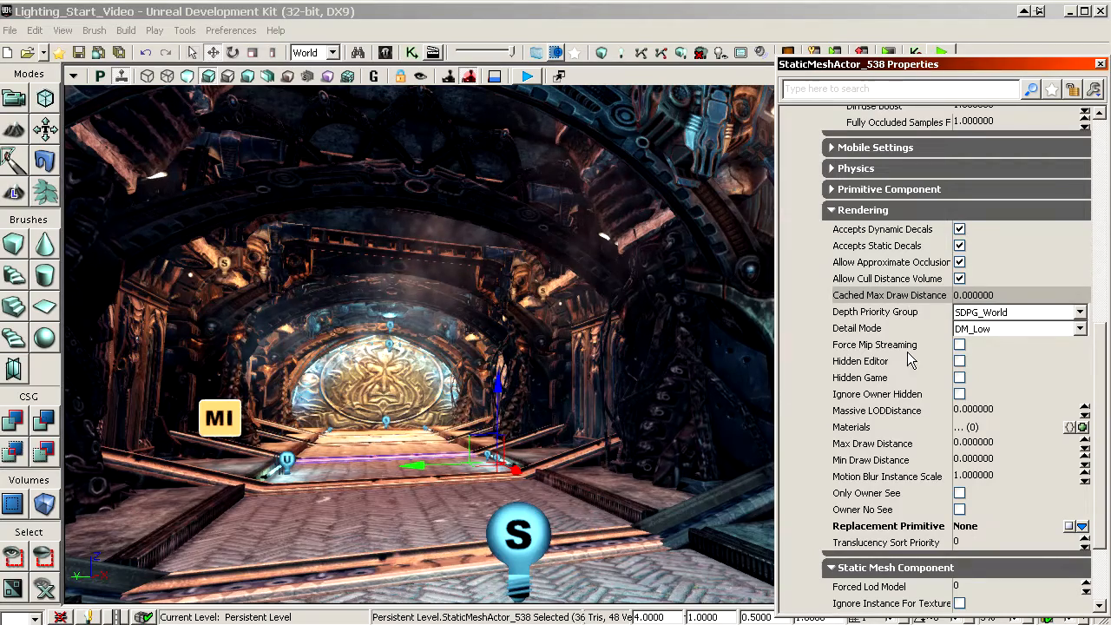
Step: Add a point light at the middle of the near brick floor and raise it above the floor
left_click_drag(625, 365, 595, 243)
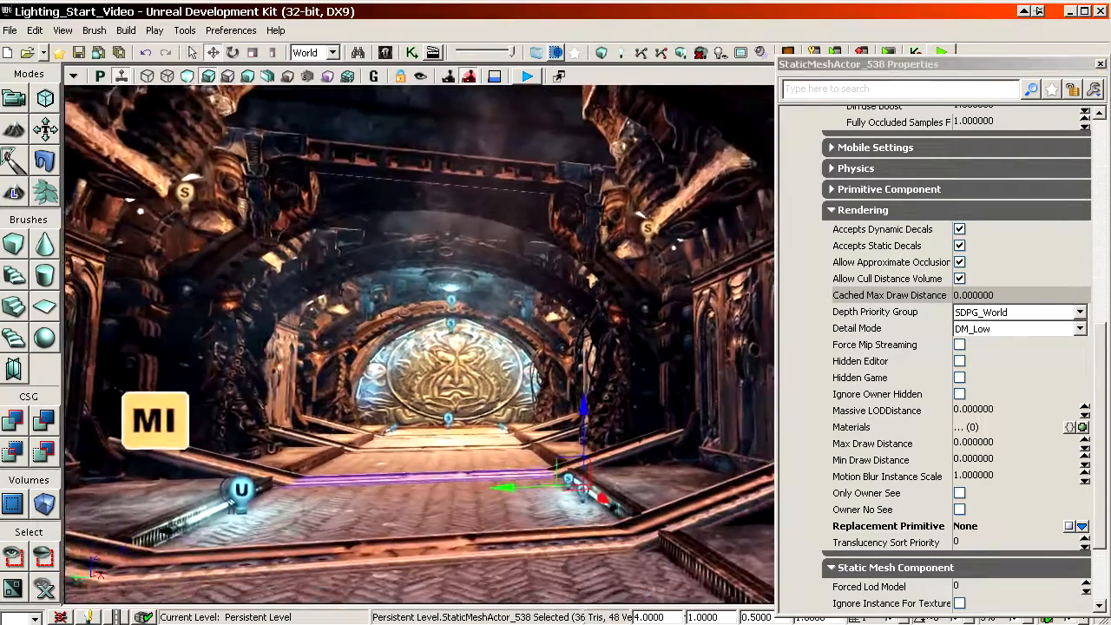
right_click_drag(599, 382, 580, 396)
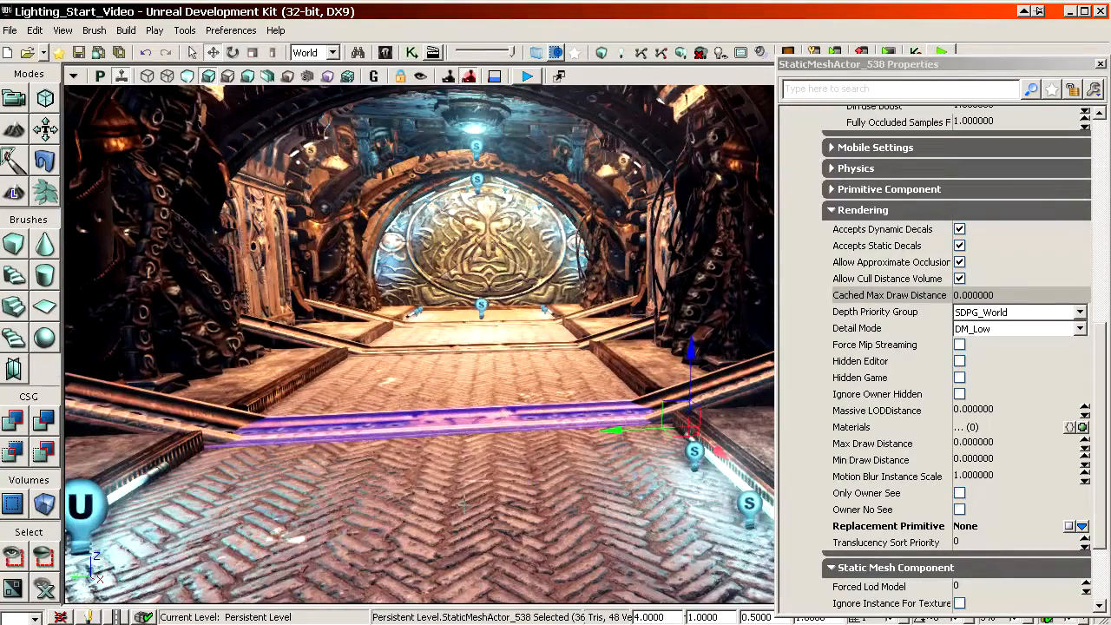
key("l")
left_click(463, 504)
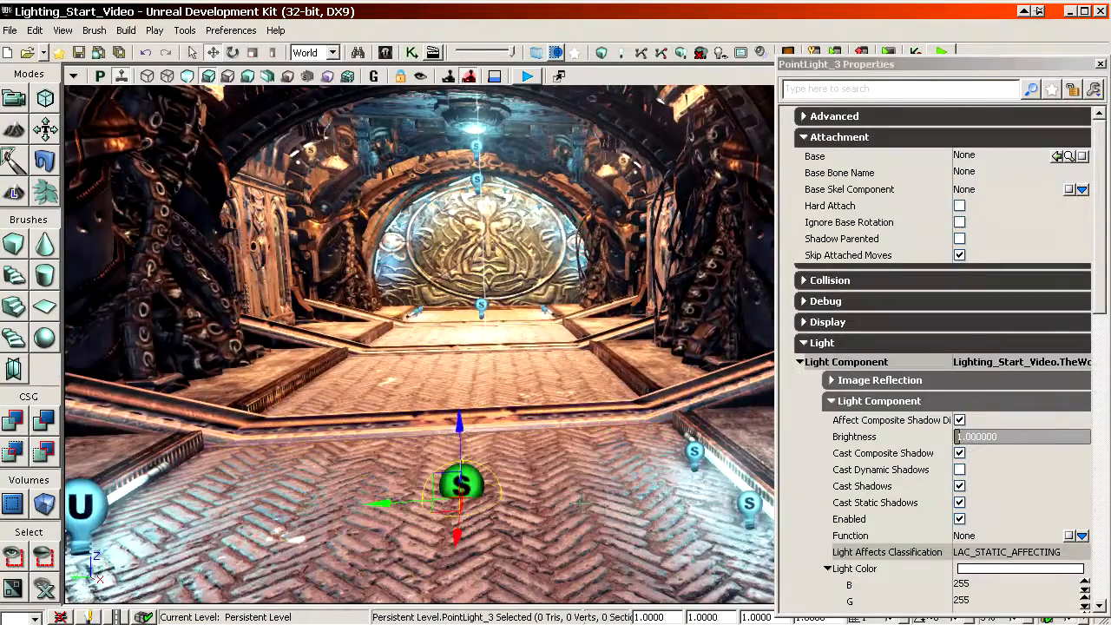
right_click_drag(463, 503, 465, 434)
left_click_drag(481, 463, 484, 448)
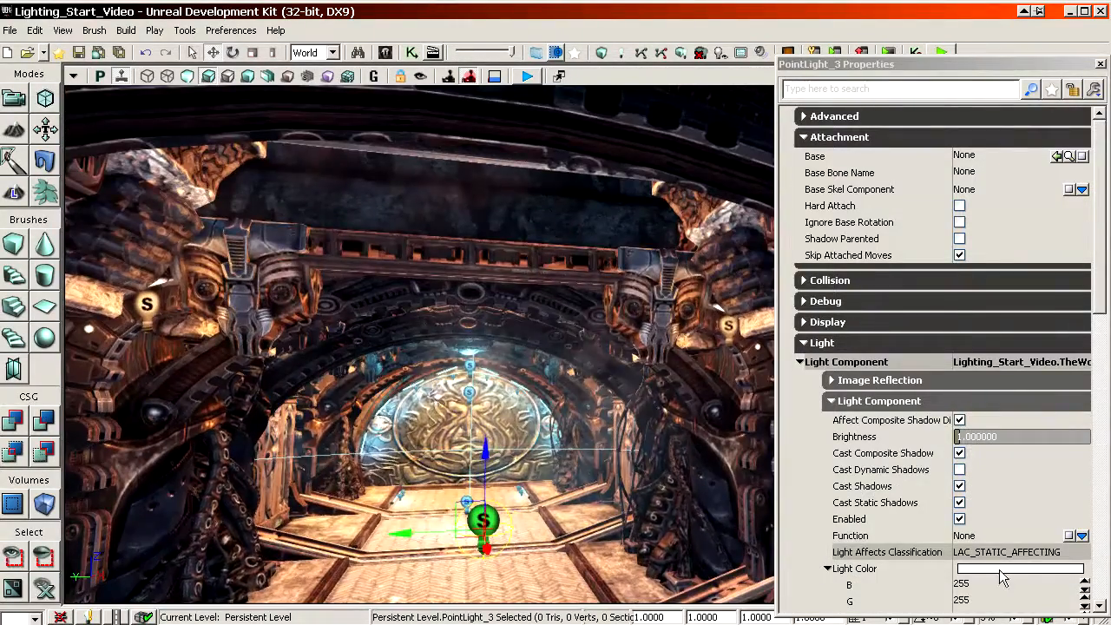
Step: Set the new point light's Light Color to red with B and G at 77, and its Brightness to 4
double_click(1012, 570)
left_click(919, 308)
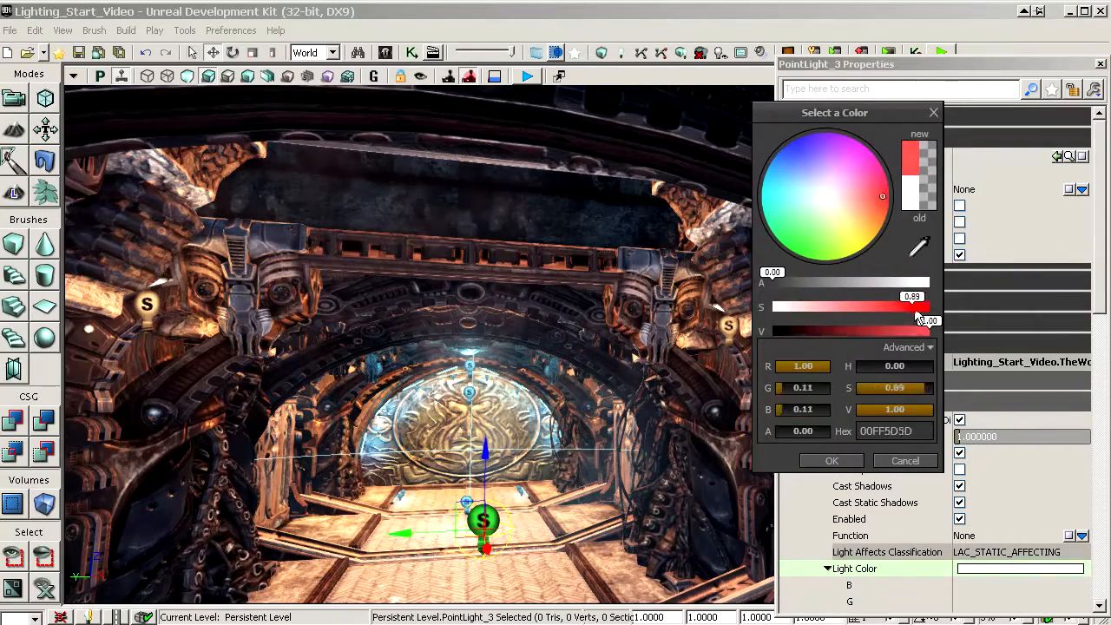
left_click_drag(919, 317, 924, 316)
left_click(840, 464)
left_click(928, 439)
type("4")
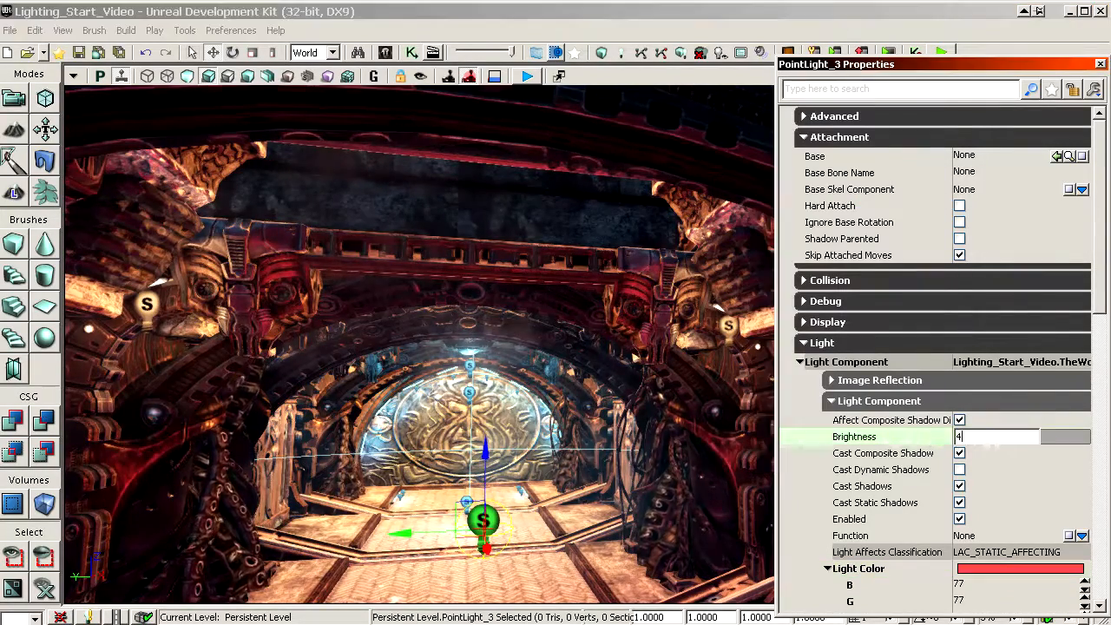
key("Return")
Step: Move the red point light sideways until it stands in front of the ornate door in the hall's side wall
left_click_drag(677, 416, 686, 443)
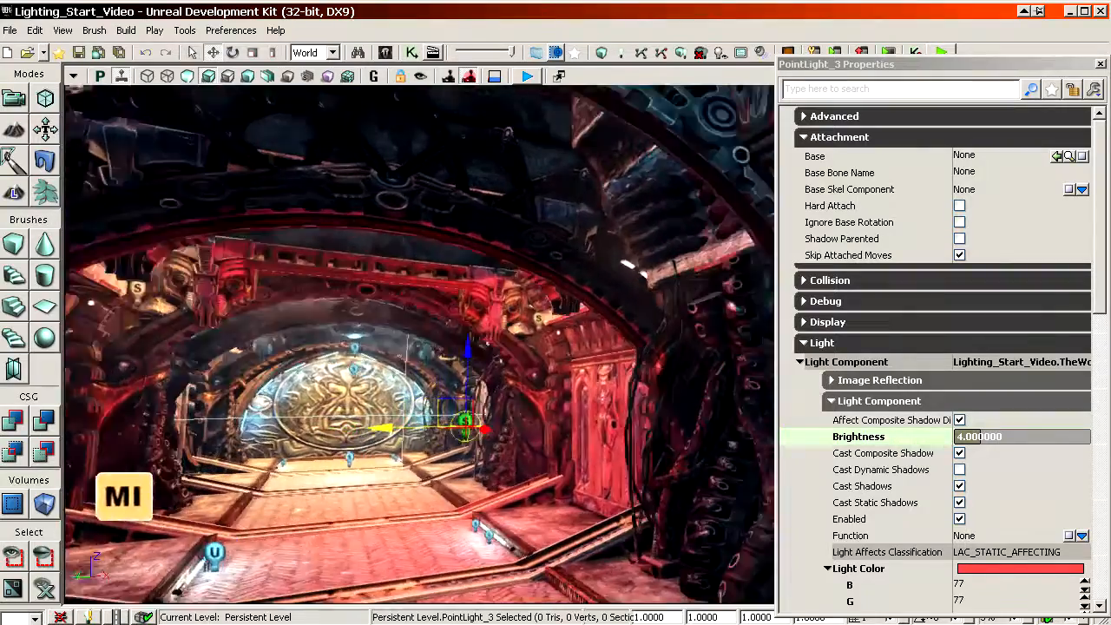
left_click_drag(576, 422, 629, 434)
mouse_move(623, 444)
right_mouse_down("ctrl+shift")
mouse_move(647, 434)
mouse_move(624, 444)
right_mouse_up("ctrl+shift")
left_click_drag(624, 445, 623, 444, "ctrl+shift")
right_click_drag(623, 445, 634, 453)
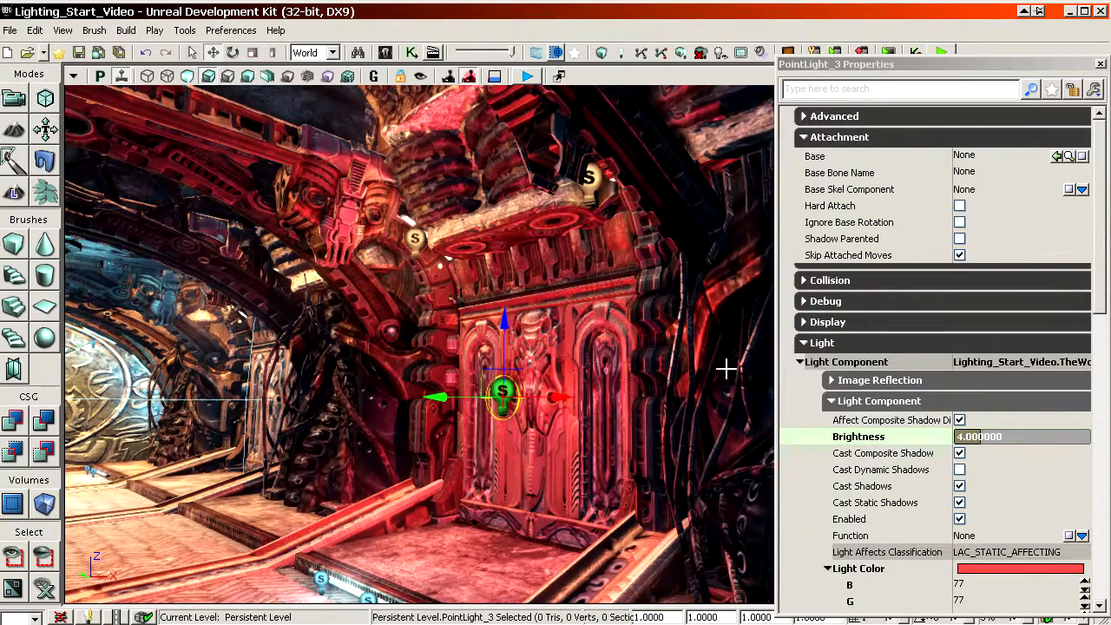
left_click_drag(726, 369, 725, 317)
right_click_drag(642, 367, 672, 397)
right_click_drag(500, 226, 473, 210)
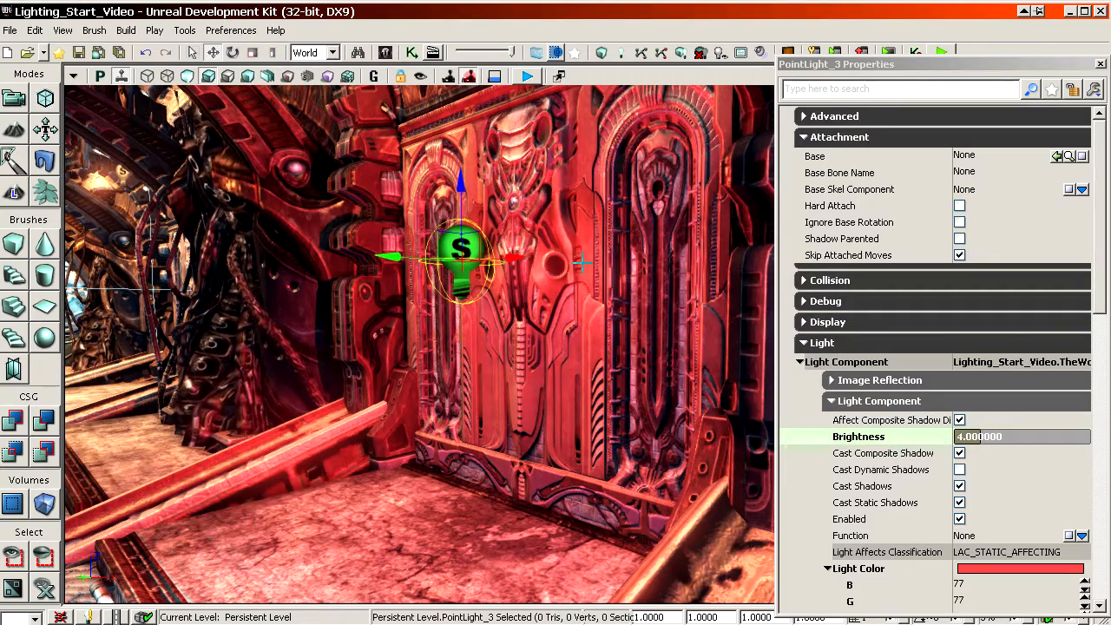
right_click_drag(502, 219, 502, 219)
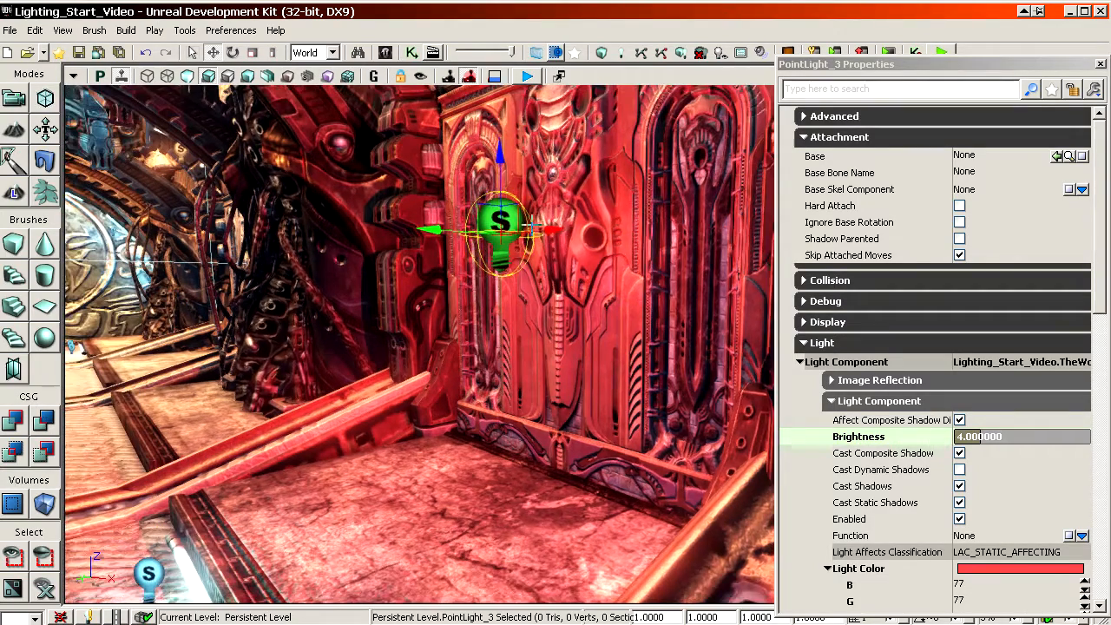
Step: Create an archetype named BigRedLight from the red point light in the Lighting_Start_Video package
right_click(501, 219)
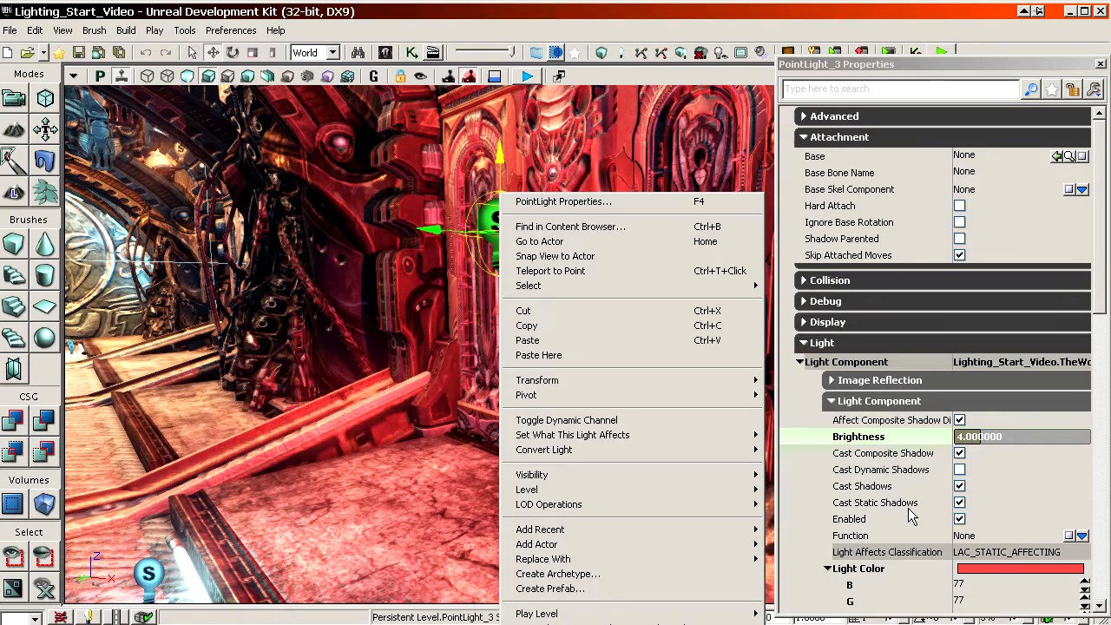
left_click(900, 454)
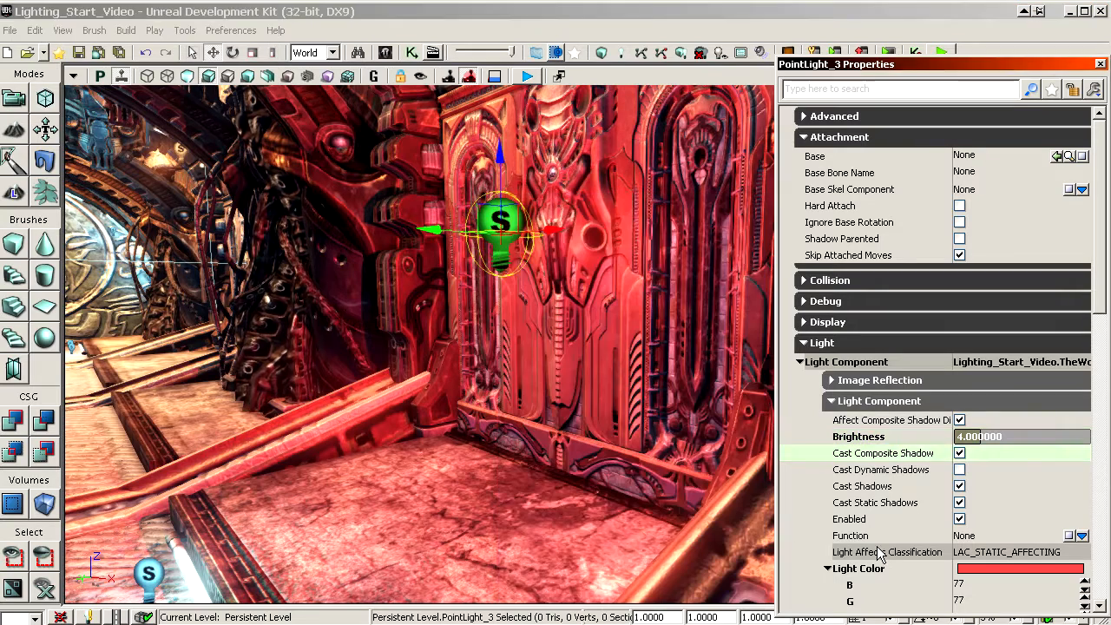
right_click(500, 220)
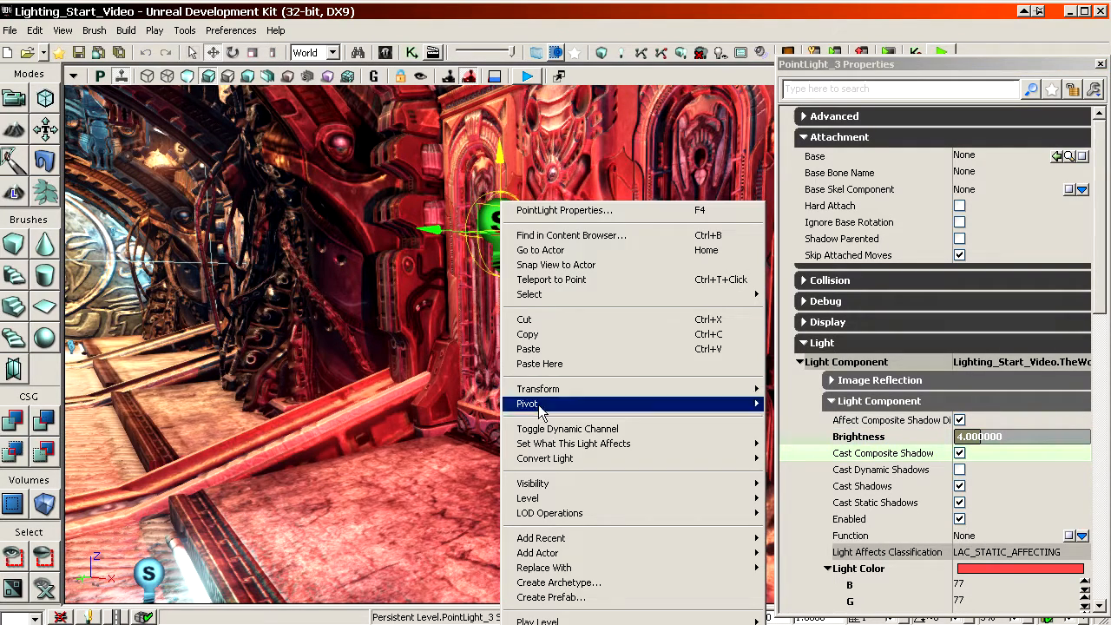
left_click(559, 586)
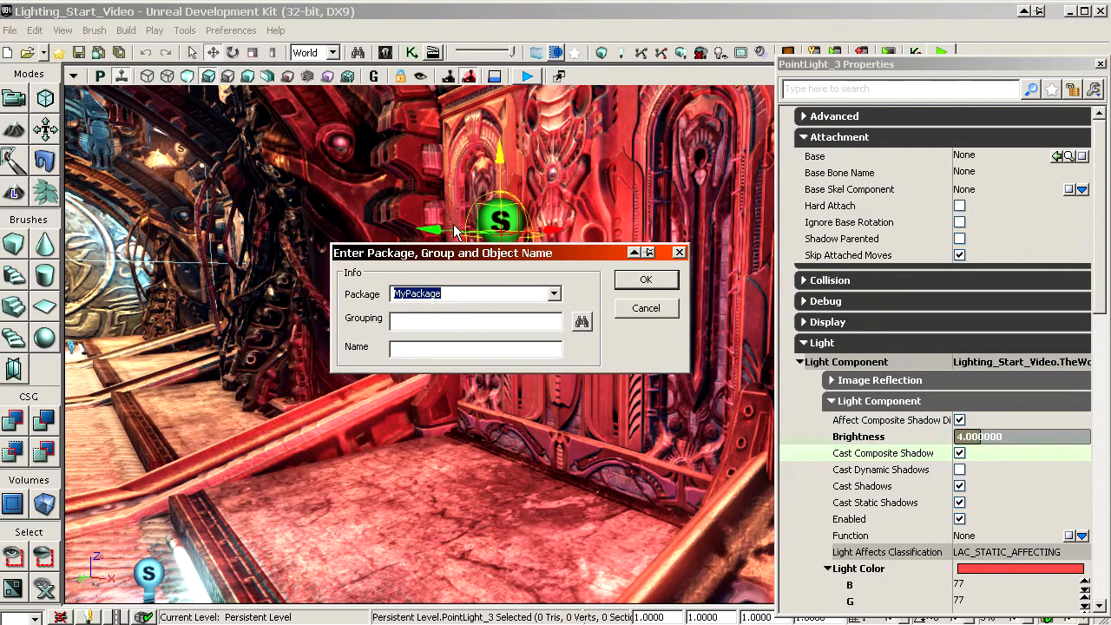
left_click(553, 295)
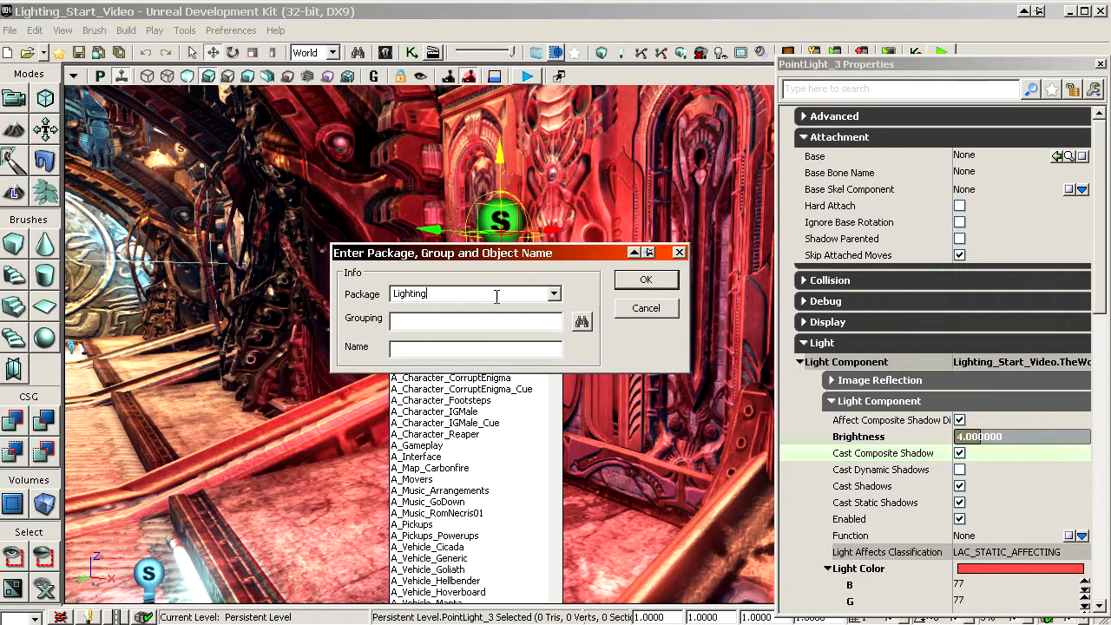
left_click(553, 296)
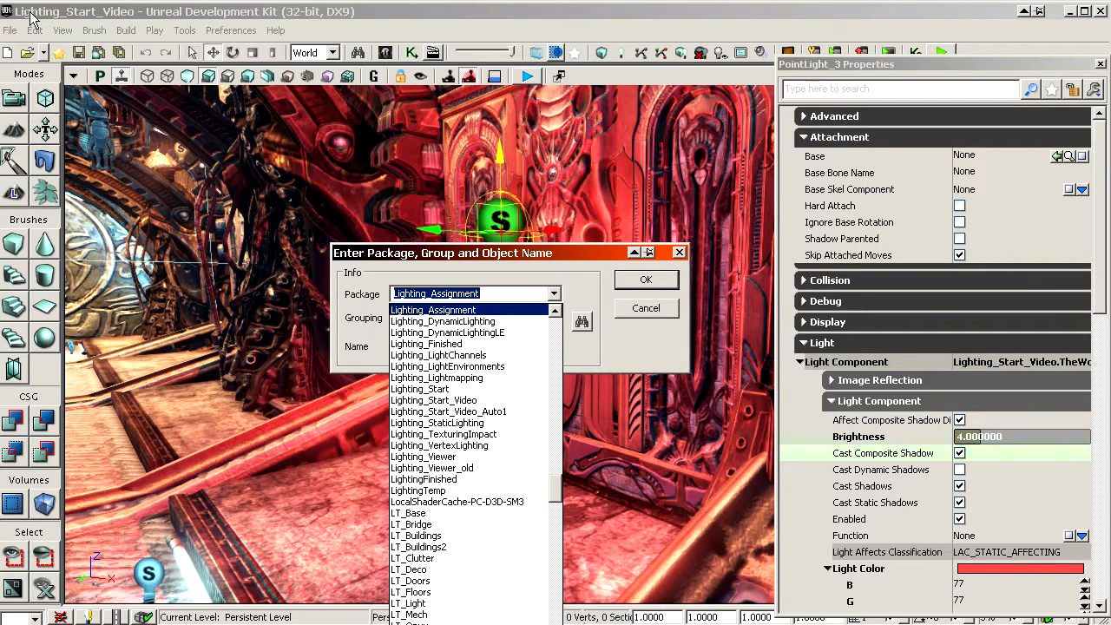
left_click(469, 401)
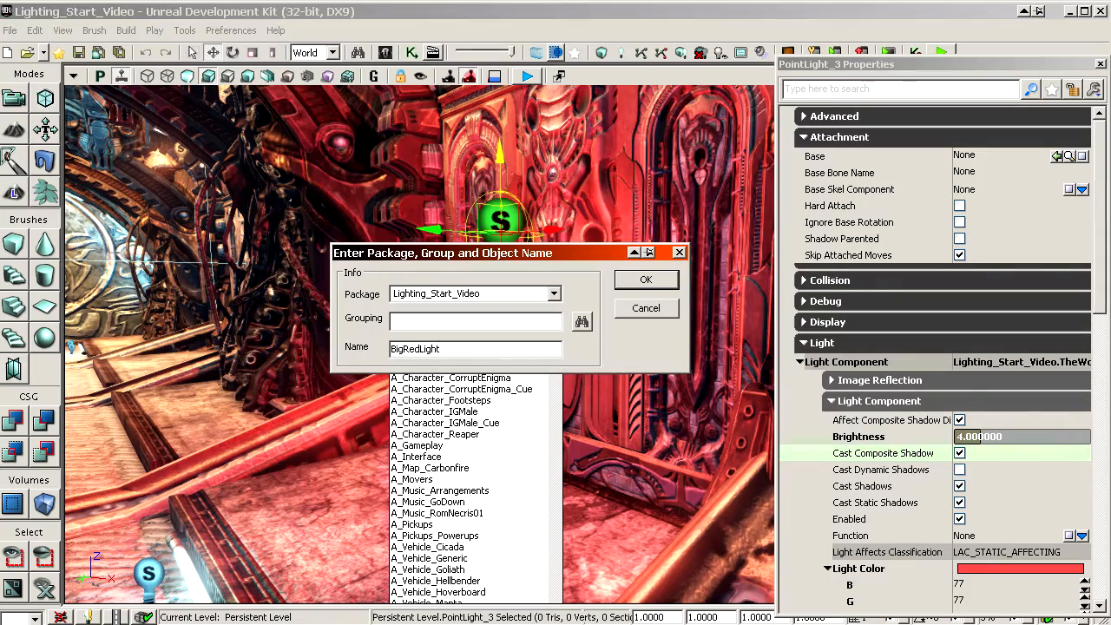
key("Return")
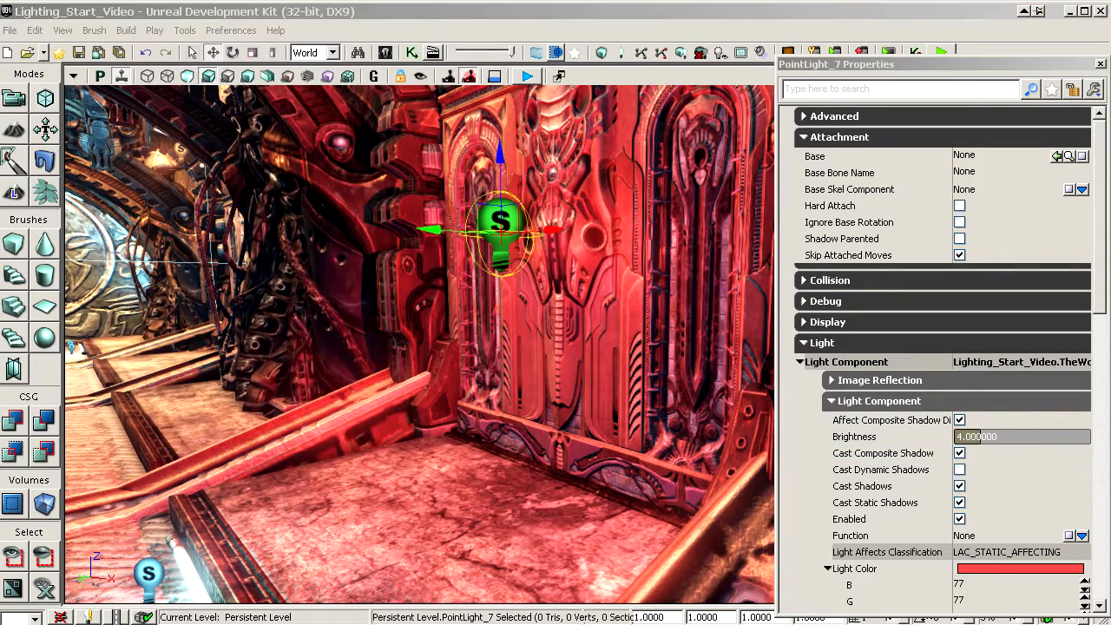
Step: Place an instance of the BigRedLight archetype in the level near the first red light and raise it above the floor
left_click_drag(1110, 83, 594, 42)
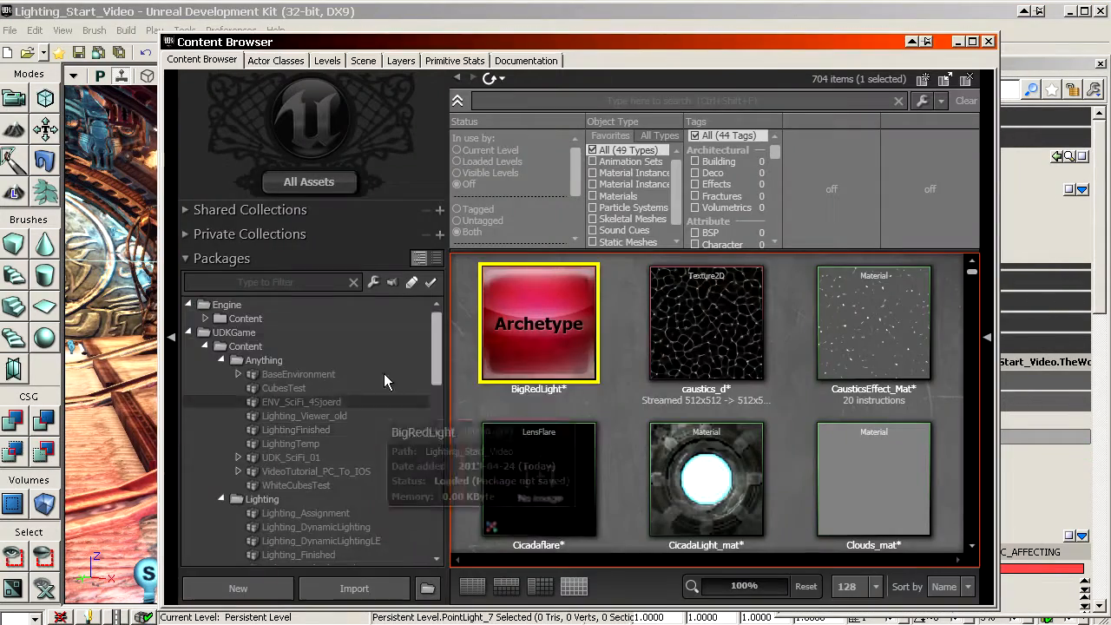
scroll(382, 399, "down", 5)
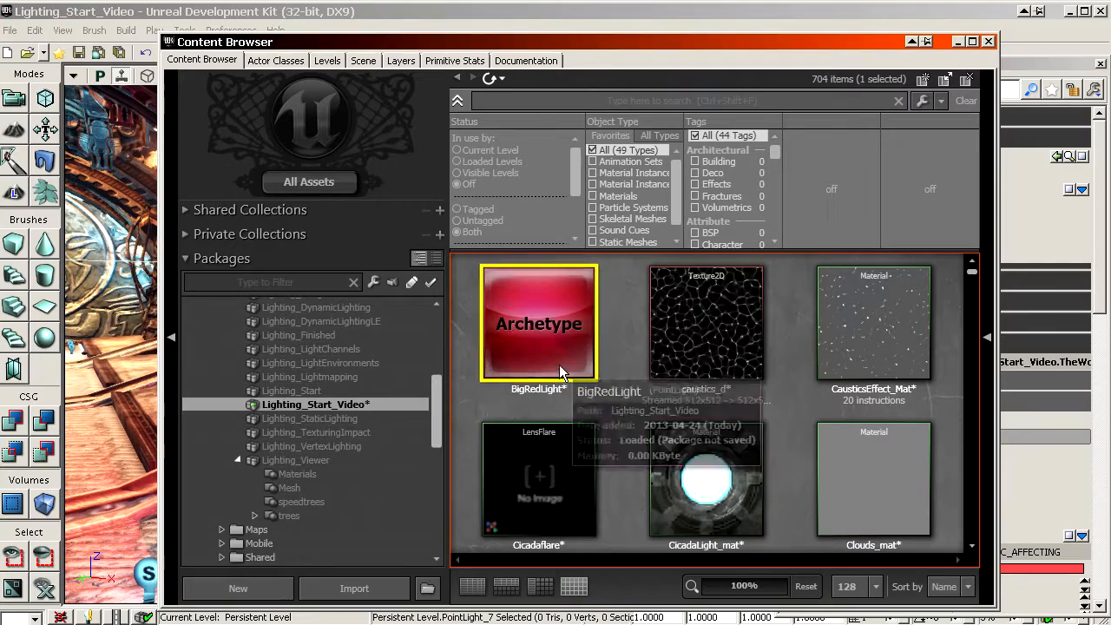
left_click_drag(473, 41, 808, 35)
left_click_drag(875, 335, 281, 518)
left_click_drag(299, 371, 321, 404)
left_click_drag(244, 413, 243, 255)
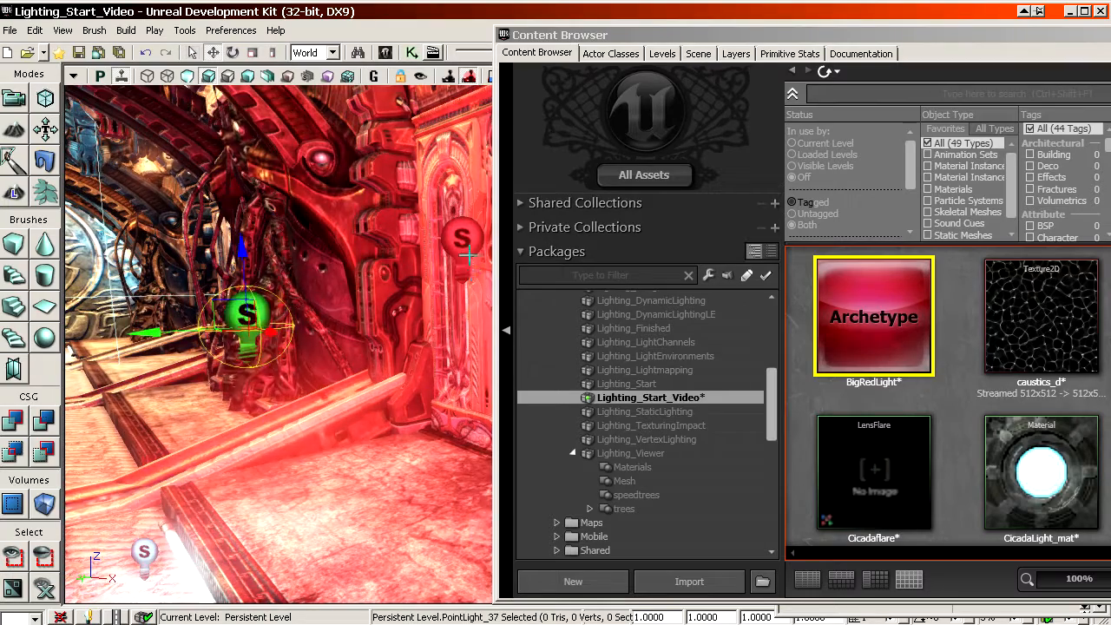
Step: Move the newly placed red light across the hall to the side wall opposite the first red light
left_click(469, 254)
key("Delete")
left_click(248, 309)
left_click_drag(404, 307, 374, 356)
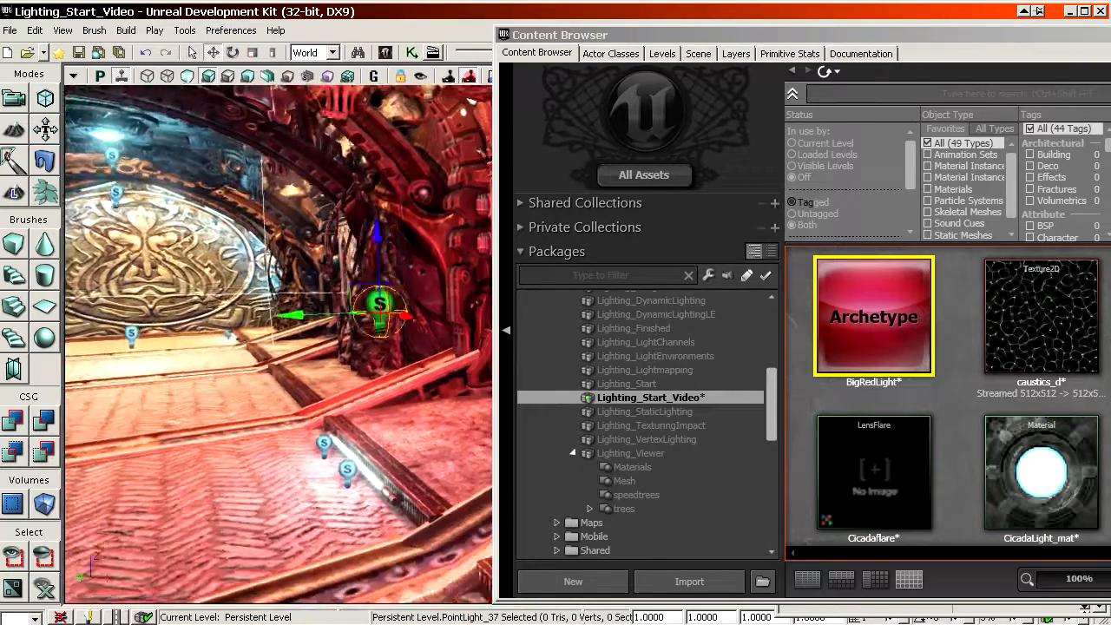
left_click_drag(378, 233, 378, 187, "shift")
left_click_drag(405, 316, 434, 317, "shift")
left_click_drag(291, 315, 410, 314, "shift")
mouse_move(405, 337)
right_mouse_down()
mouse_move(348, 349)
mouse_move(406, 342)
right_mouse_up()
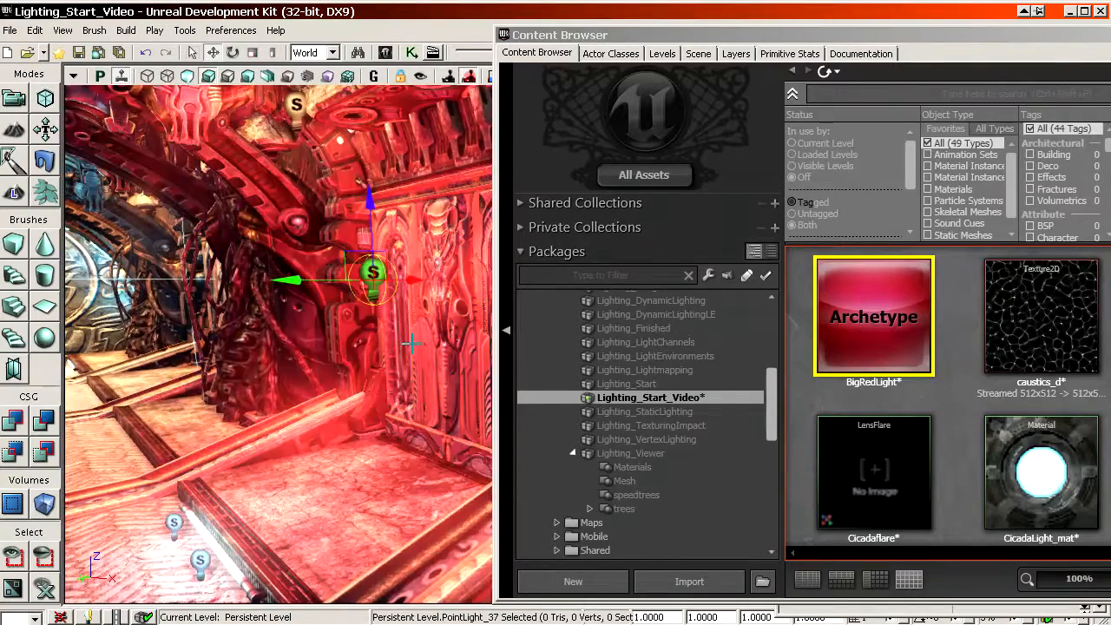
left_click_drag(413, 280, 434, 281, "shift")
left_click_drag(290, 280, 217, 280, "shift")
right_click_drag(382, 339, 406, 339)
left_click_drag(406, 339, 407, 369)
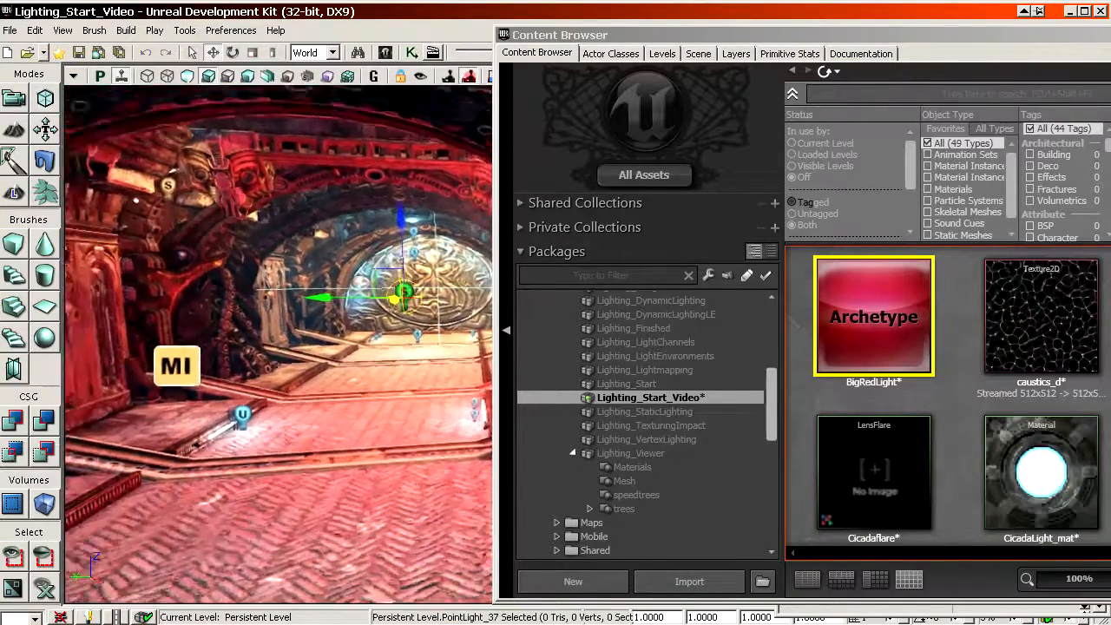
left_click_drag(334, 298, 247, 297, "shift")
right_click_drag(278, 339, 374, 344)
Step: Open the properties of the BigRedLight archetype and close the properties of the placed light
left_click_drag(655, 38, 833, 34)
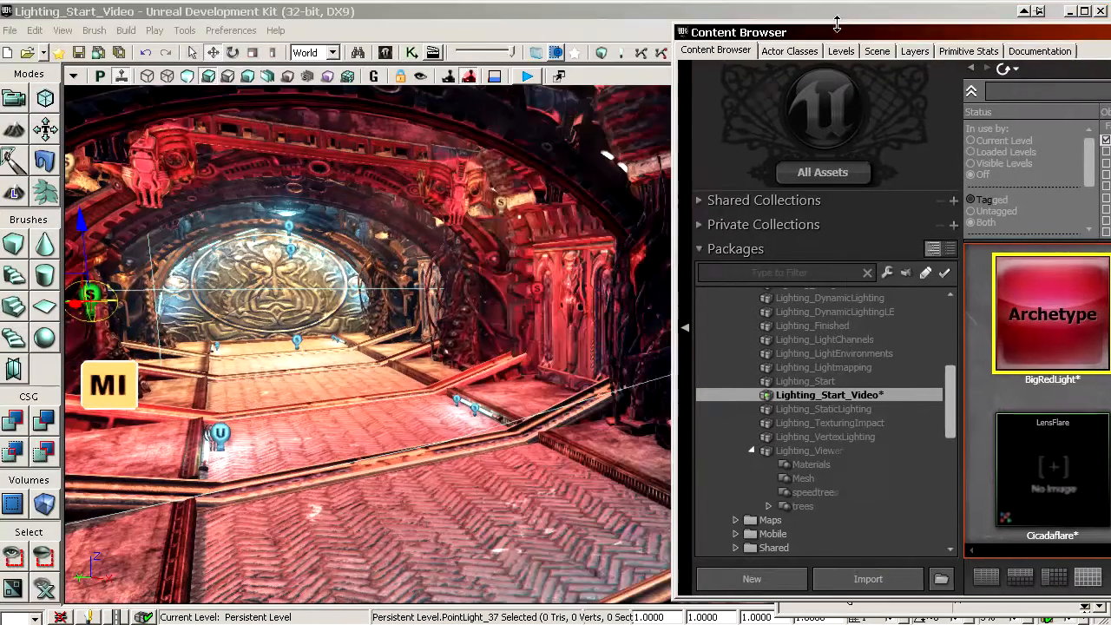
double_click(1028, 298)
left_click_drag(942, 88, 852, 35)
left_click(1071, 74)
left_click_drag(1070, 73, 1017, 74)
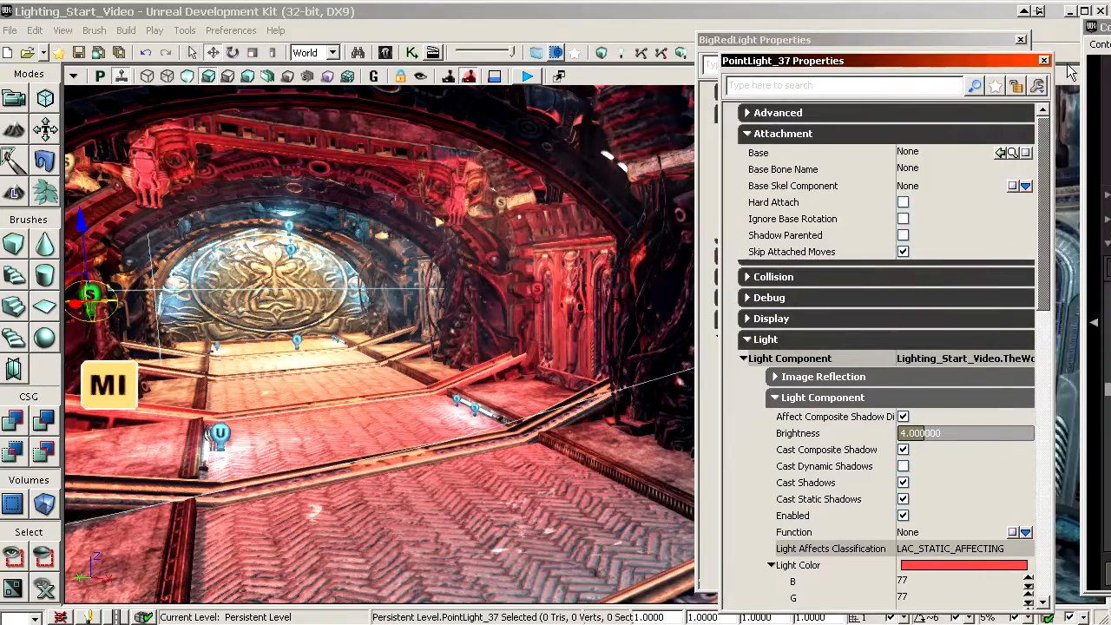
left_click(1046, 64)
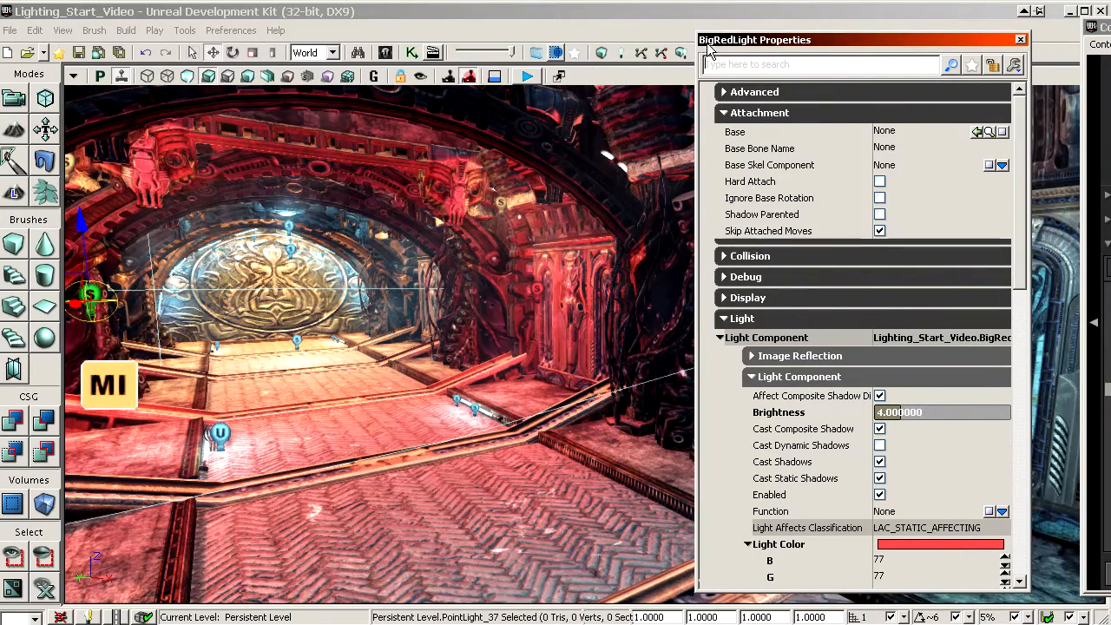
Step: Set the BigRedLight archetype's Brightness to 1 and view the two placed red lights in the hall
left_click(828, 417)
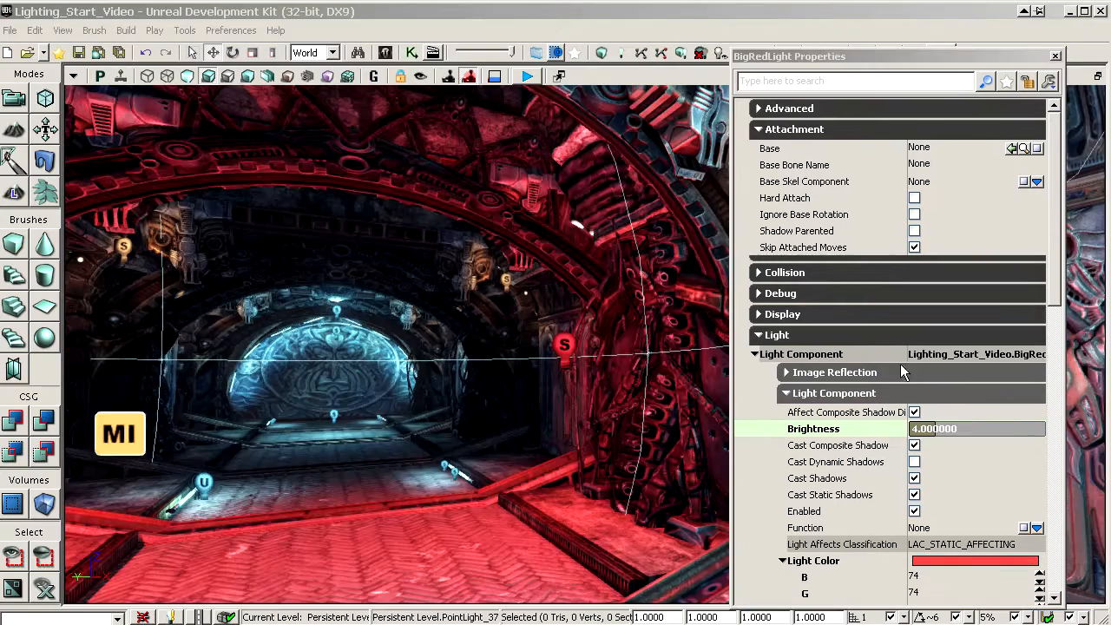
left_click(872, 431)
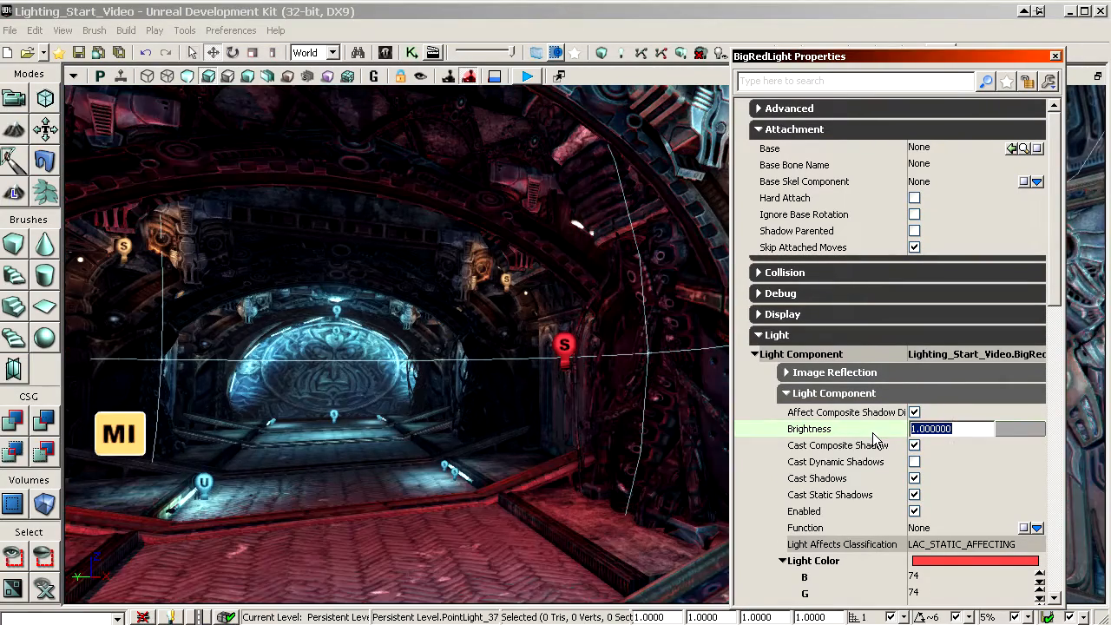
left_click_drag(521, 509, 469, 536)
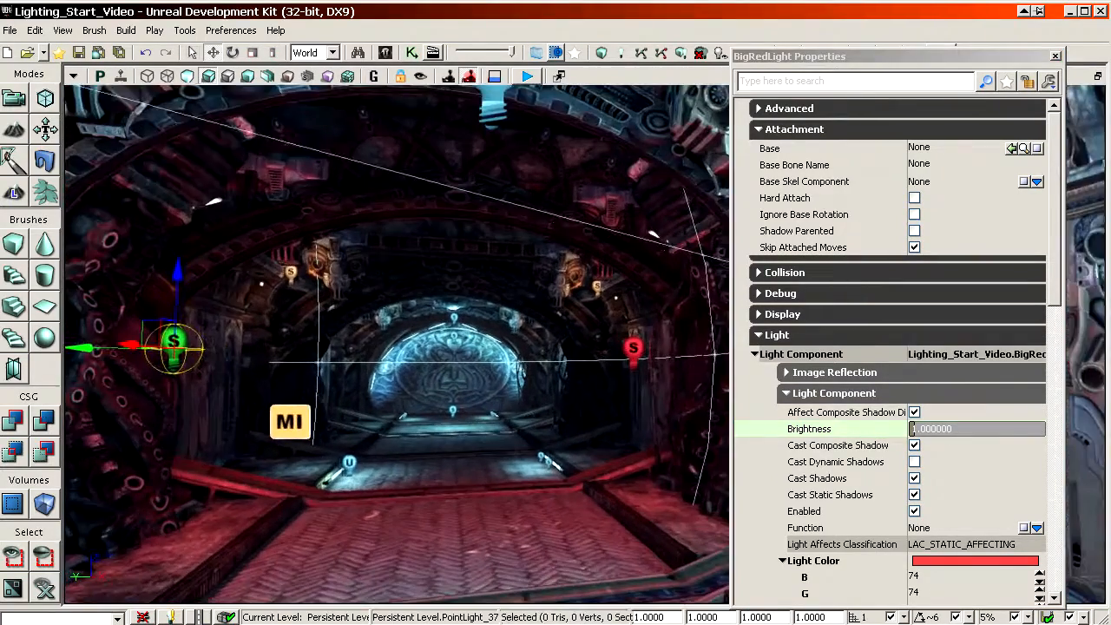
Step: Try out several Brightness values on the BigRedLight archetype, including 9 and 2
left_click(916, 434)
type("9")
key("Return")
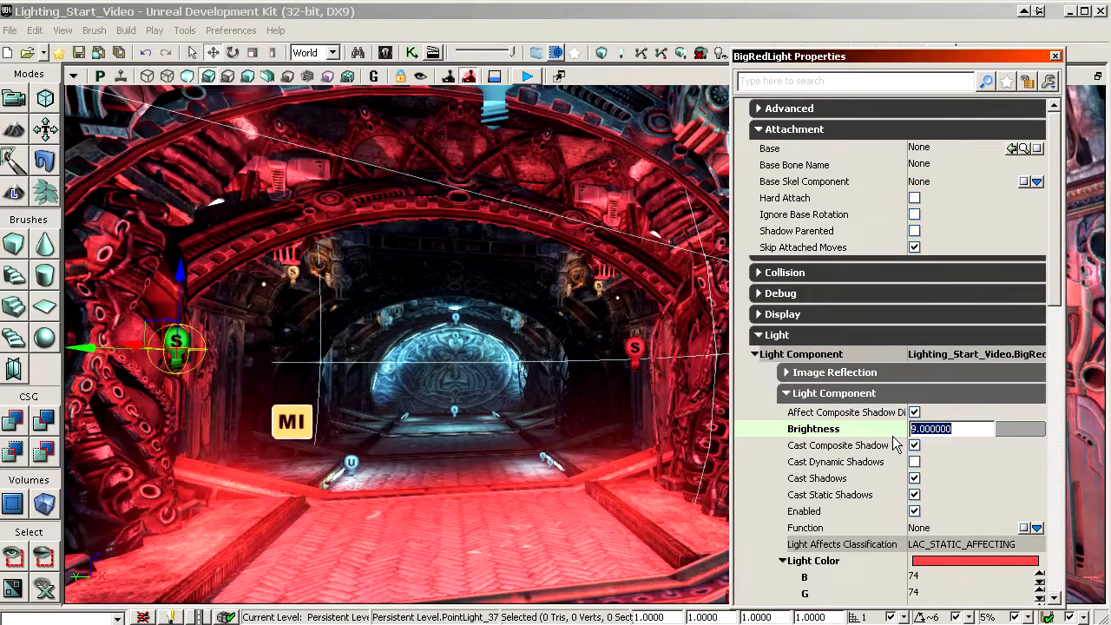
type("16")
key("Return")
type("4")
key("Return")
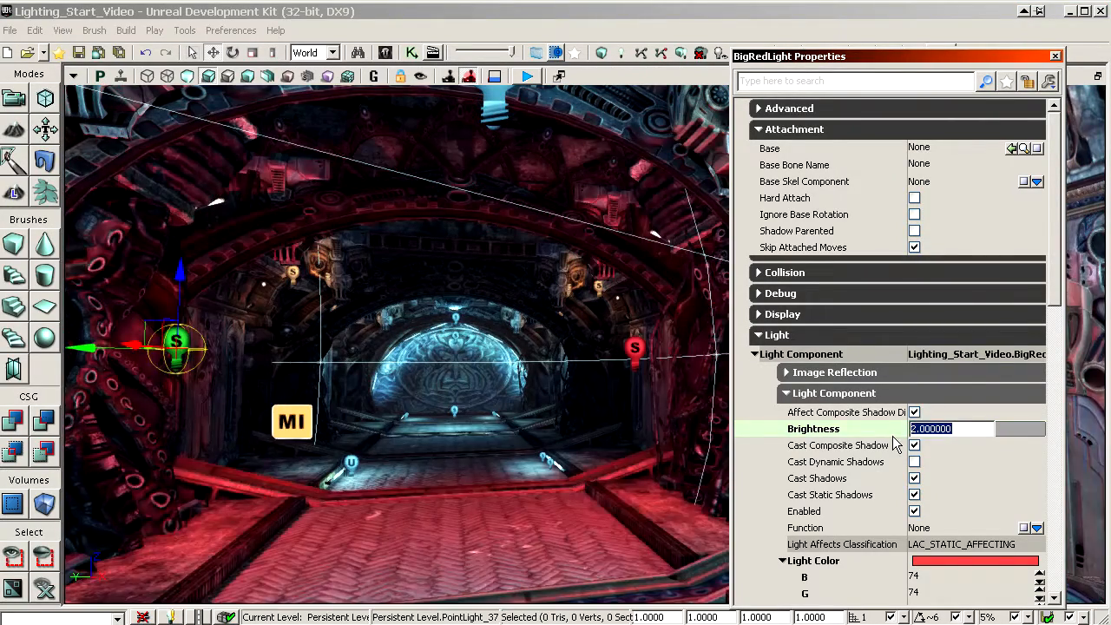
Step: Switch the BigRedLight archetype's Brightness between 8 and 1, leave it at 8 and view the lit hall
type("8")
key("Return")
type("1")
key("Return")
type("8")
key("Return")
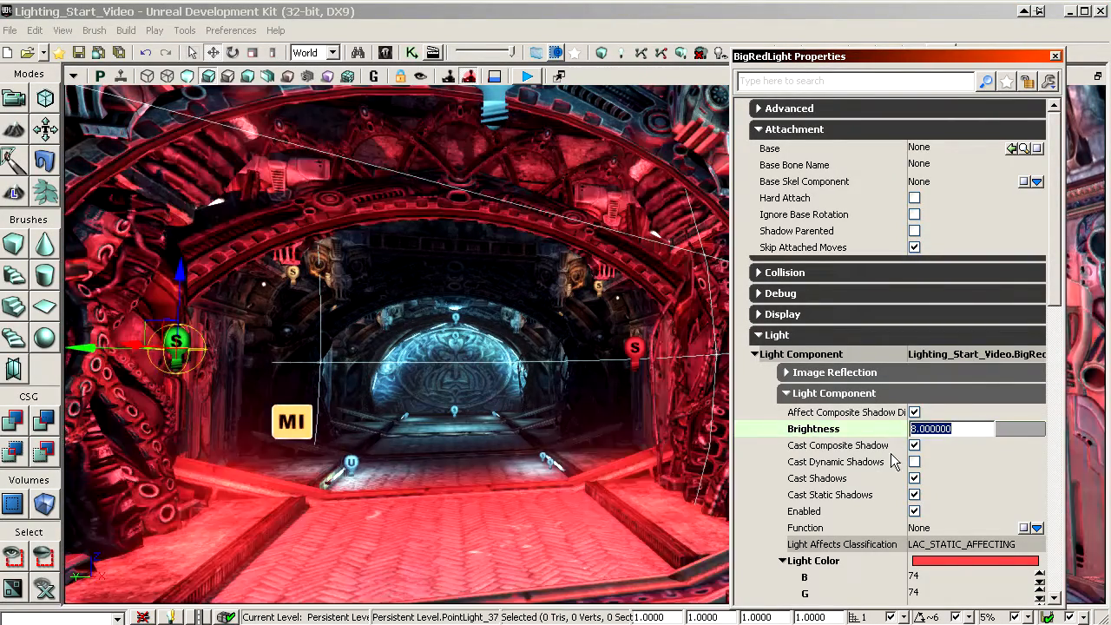
left_click(870, 466)
left_click_drag(625, 482, 614, 325)
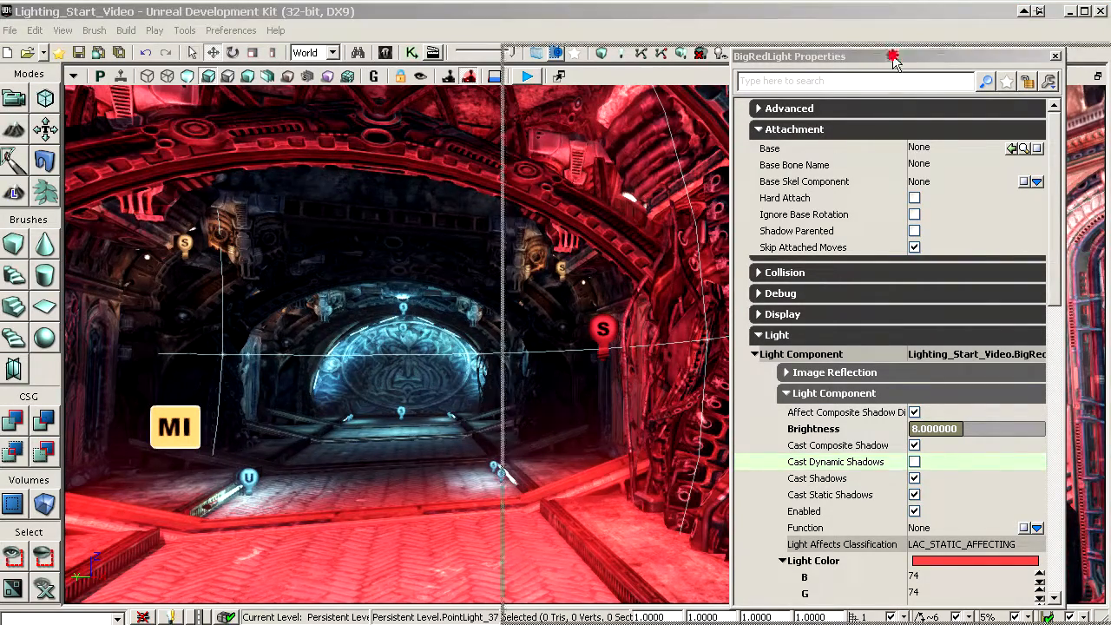
Step: Open the Content Browser at the BigRedLight archetype and move it clear of the level view
left_click(384, 53)
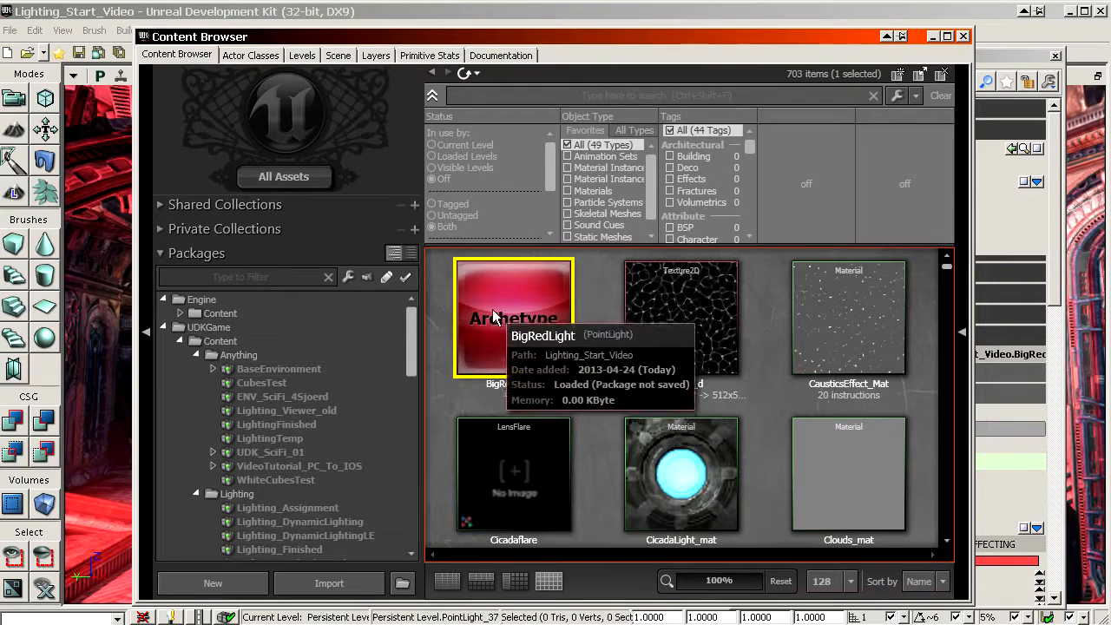
scroll(643, 382, "down", 2)
scroll(659, 412, "up", 2)
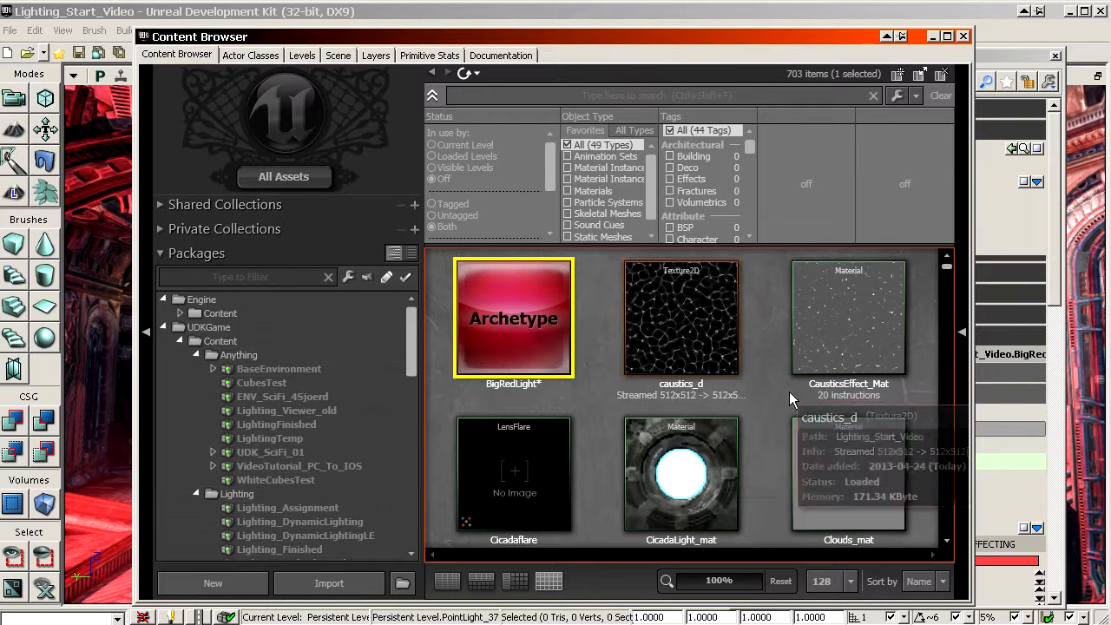
right_click_drag(863, 457, 868, 489)
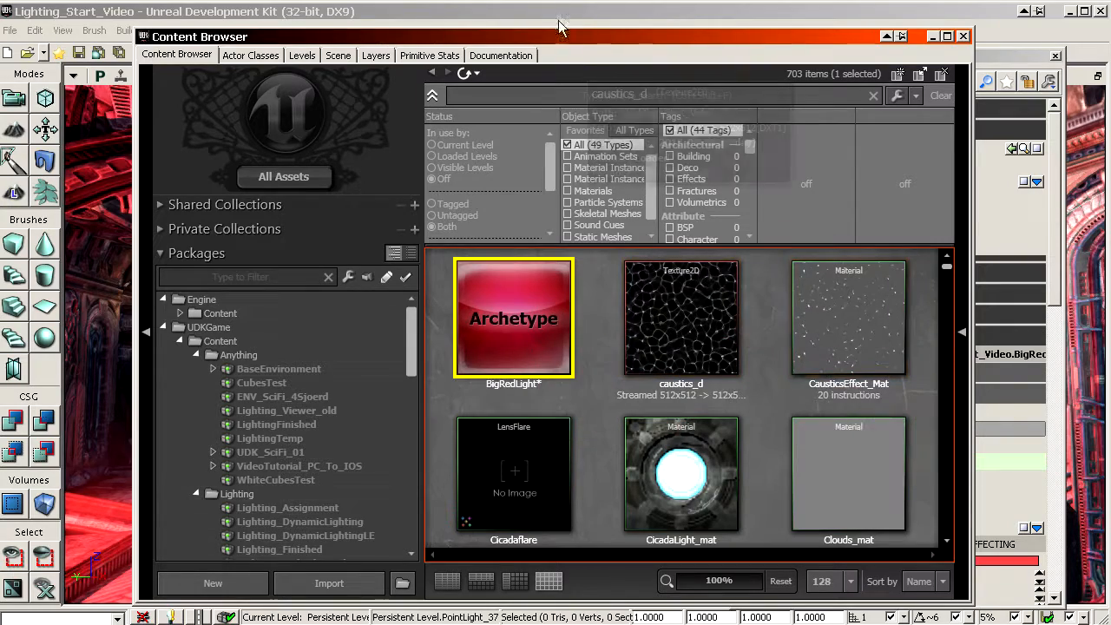
left_click_drag(560, 35, 1101, 16)
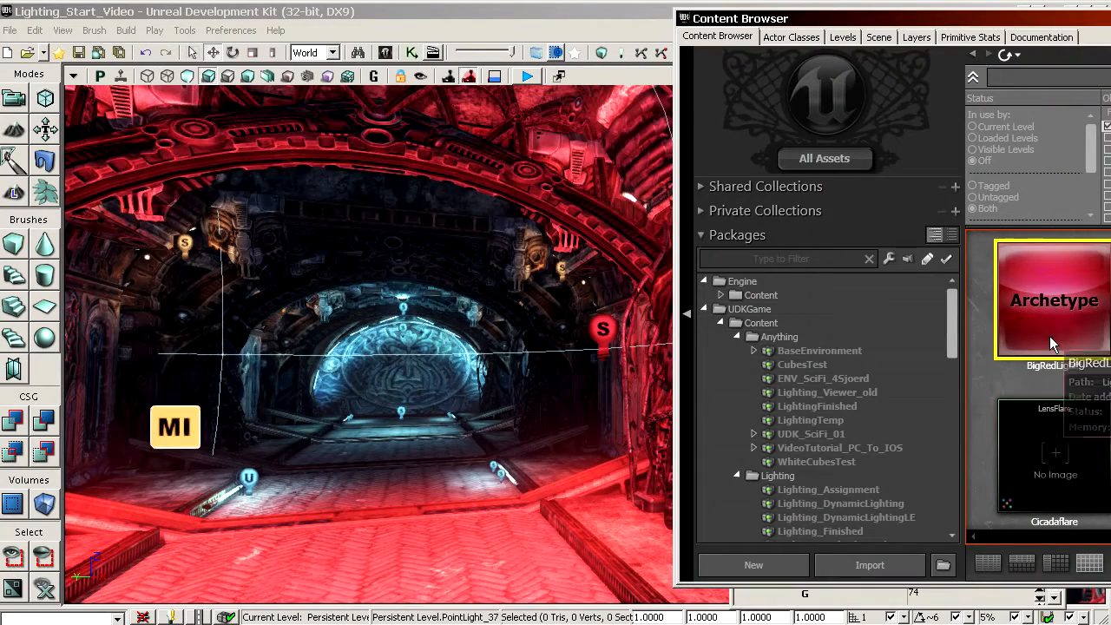
Step: Place another instance of the BigRedLight archetype on the floor in the middle of the hall
left_click_drag(1065, 319, 388, 518)
left_click_drag(390, 480, 339, 412)
left_click_drag(484, 408, 701, 393, "shift")
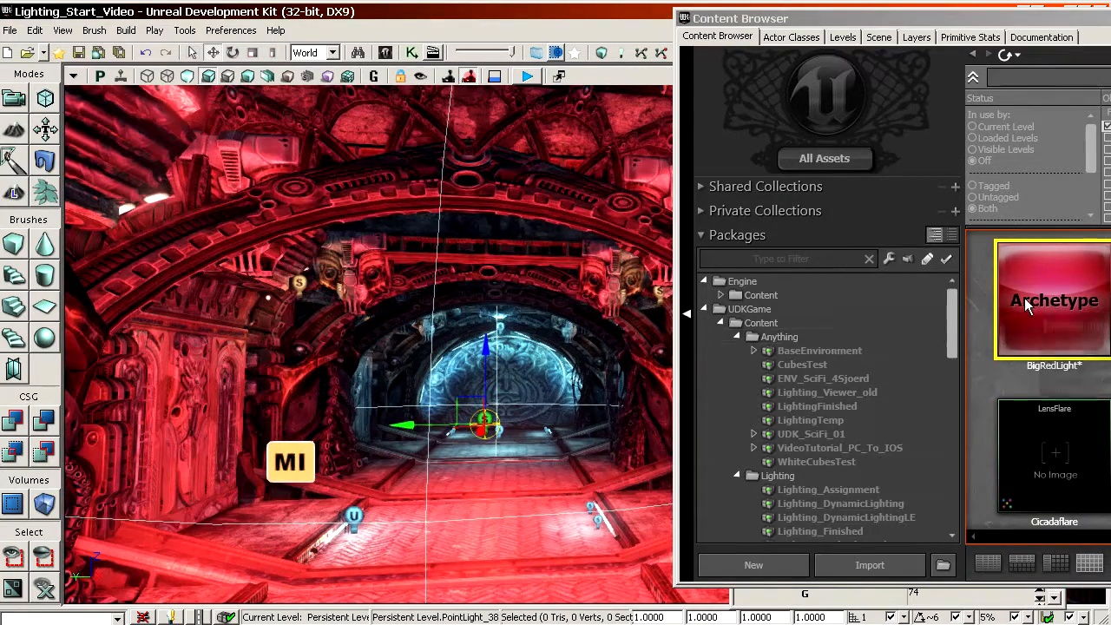
Step: Open the BigRedLight archetype's properties to check its Brightness setting, and close them
double_click(1054, 313)
left_click_drag(987, 85, 710, 73)
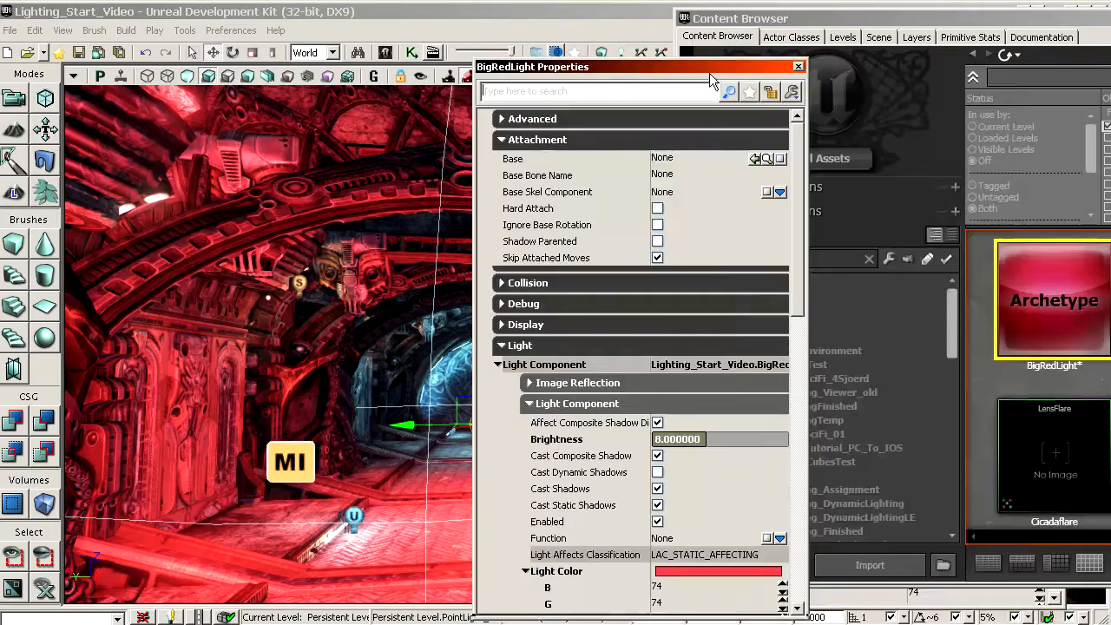
left_click(605, 444)
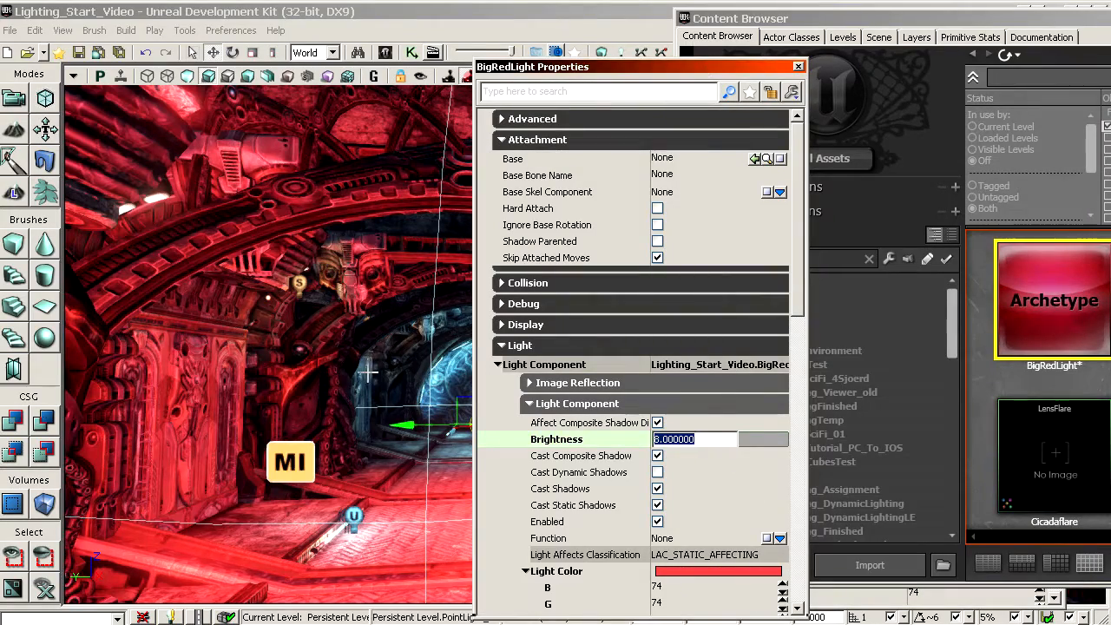
left_click_drag(367, 372, 364, 416)
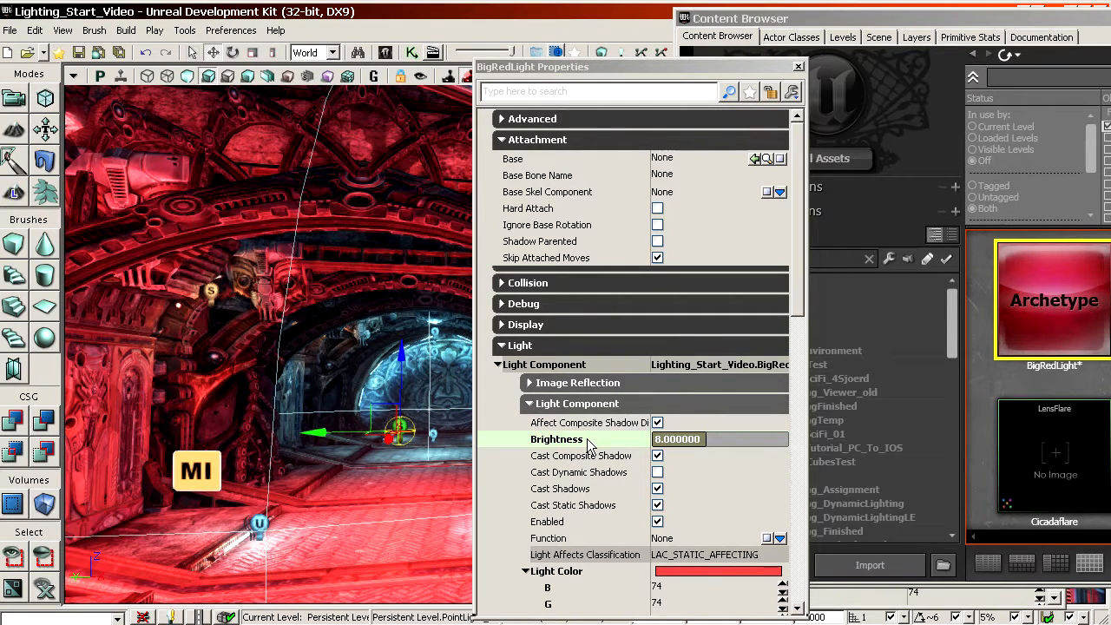
left_click(798, 67)
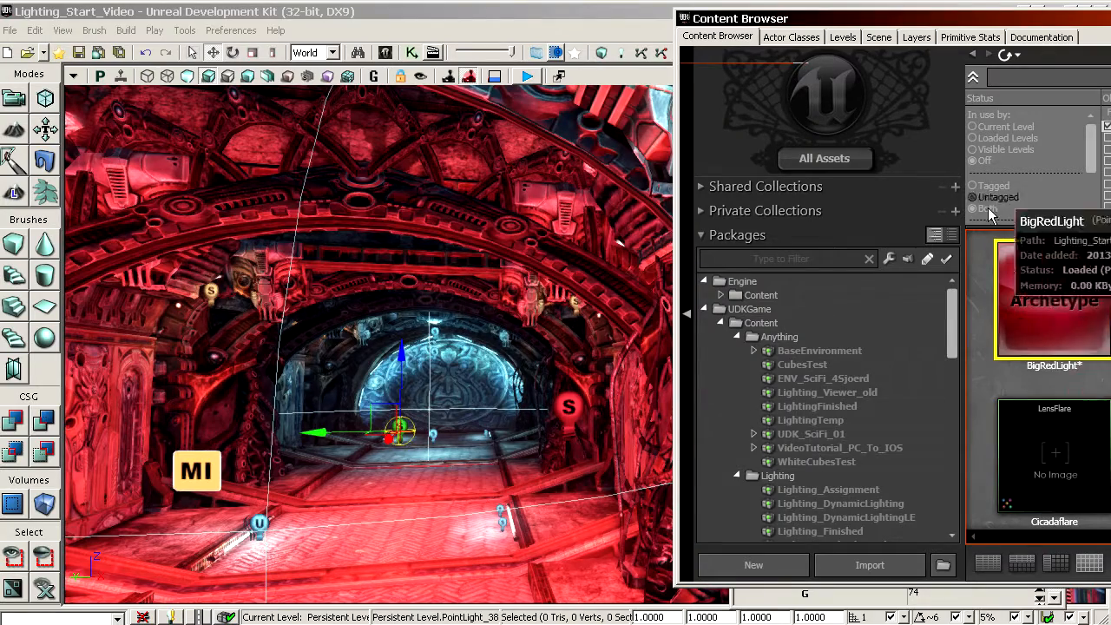
Step: Delete the red lights placed in the middle and along both side walls of the hall
left_click_drag(519, 427, 488, 441)
key("Delete")
left_click_drag(596, 439, 571, 384)
left_click(580, 300)
left_click_drag(499, 318, 355, 321)
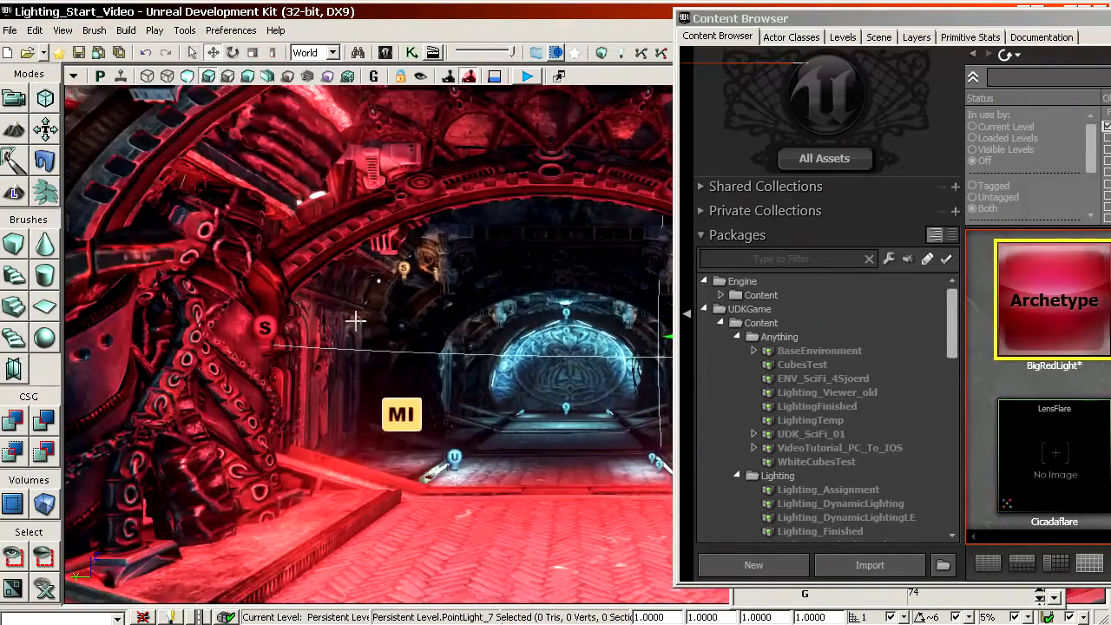
left_click(264, 328, "ctrl")
right_click_drag(265, 329, 538, 501)
key("Delete")
Step: Open the properties of the small blue point light beside the right-hand floor strip and view it up close
double_click(569, 453)
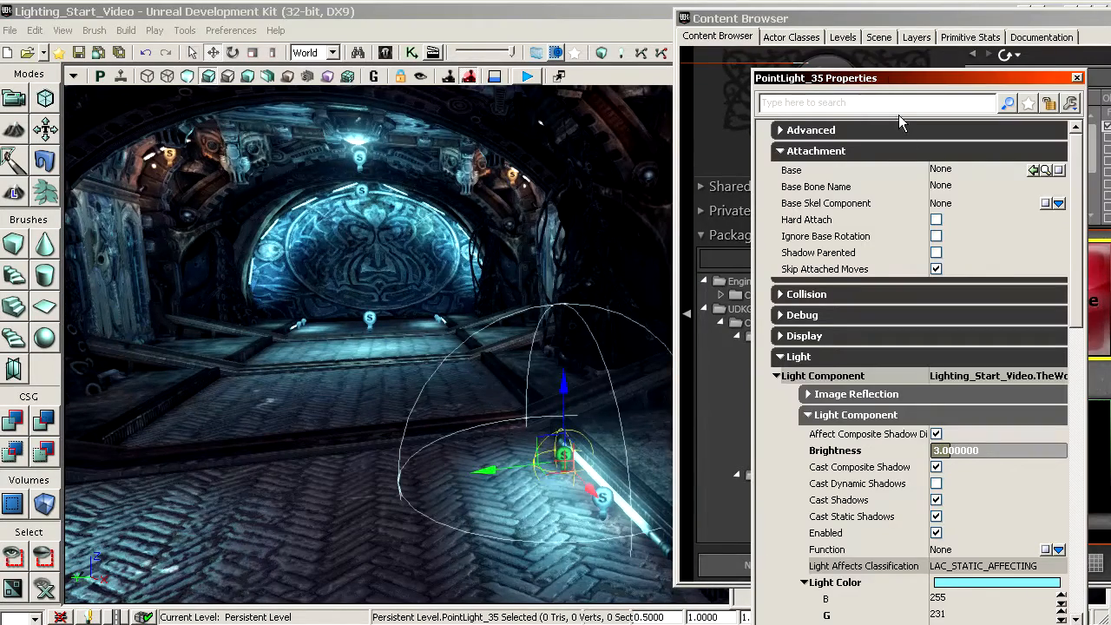
left_click_drag(864, 63, 651, 45)
left_click(583, 471)
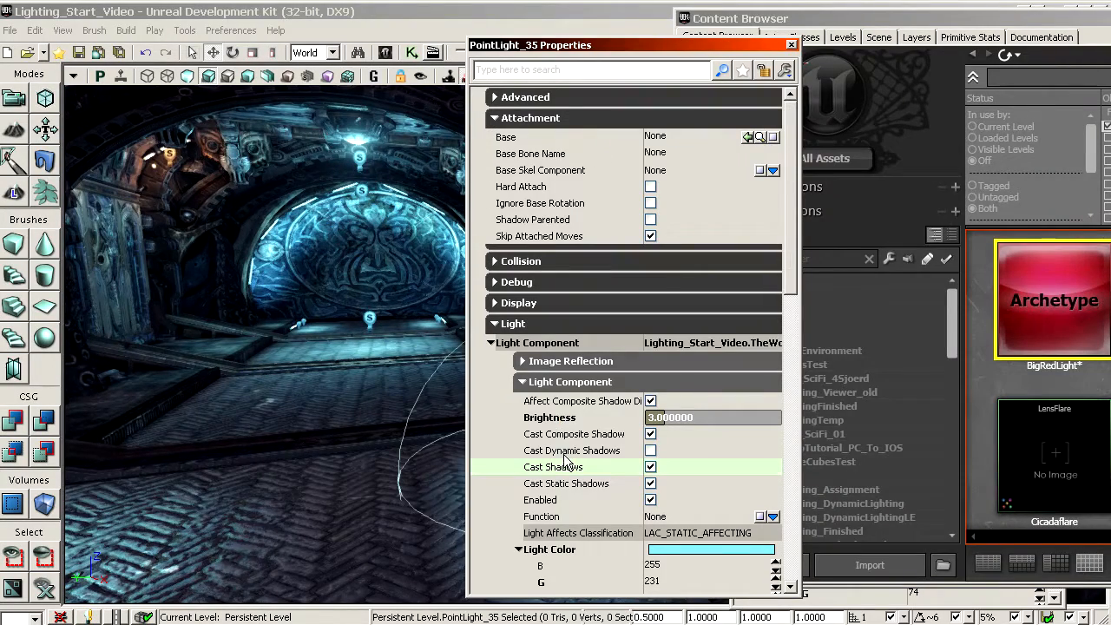
right_click_drag(356, 469, 430, 469)
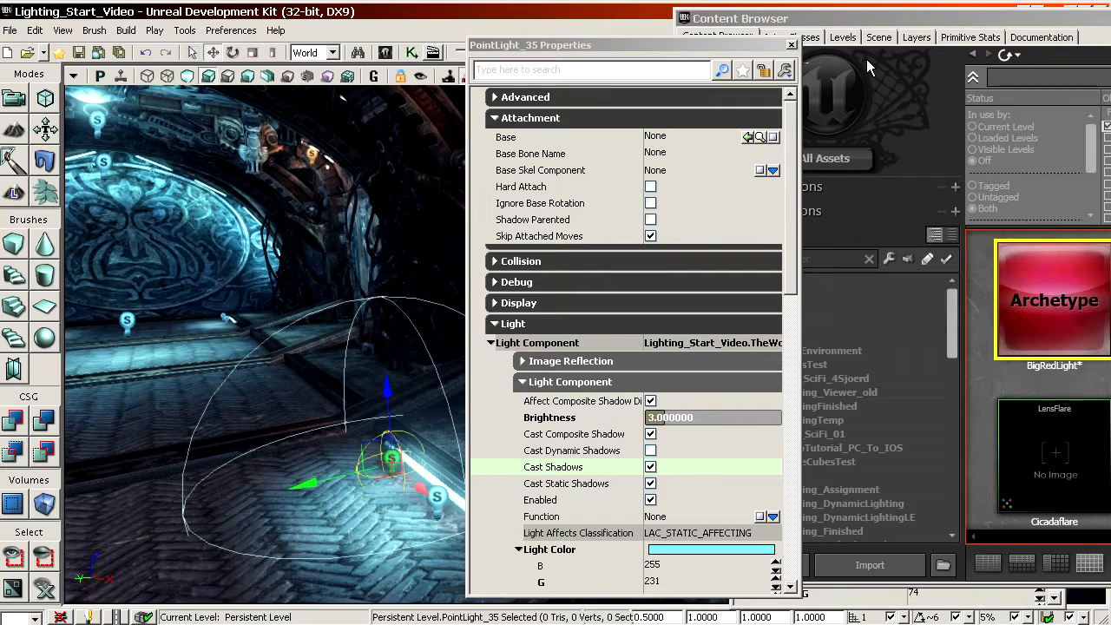
Step: Show the Layers list beside the level view and bring the small blue floor lights into sight
left_click_drag(871, 24, 663, 26)
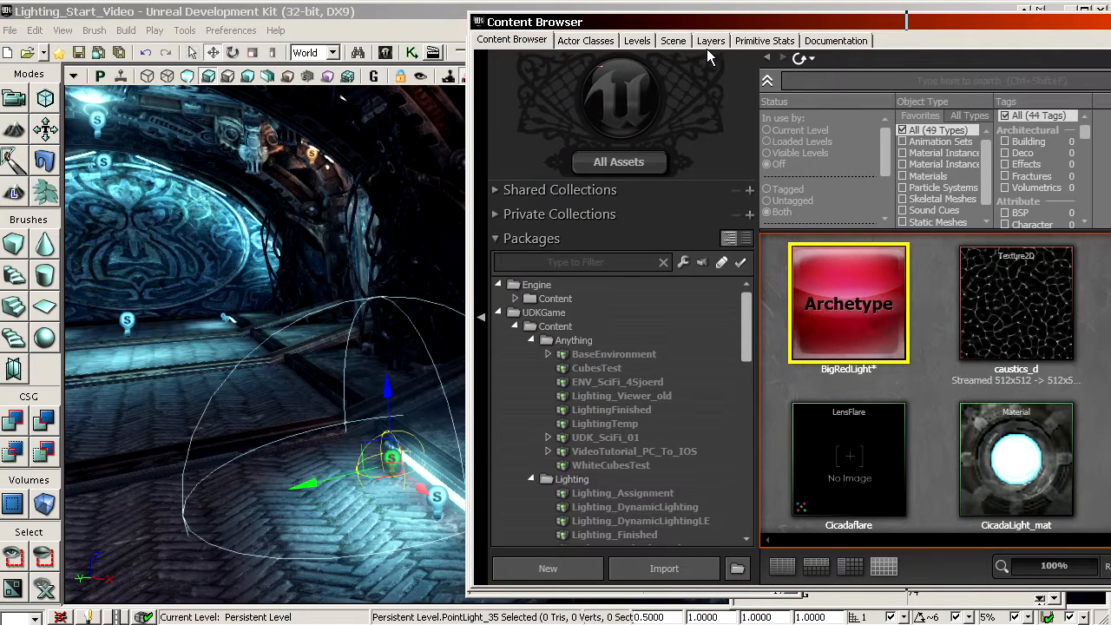
left_click(710, 41)
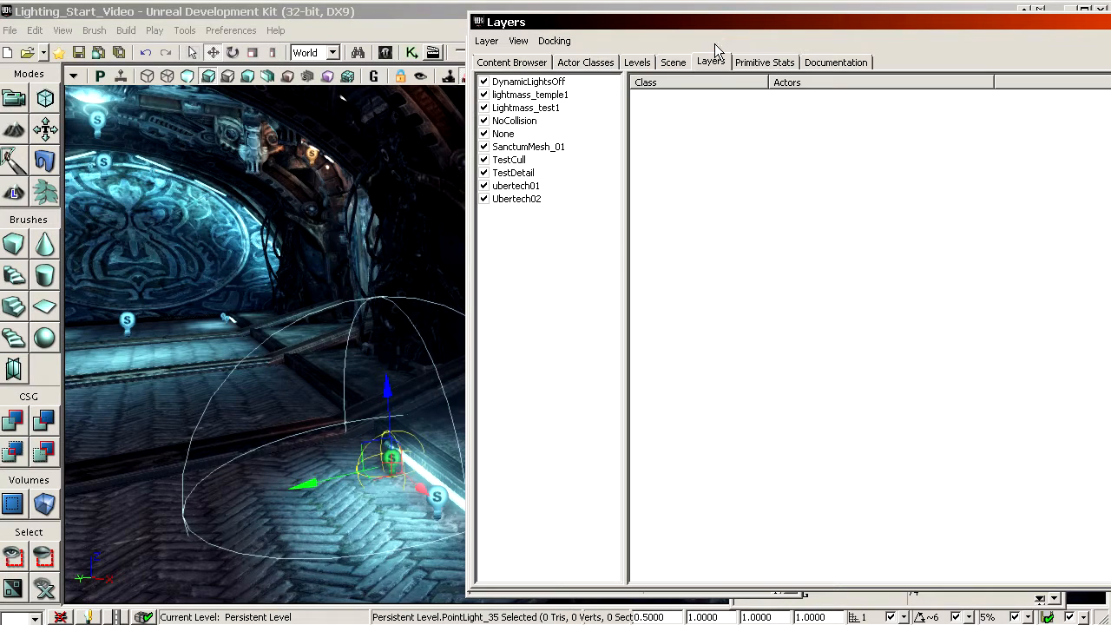
left_click(488, 41)
right_click_drag(352, 369, 374, 400)
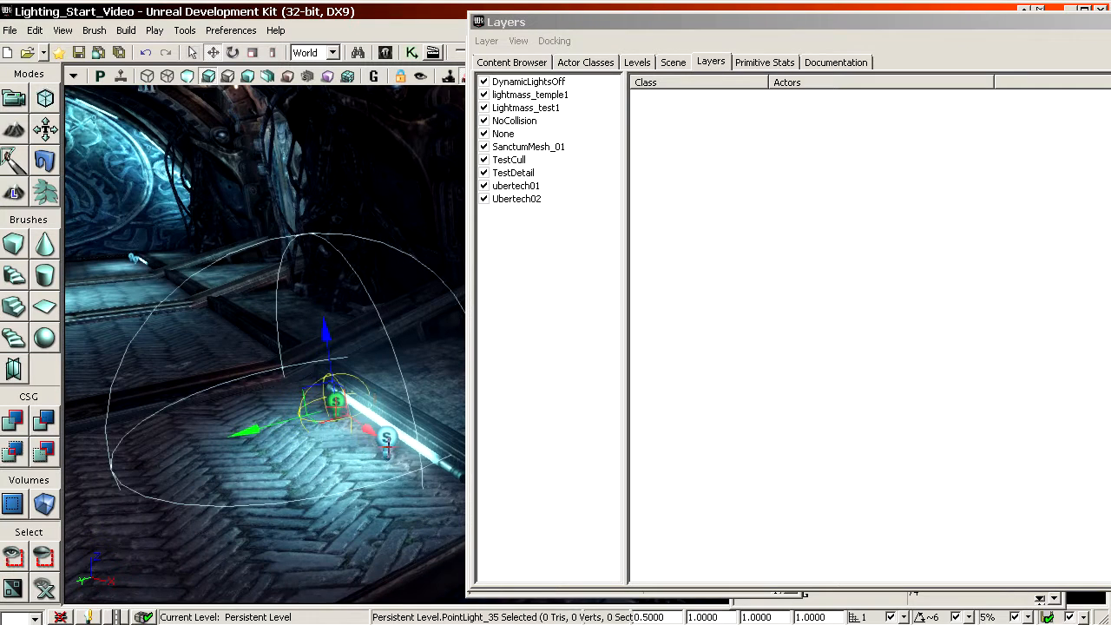
Step: Select the two small blue lights by the near floor strip plus the far strip's light, and create a layer named smallbluelights from the selection
left_click(386, 436, "ctrl")
left_click(129, 260, "ctrl")
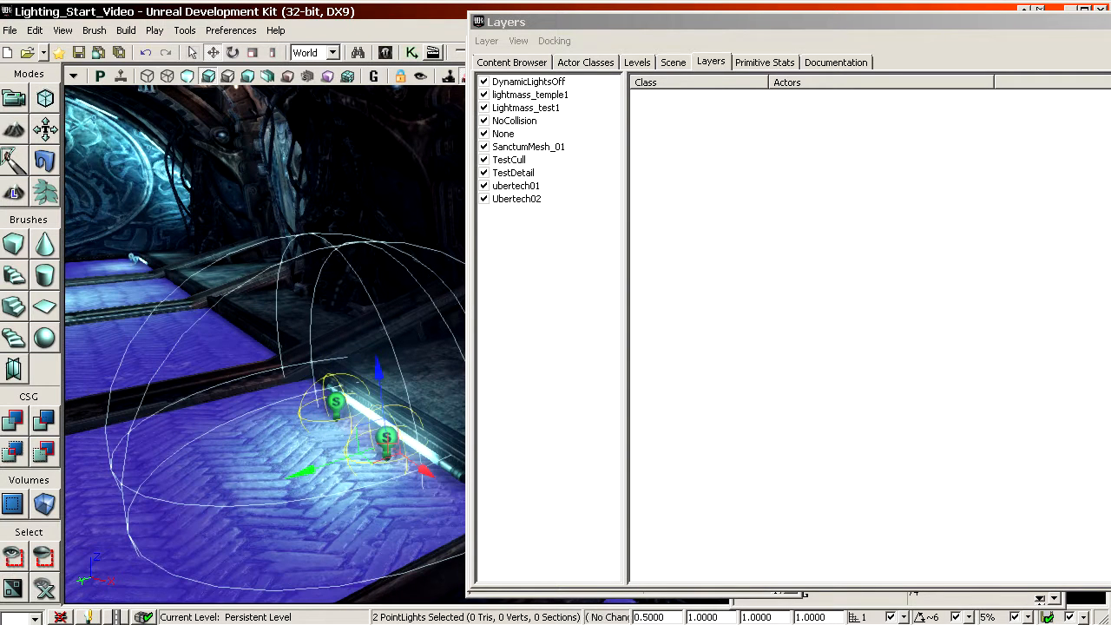
left_click(132, 258, "ctrl")
key("ctrl+z")
key("ctrl+z")
left_click(134, 258, "ctrl")
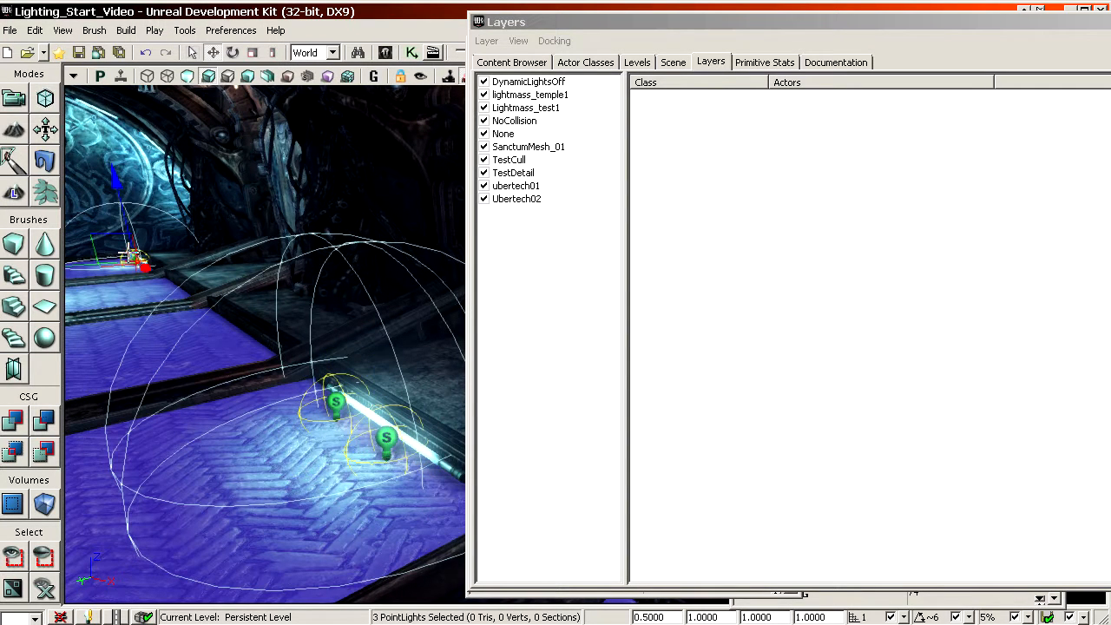
left_click(487, 41)
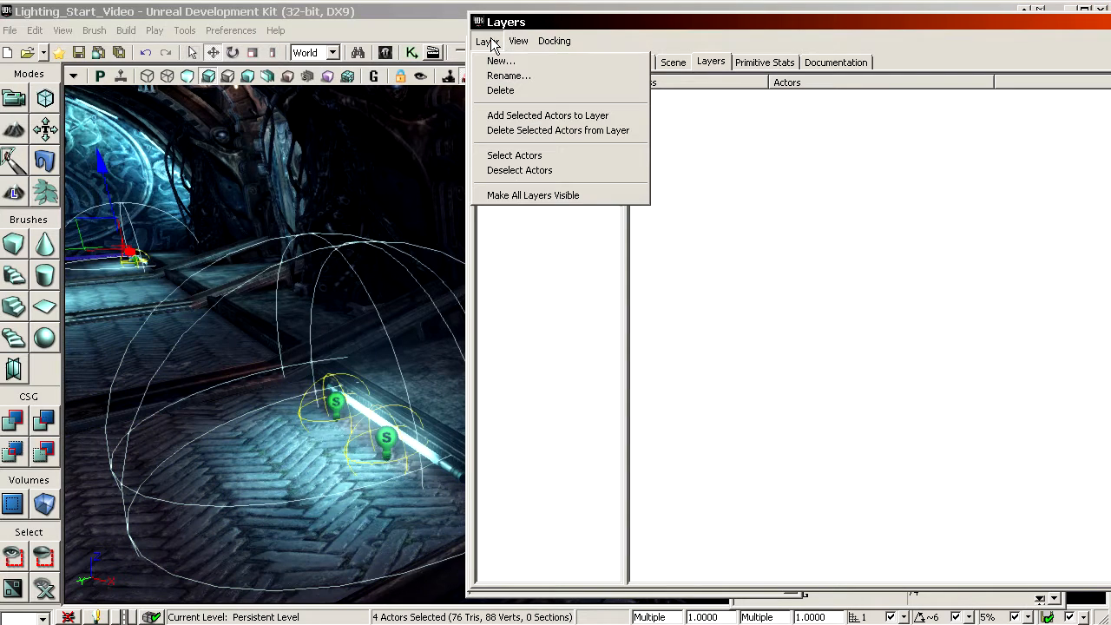
left_click(499, 64)
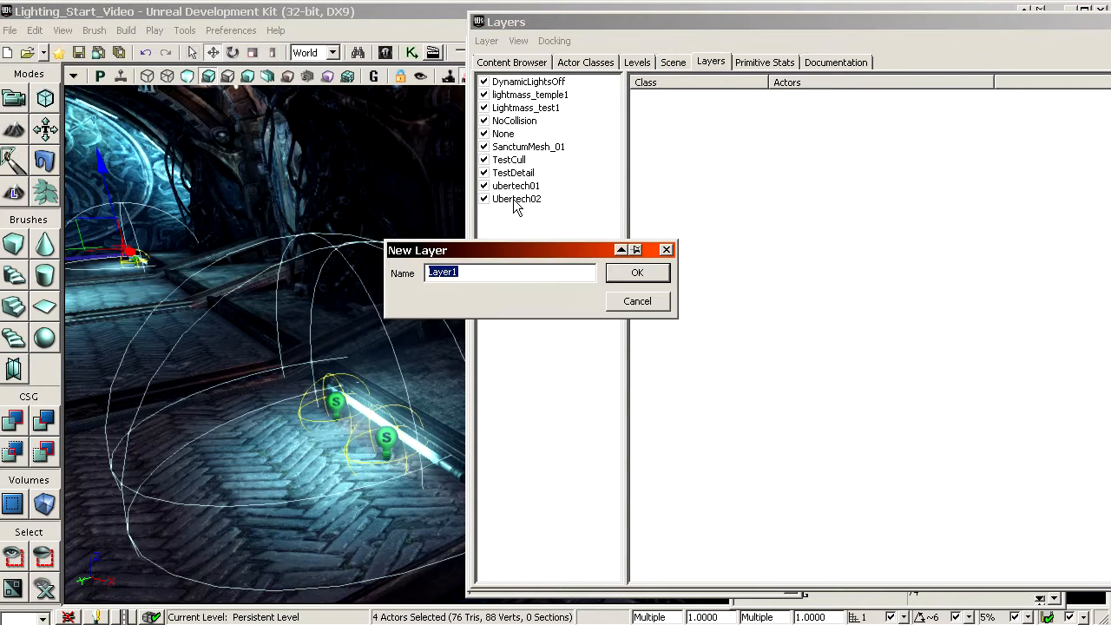
type("smallbluelights")
key("Return")
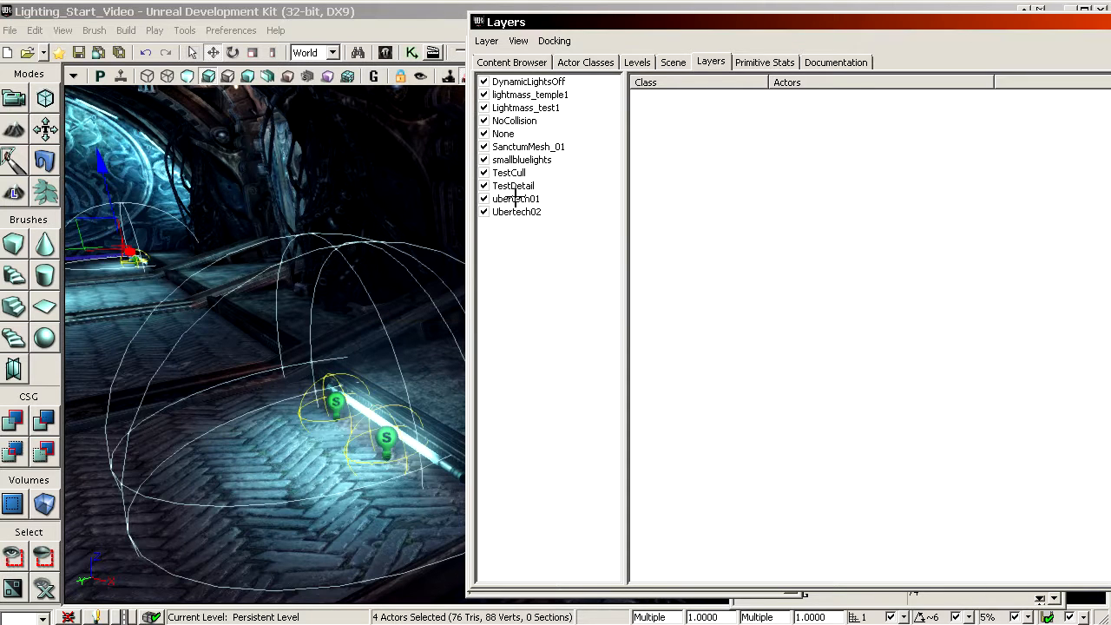
Step: Toggle the smallbluelights layer off and on, and list the actors it contains
left_click(485, 161)
left_click(486, 162)
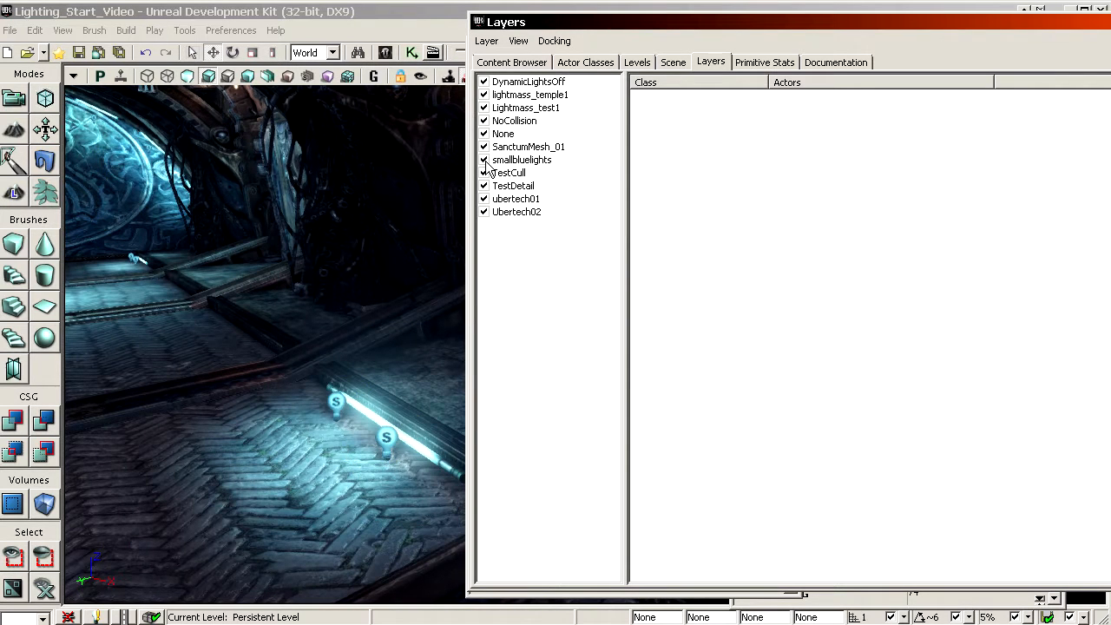
left_click(520, 161)
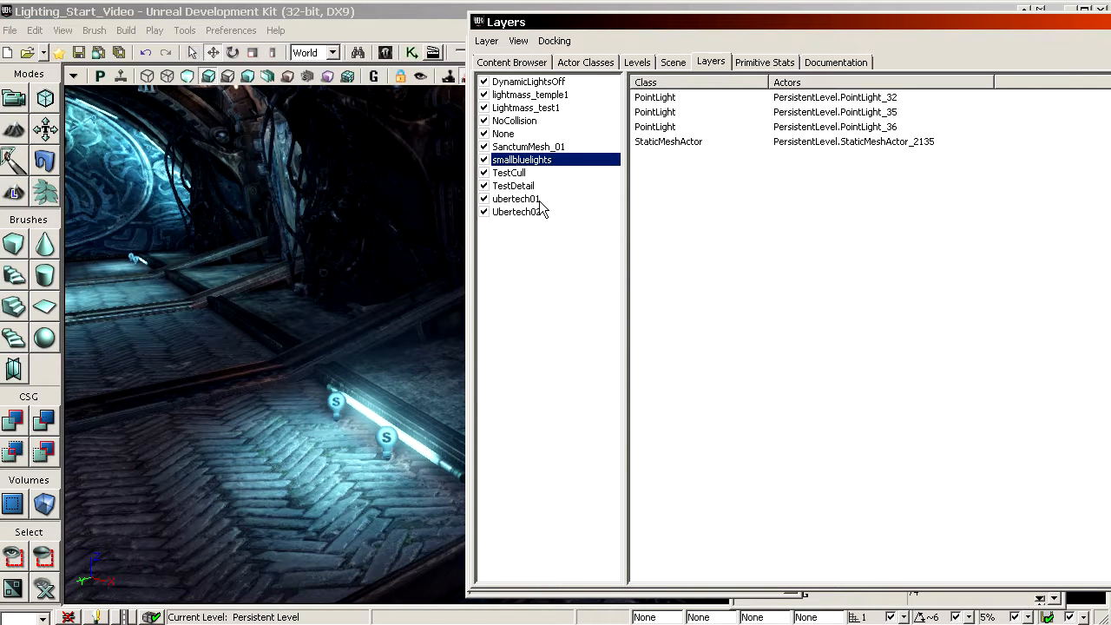
Step: Return to the Content Browser, move it aside and close the BigRedLight properties
left_click(538, 64)
left_click(711, 62)
left_click(525, 58)
left_click_drag(560, 23, 1110, 54)
left_click(622, 238)
left_click(964, 55)
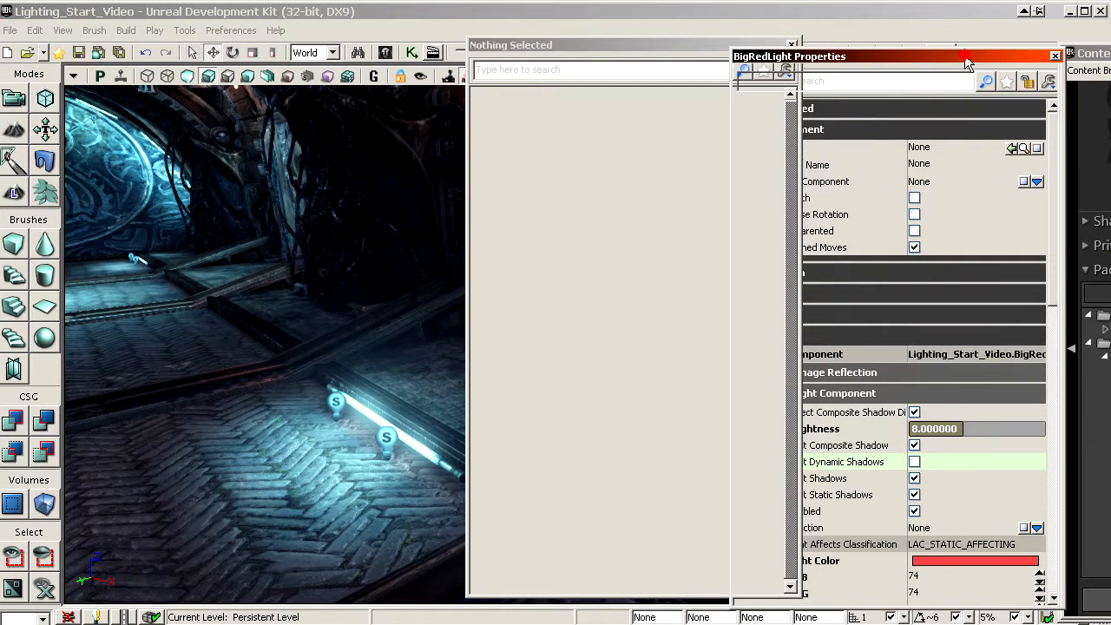
left_click(1056, 57)
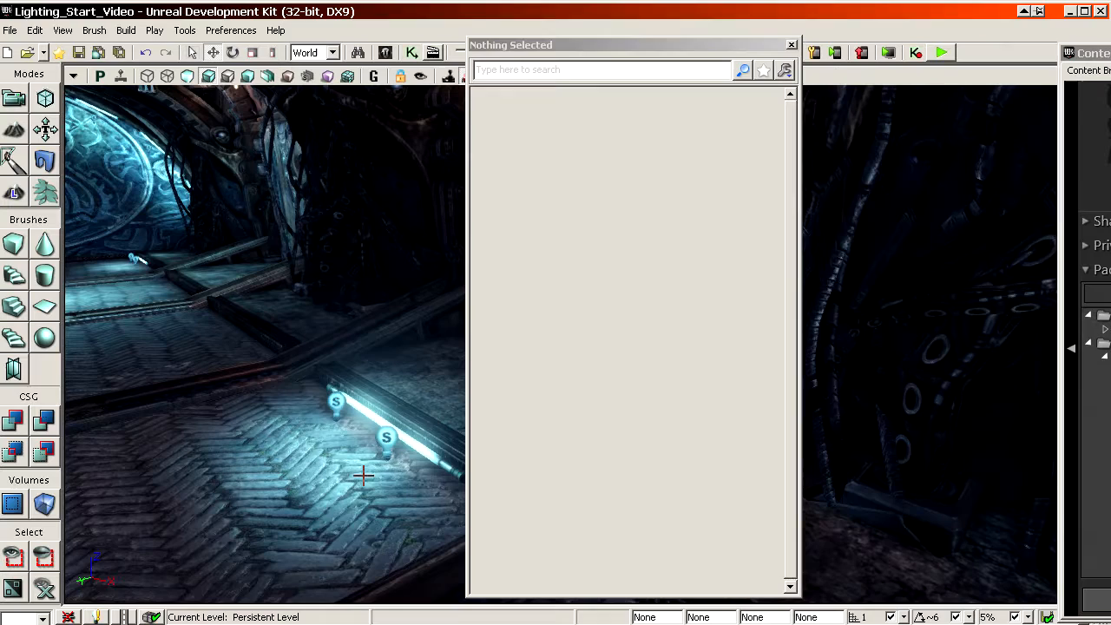
Step: Display the properties of the nearest small blue light by the floor strip, and close them
left_click(387, 437)
left_click(568, 467)
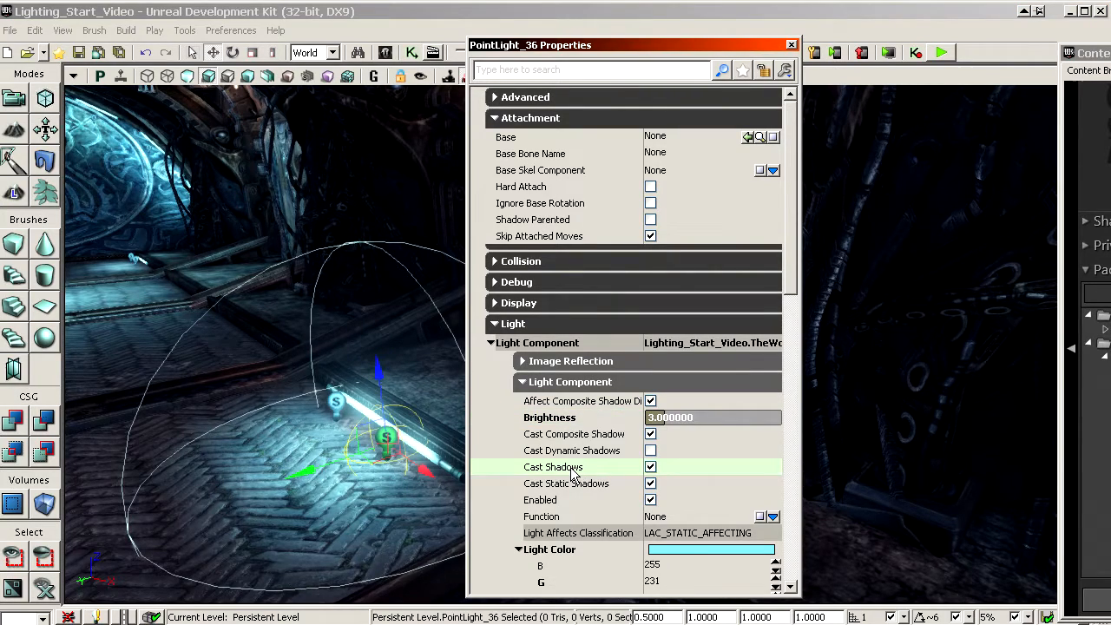
right_click_drag(255, 218, 187, 182)
left_click(791, 45)
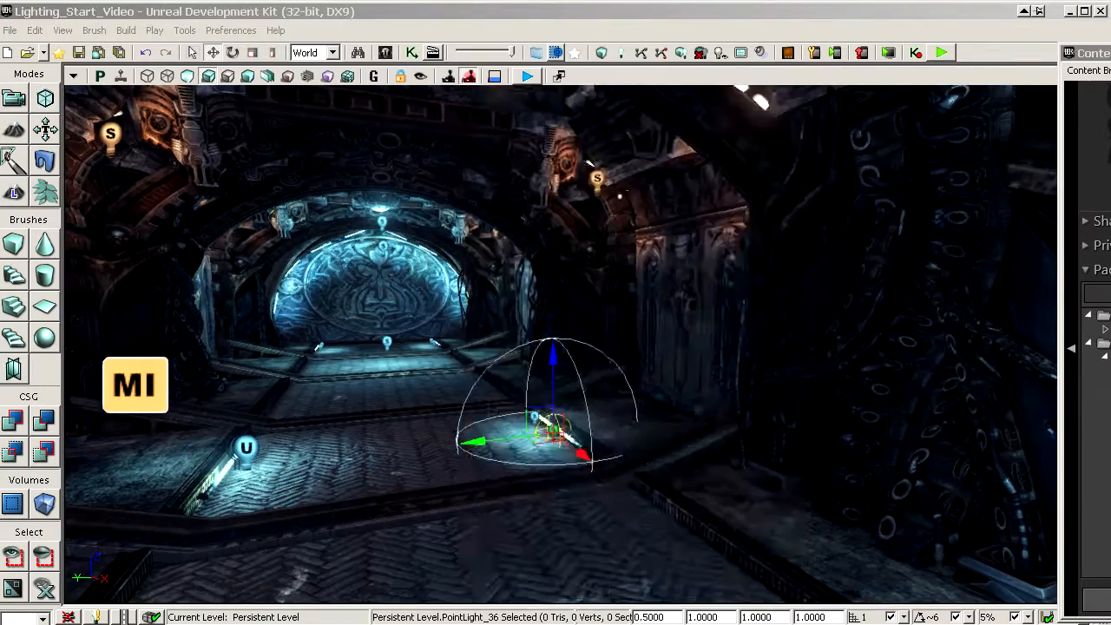
Step: Select the two small blue lights by the near floor strip and add a light by the far strip to the selection
right_click_drag(477, 217, 417, 187)
left_click_drag(417, 187, 414, 117)
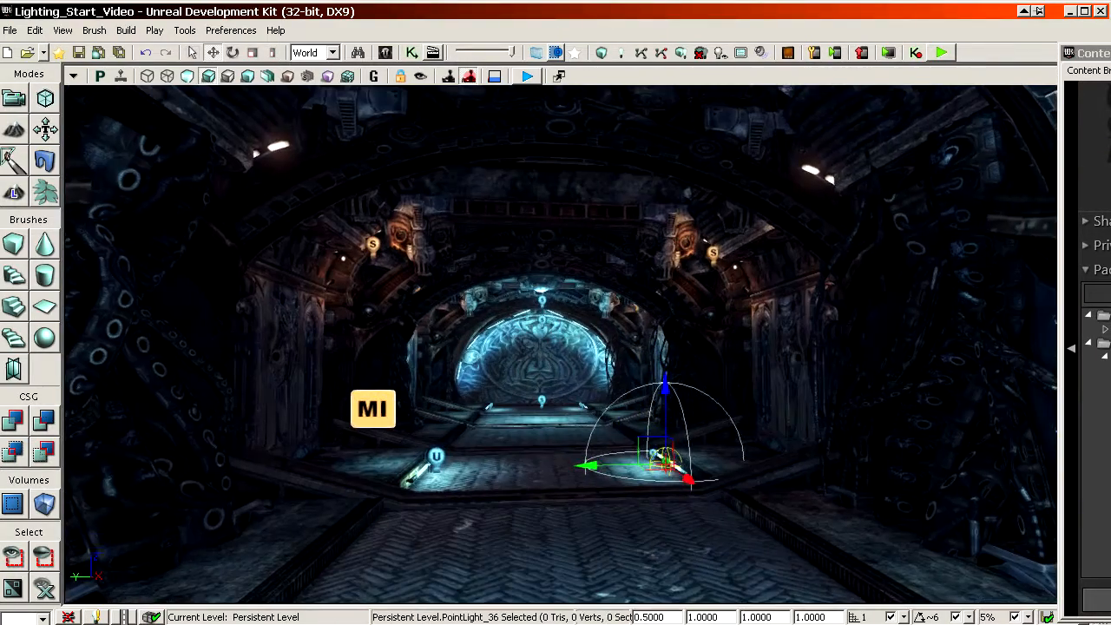
right_click_drag(686, 330, 699, 369)
left_click_drag(700, 369, 747, 273)
left_click(658, 473, "ctrl")
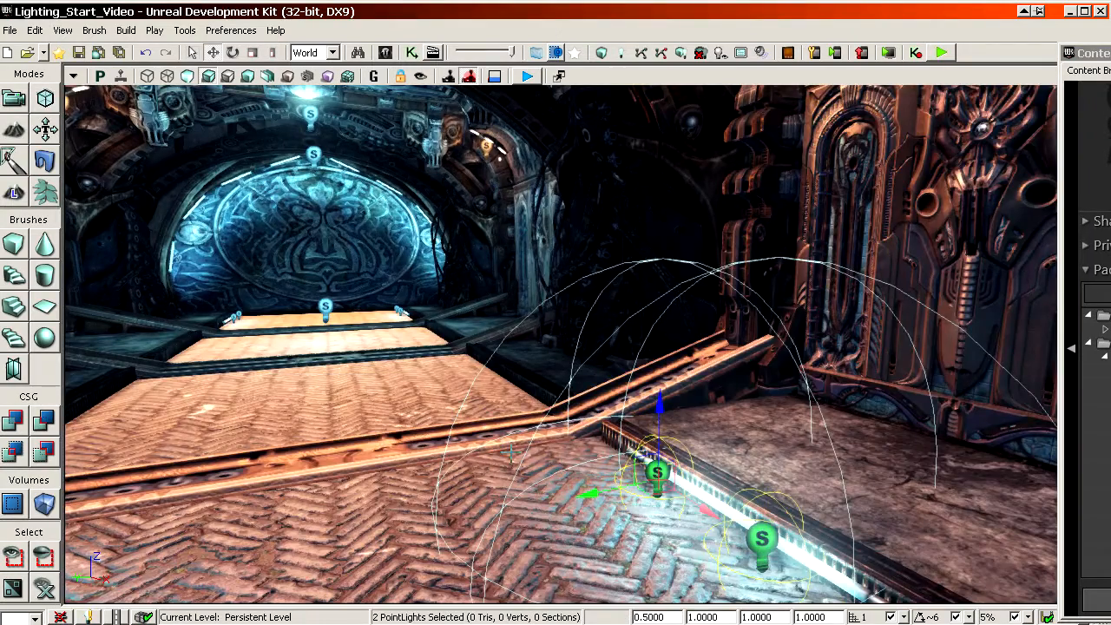
left_click_drag(510, 451, 467, 352)
left_click(743, 389, "ctrl")
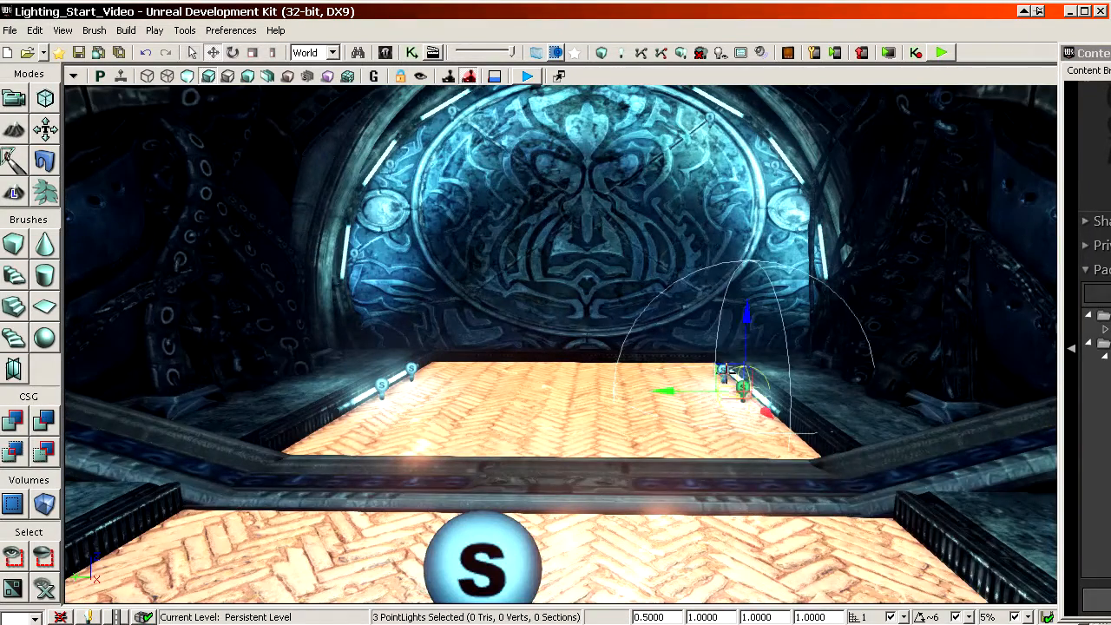
Step: Select all PointLight actors in the level, starting from a blue light by the far floor strip
right_click(724, 371)
right_click_drag(608, 333, 648, 253)
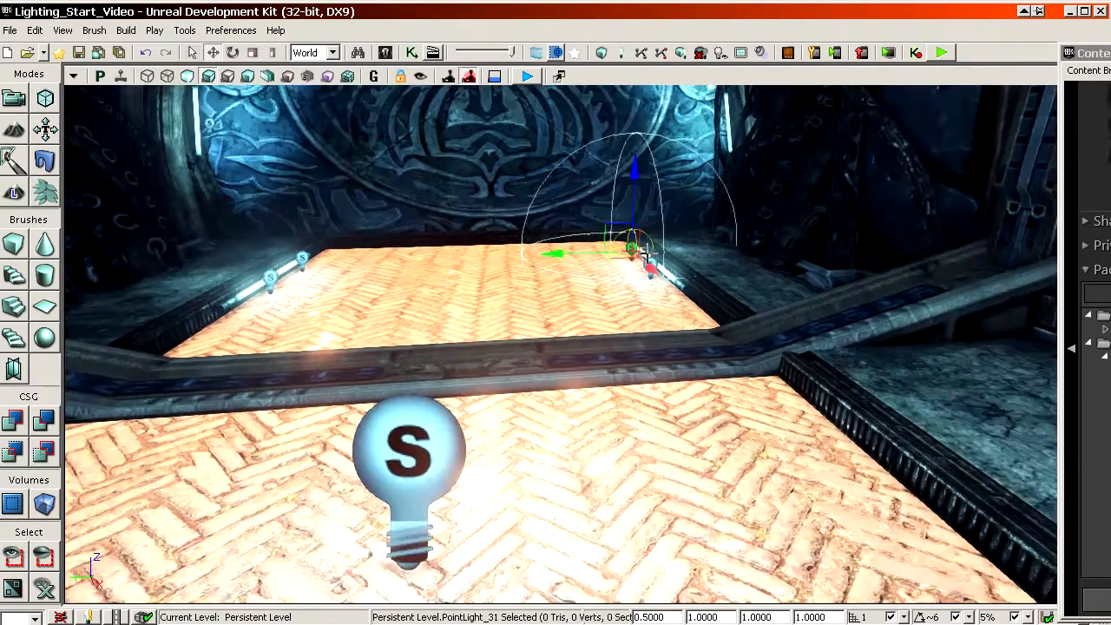
right_click(631, 229)
mouse_move(682, 355)
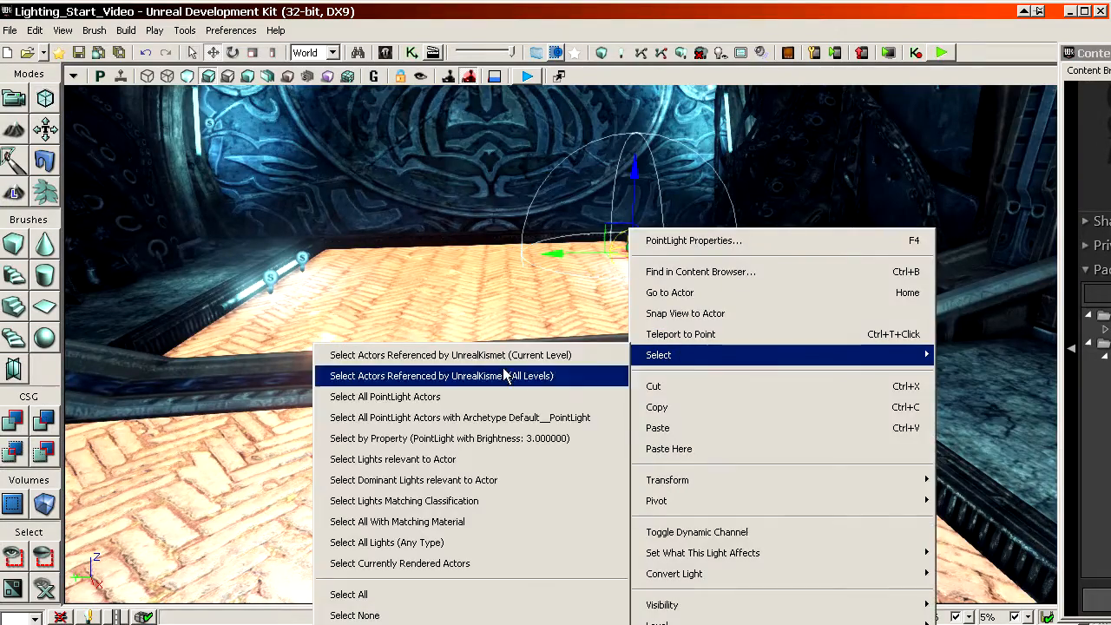
left_click(441, 400)
right_click_drag(585, 459, 557, 382)
left_click_drag(557, 382, 533, 477)
Step: Bring up the Levels browser and place its window over the viewport
left_click_drag(1110, 52, 350, 46)
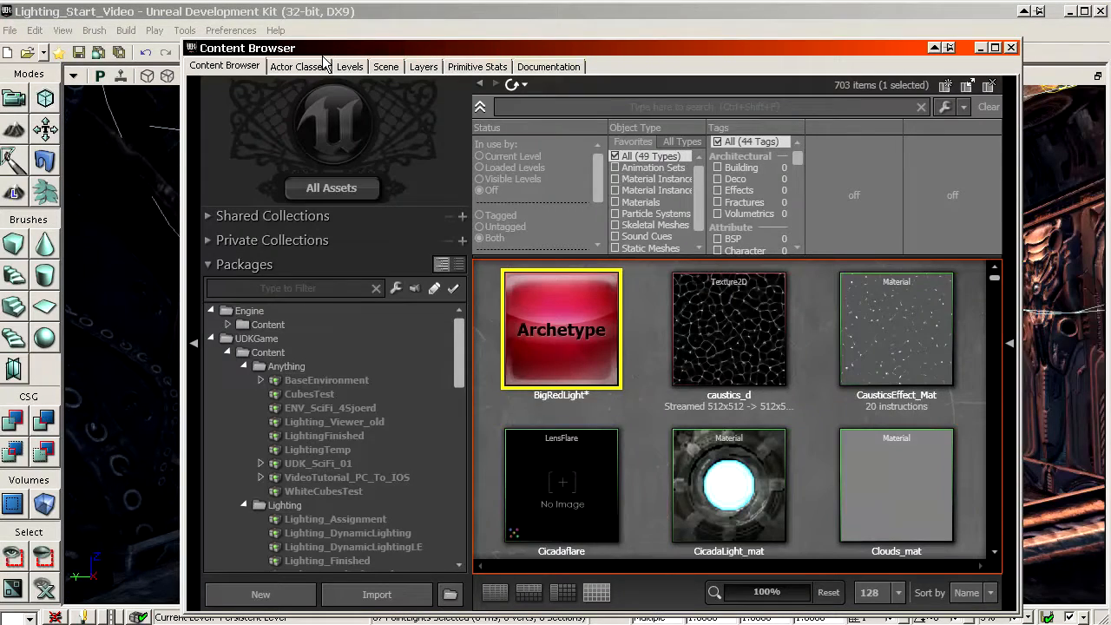
left_click(351, 67)
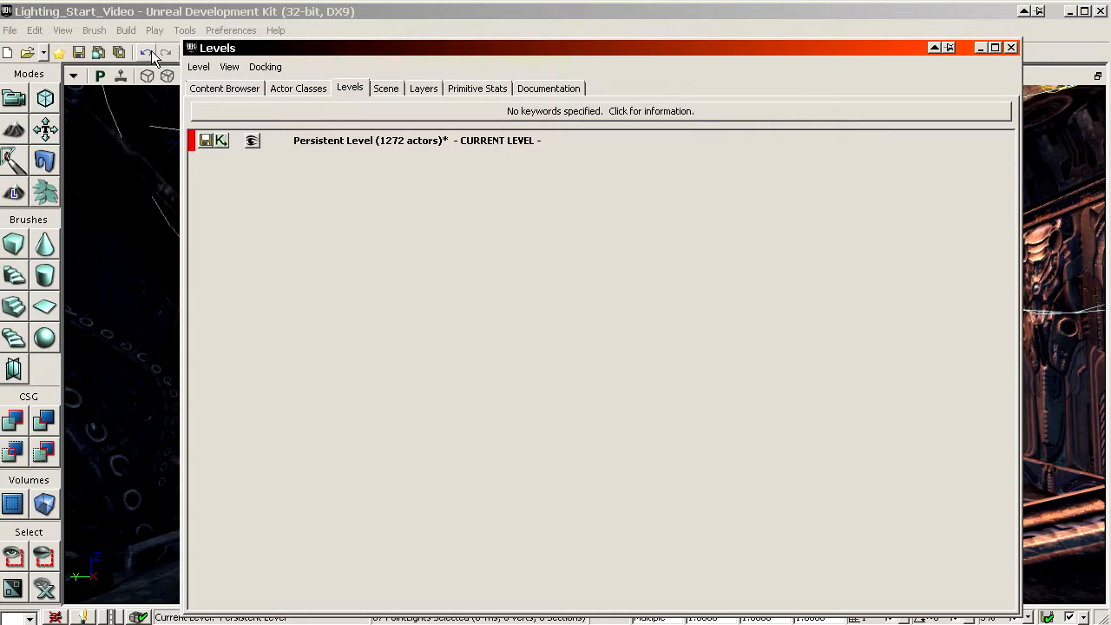
left_click(64, 30)
mouse_move(91, 55)
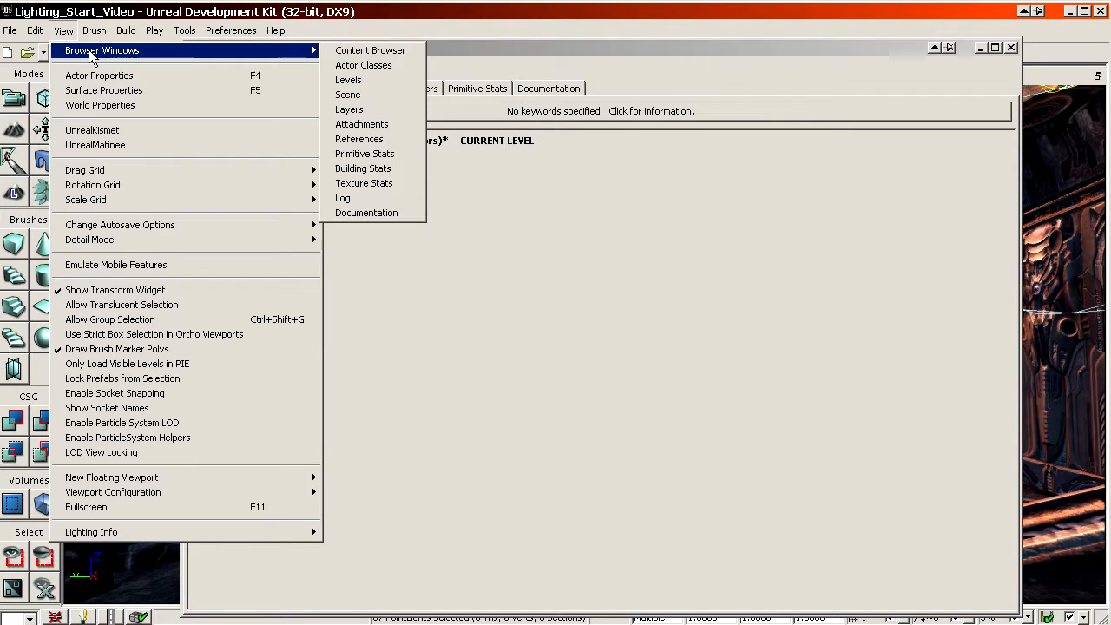
left_click(367, 80)
left_click_drag(411, 48, 1045, 79)
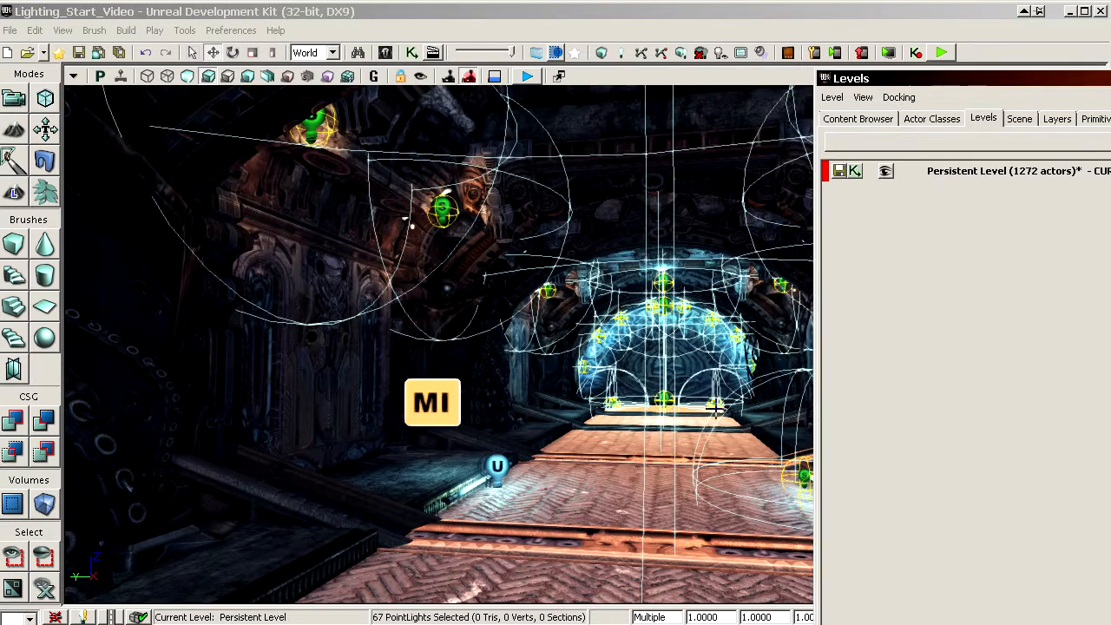
left_click_drag(907, 82, 198, 55)
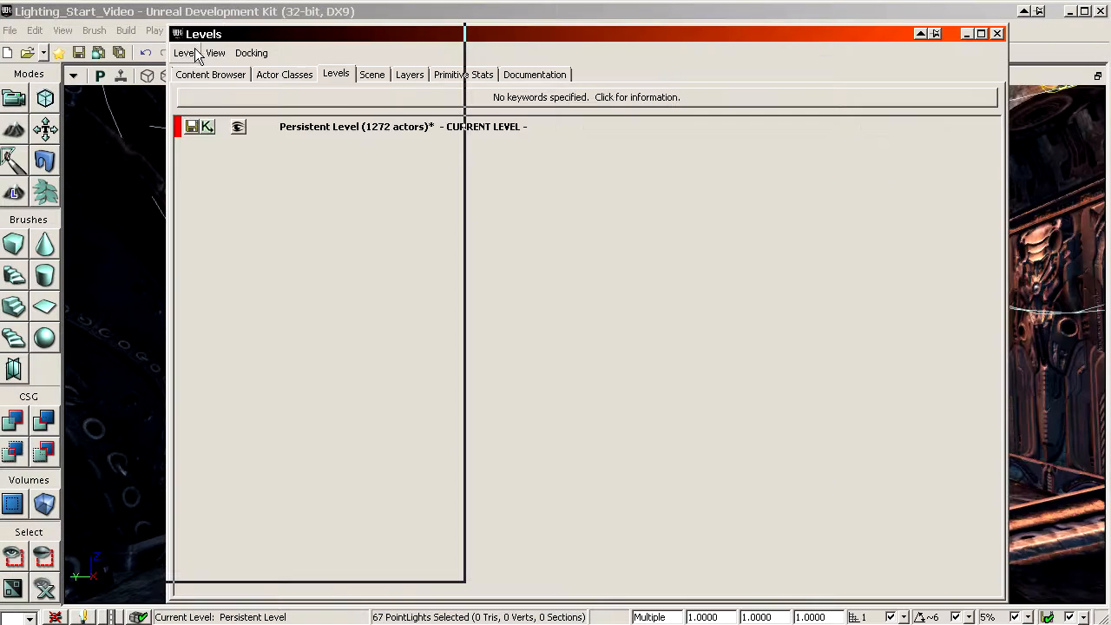
Step: Create a new level named Lighting_StreamingExample from the selected point lights, using the AlwaysLoaded streaming method
left_click(186, 52)
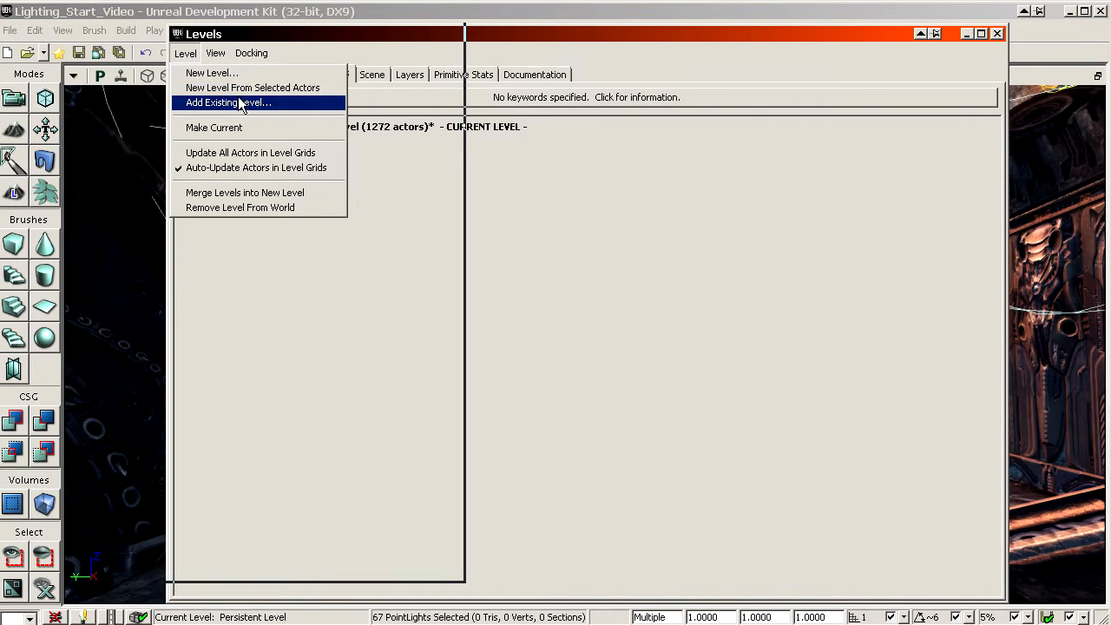
left_click(295, 90)
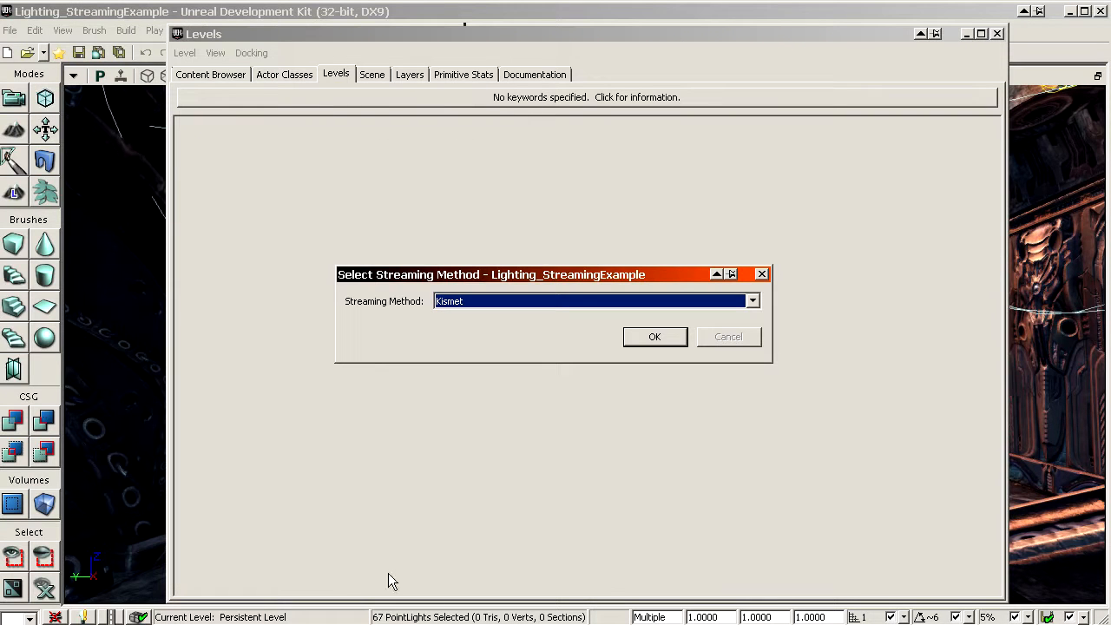
left_click(552, 303)
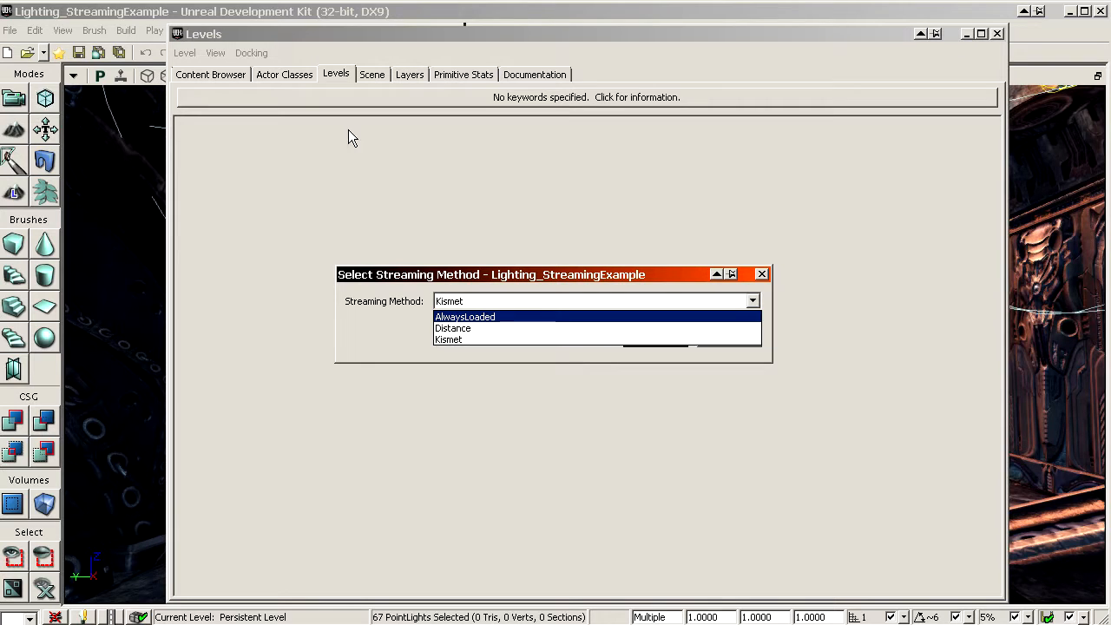
left_click(508, 318)
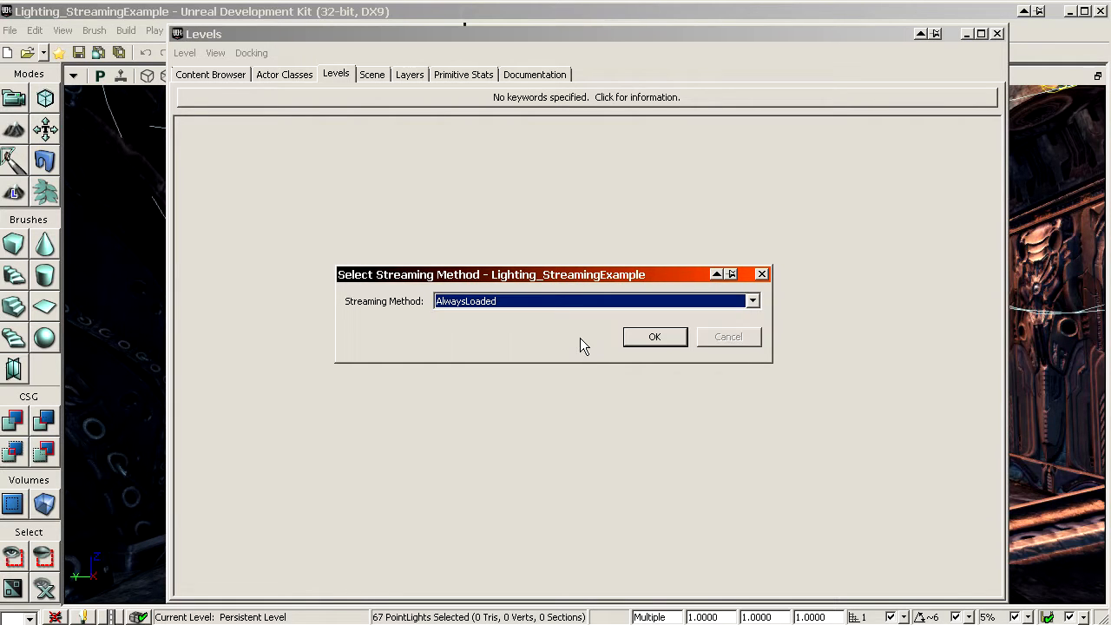
left_click(653, 338)
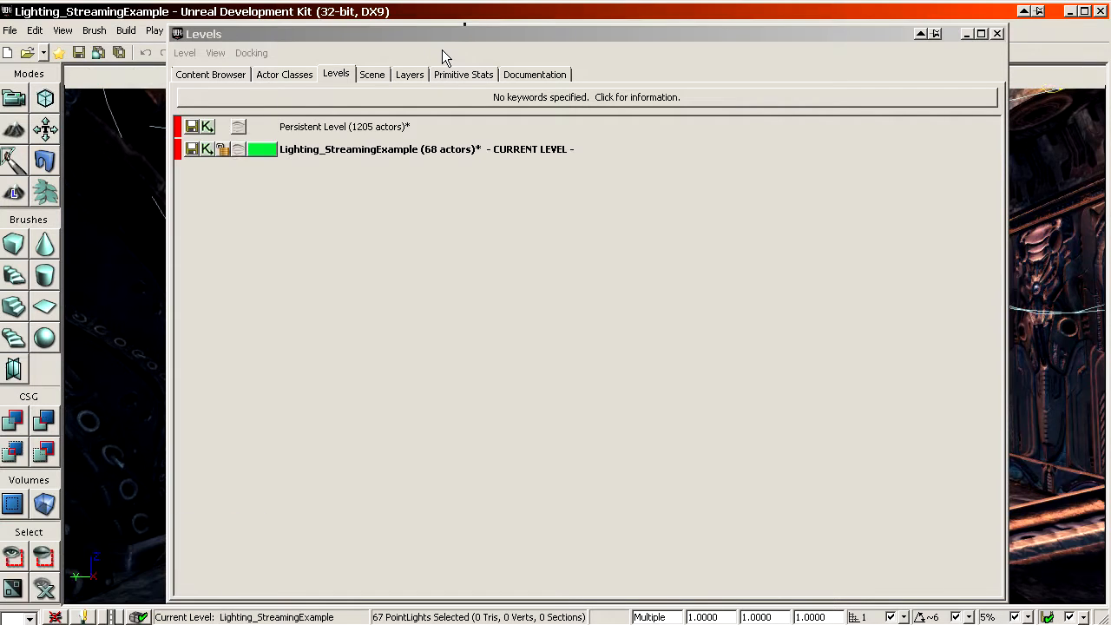
Step: Move the Levels browser clear of the viewport and toggle the Lighting_StreamingExample level's visibility off and on several times
left_click_drag(358, 33, 838, 31)
left_click(550, 149)
left_click(551, 125)
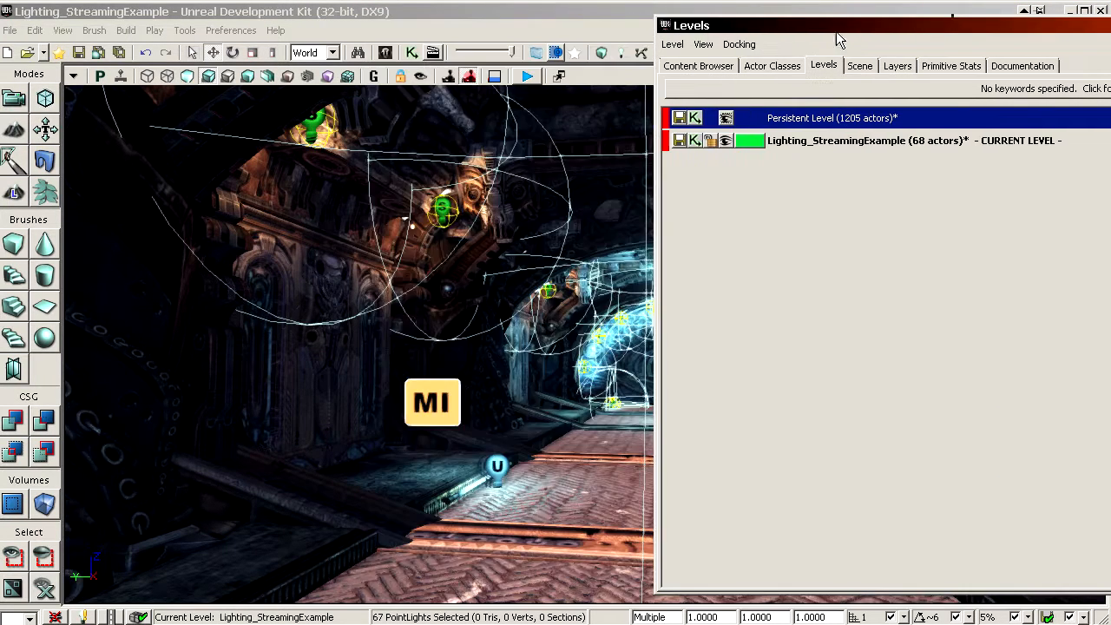
left_click(725, 140)
left_click_drag(422, 322, 422, 322)
left_click(725, 140)
left_click(725, 141)
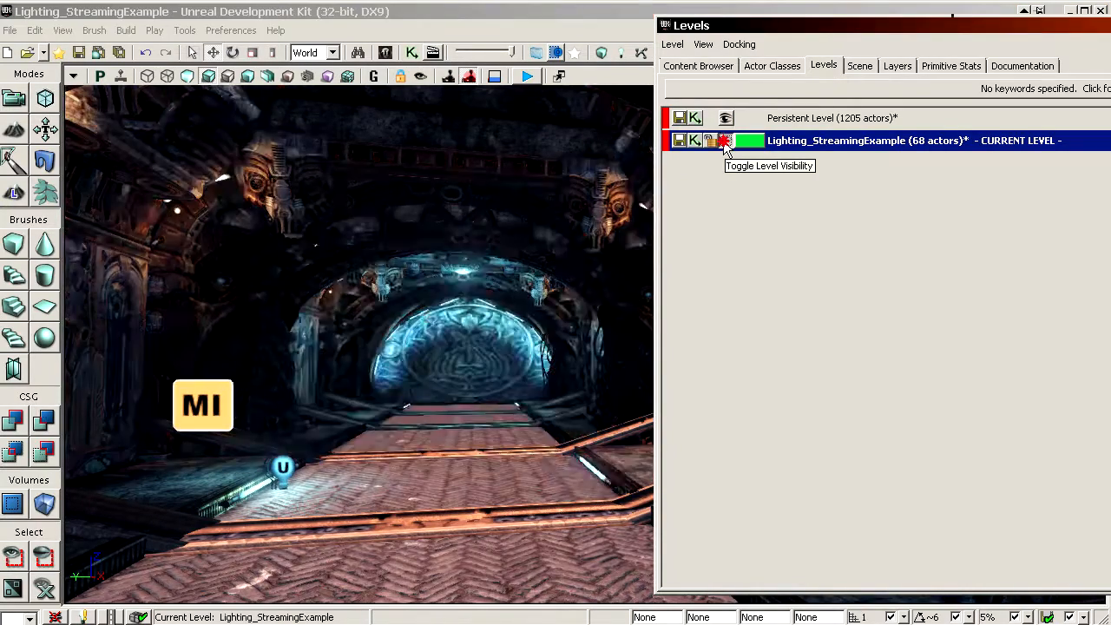
left_click(725, 140)
left_click(725, 141)
left_click(725, 140)
left_click(725, 140)
left_click(725, 140)
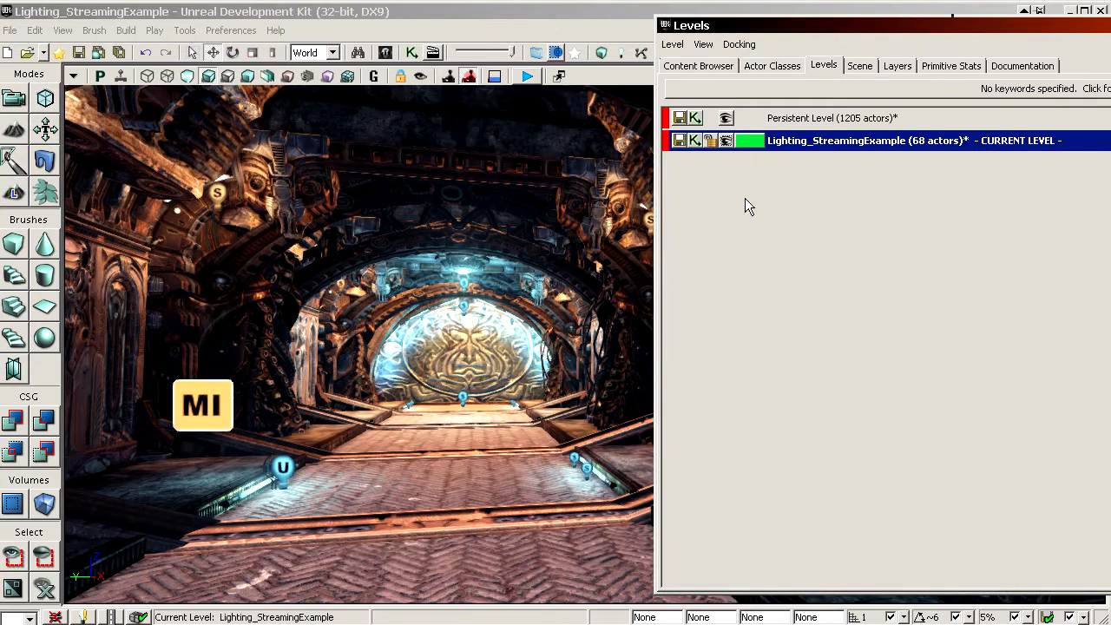
Step: Hide and restore the Persistent Level and the Lighting_StreamingExample level in turn to examine what each one contains
left_click(726, 117)
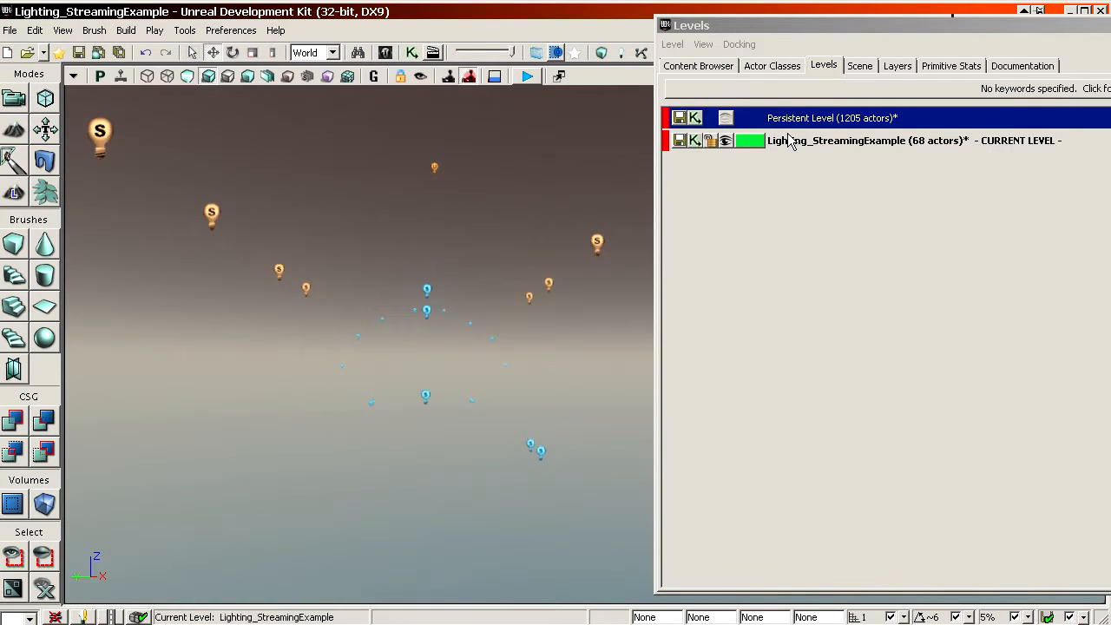
left_click_drag(486, 391, 540, 203)
left_click(726, 117)
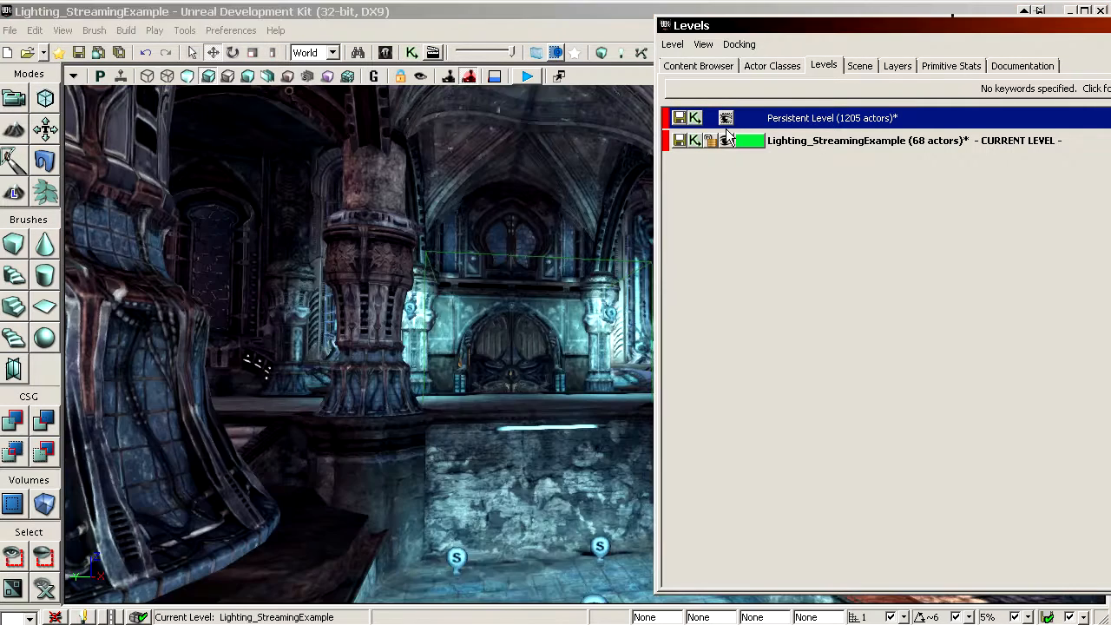
left_click(726, 140)
left_click_drag(487, 347, 564, 380)
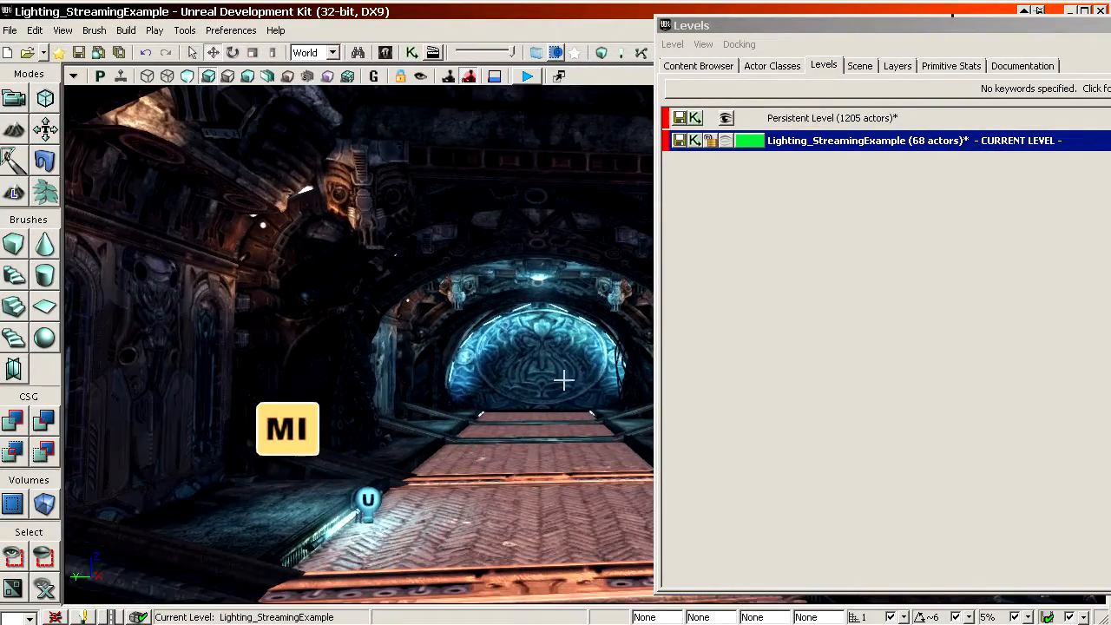
left_click(727, 141)
Step: Make the Persistent Level the current level
left_click(762, 118)
left_click(808, 141)
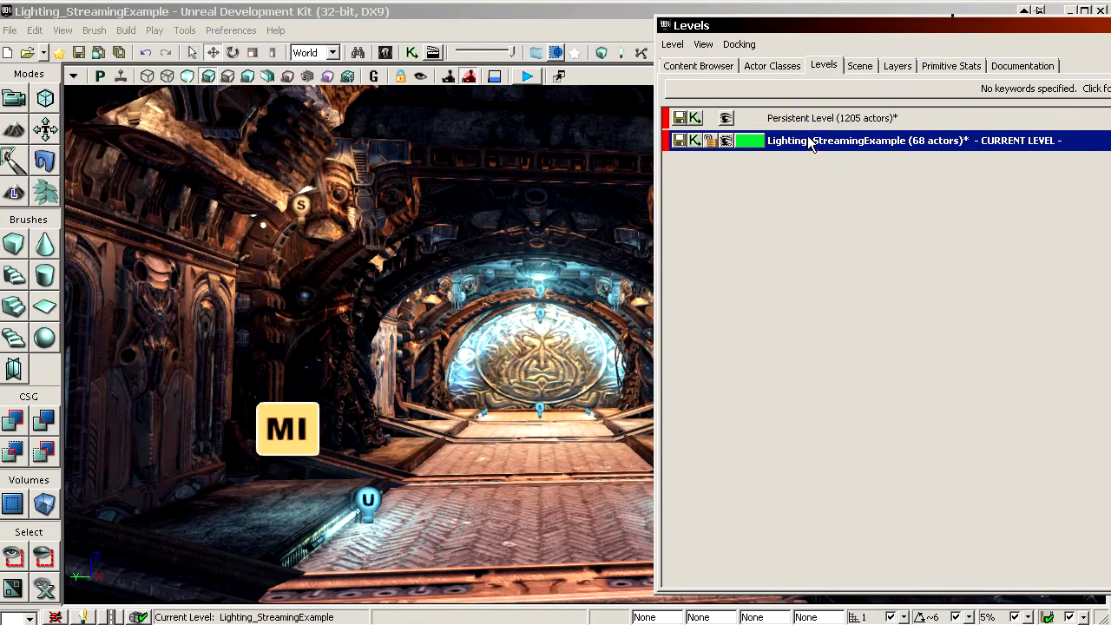
left_click(804, 120)
left_click(821, 142)
left_click(809, 119)
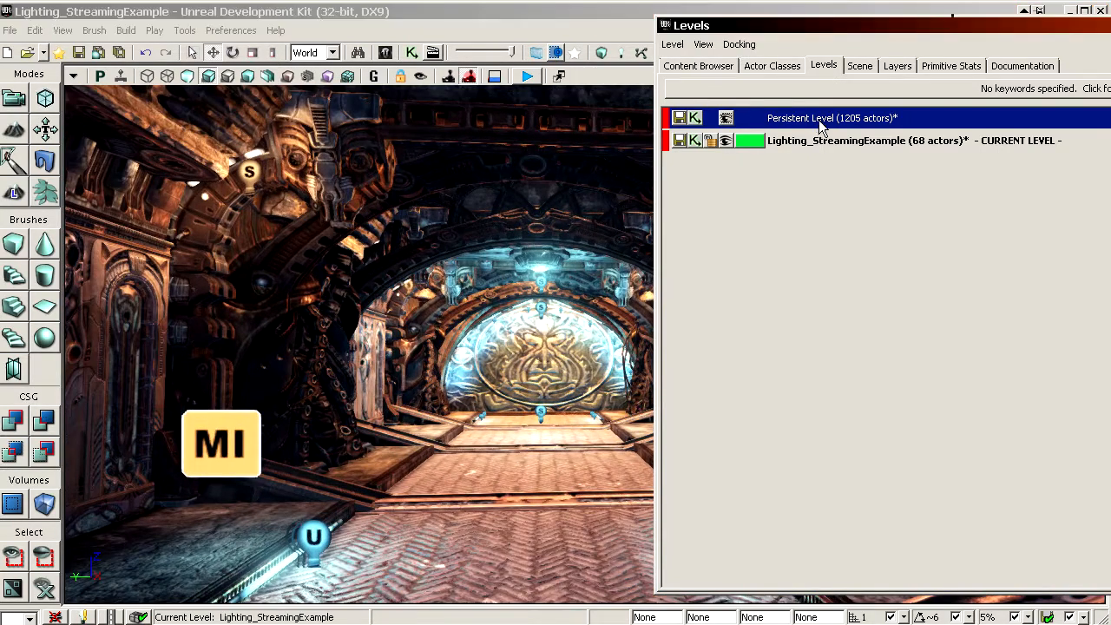
double_click(816, 122)
right_click_drag(474, 401, 466, 436)
left_click_drag(465, 436, 457, 373)
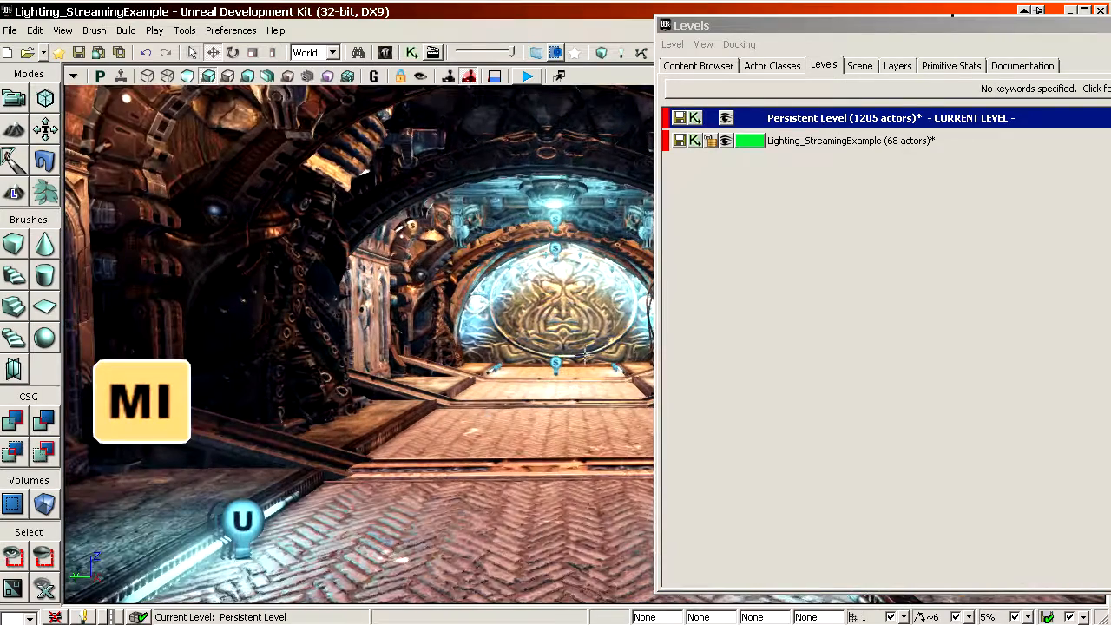
double_click(809, 146)
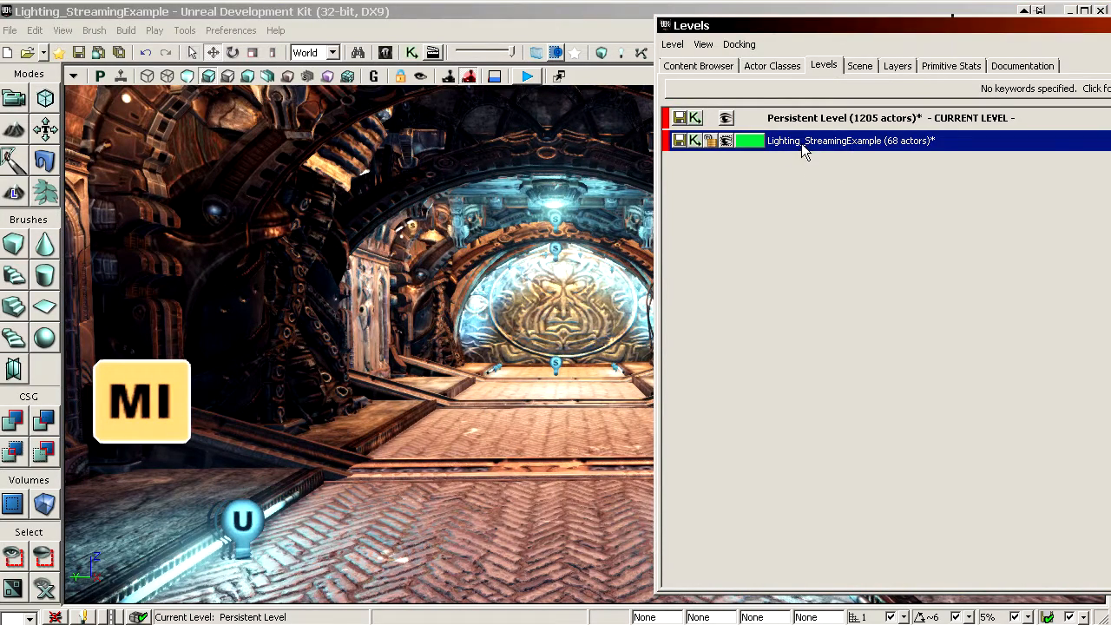
double_click(800, 119)
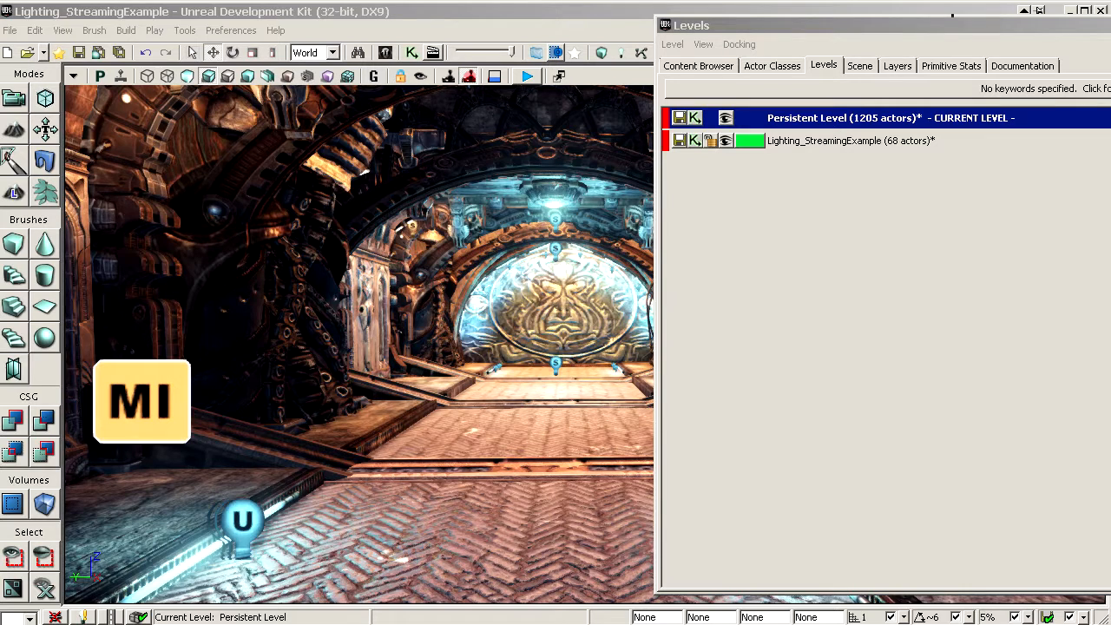
Step: Switch to the file explorer, inspect Lighting_StreamingExample.udk and Lighting_Start_Video.udk in the Lighting folder, and return to the level editor
left_click_drag(1110, 165, 260, 116)
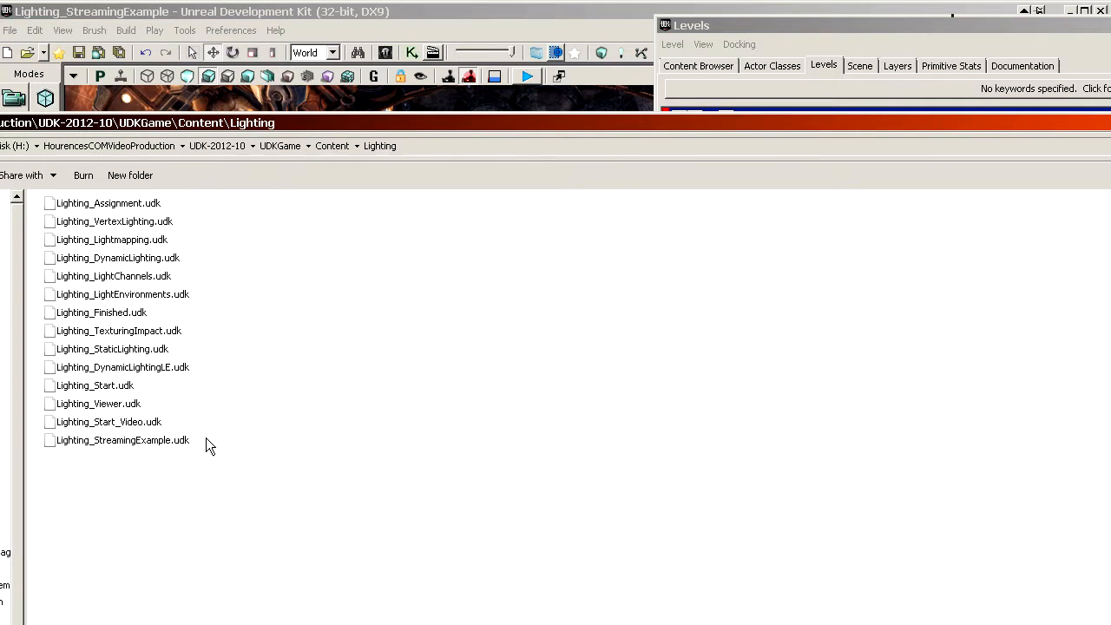
left_click(113, 441)
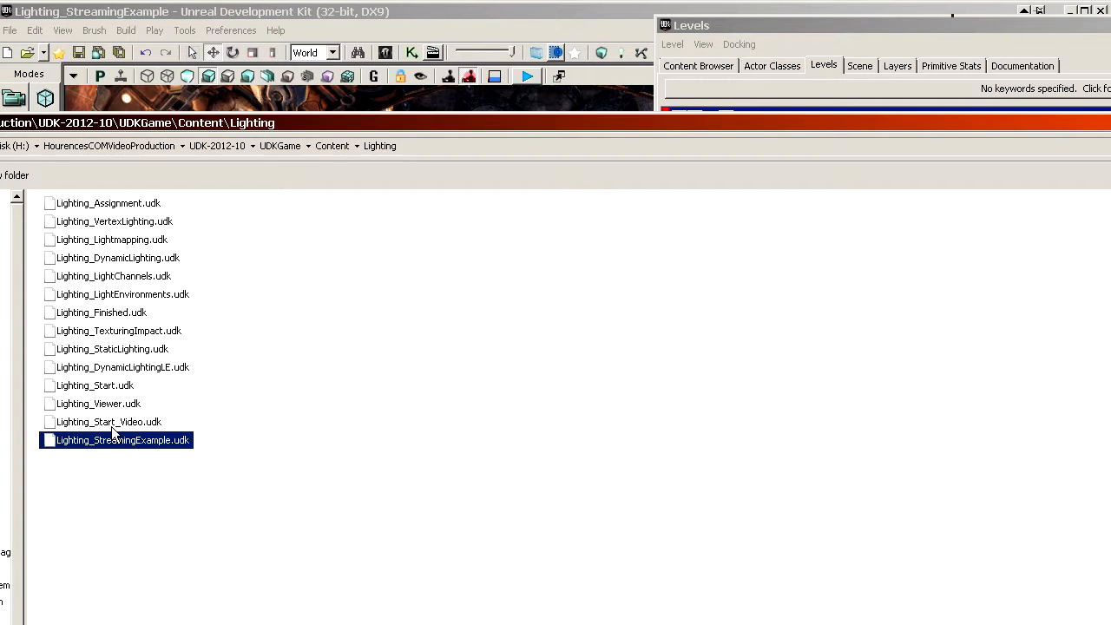
left_click(111, 424)
left_click_drag(108, 422, 143, 441)
left_click(130, 441)
left_click(128, 422)
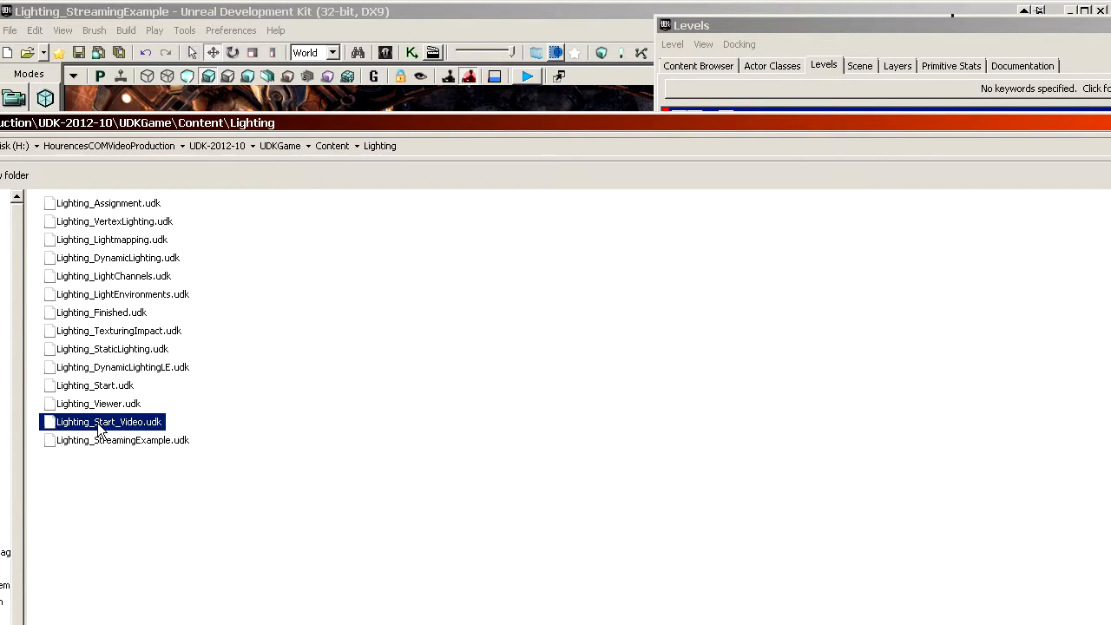
left_click(172, 469)
left_click(107, 441)
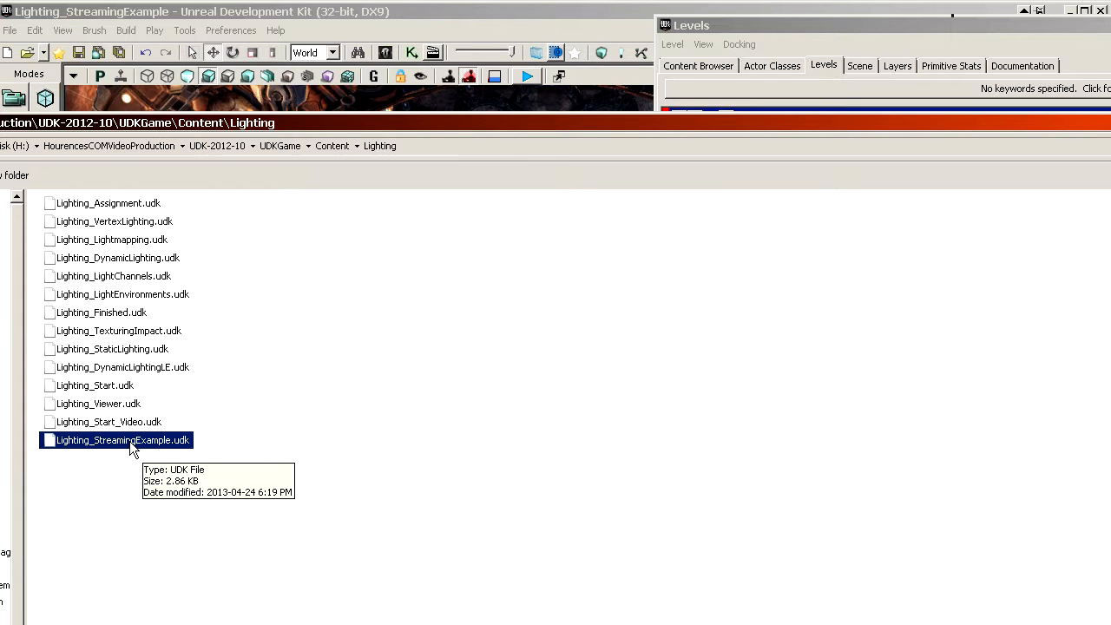
left_click(123, 423)
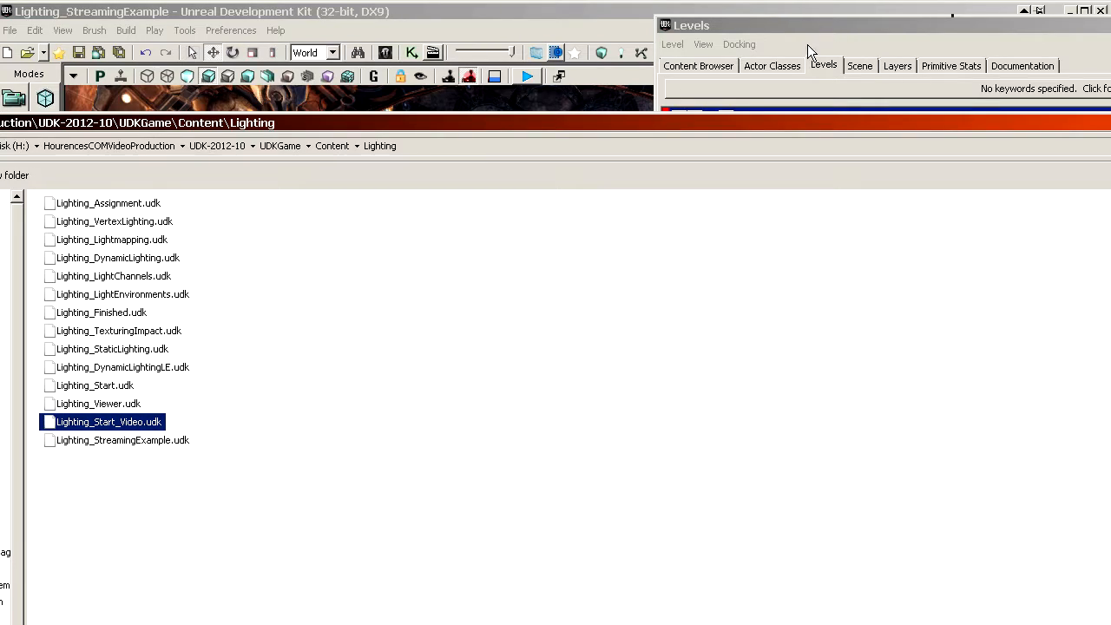
left_click(1110, 123)
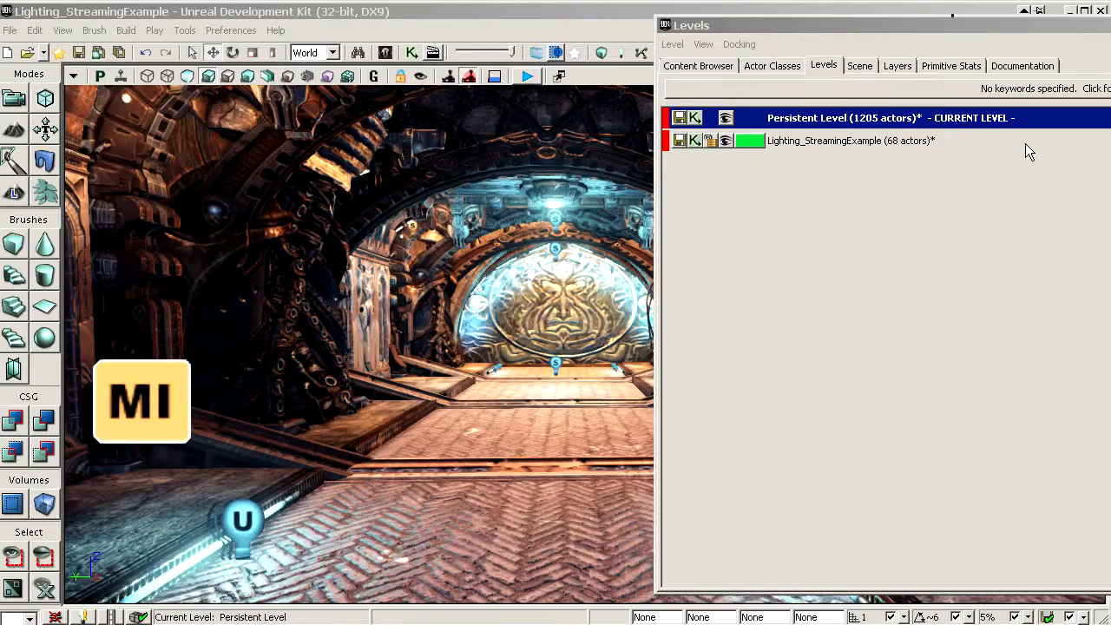
left_click(471, 251)
right_click_drag(510, 294, 511, 271)
left_click_drag(510, 271, 486, 323)
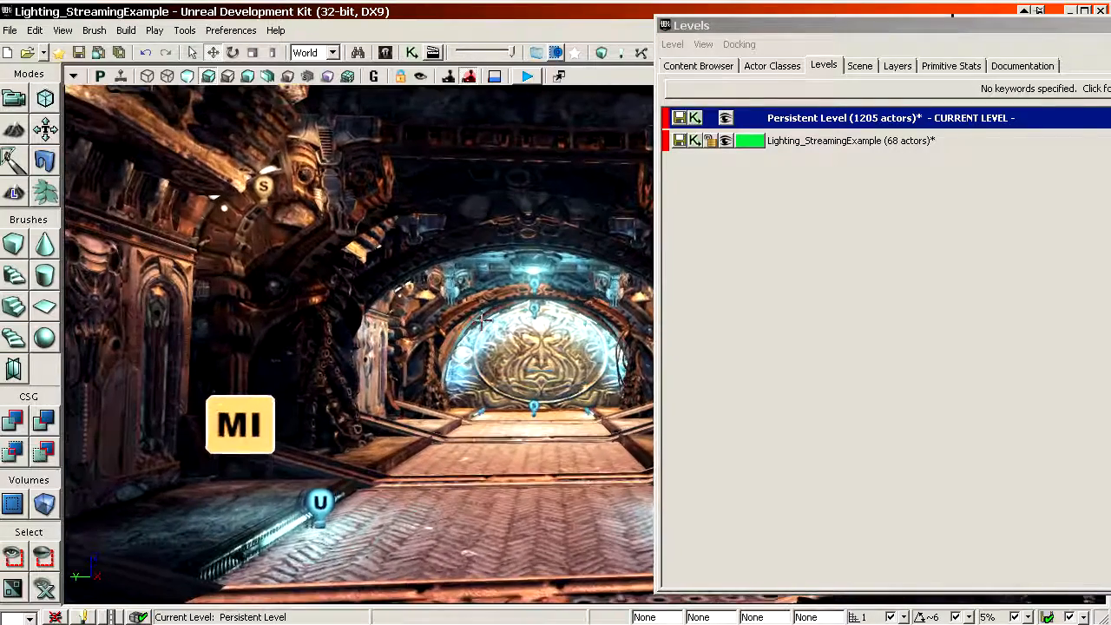
left_click(882, 142)
left_click(867, 119)
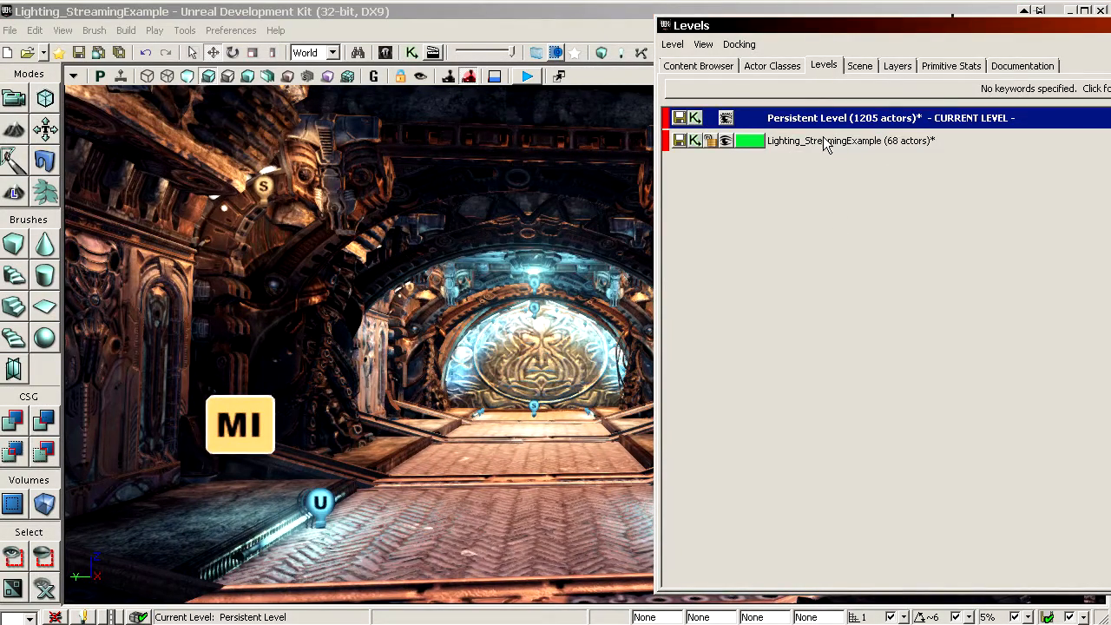
left_click(823, 144)
left_click(822, 120)
left_click(830, 141)
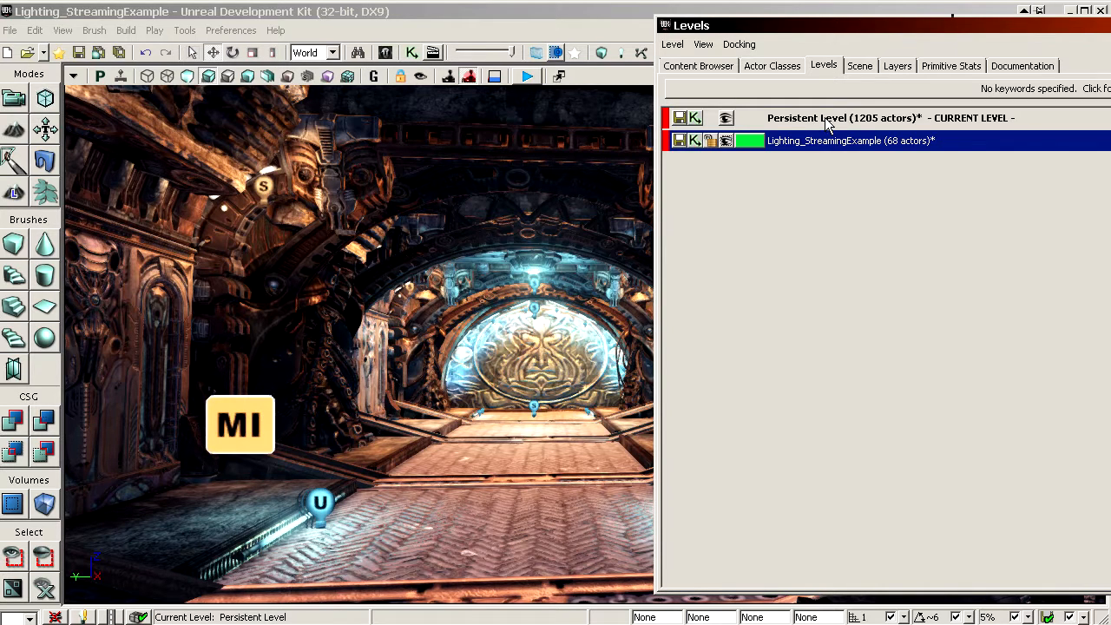
left_click(809, 121)
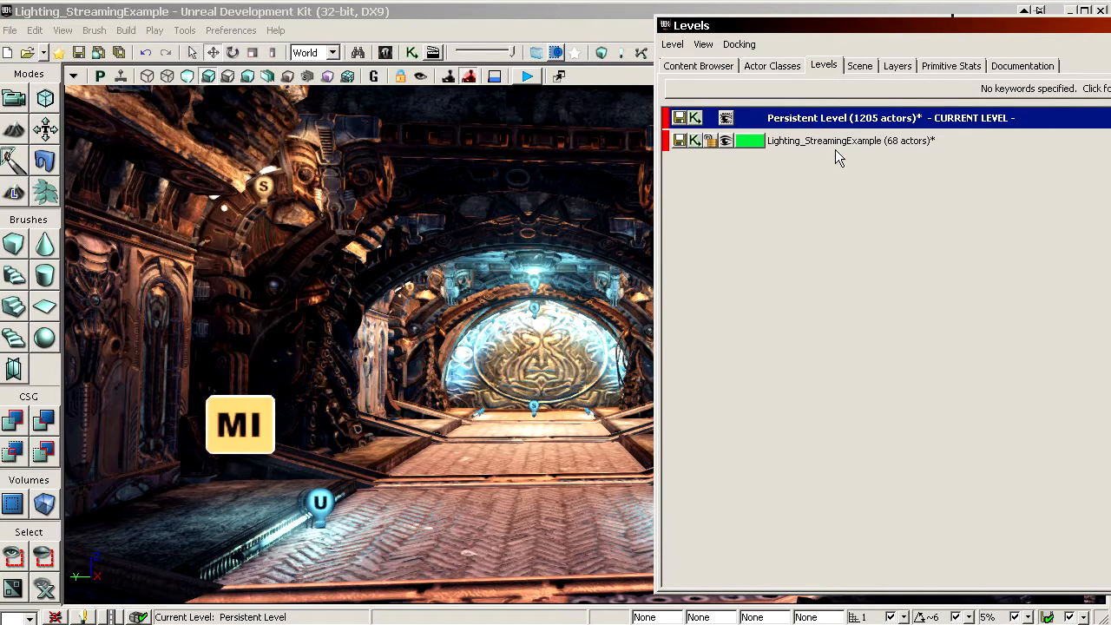
left_click(792, 142)
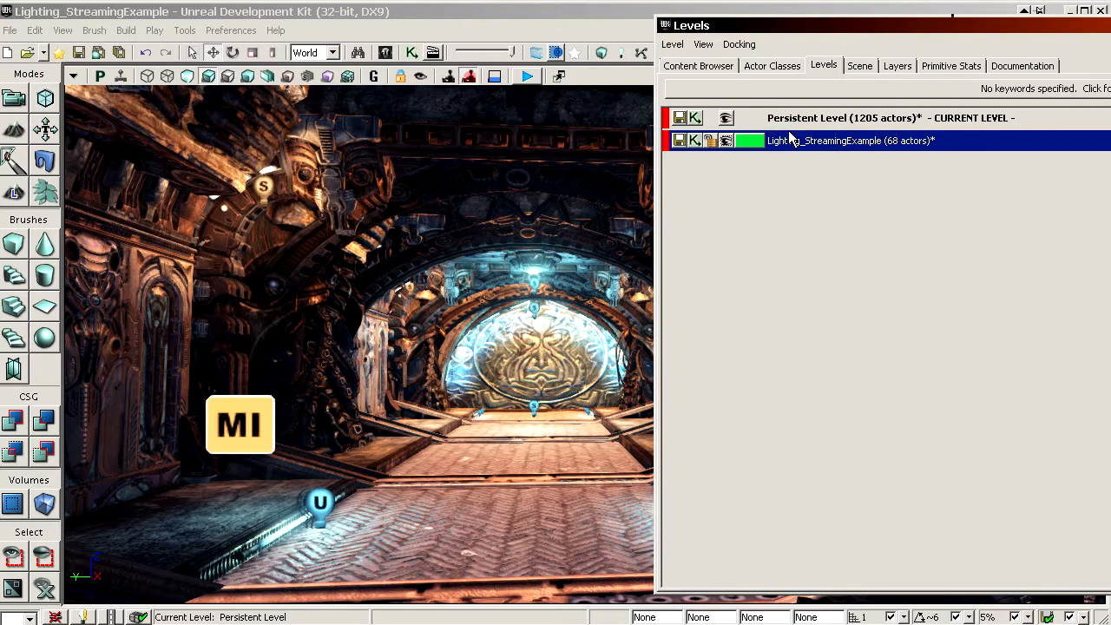
left_click(796, 120)
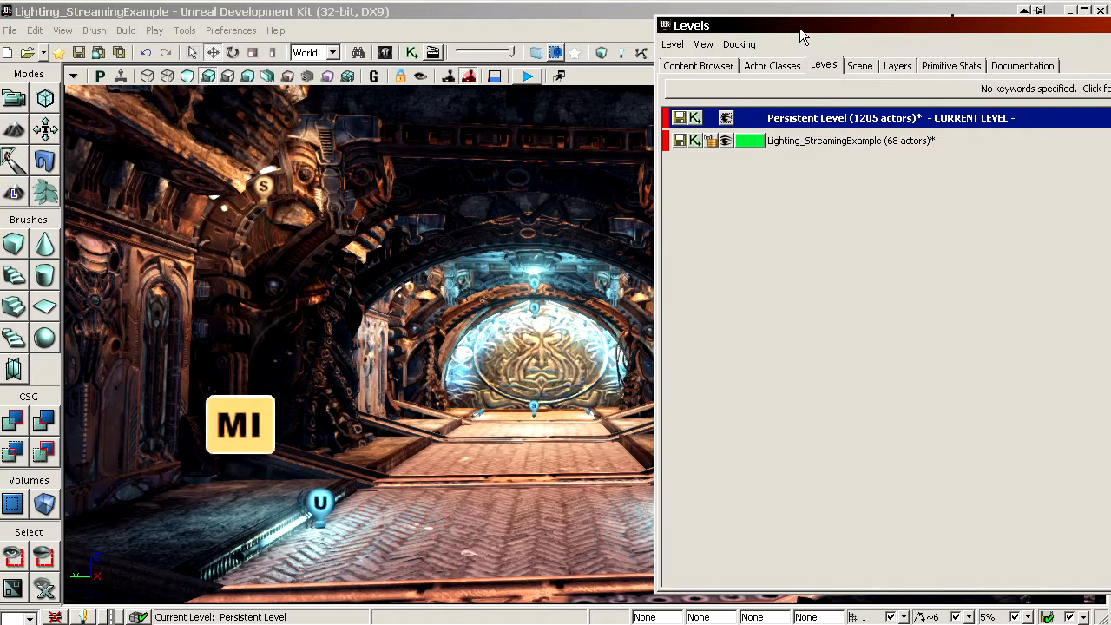
Step: Move the Levels browser off the main toolbar, then hide and restore the Lighting_StreamingExample level to compare the scene's lighting without it
left_click_drag(800, 34, 720, 120)
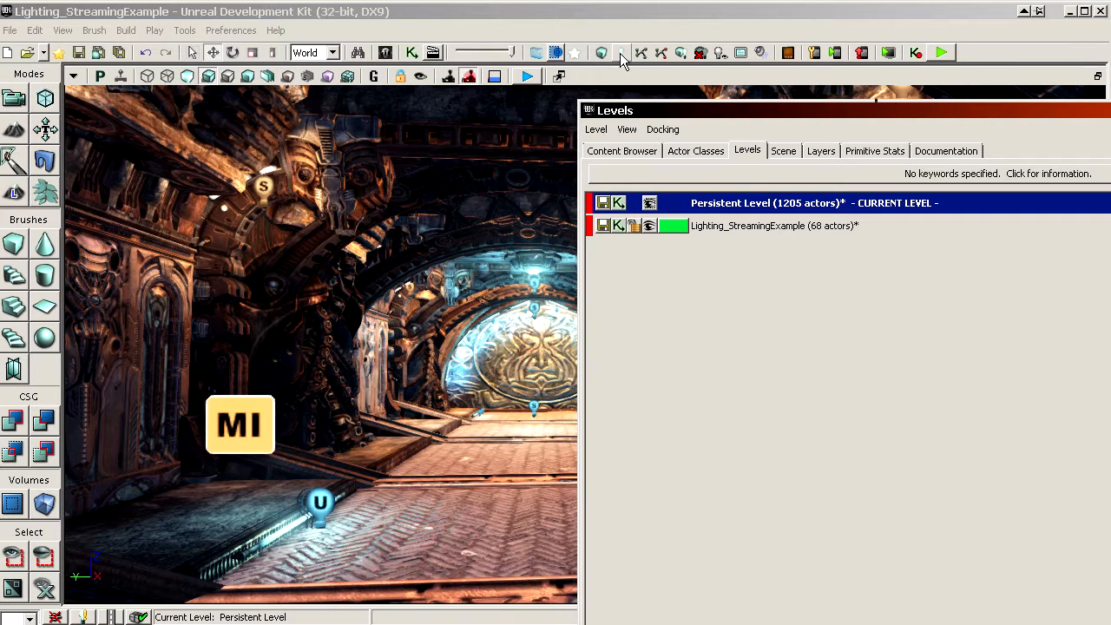
left_click(650, 225)
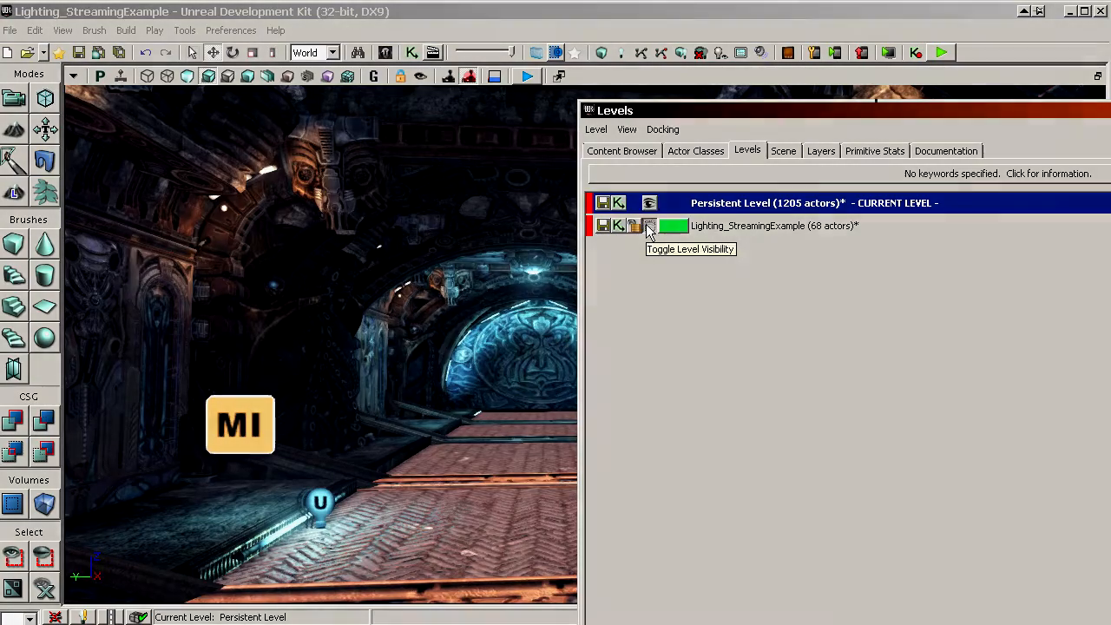
left_click(650, 225)
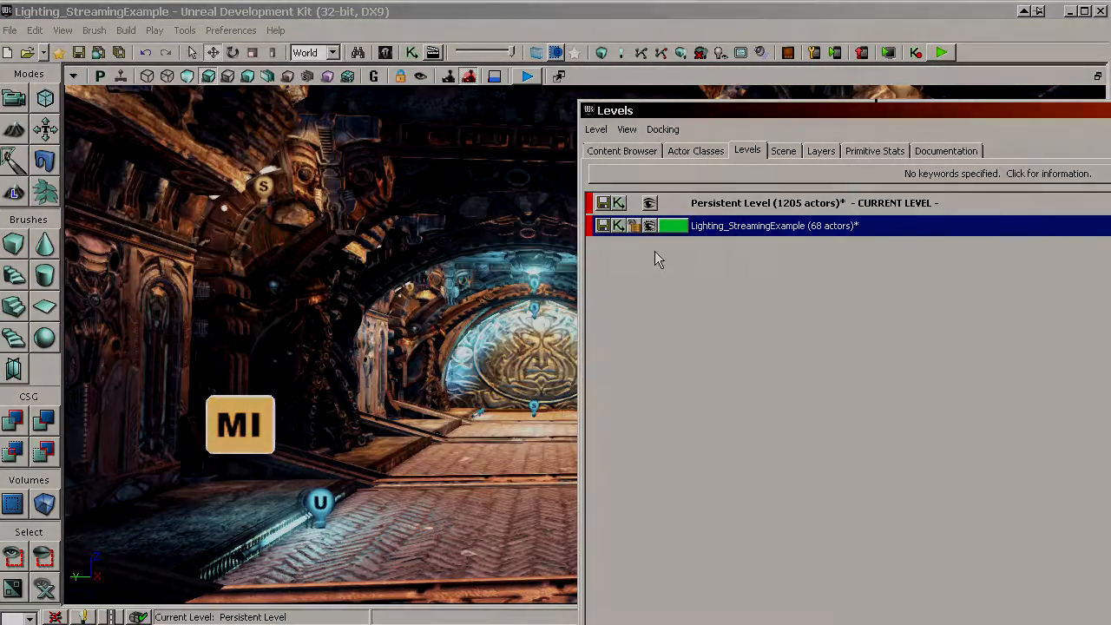